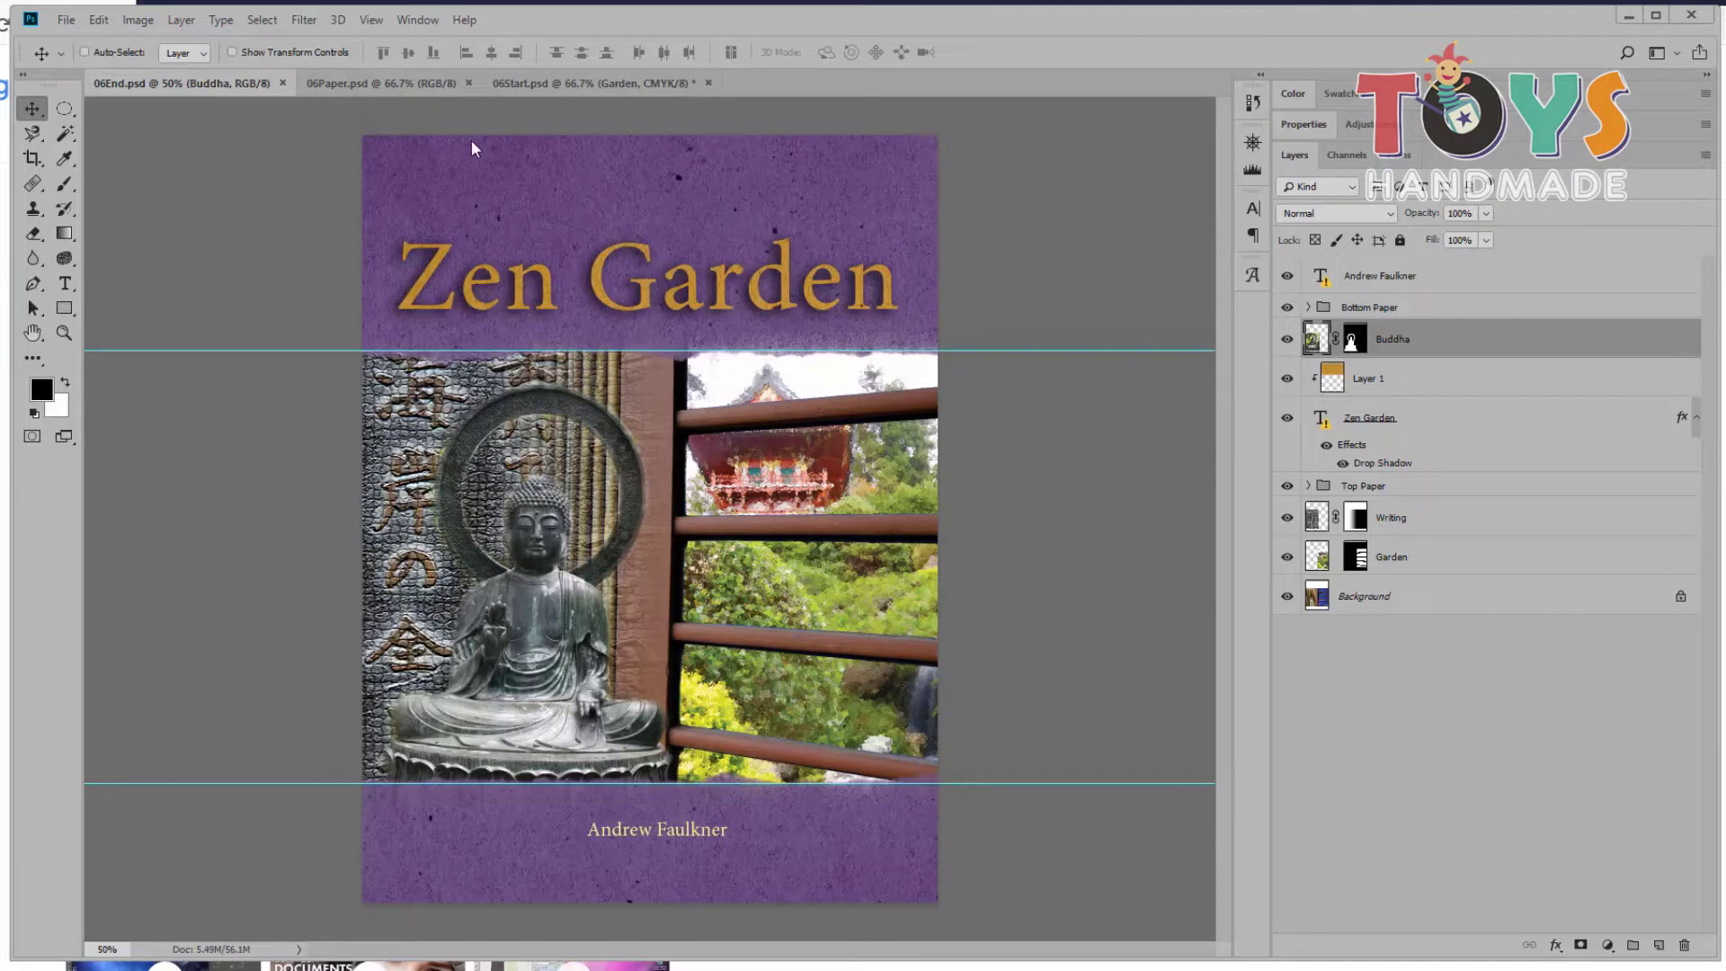
Step: Switch to the 06Start.psd working file with the Buddha and garden photos
click(553, 84)
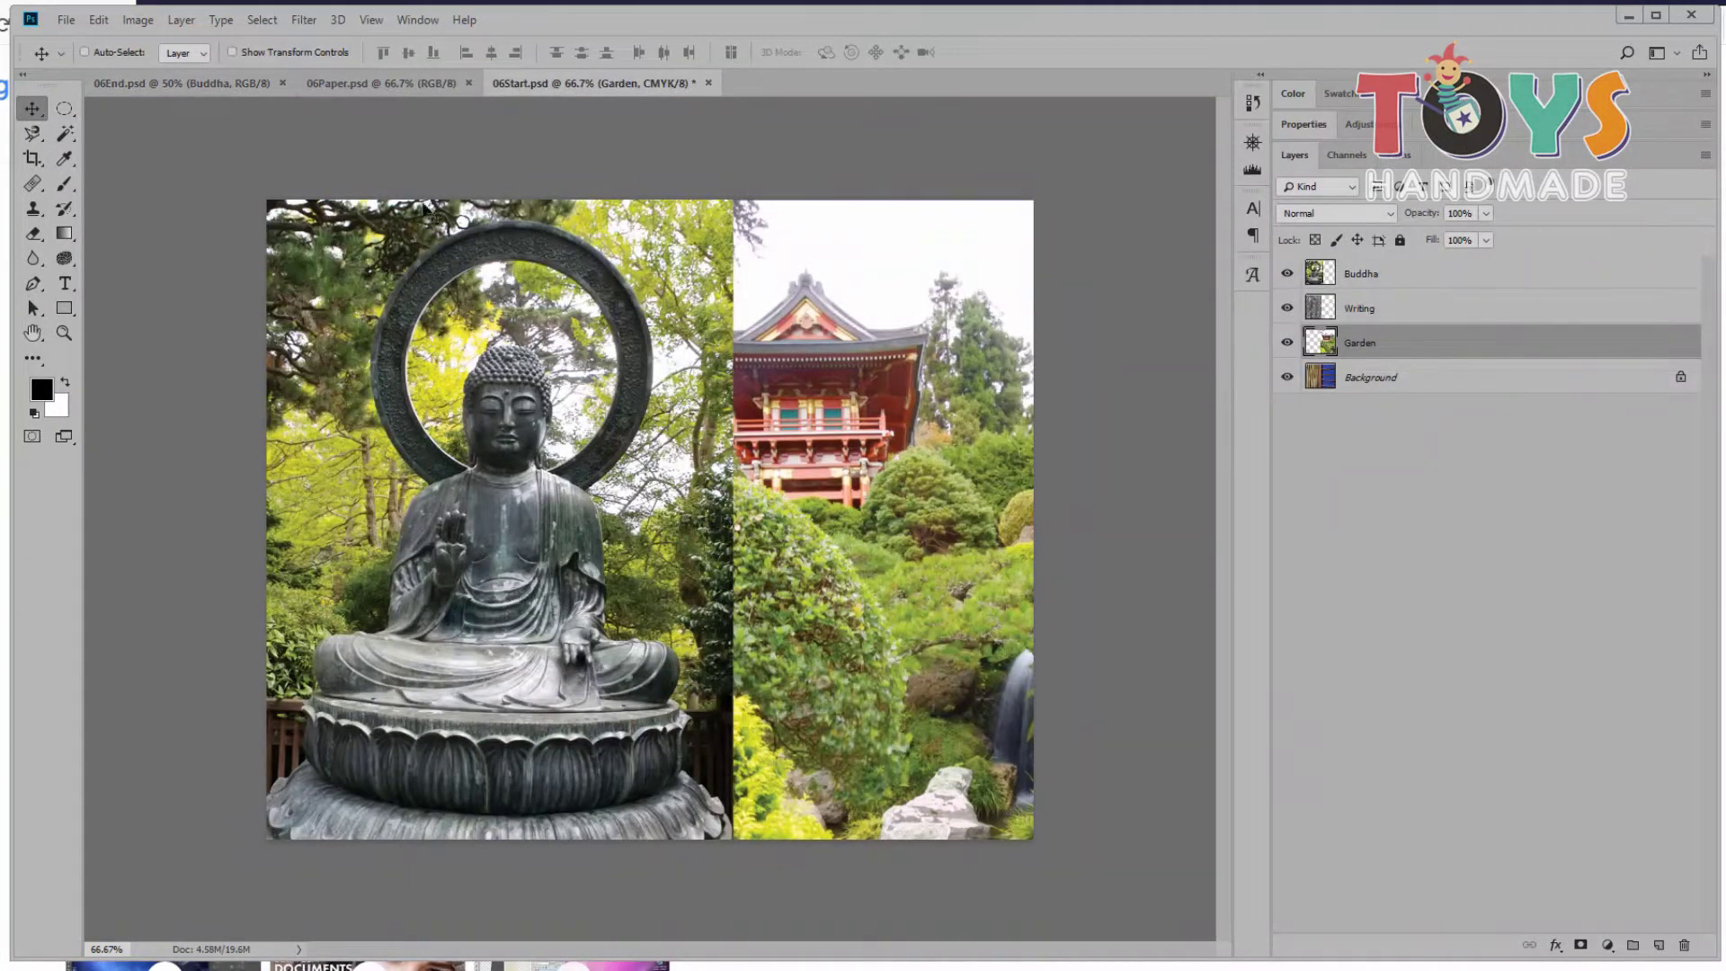
click(208, 83)
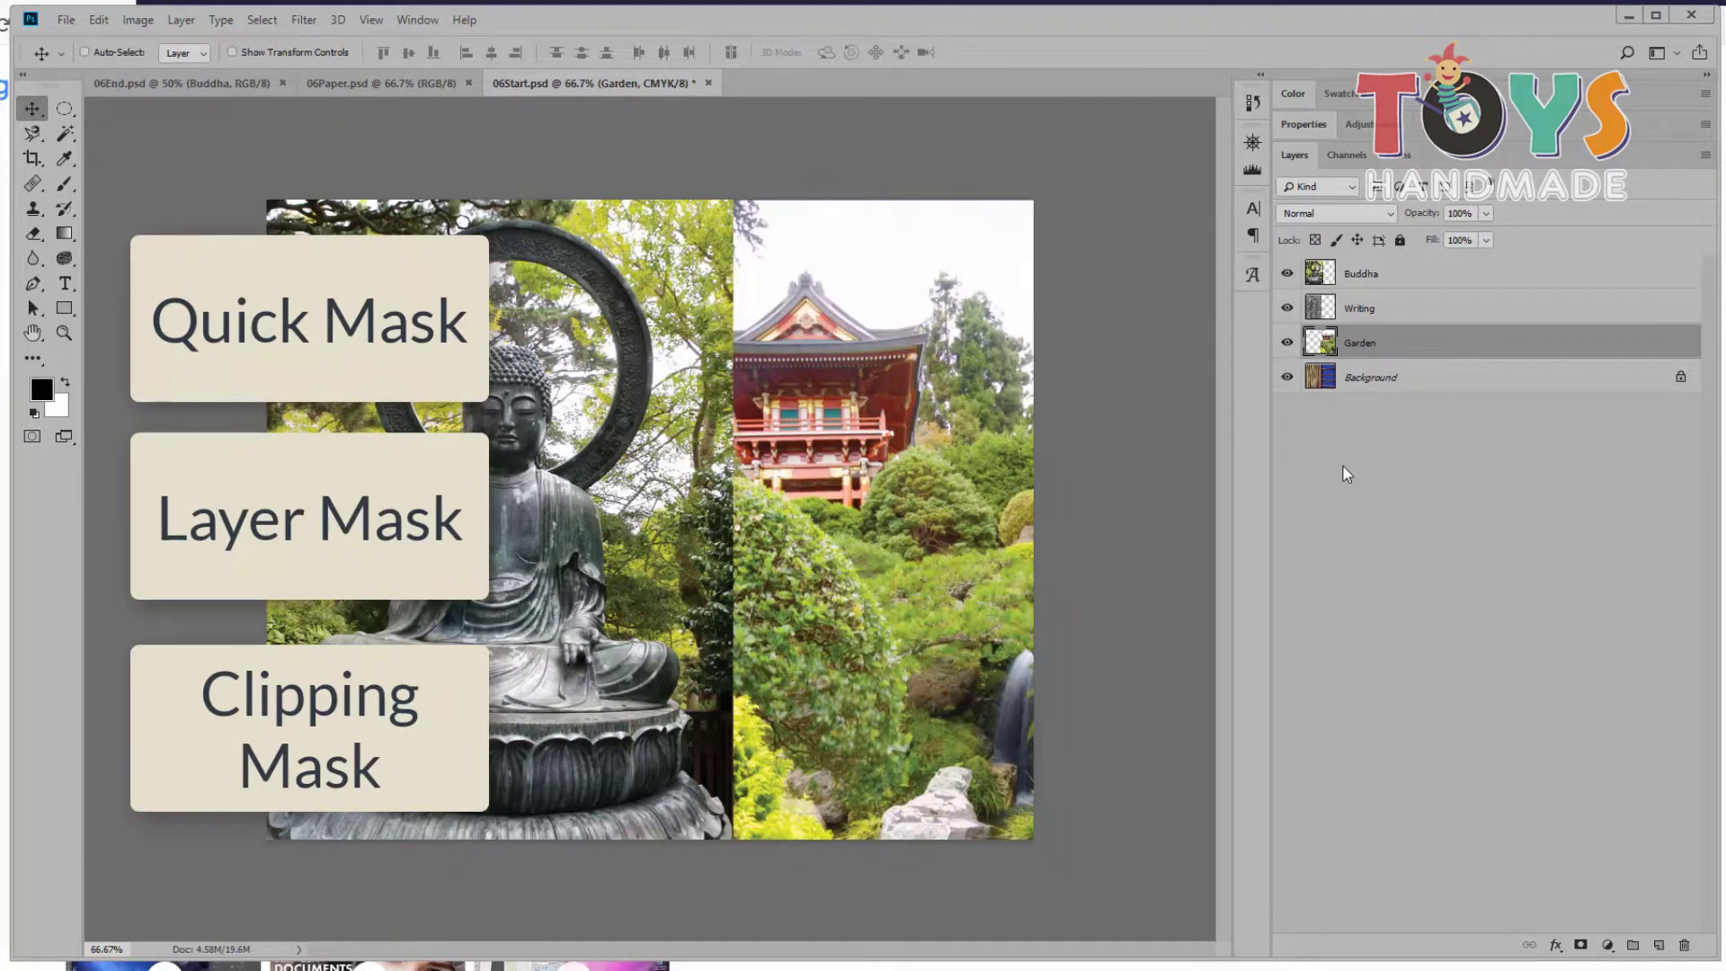
Step: Select the Buddha layer, compare with 06End.psd, and hide Writing, Garden and Background
click(1388, 277)
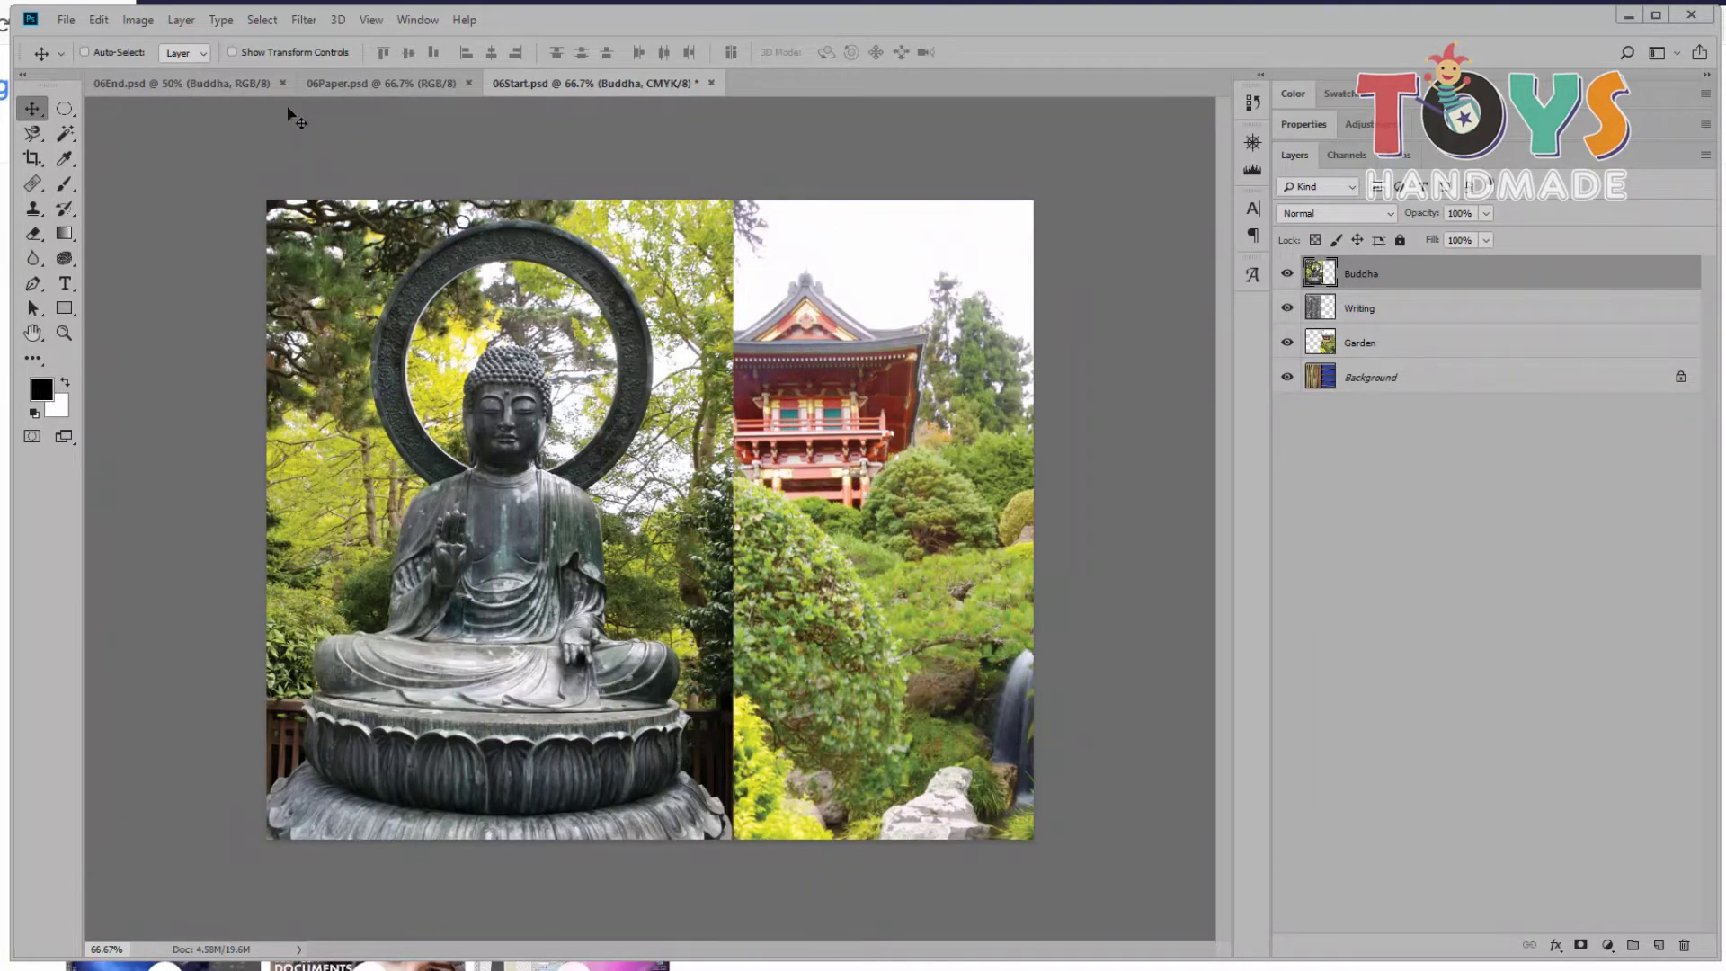
click(213, 81)
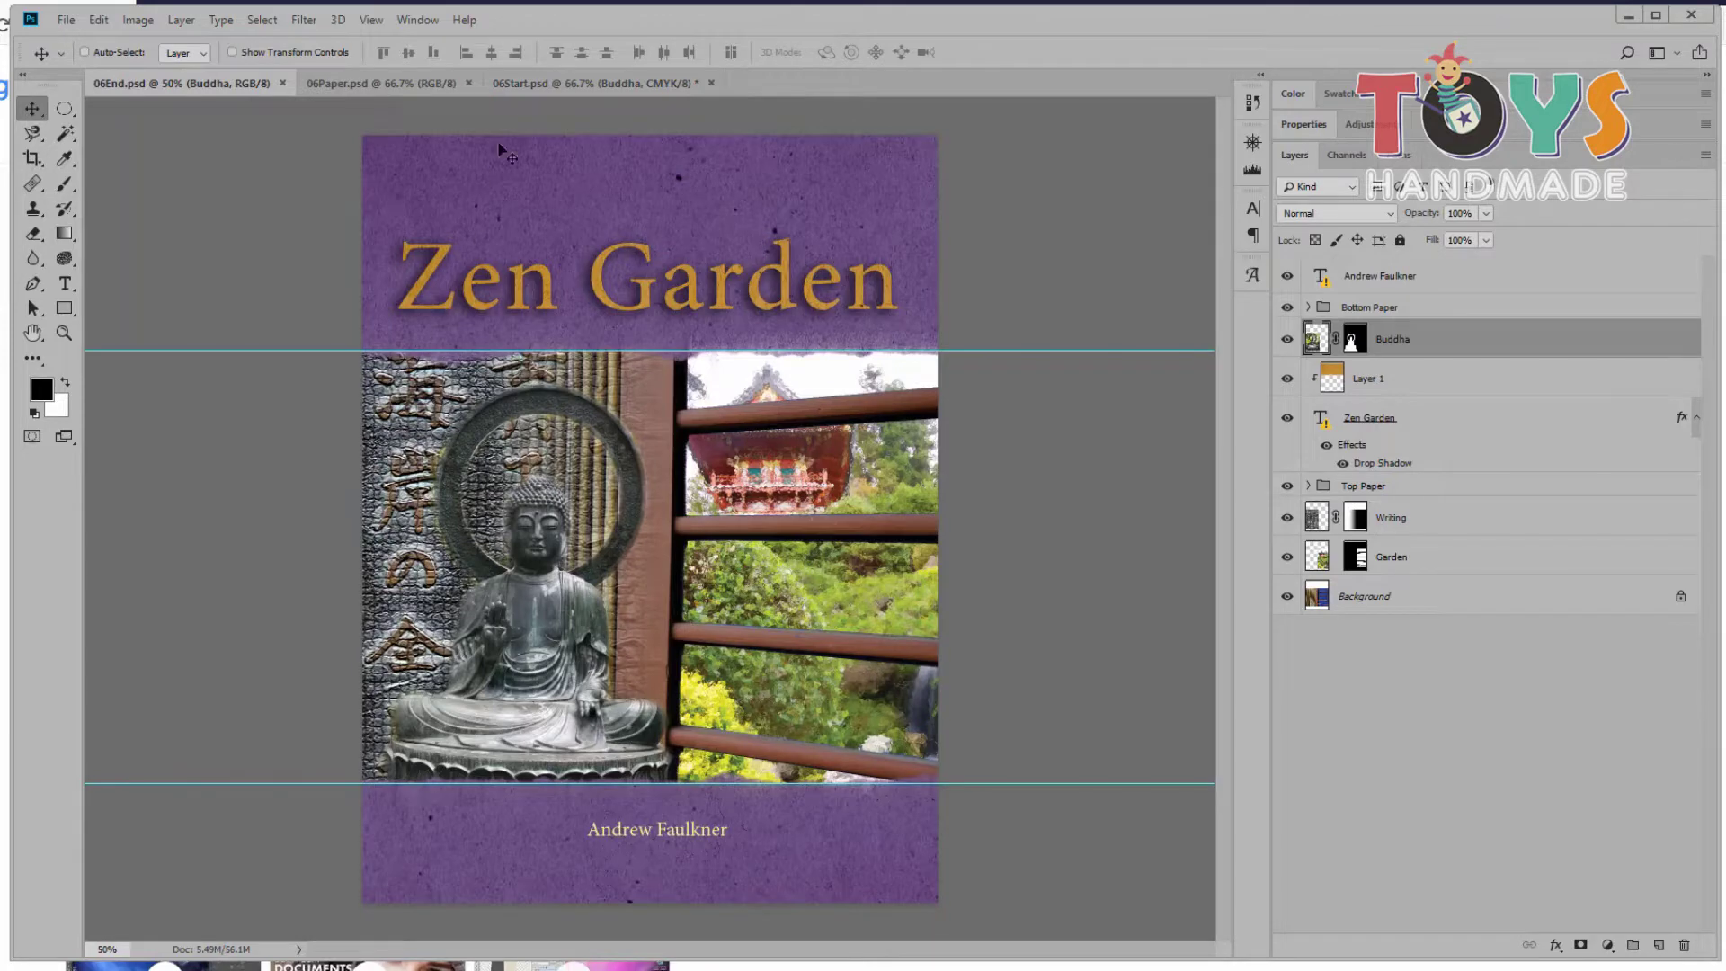
click(520, 81)
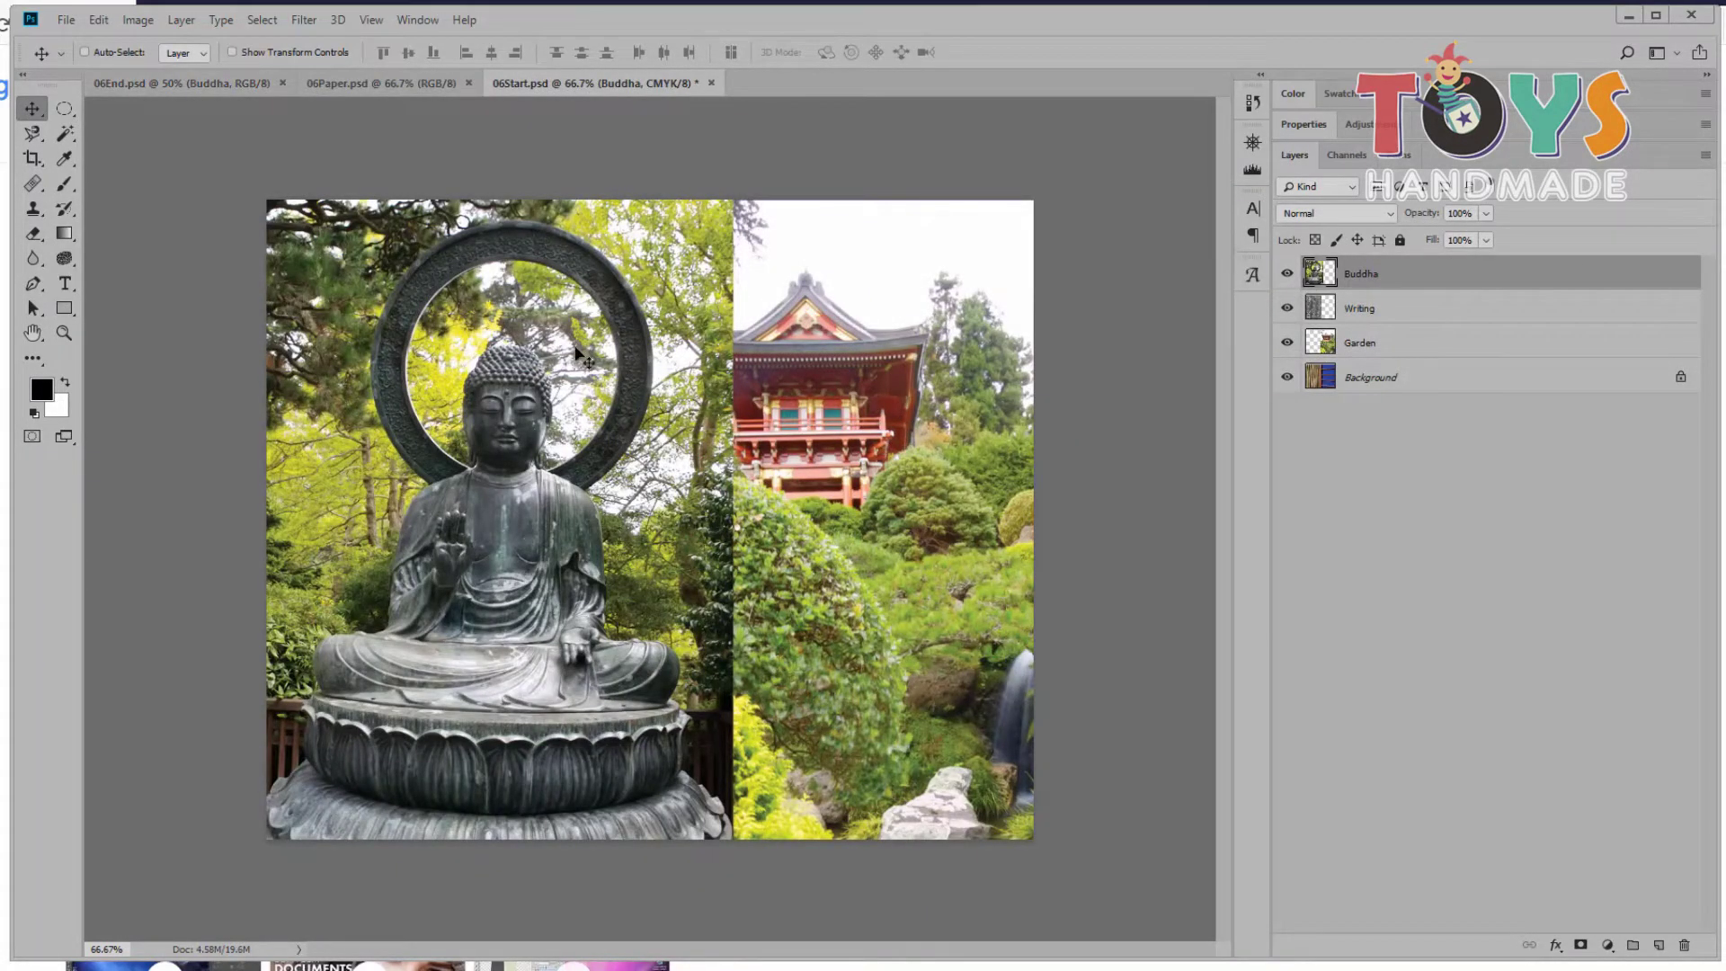
drag(1286, 376, 1286, 307)
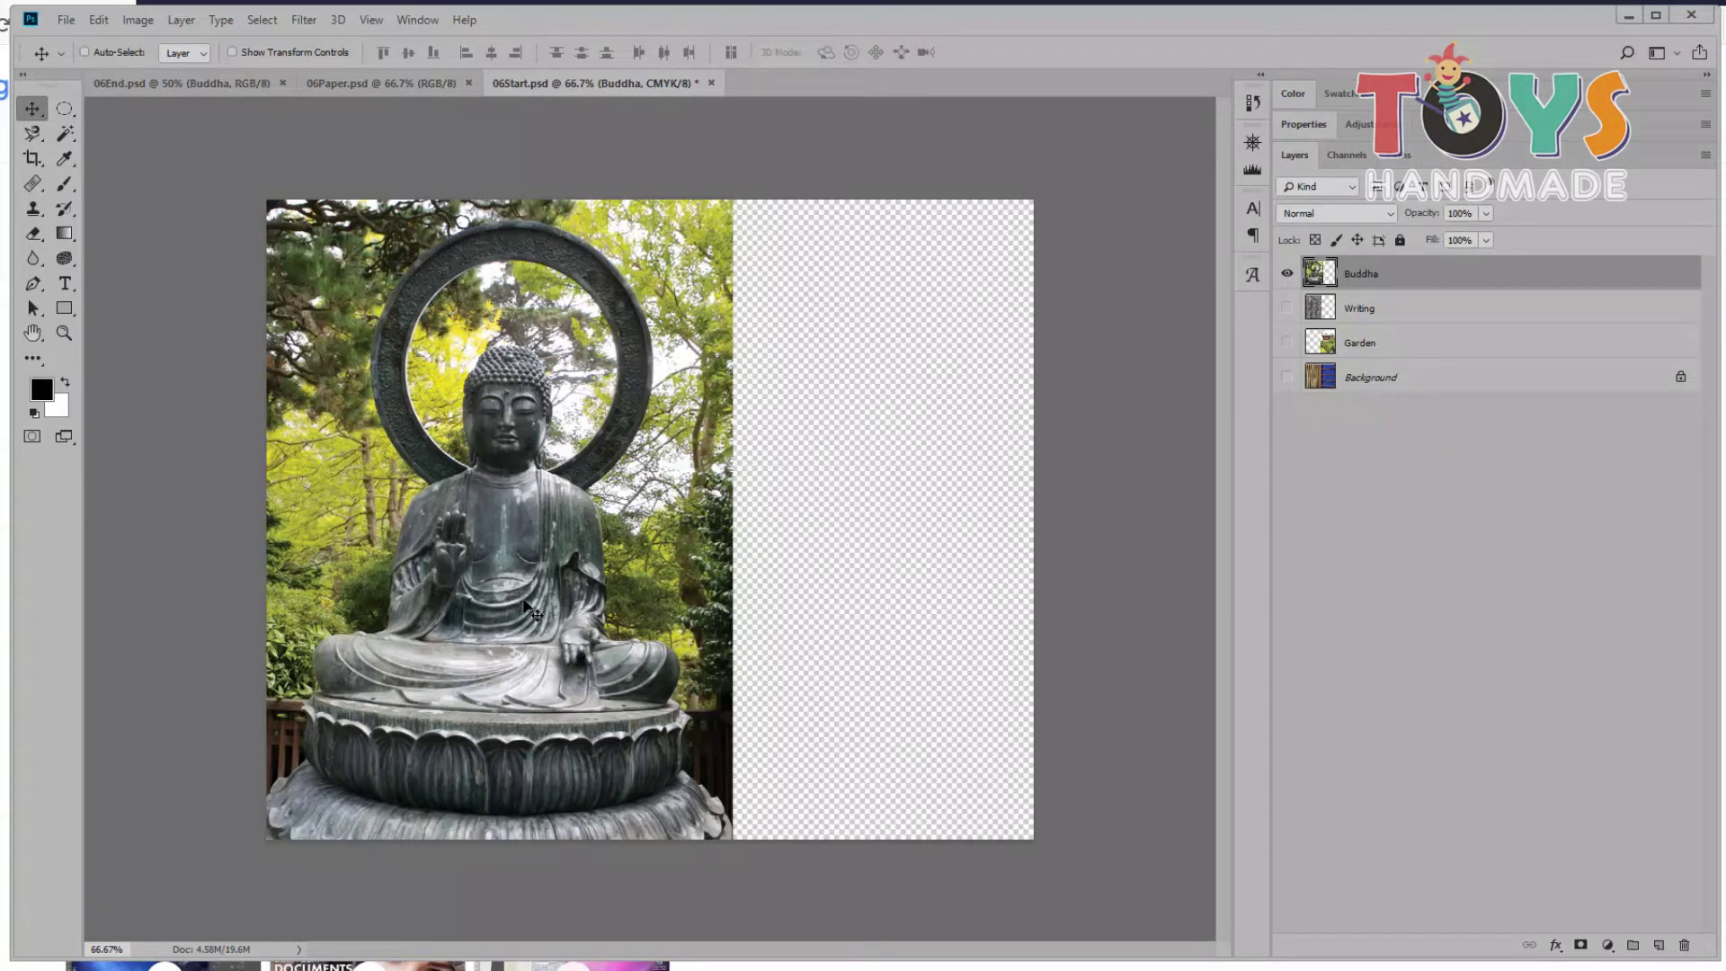
key(q)
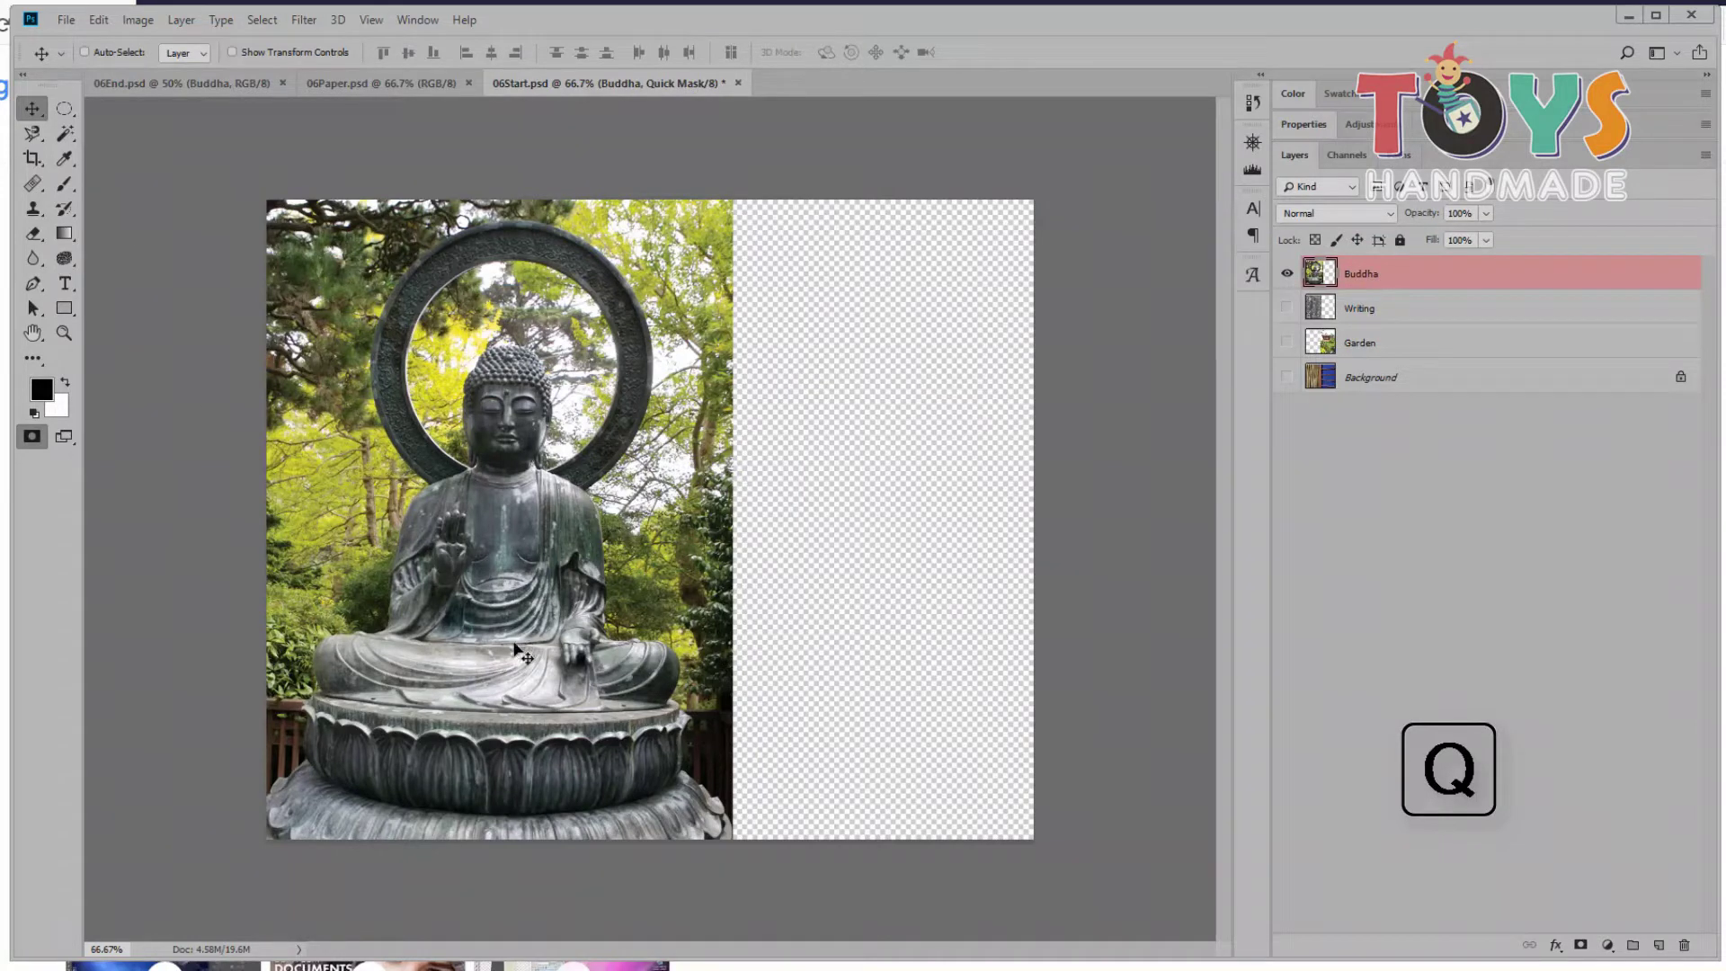
key(q)
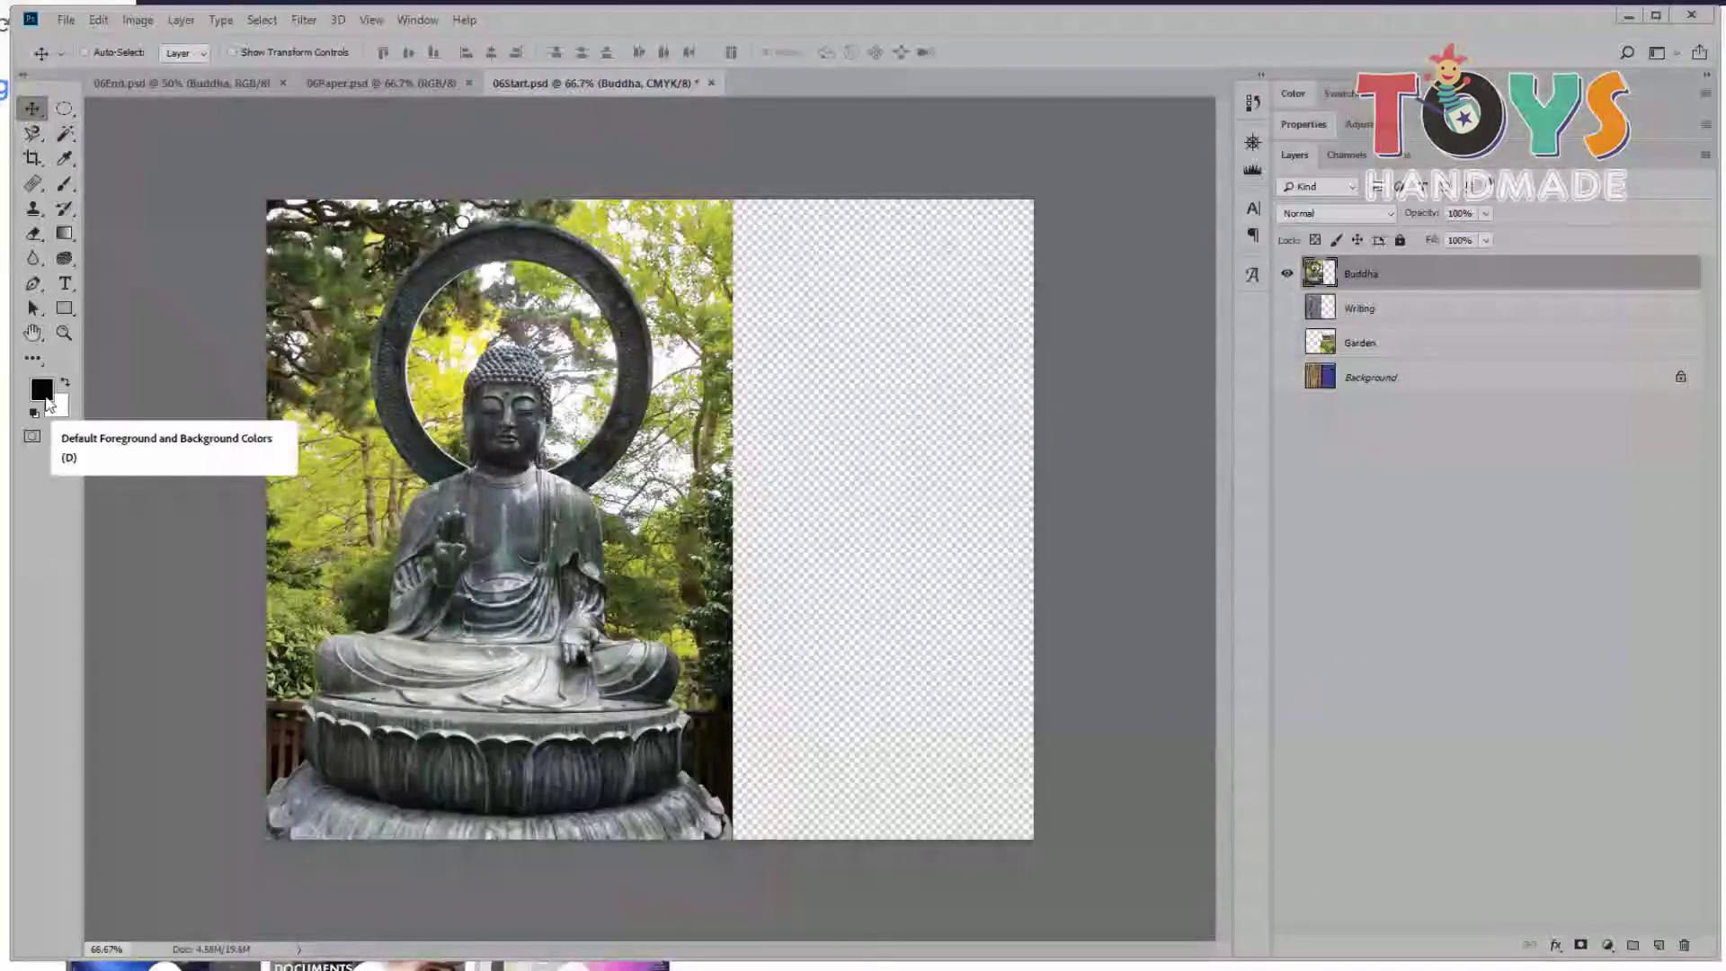
click(45, 396)
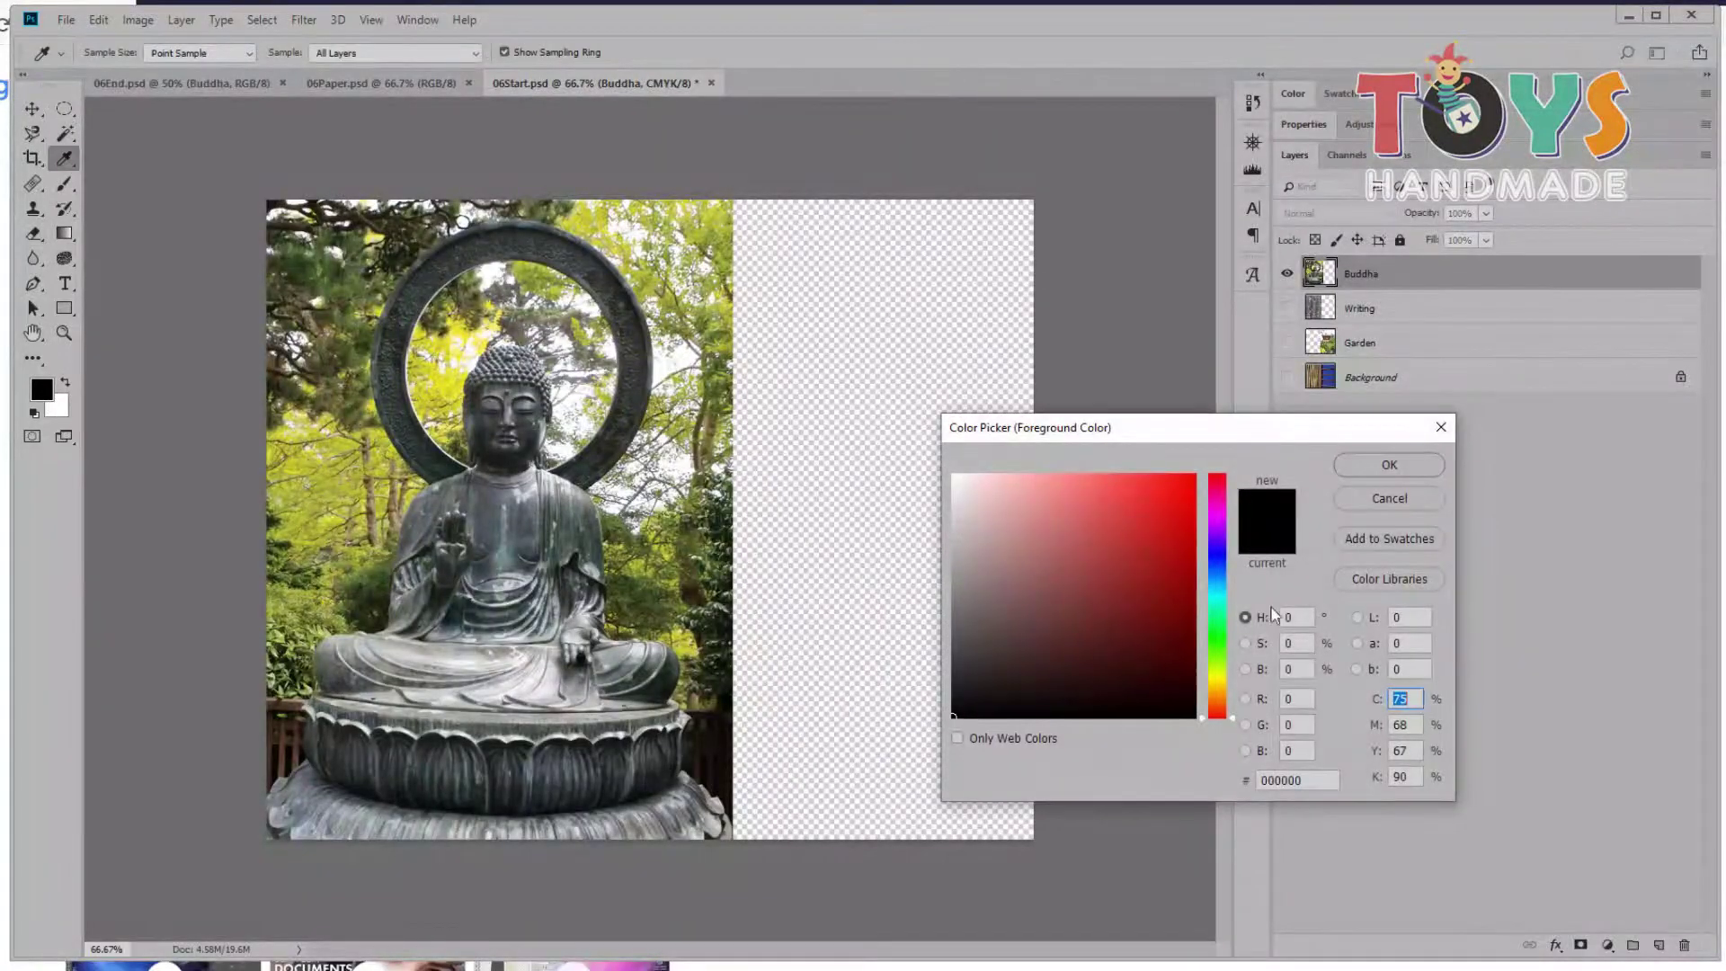
click(1160, 514)
click(1389, 465)
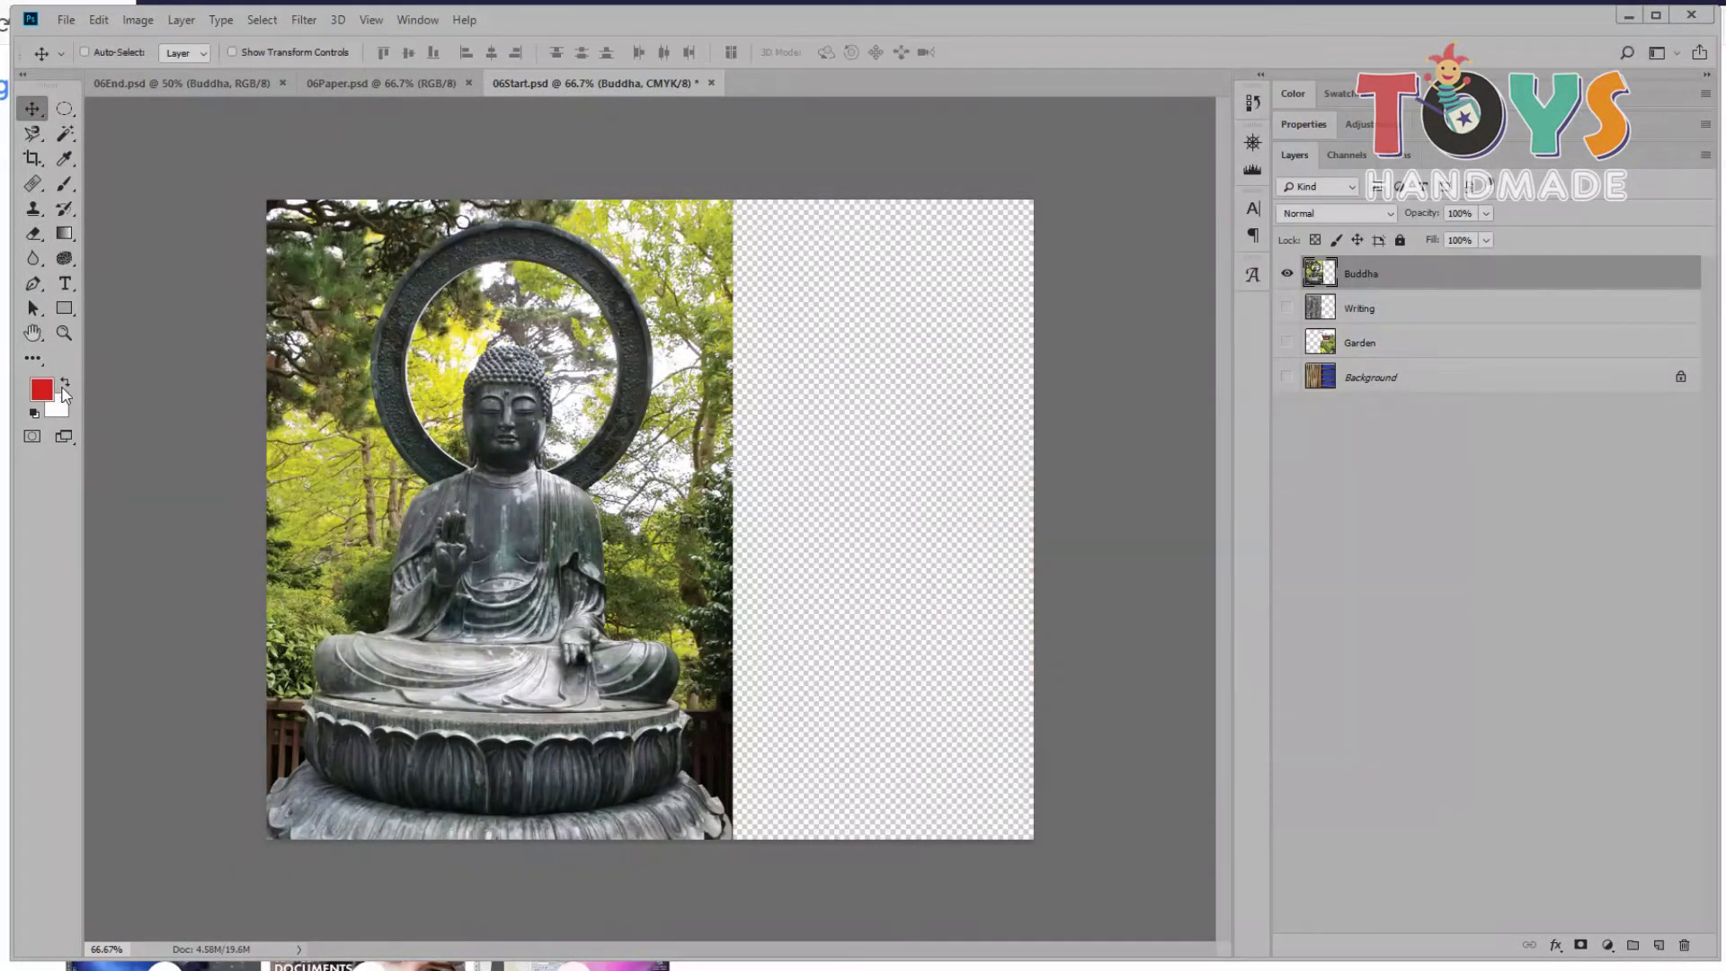
click(57, 406)
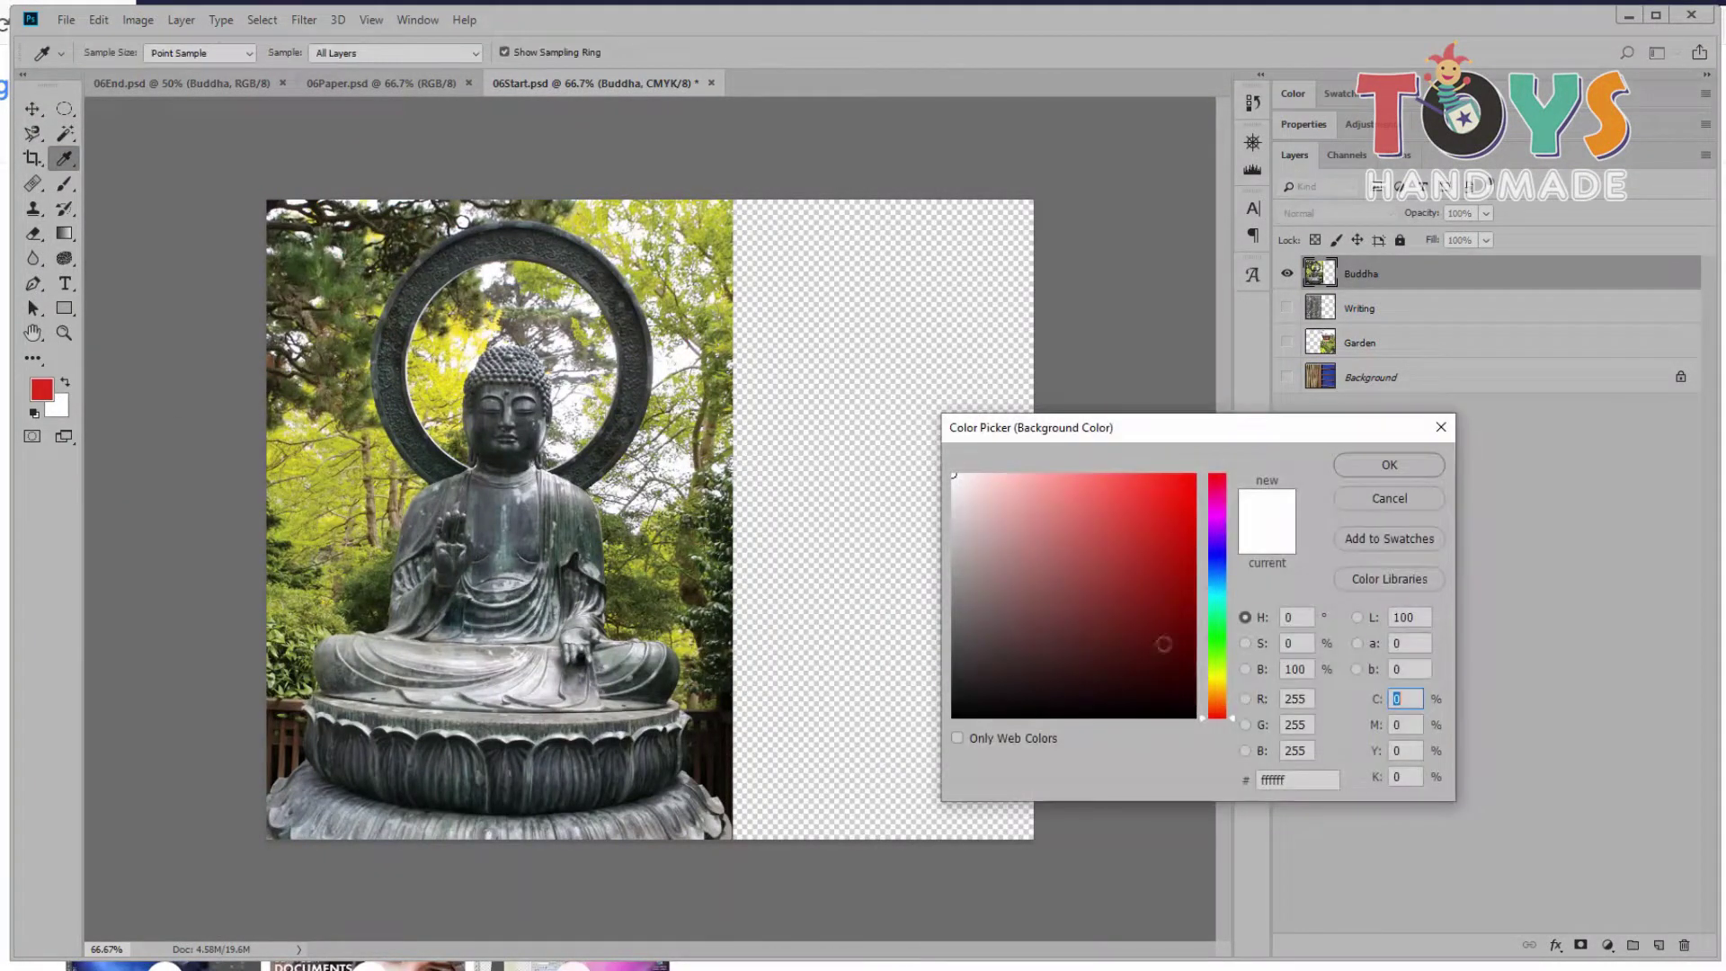
click(1219, 558)
click(1389, 465)
key(v)
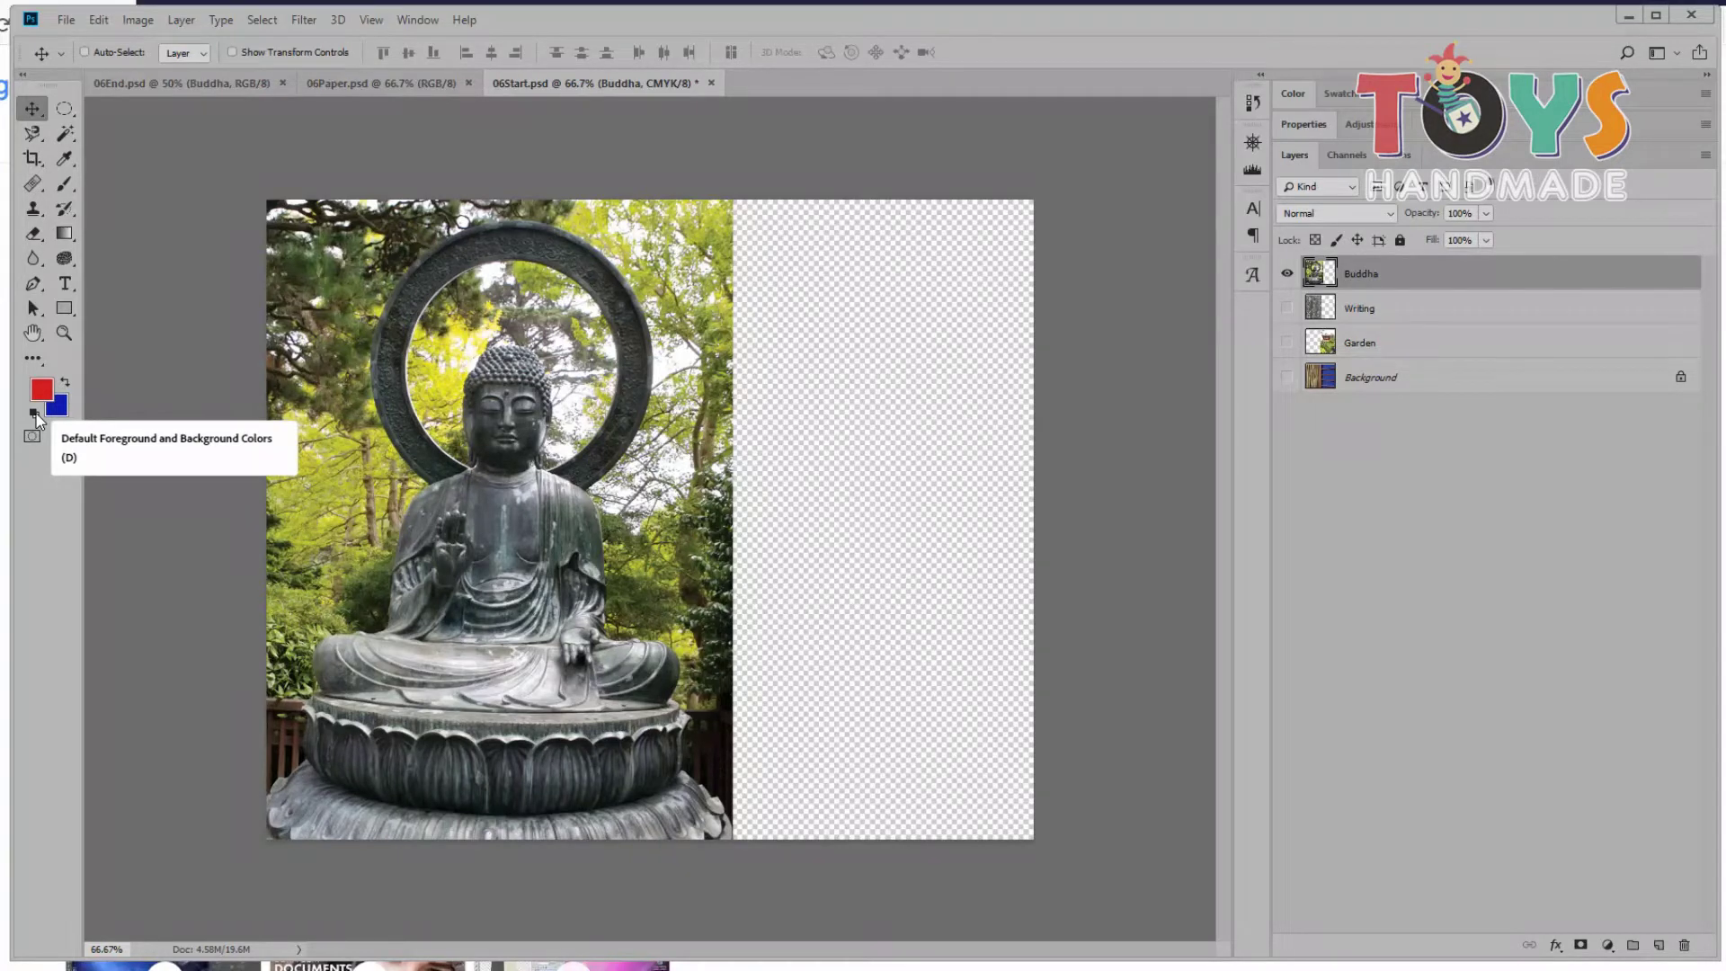
click(35, 414)
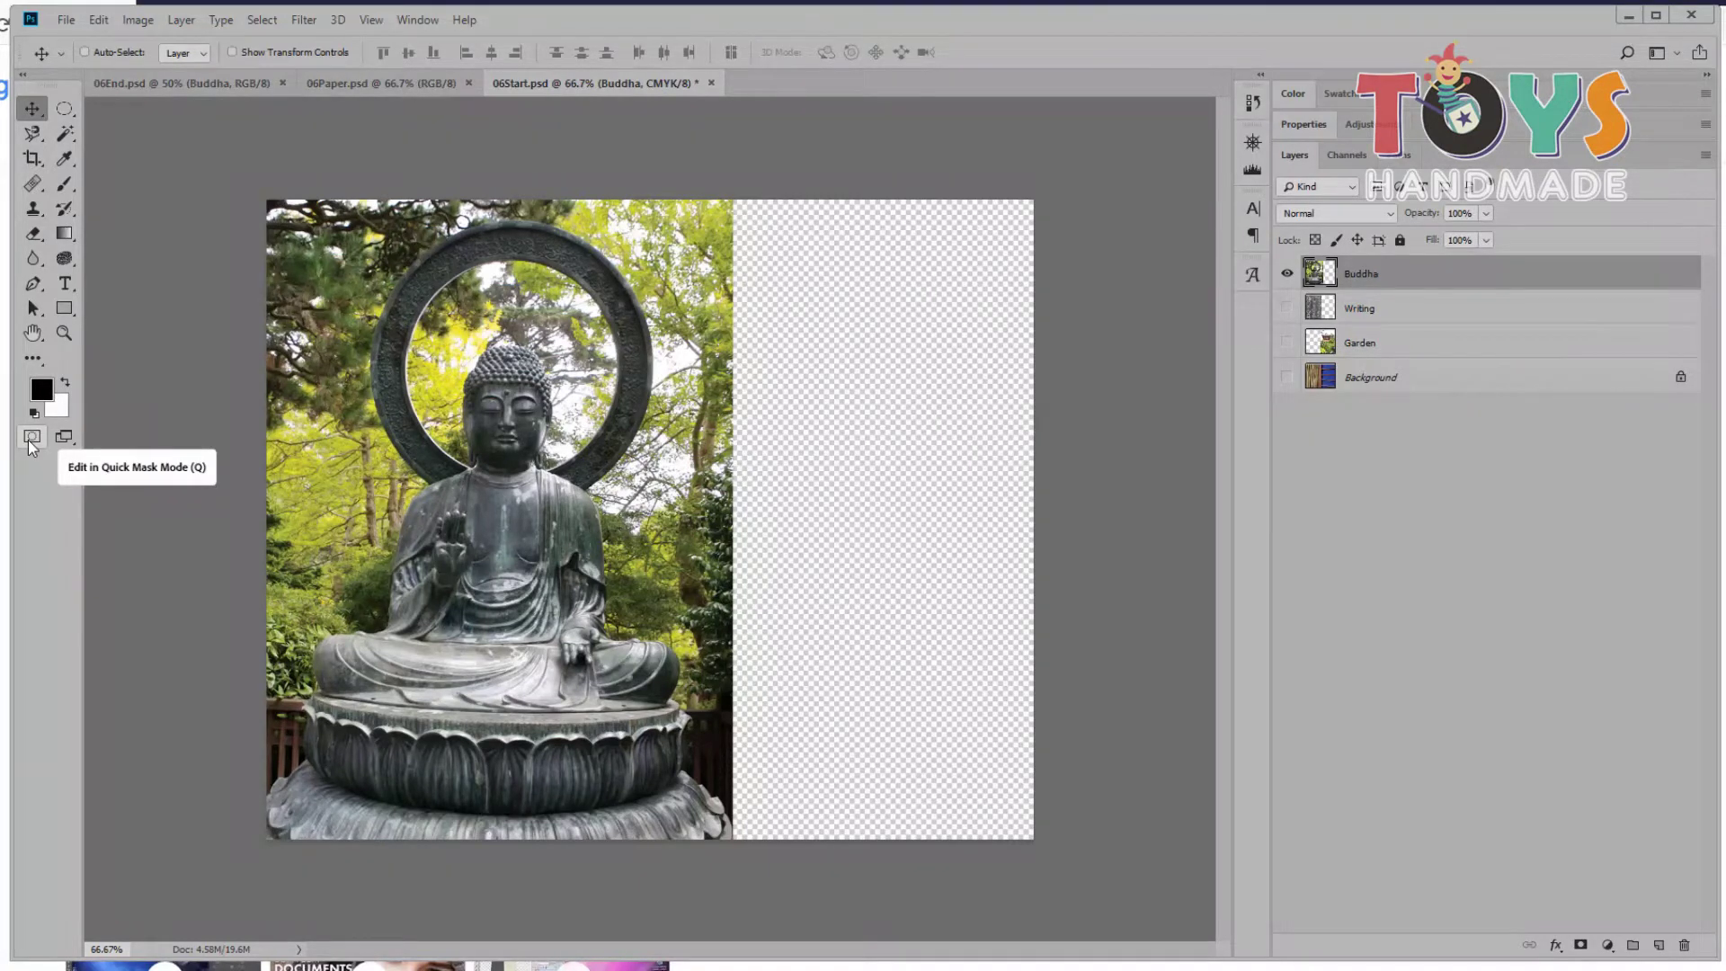
Step: Turn on Quick Mask mode and choose the regular Brush tool
key(q)
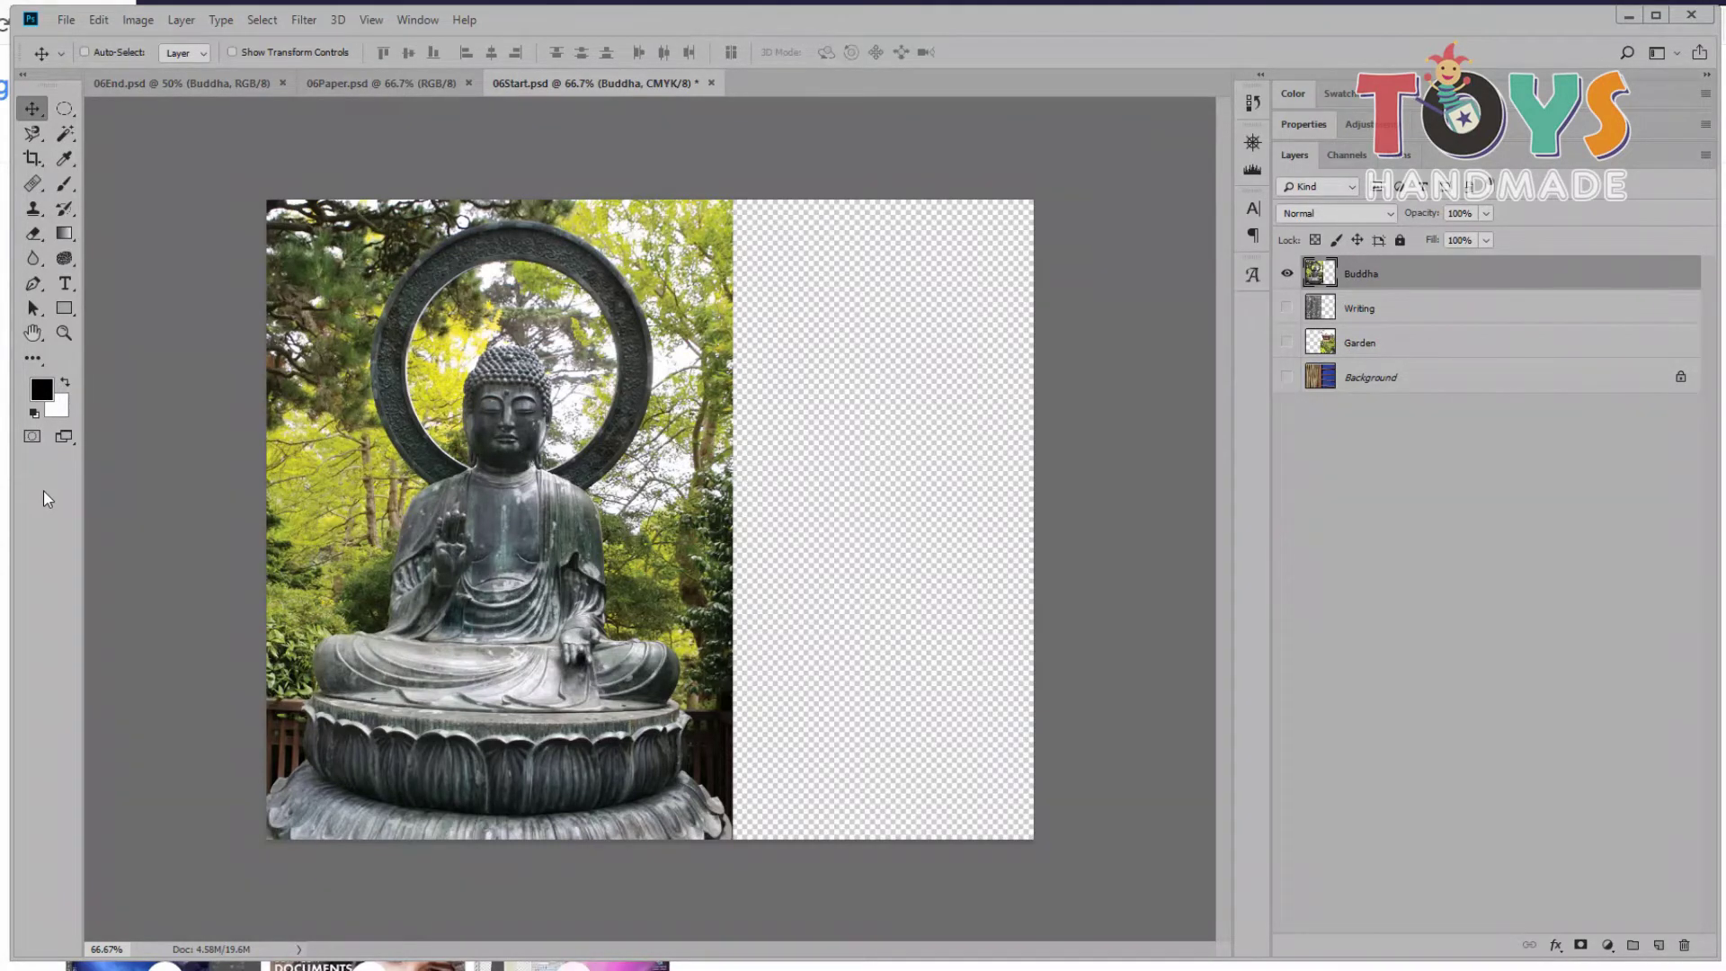
click(31, 437)
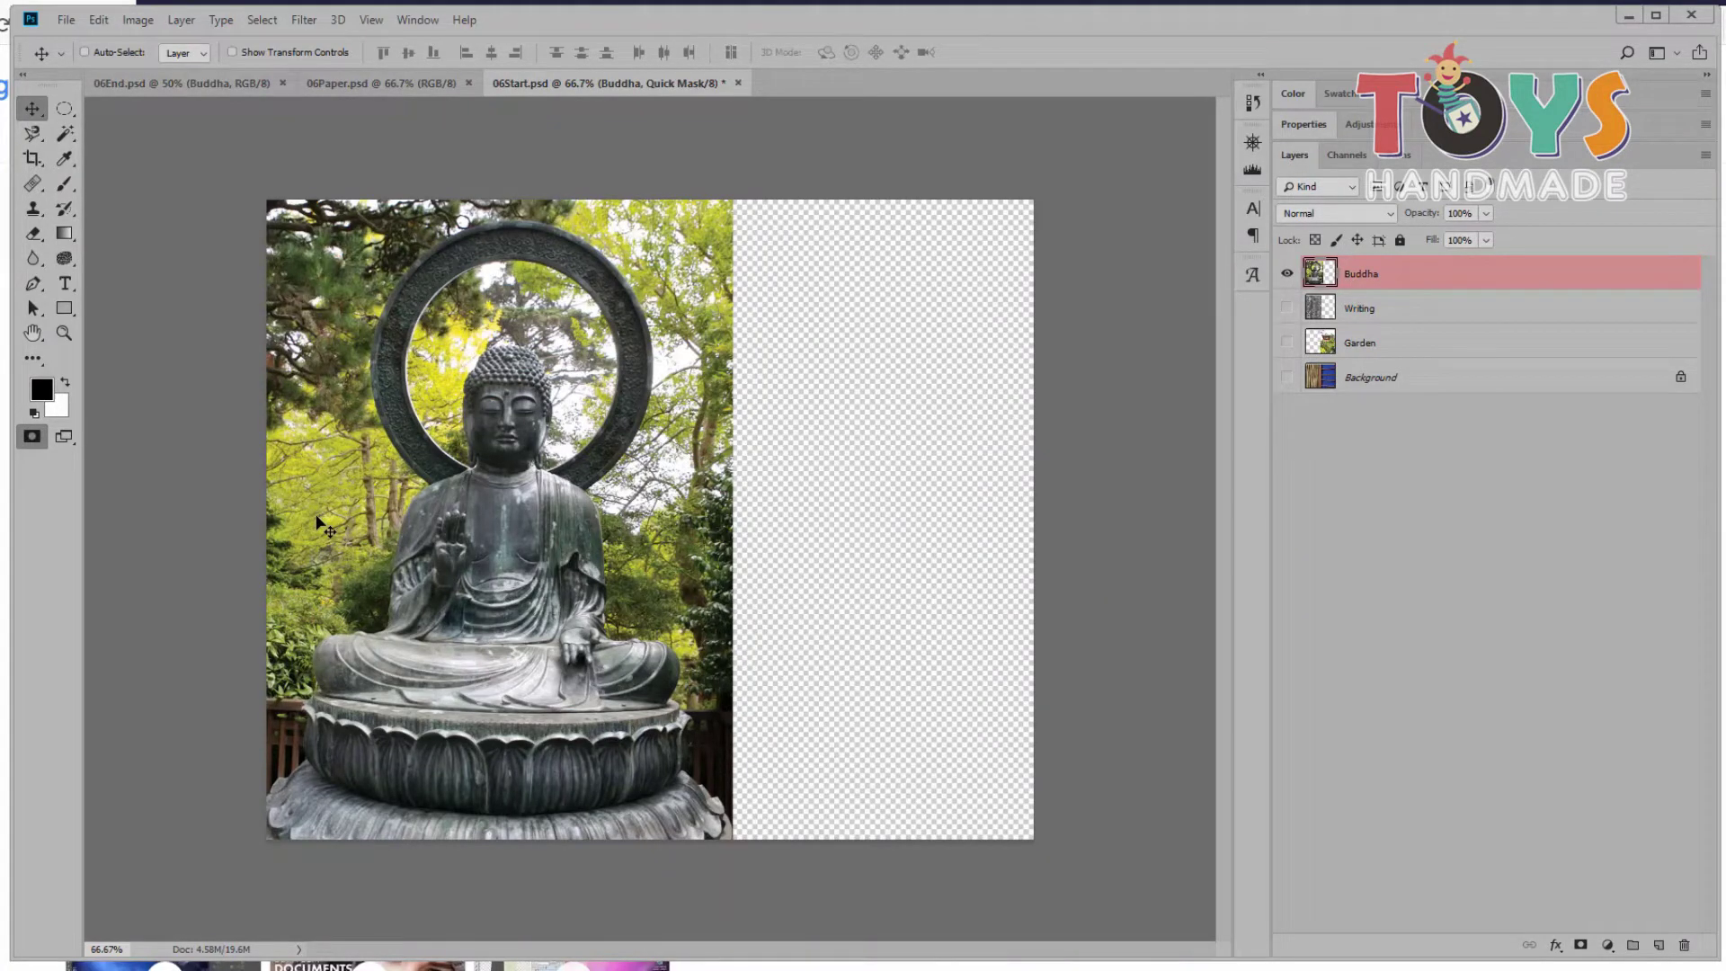
click(66, 185)
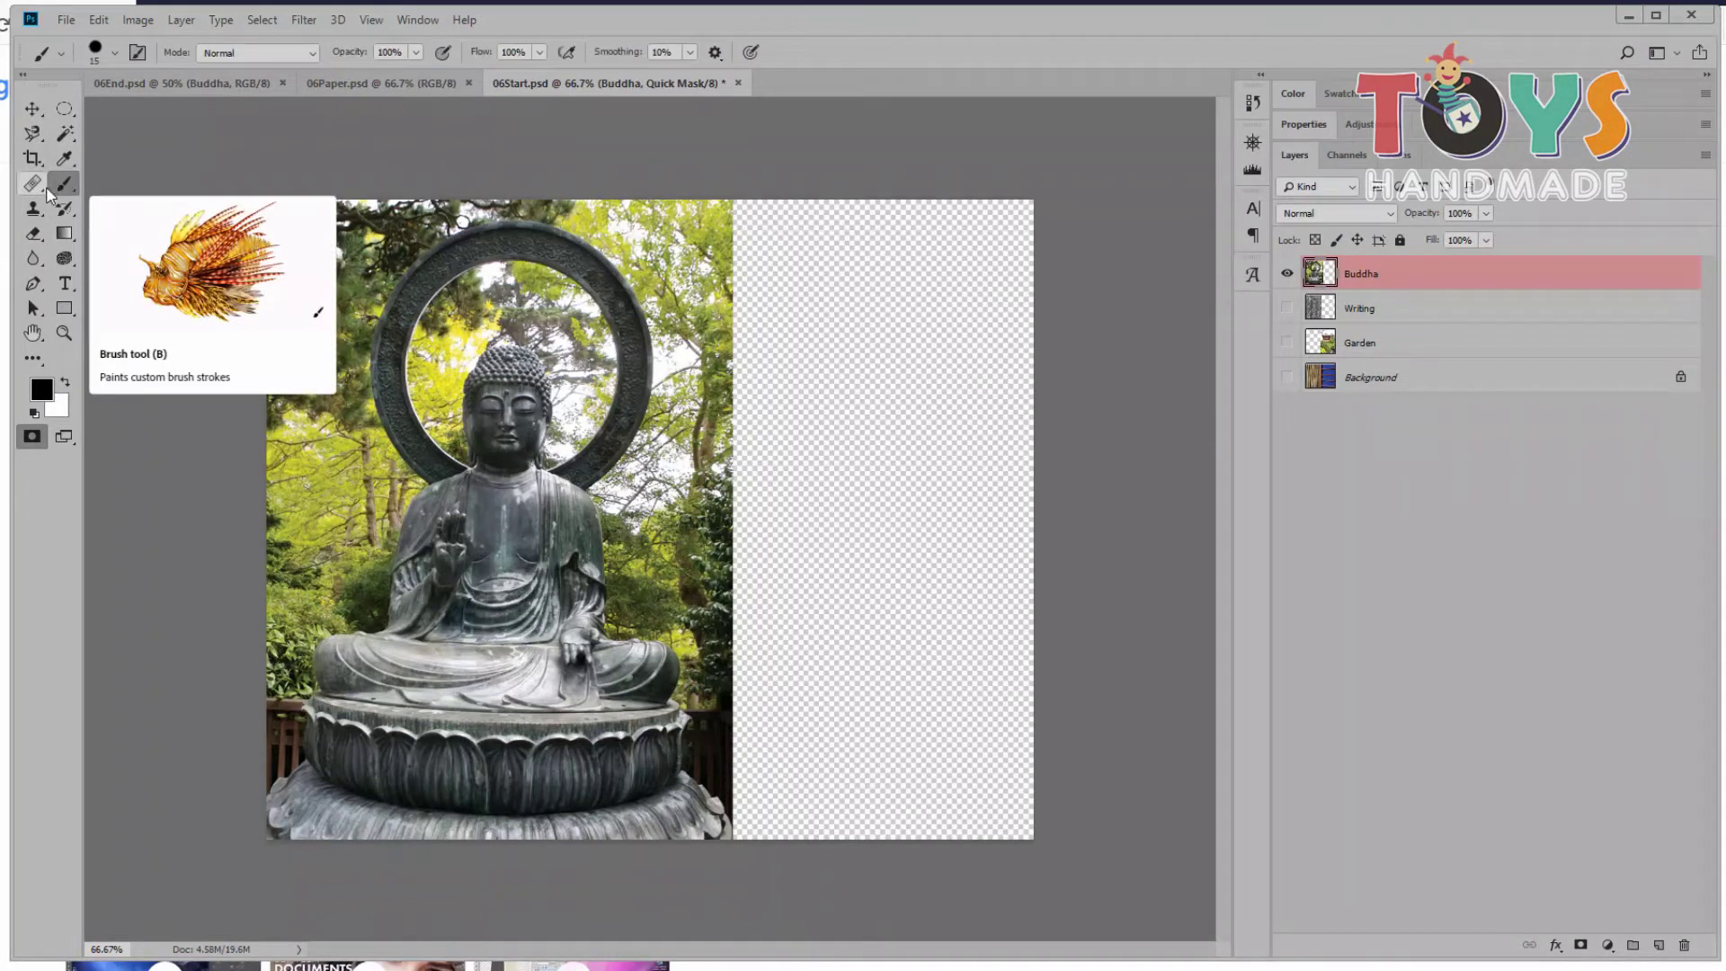
right_click(61, 186)
click(116, 185)
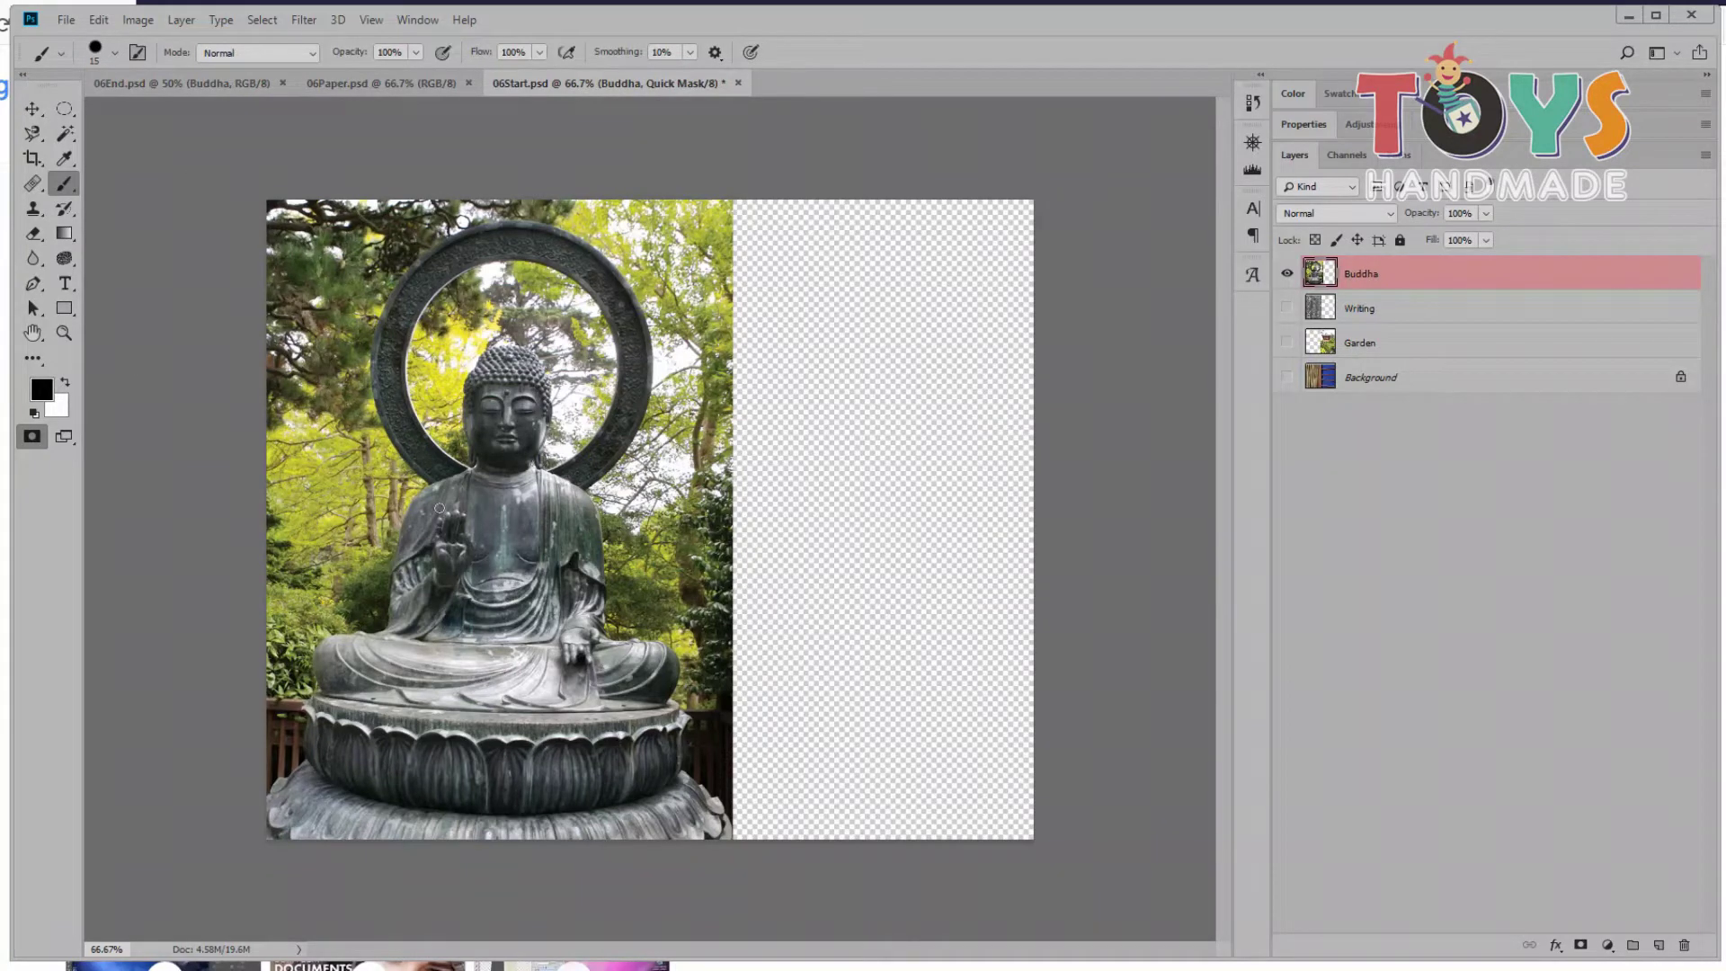
Step: Set the brush to a much larger Hard Round tip
click(115, 53)
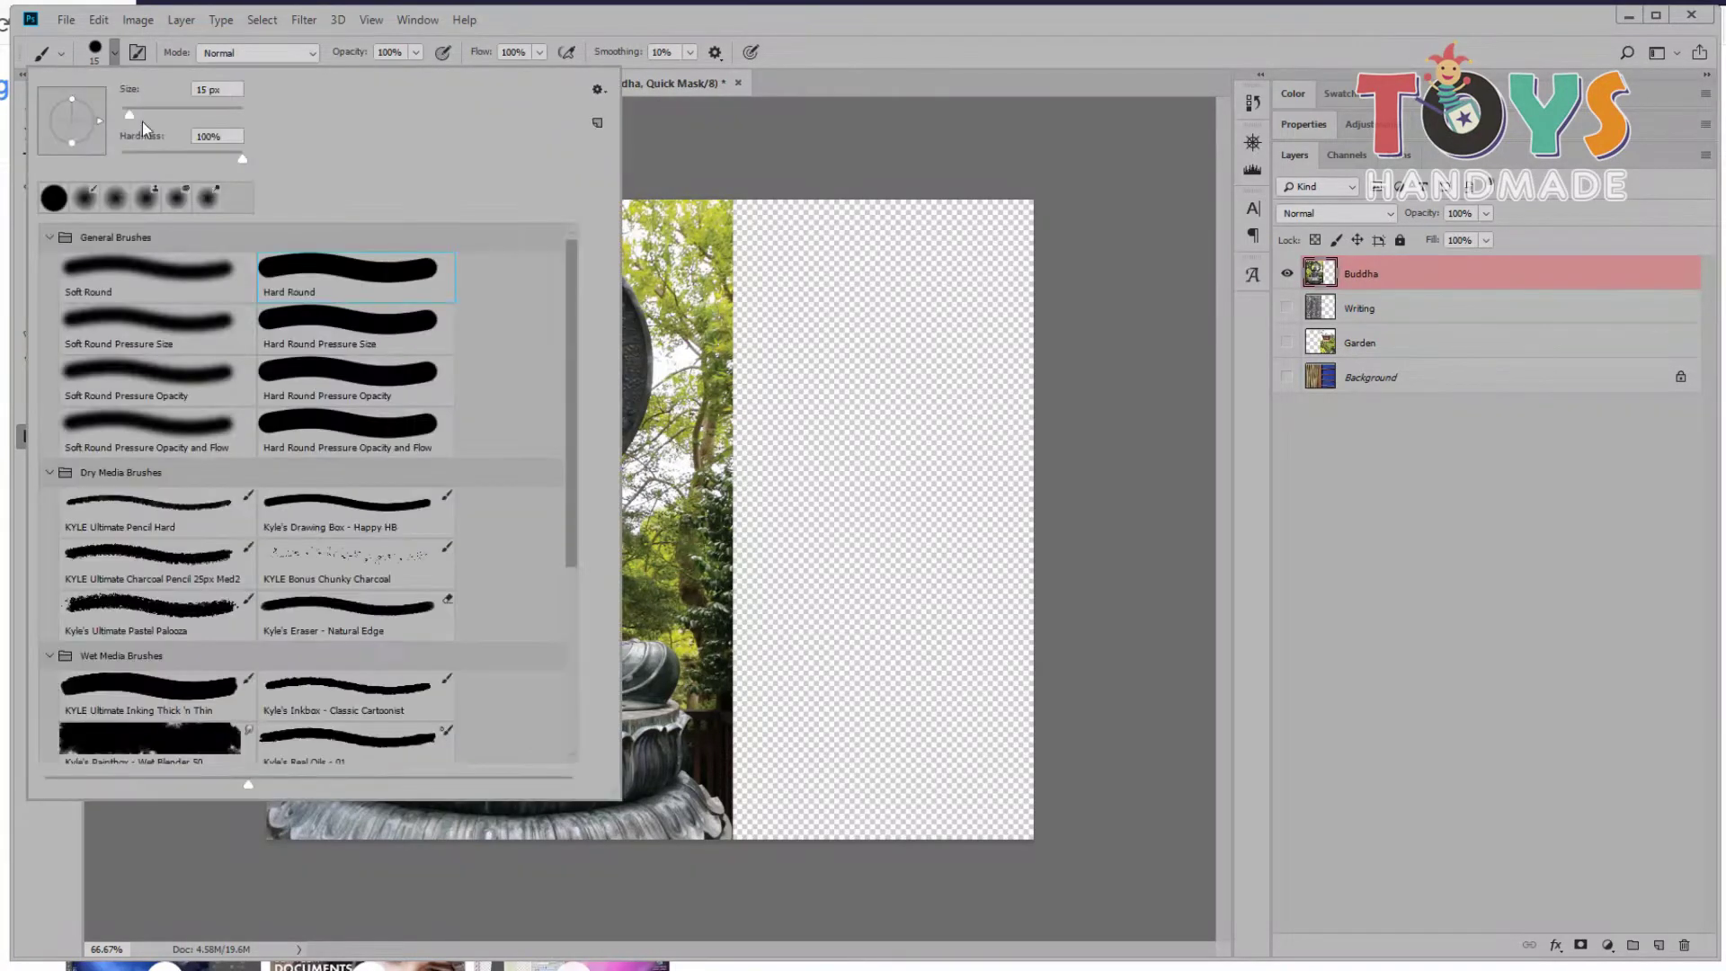
click(335, 284)
drag(129, 115, 174, 115)
click(115, 52)
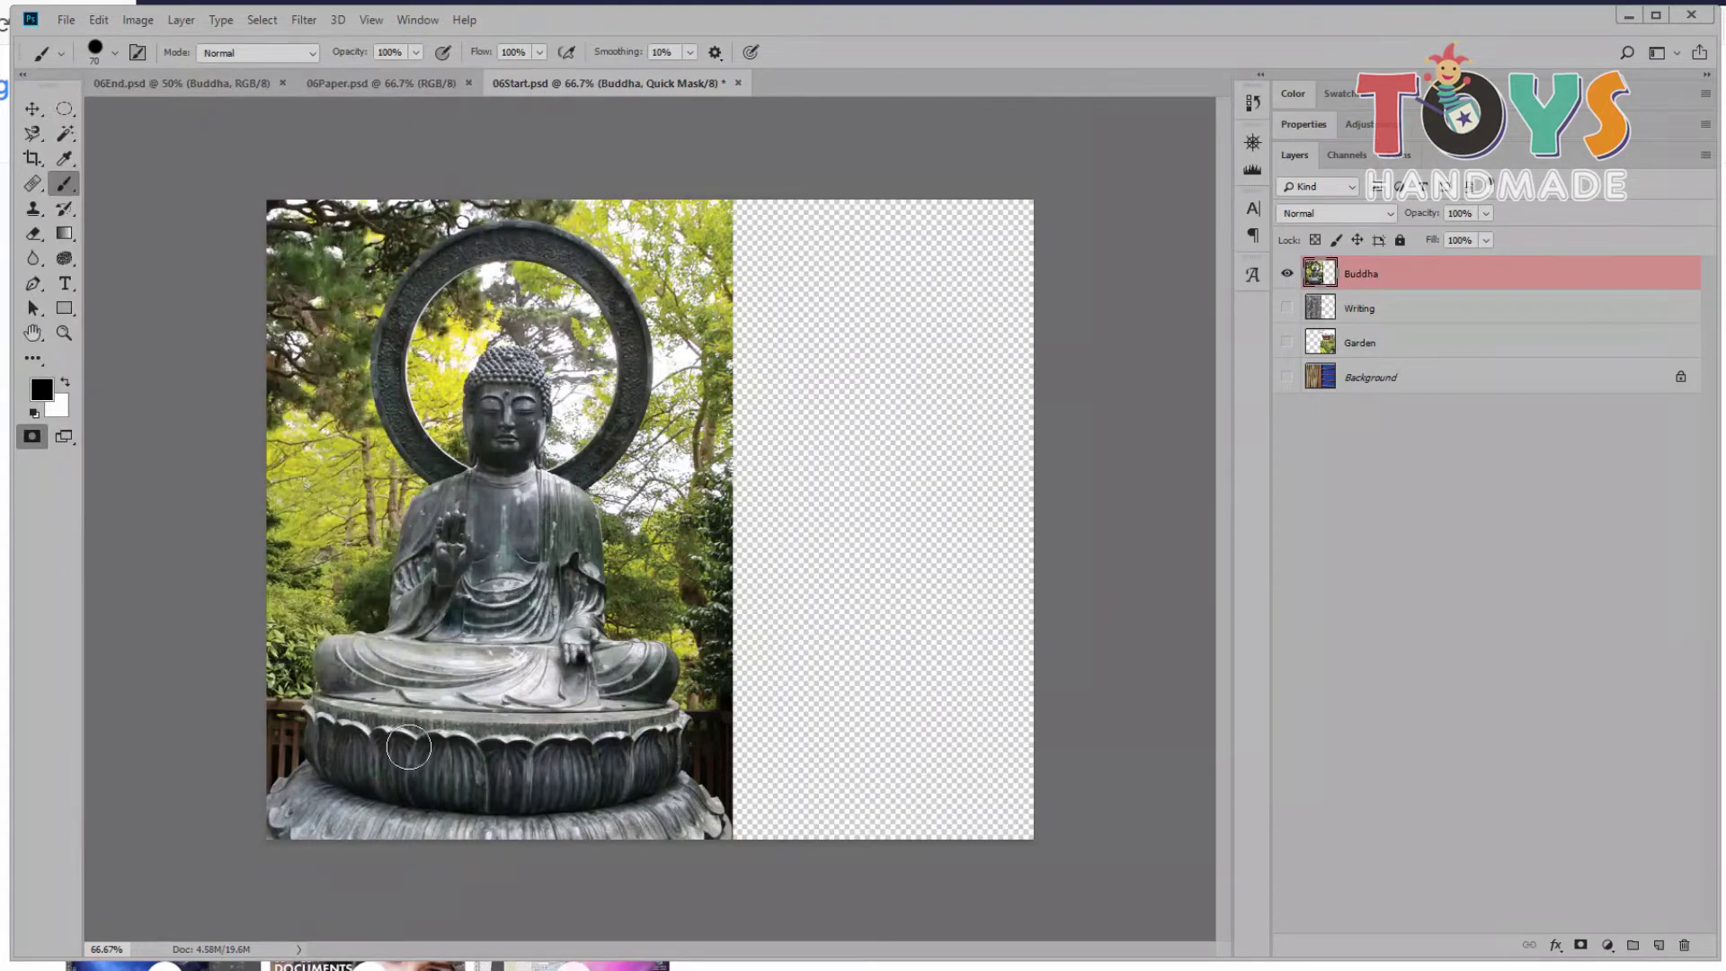
Step: Paint the mask over the Buddha's lap, arm and chest, then leave Quick Mask
mouse_move(408, 746)
mouse_down()
mouse_move(408, 689)
mouse_move(358, 680)
mouse_move(534, 592)
mouse_up()
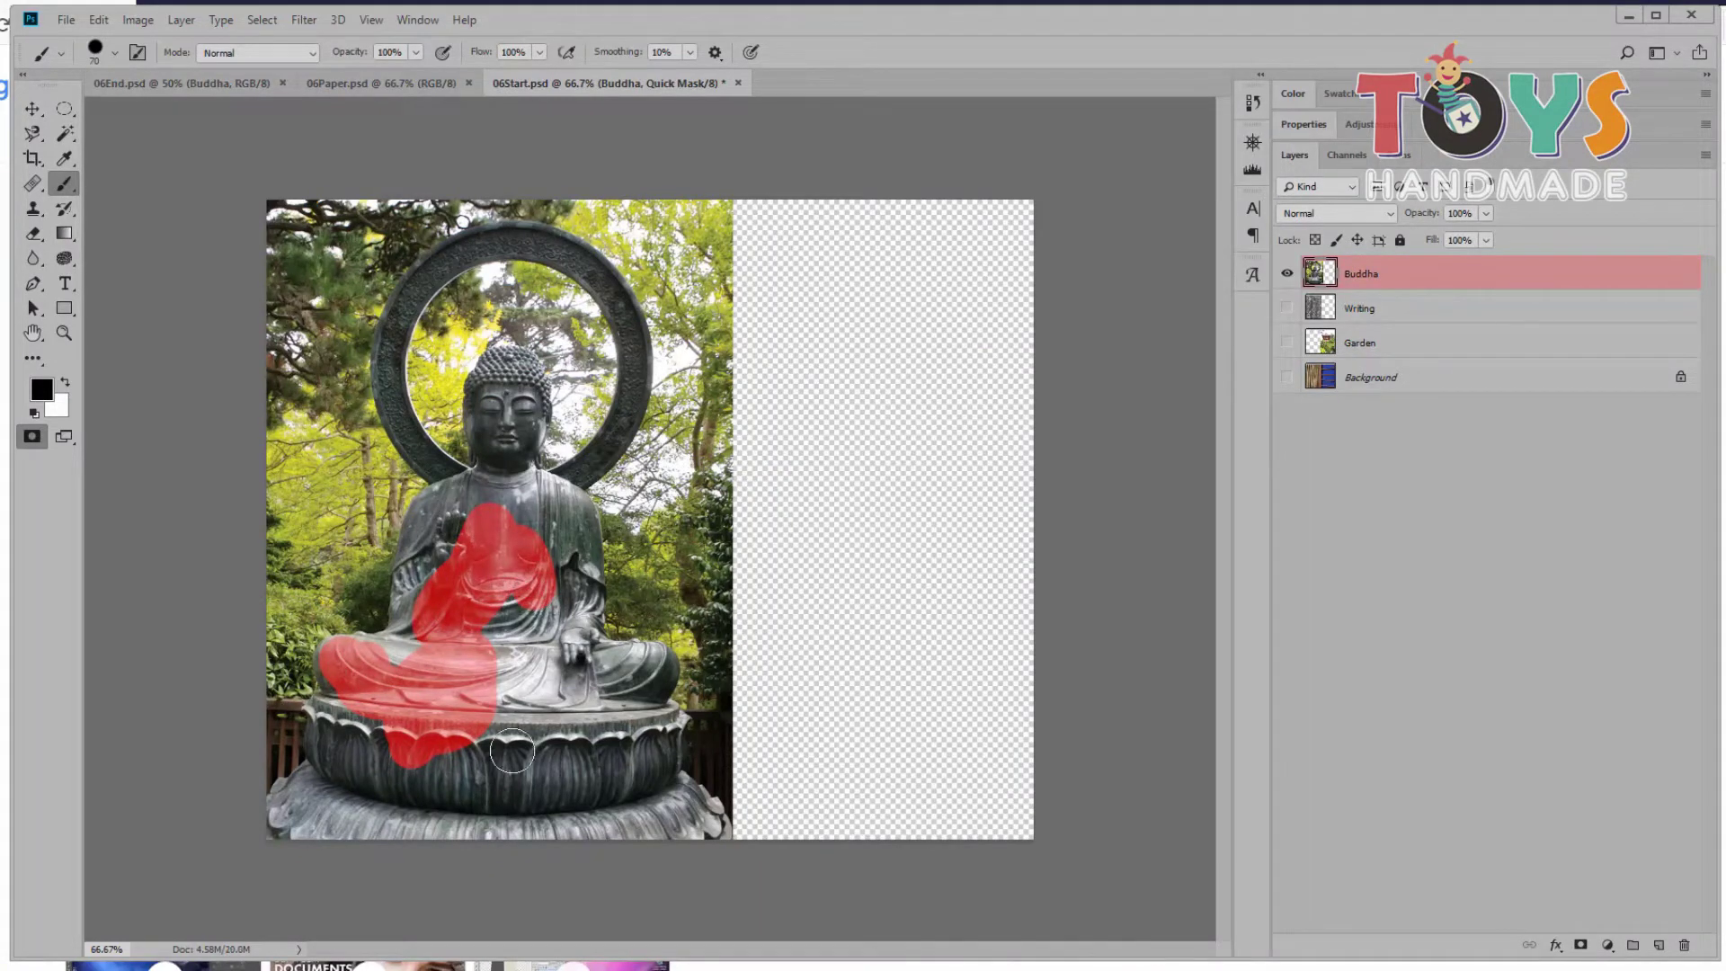
drag(518, 606, 562, 656)
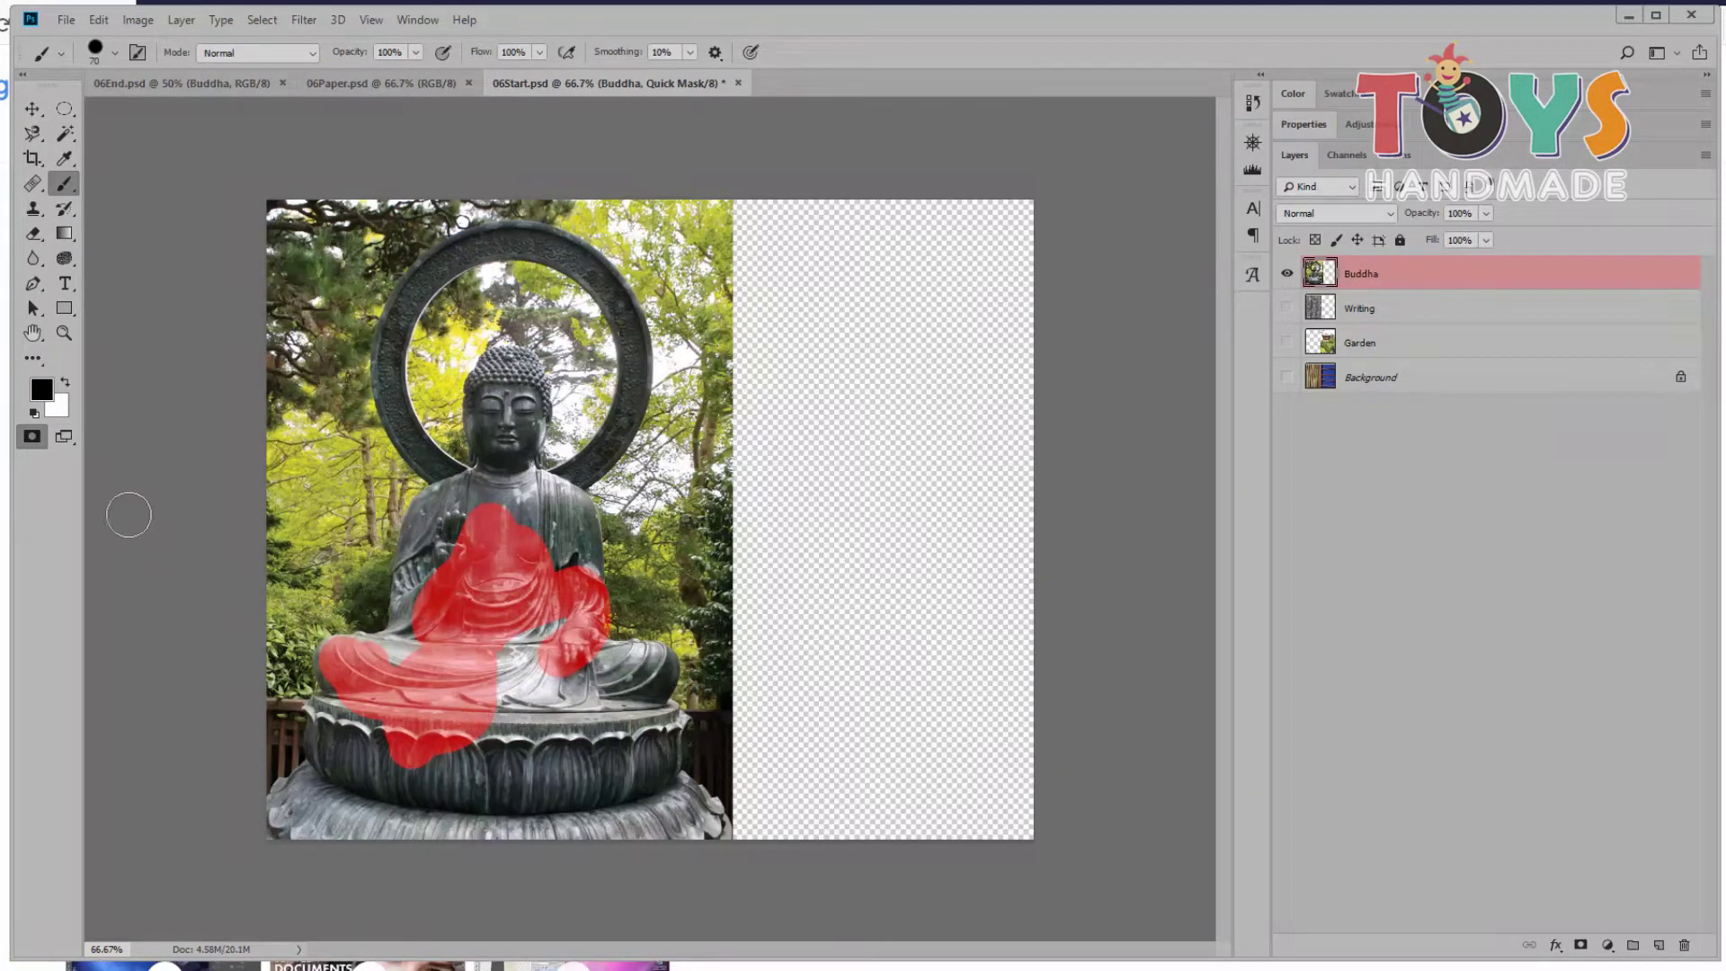
click(31, 436)
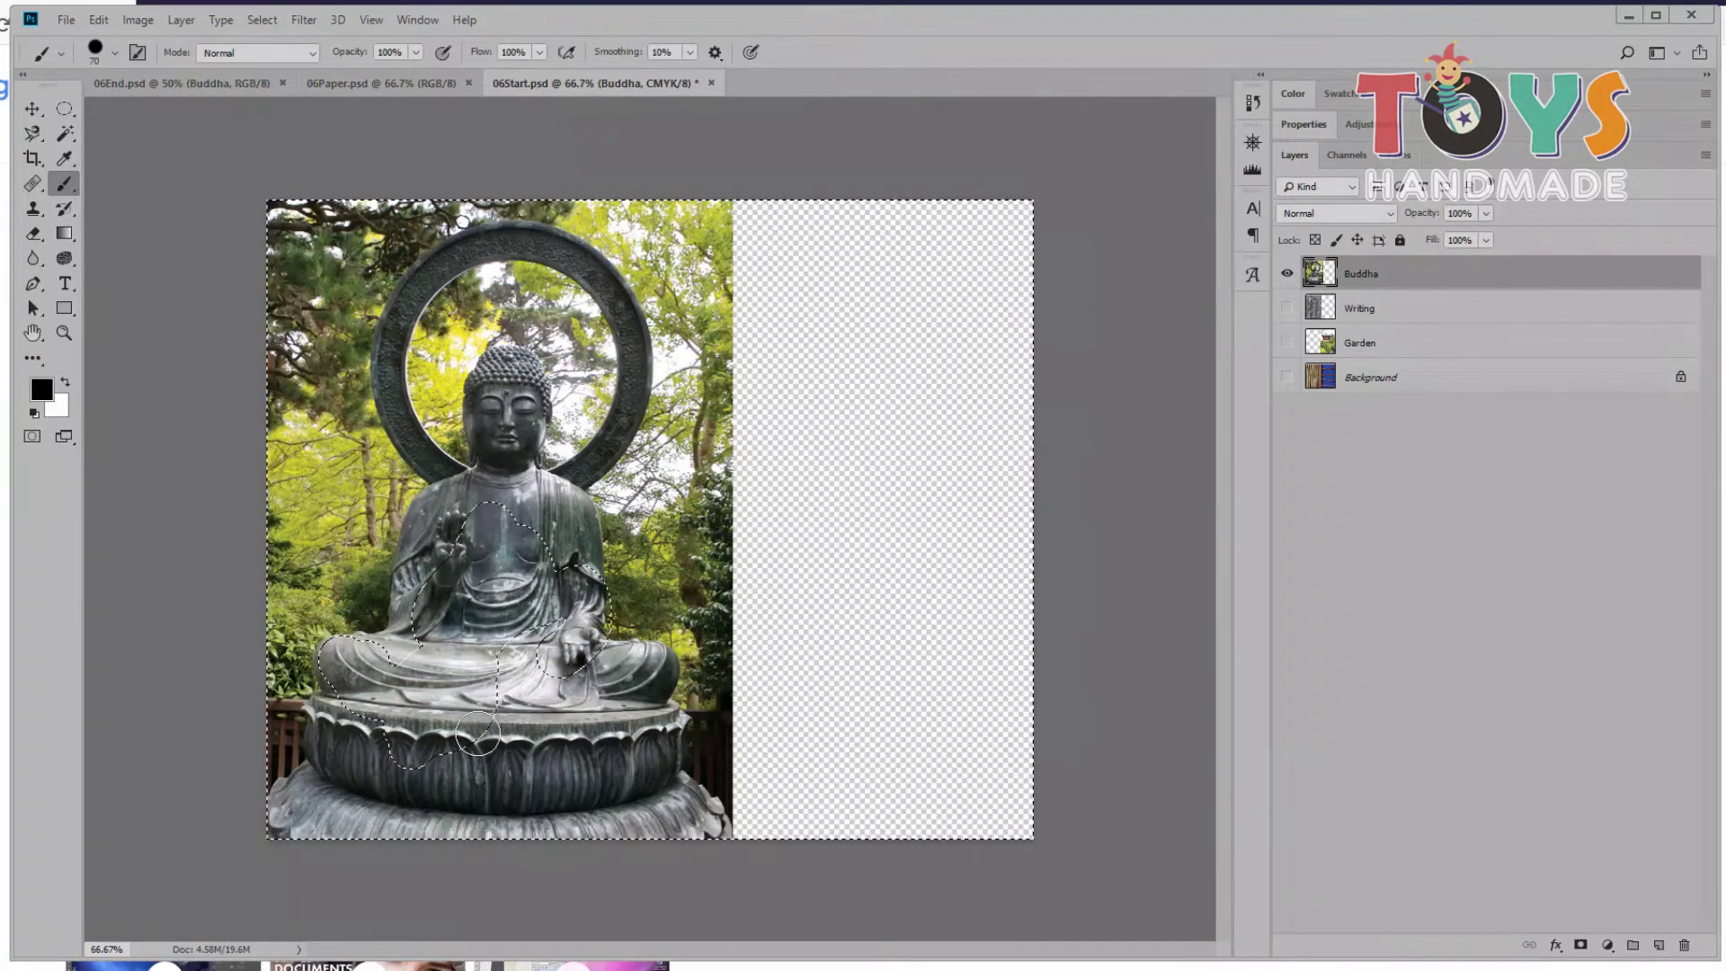
Step: Return to Quick Mask and paint over the Buddha's lap, lower robe and upper chest
key(q)
key(ctrl+z)
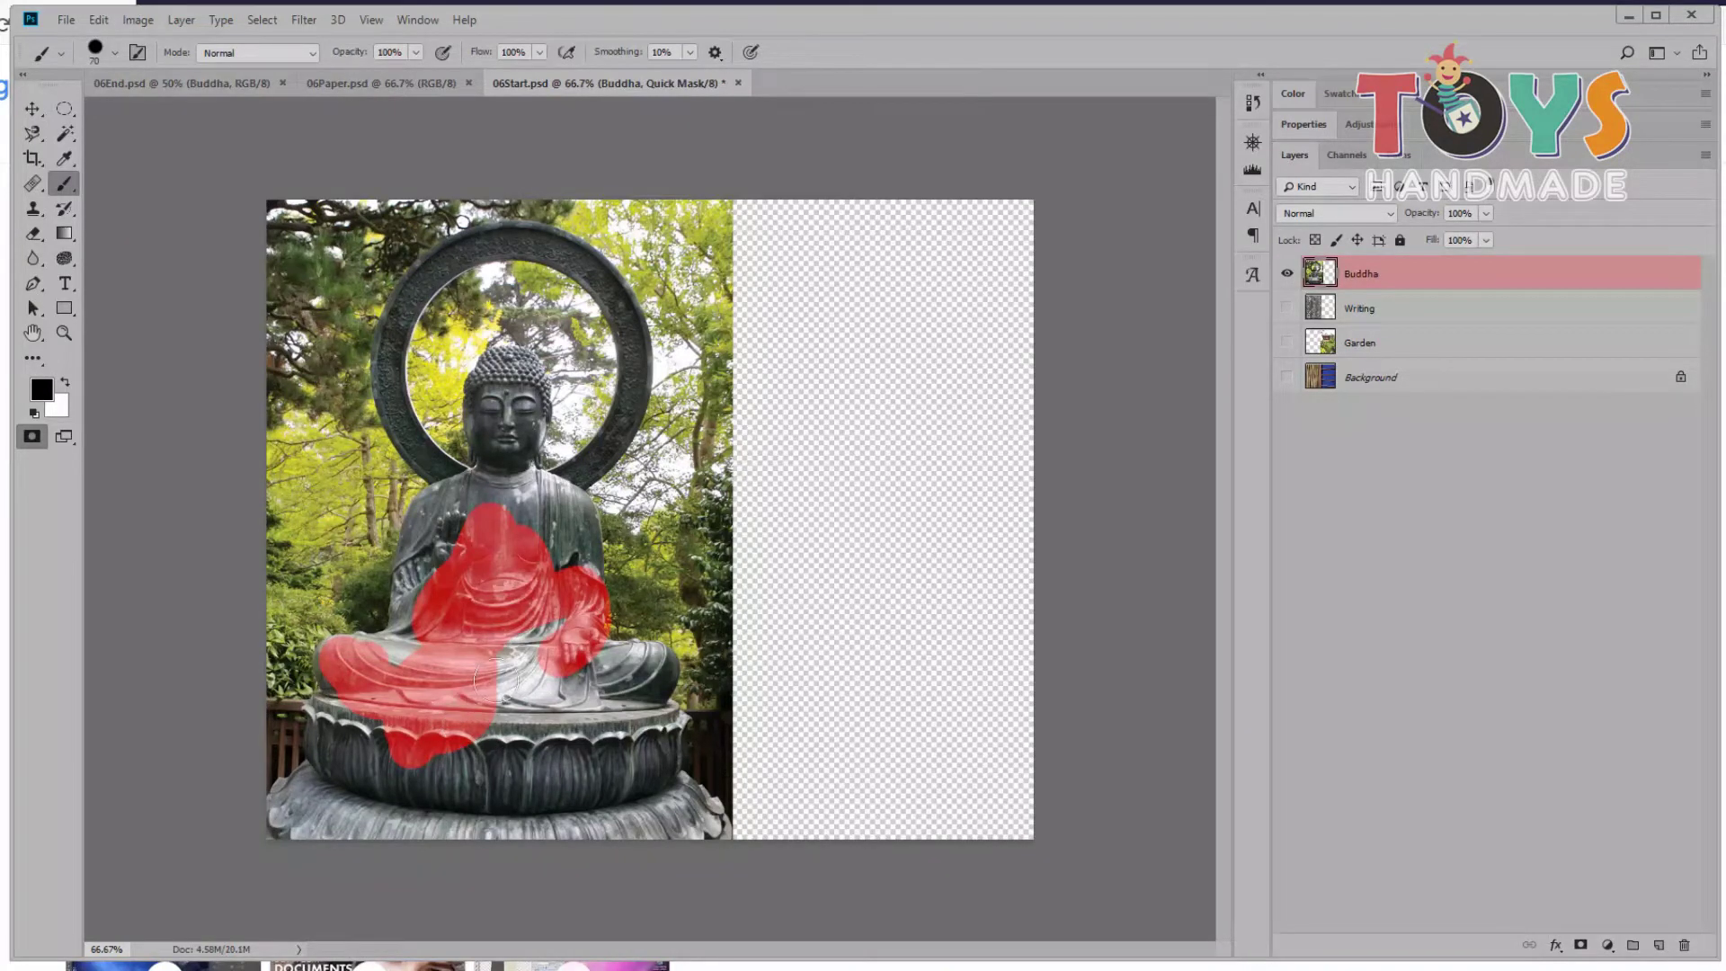
drag(526, 647, 505, 704)
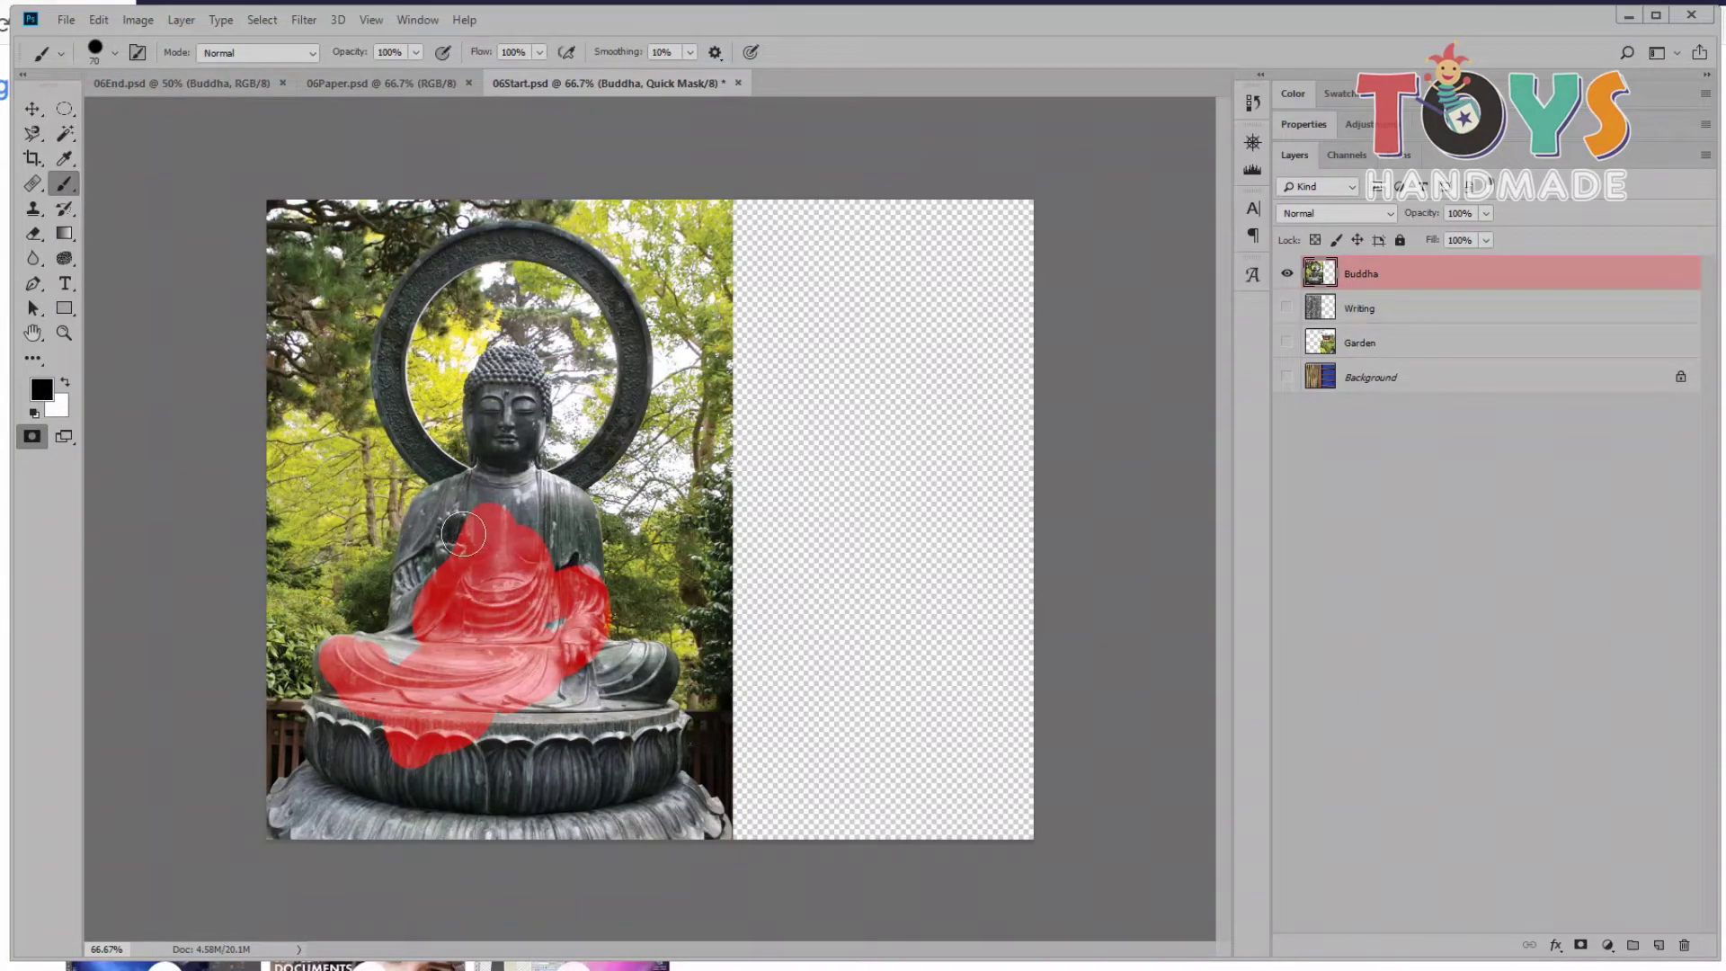
drag(464, 533, 541, 555)
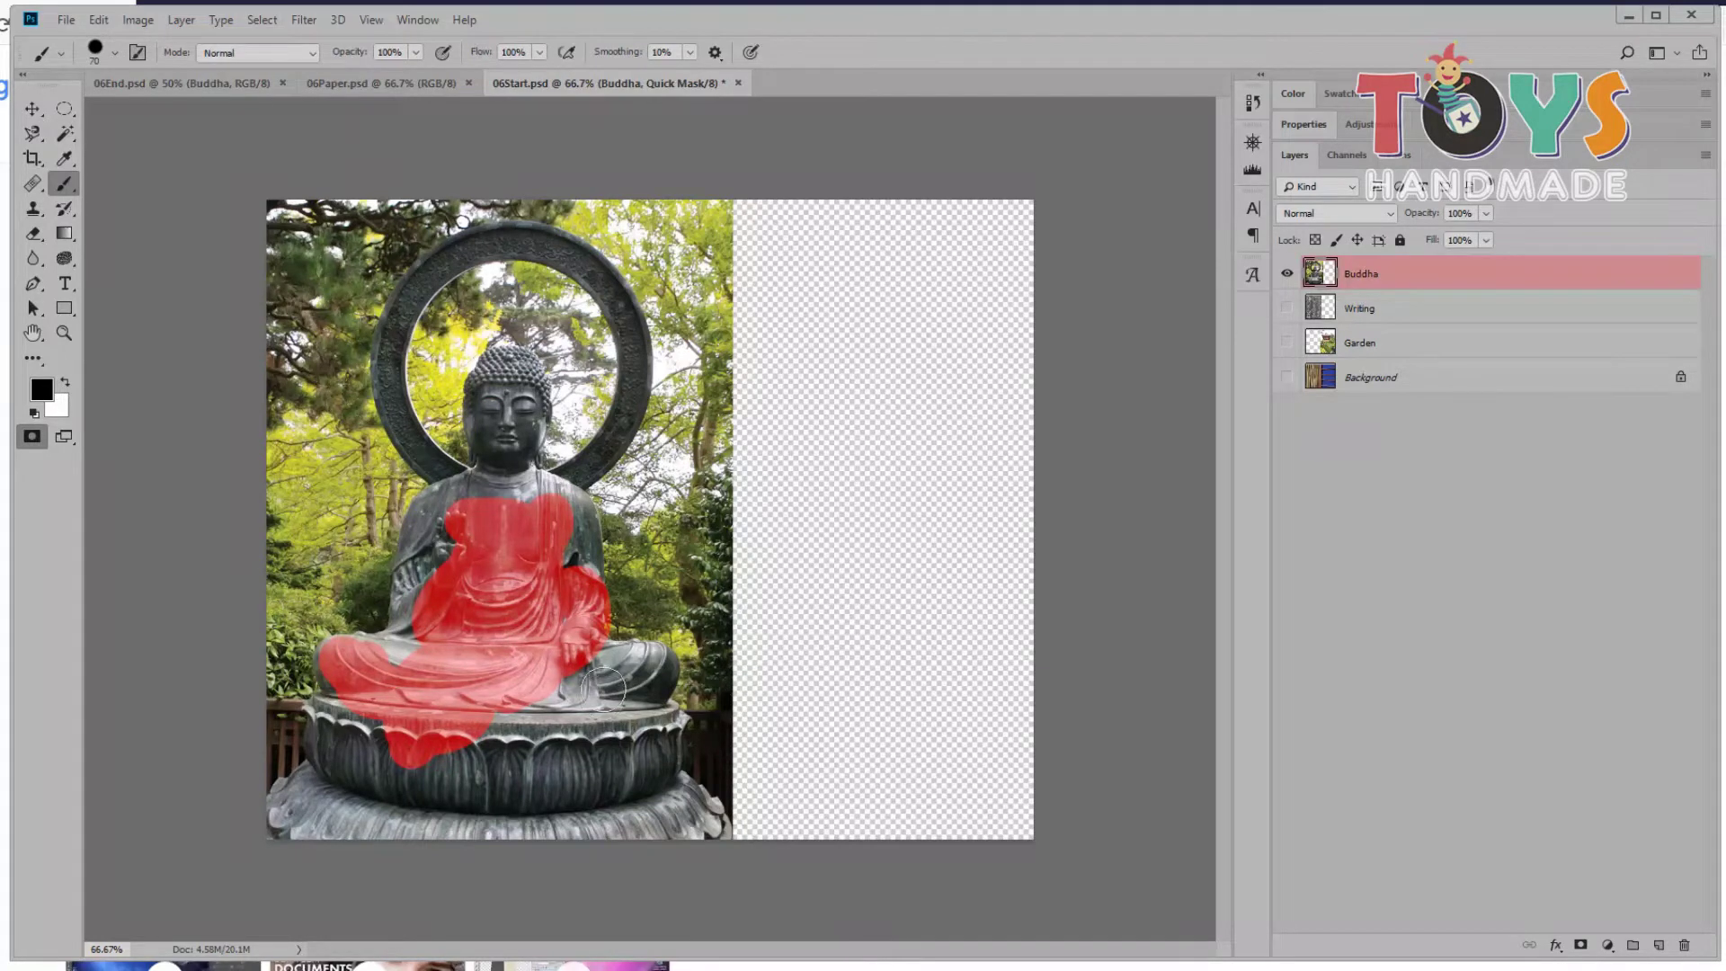
Step: Switch the paint colour to white and erase the red mask from the chest
key(x)
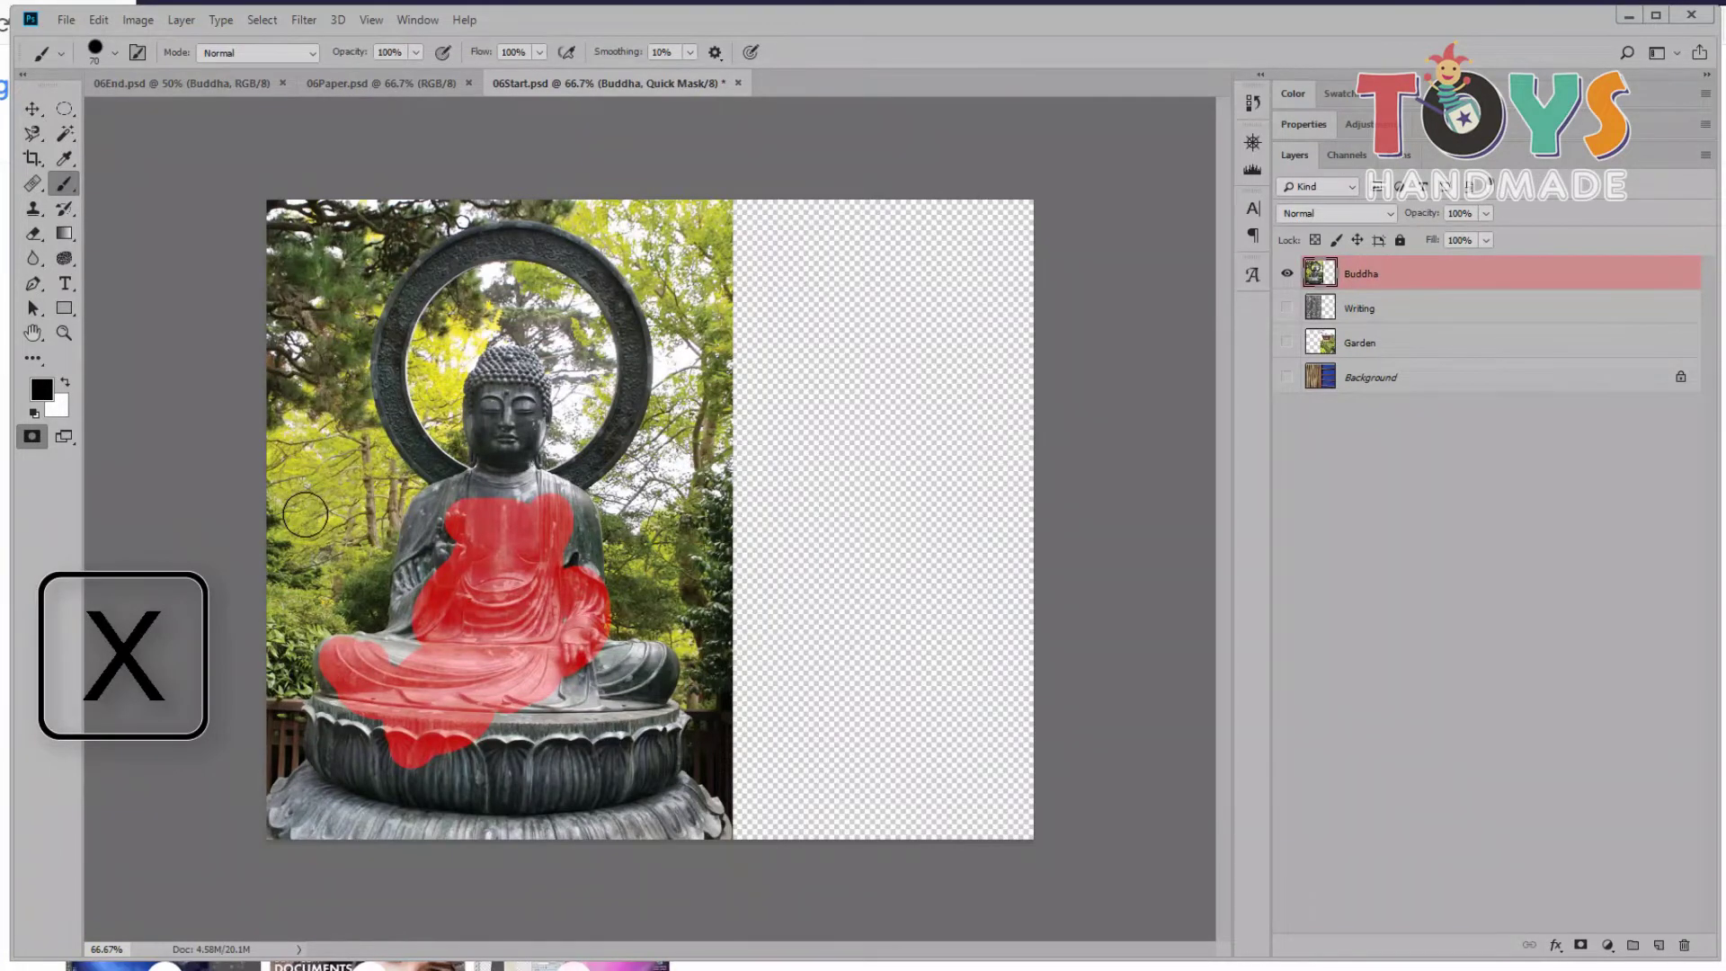
click(63, 381)
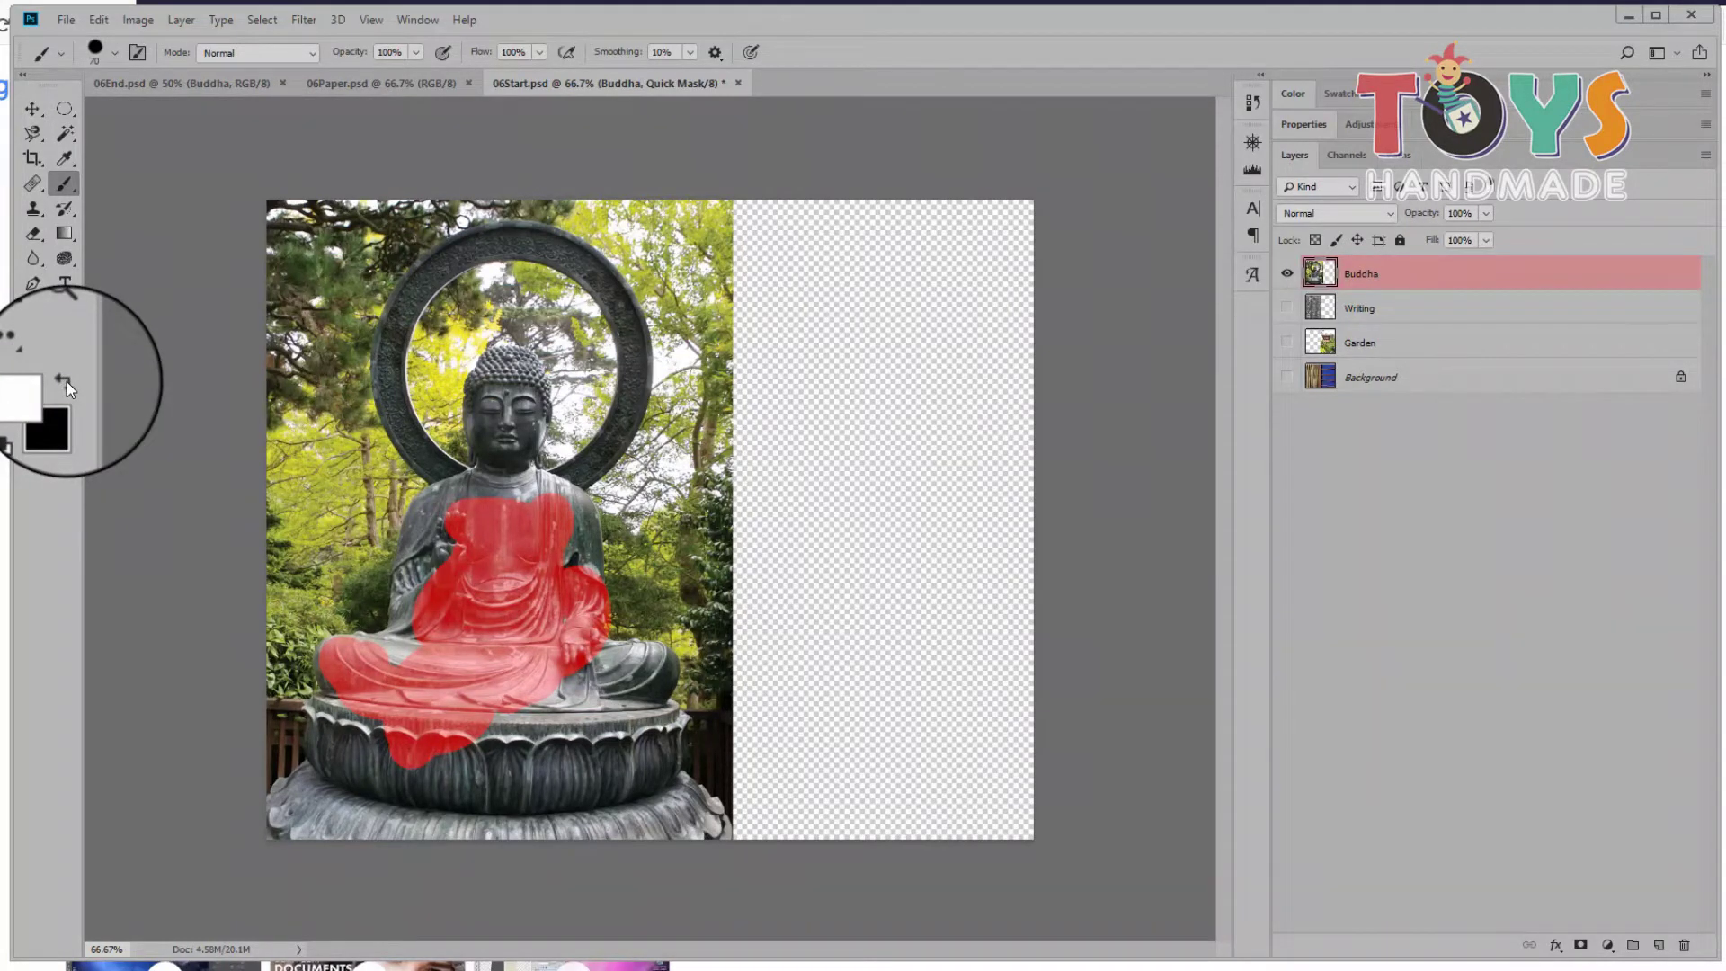
click(66, 381)
key(x)
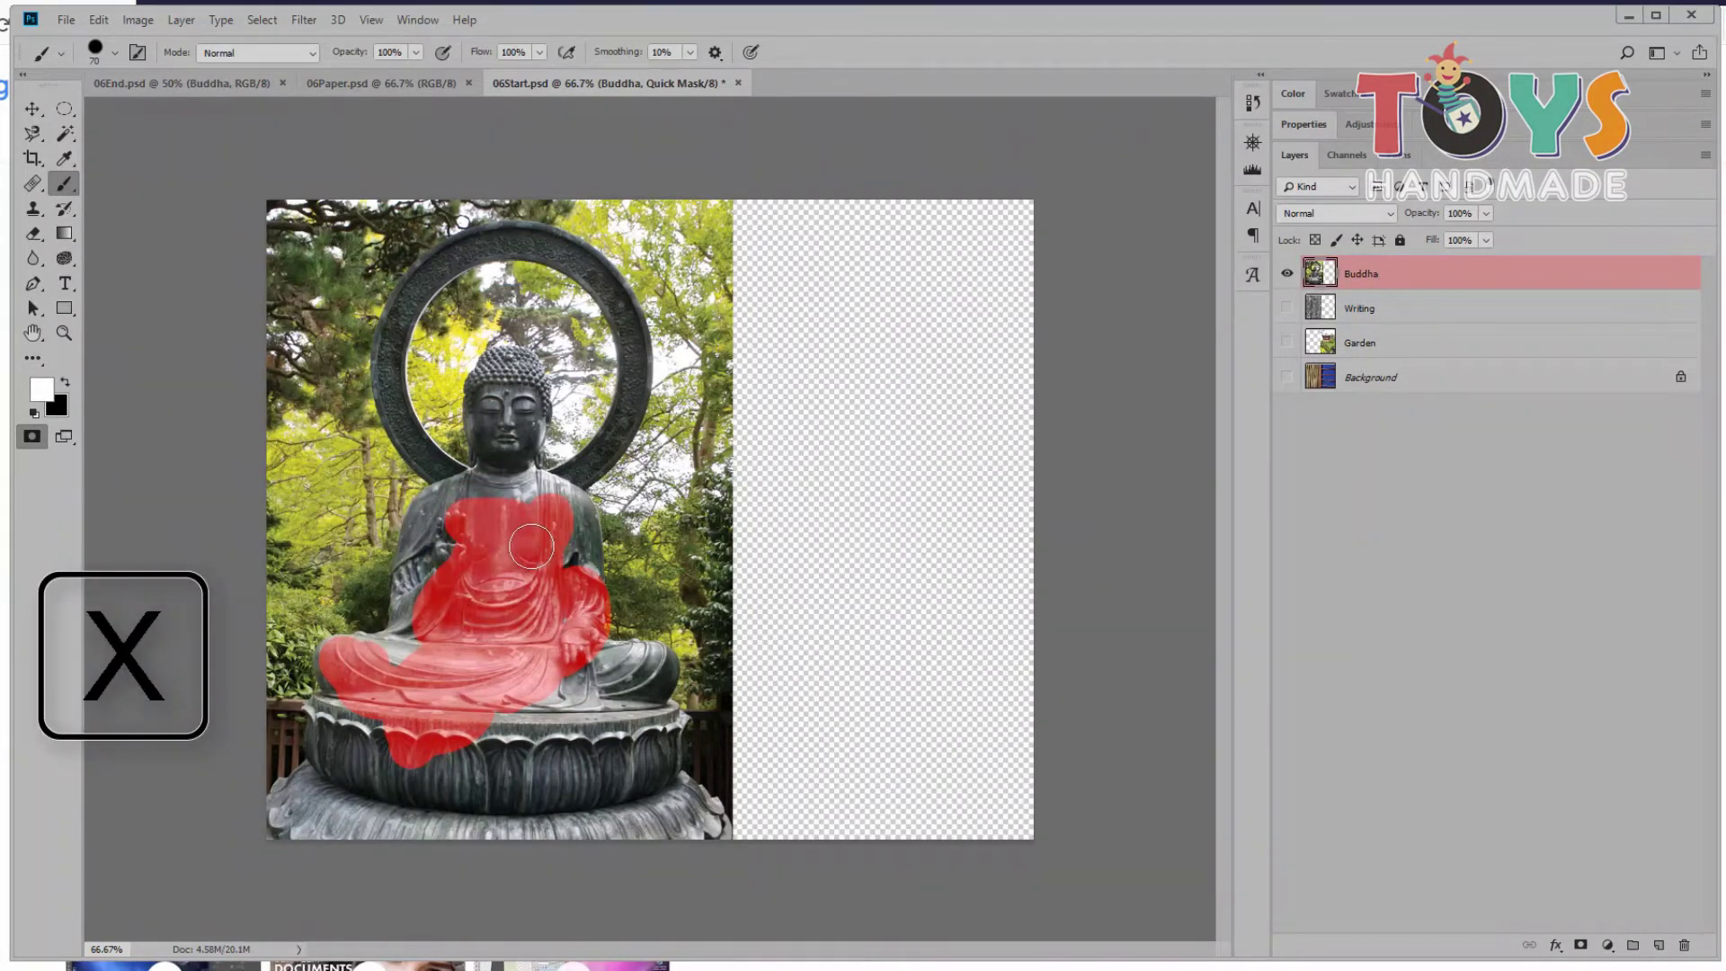
key(x)
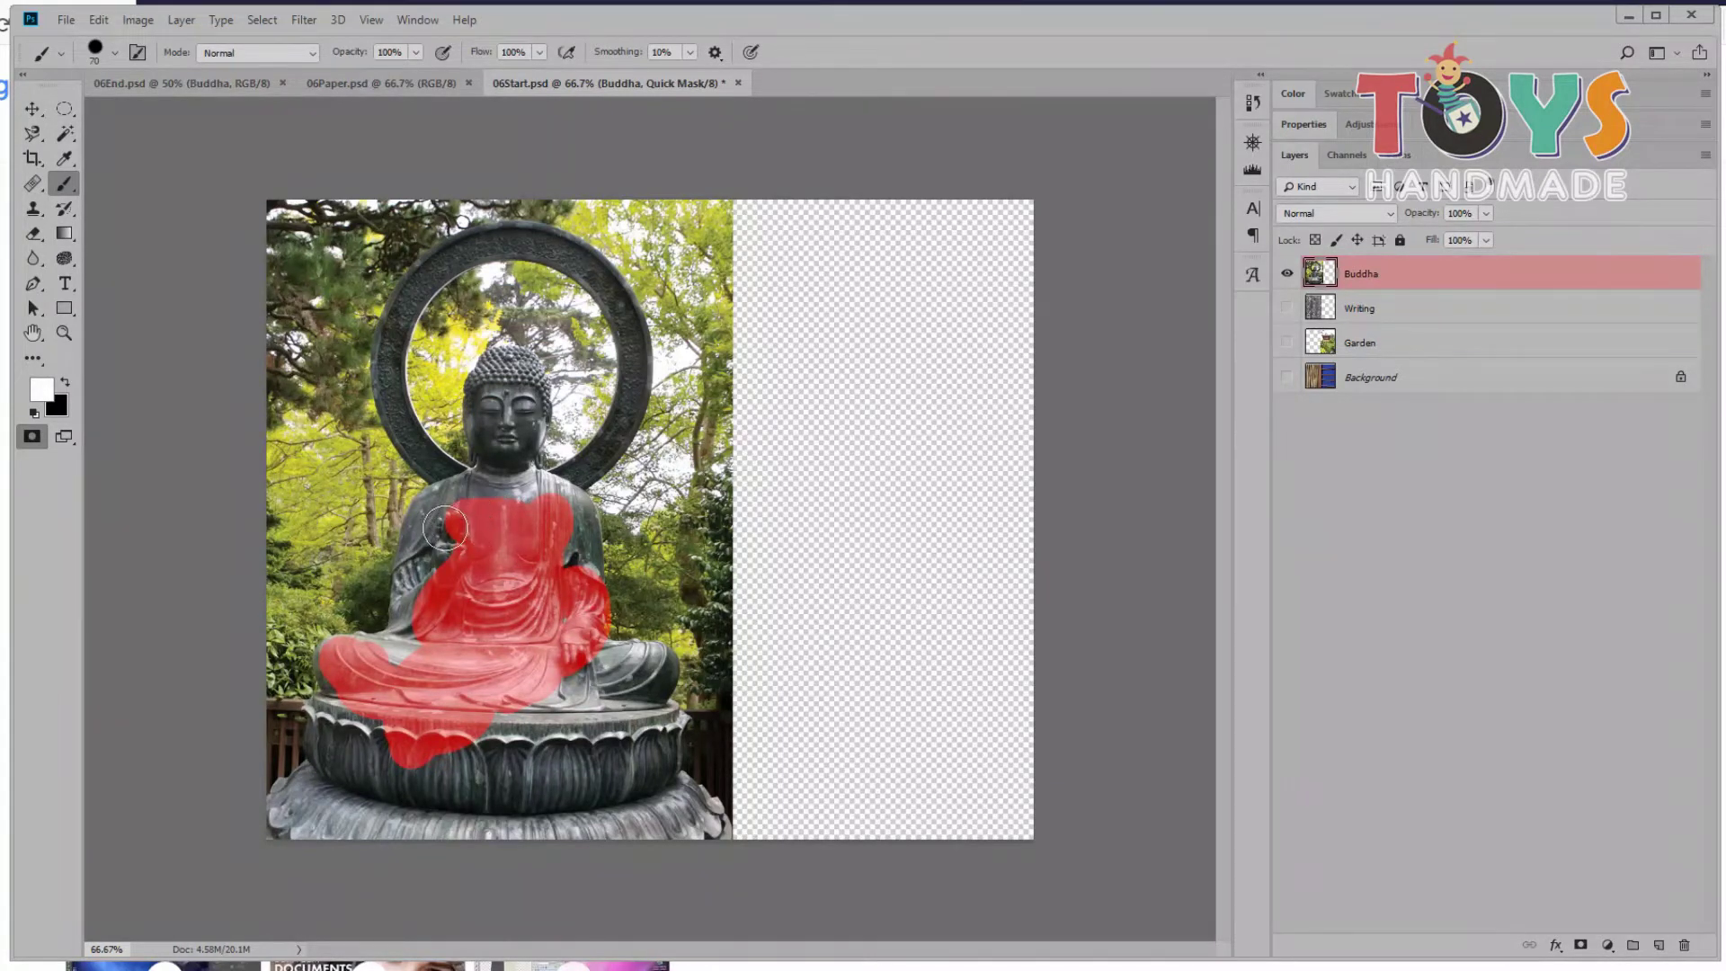
mouse_move(438, 517)
mouse_down()
mouse_move(568, 513)
mouse_move(556, 573)
mouse_move(522, 606)
mouse_move(432, 620)
mouse_move(545, 695)
mouse_up()
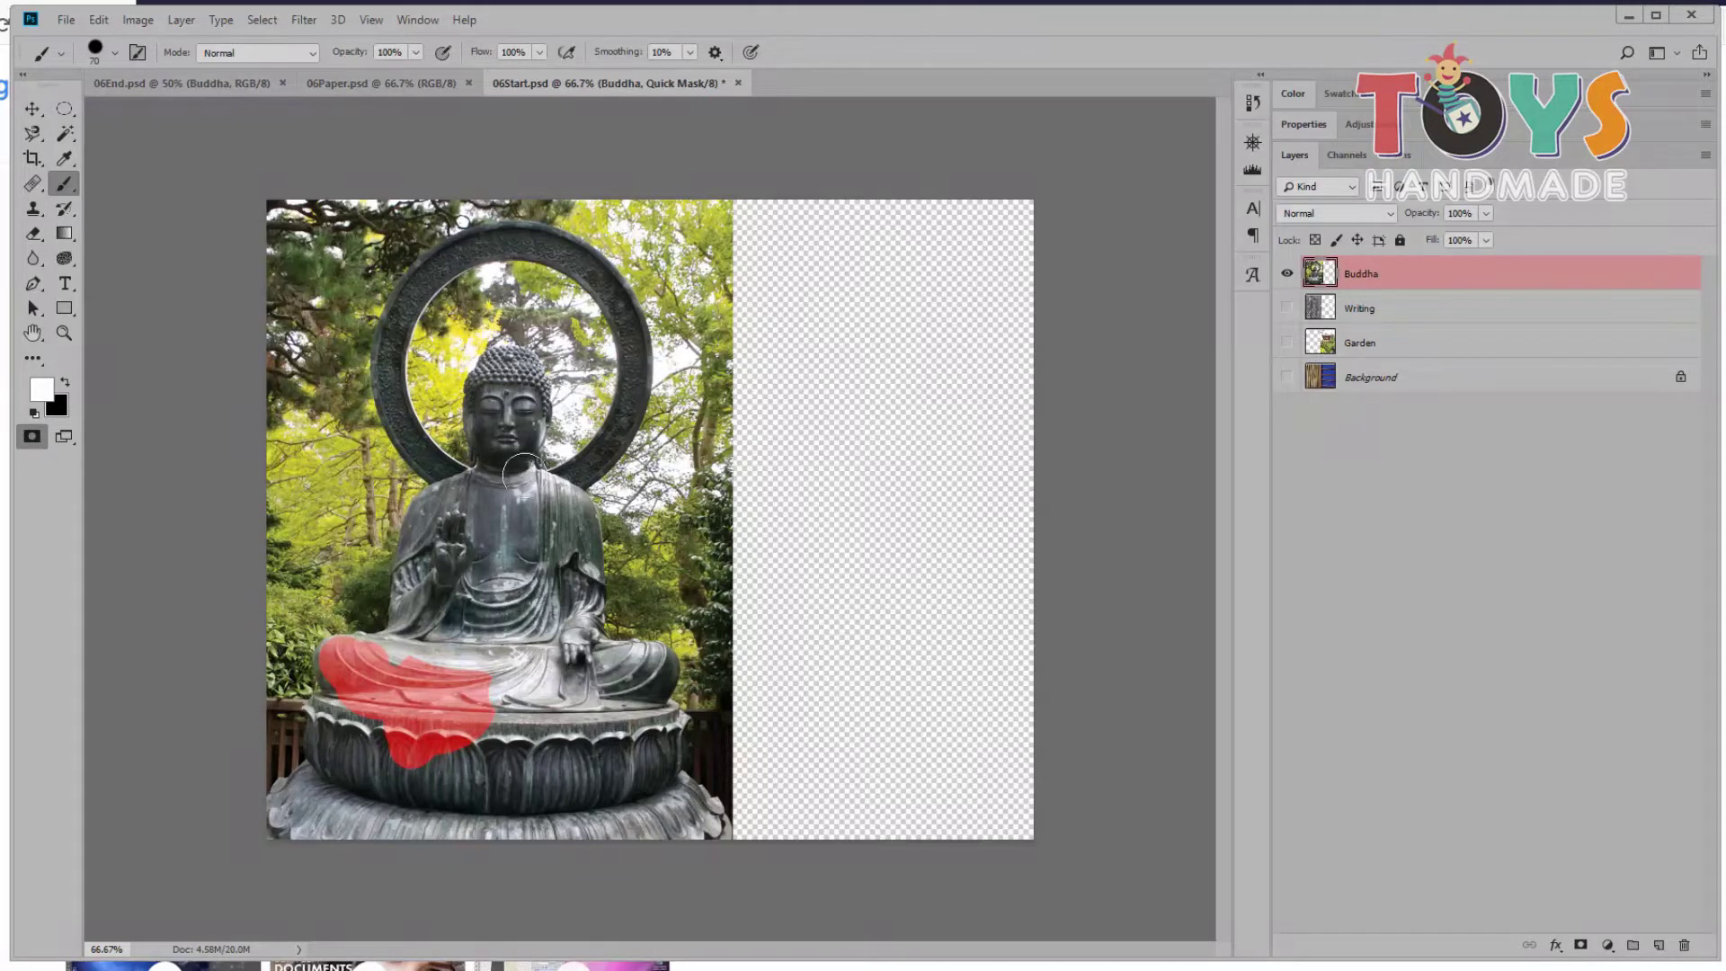
Step: Swap back to black and paint the mask over the whole statue, halo and base
key(x)
mouse_move(462, 511)
mouse_down()
mouse_move(502, 497)
mouse_move(505, 378)
mouse_move(485, 539)
mouse_move(562, 512)
mouse_move(512, 686)
mouse_move(517, 593)
mouse_move(488, 560)
mouse_move(455, 693)
mouse_move(451, 412)
mouse_up()
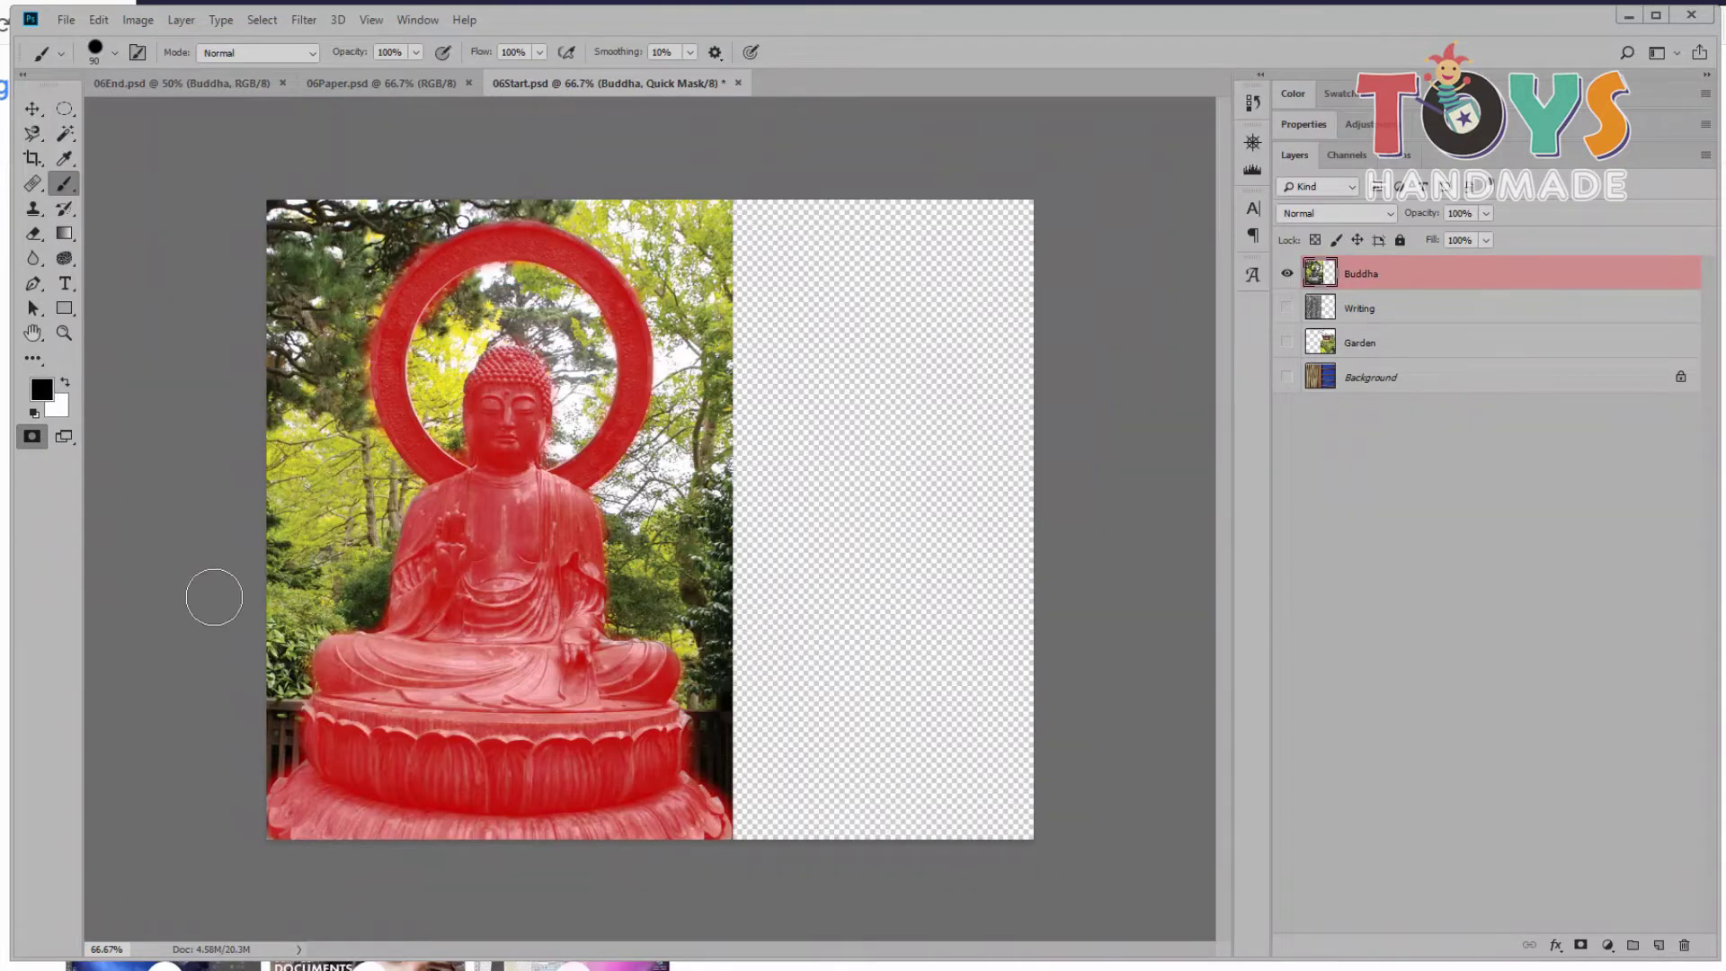
Step: Exit Quick Mask with Q to turn the painted statue into a selection
key(q)
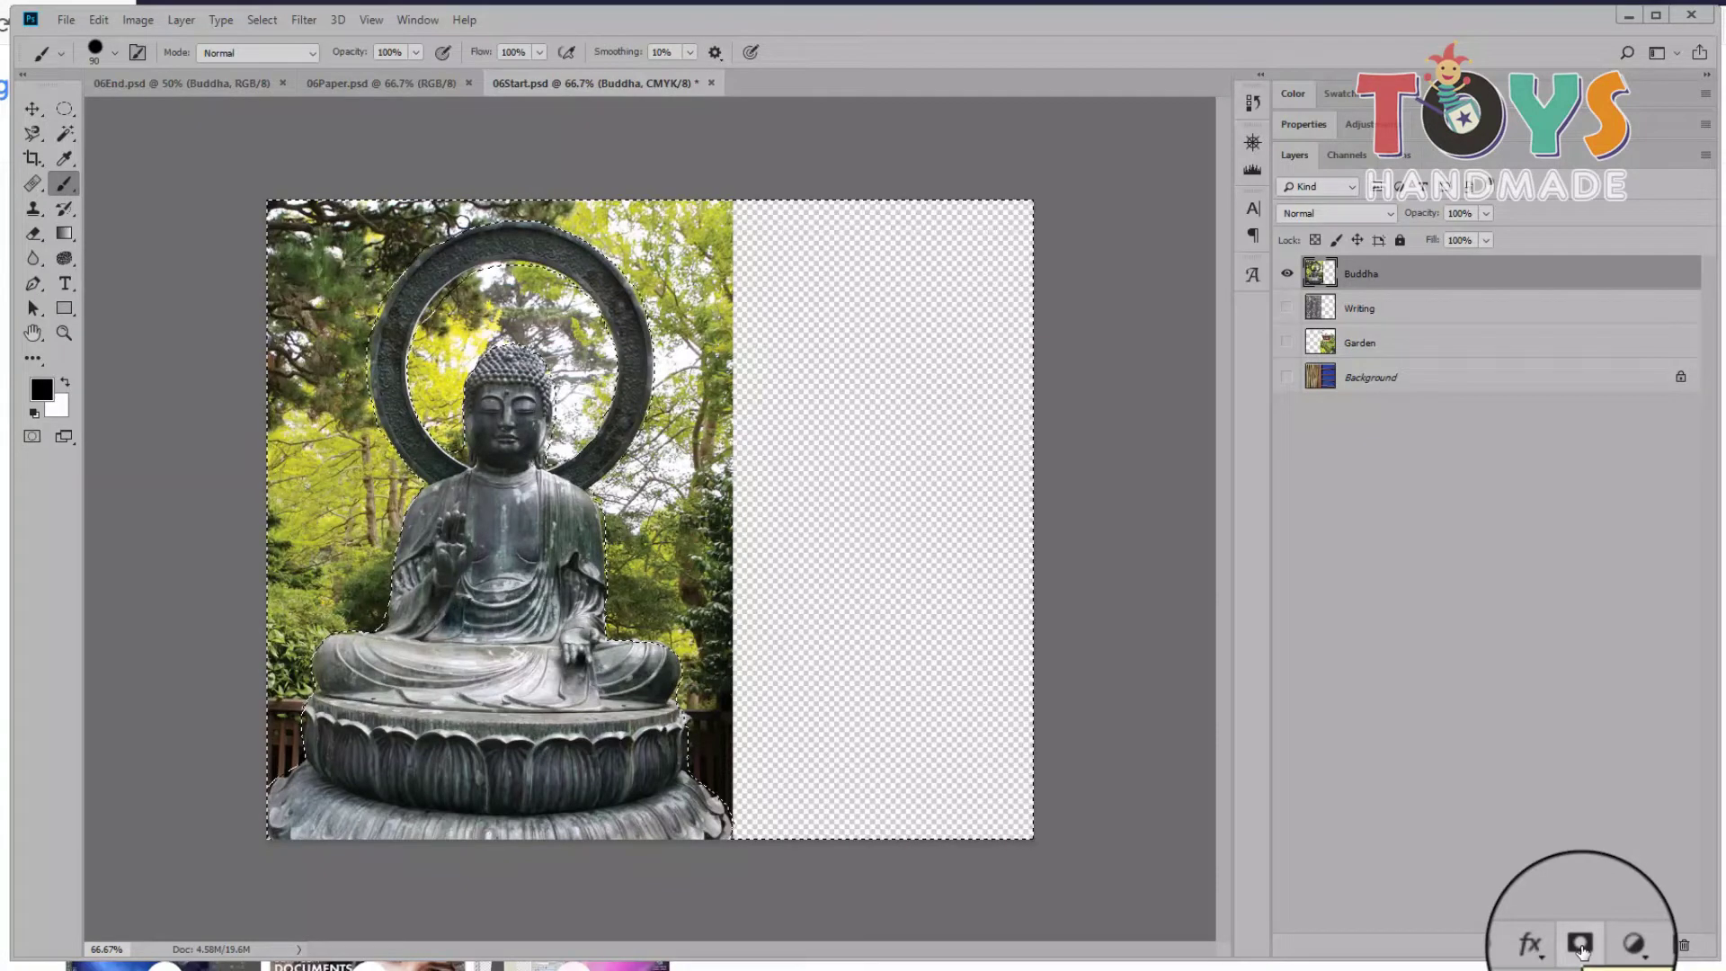
Step: Add a Buddha layer mask, fill the selection black, deselect, and show mask Properties
click(1582, 945)
key(x)
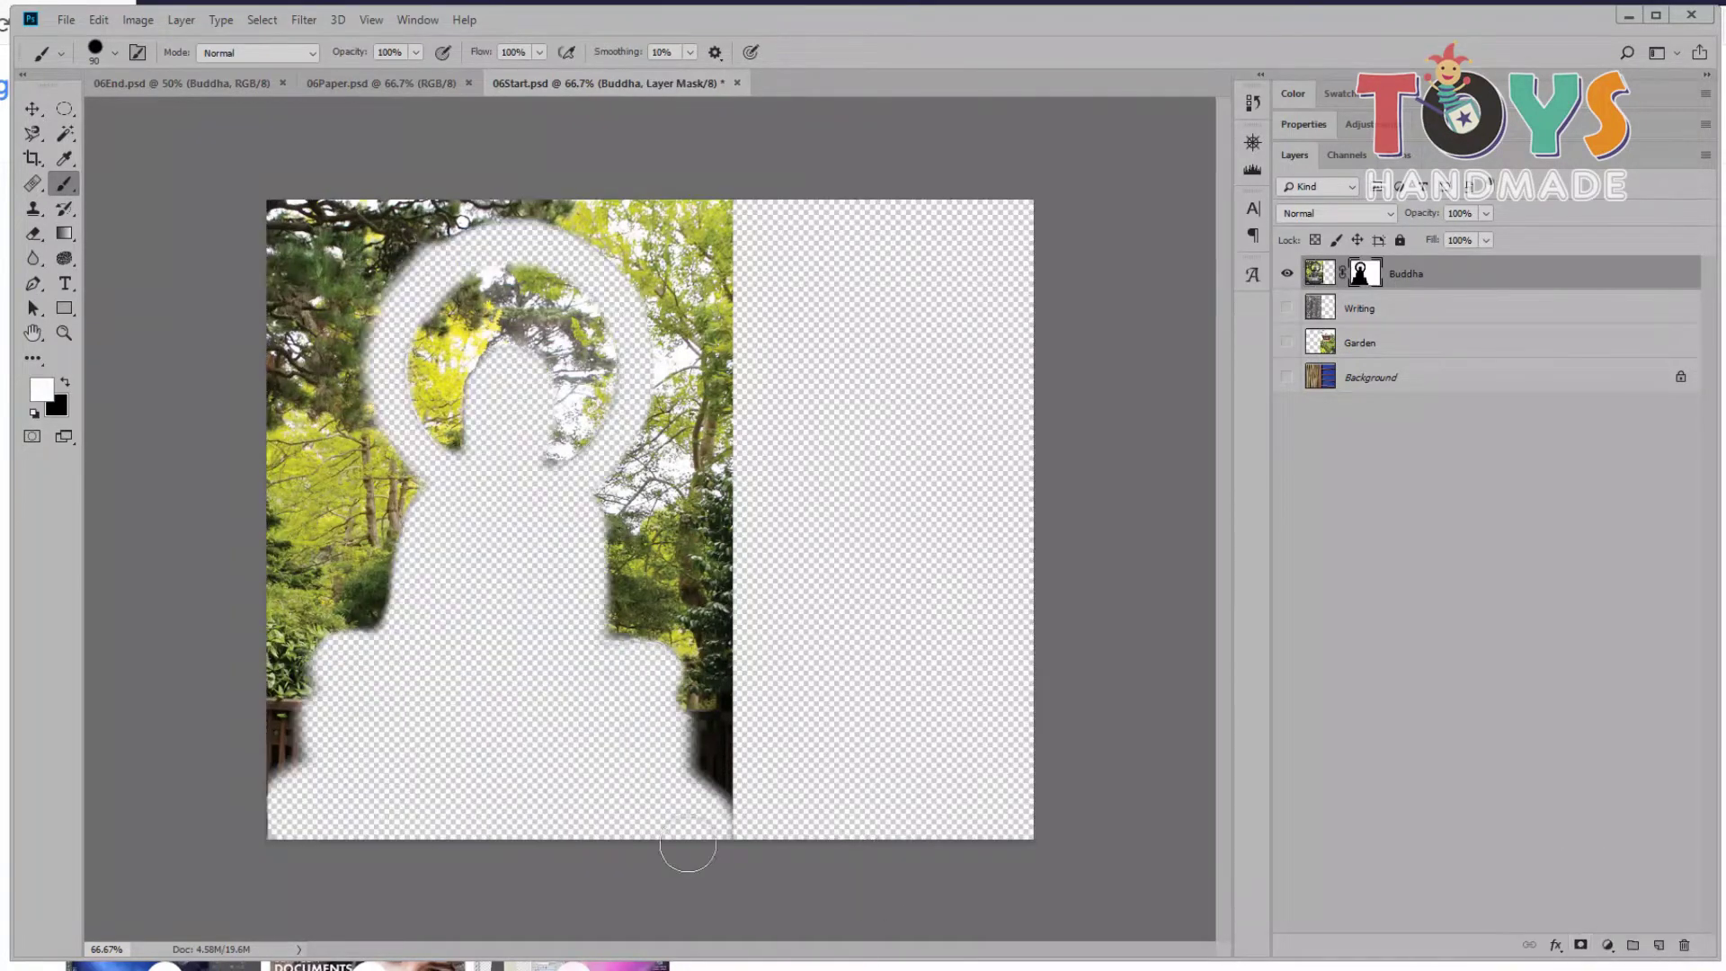
key(ctrl+BackSpace)
key(ctrl+d)
click(1303, 124)
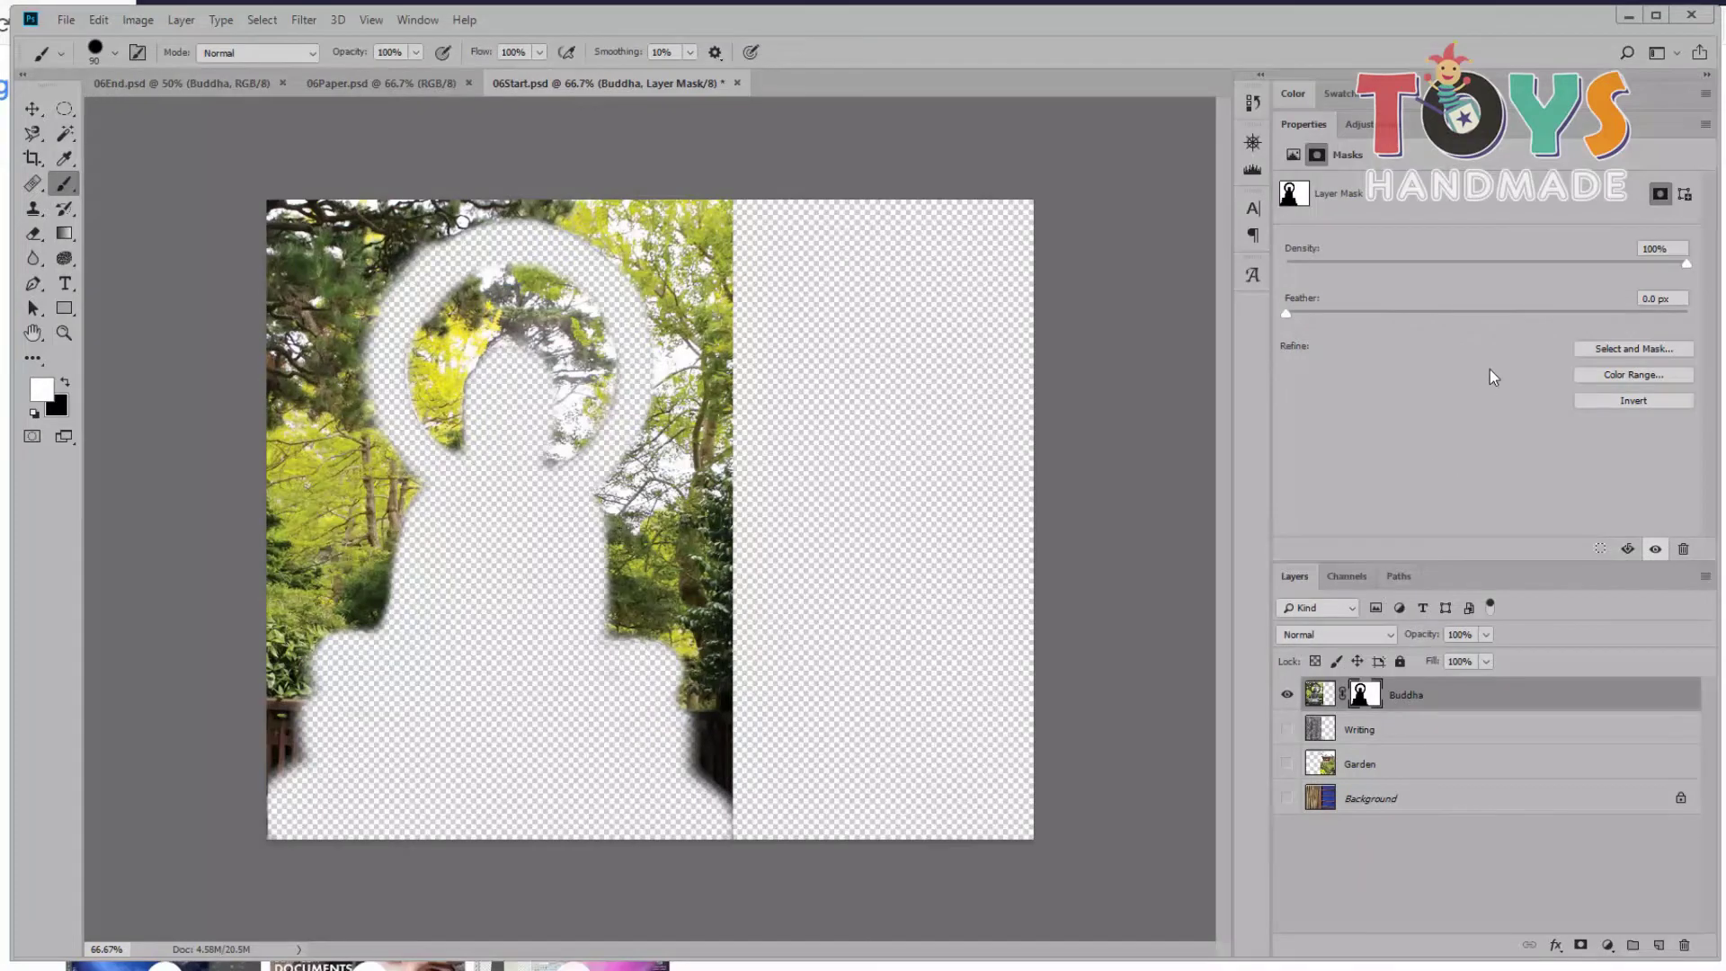
Step: Invert the Buddha mask, hide the Buddha layer, and show only the bamboo Background
click(1633, 401)
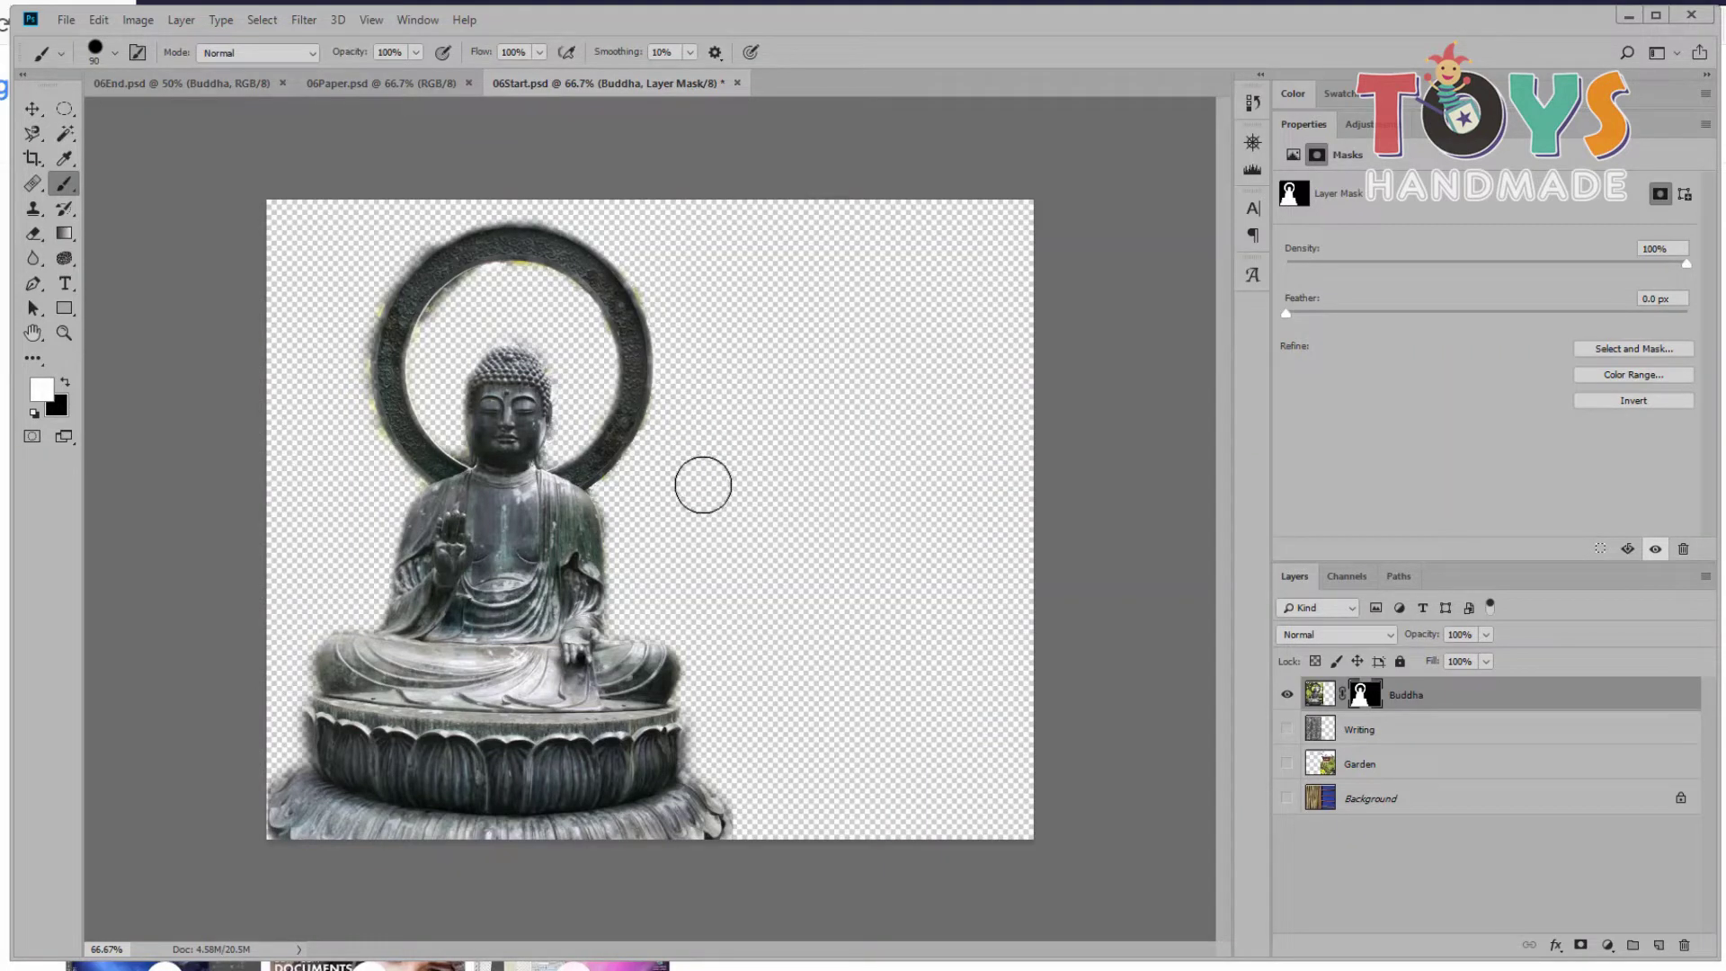
double_click(1303, 124)
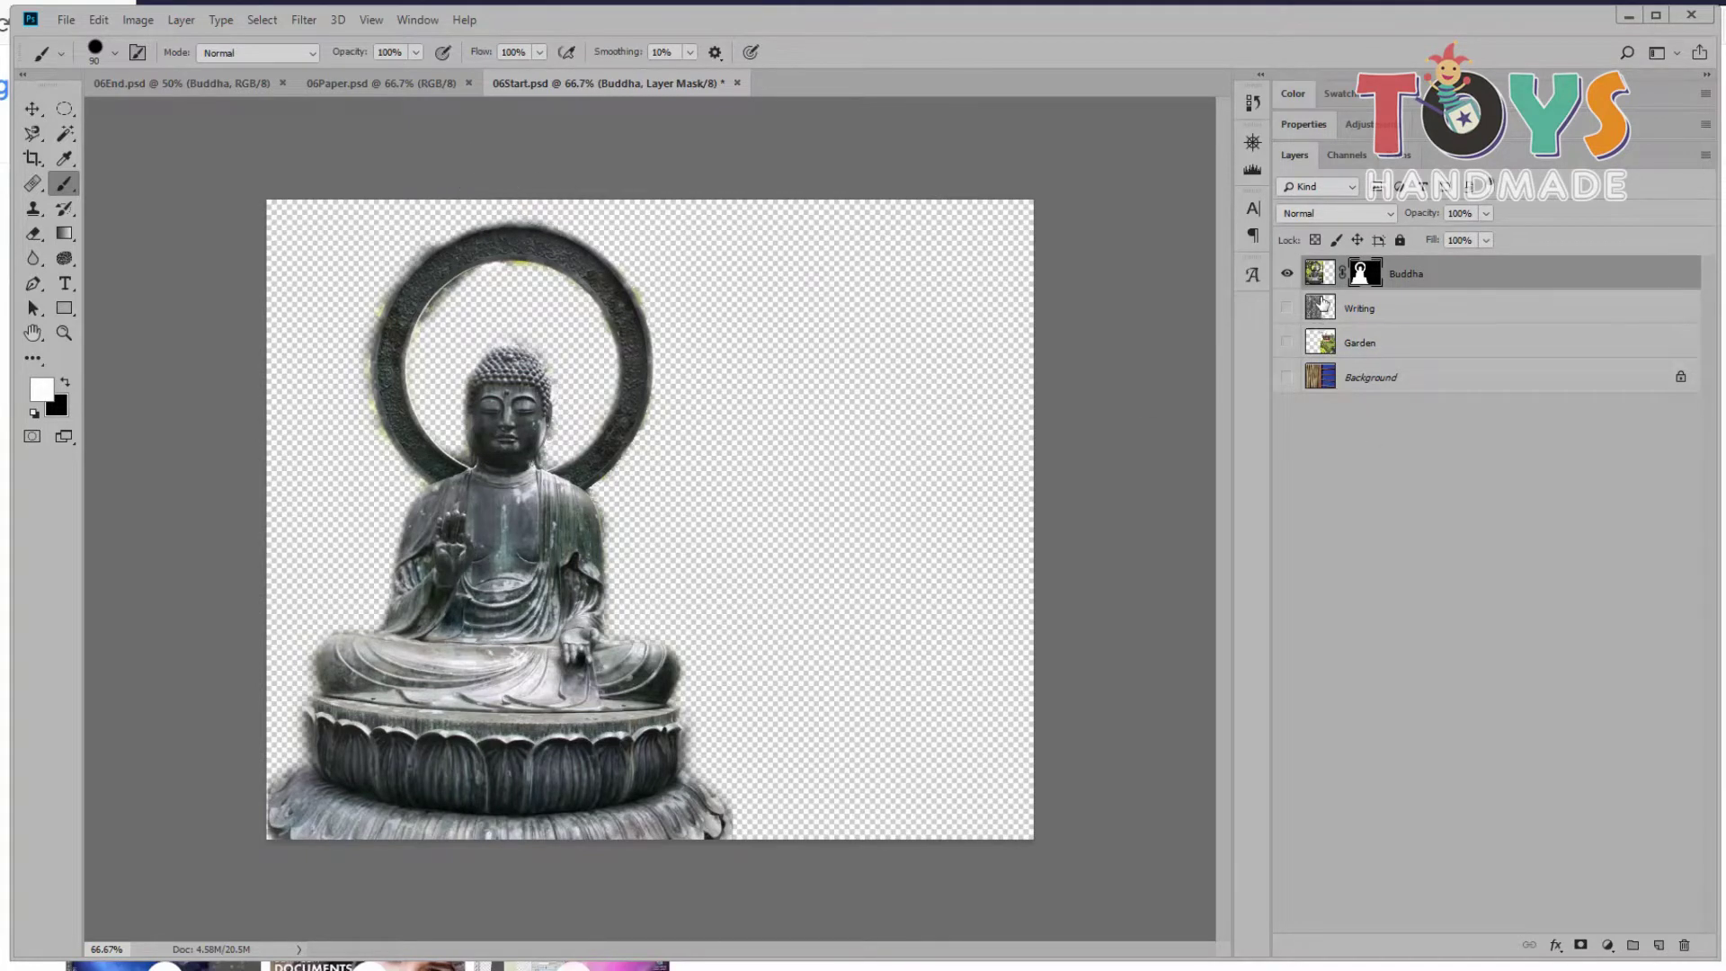
click(1373, 379)
click(1285, 277)
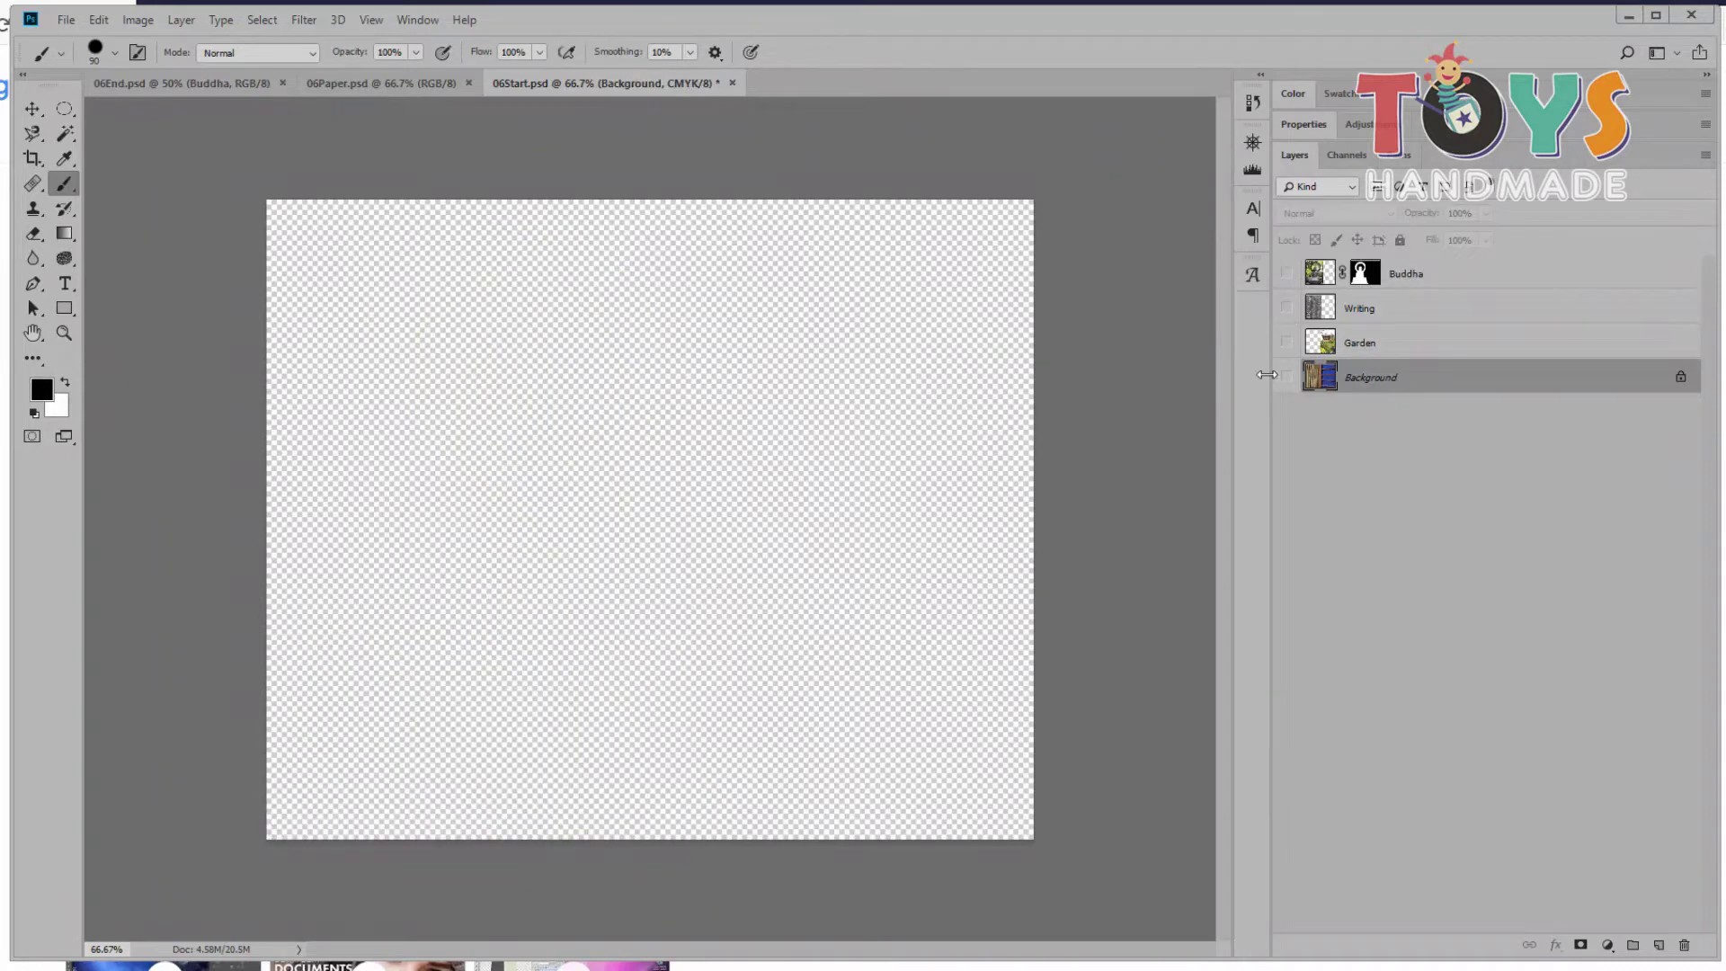
click(1285, 379)
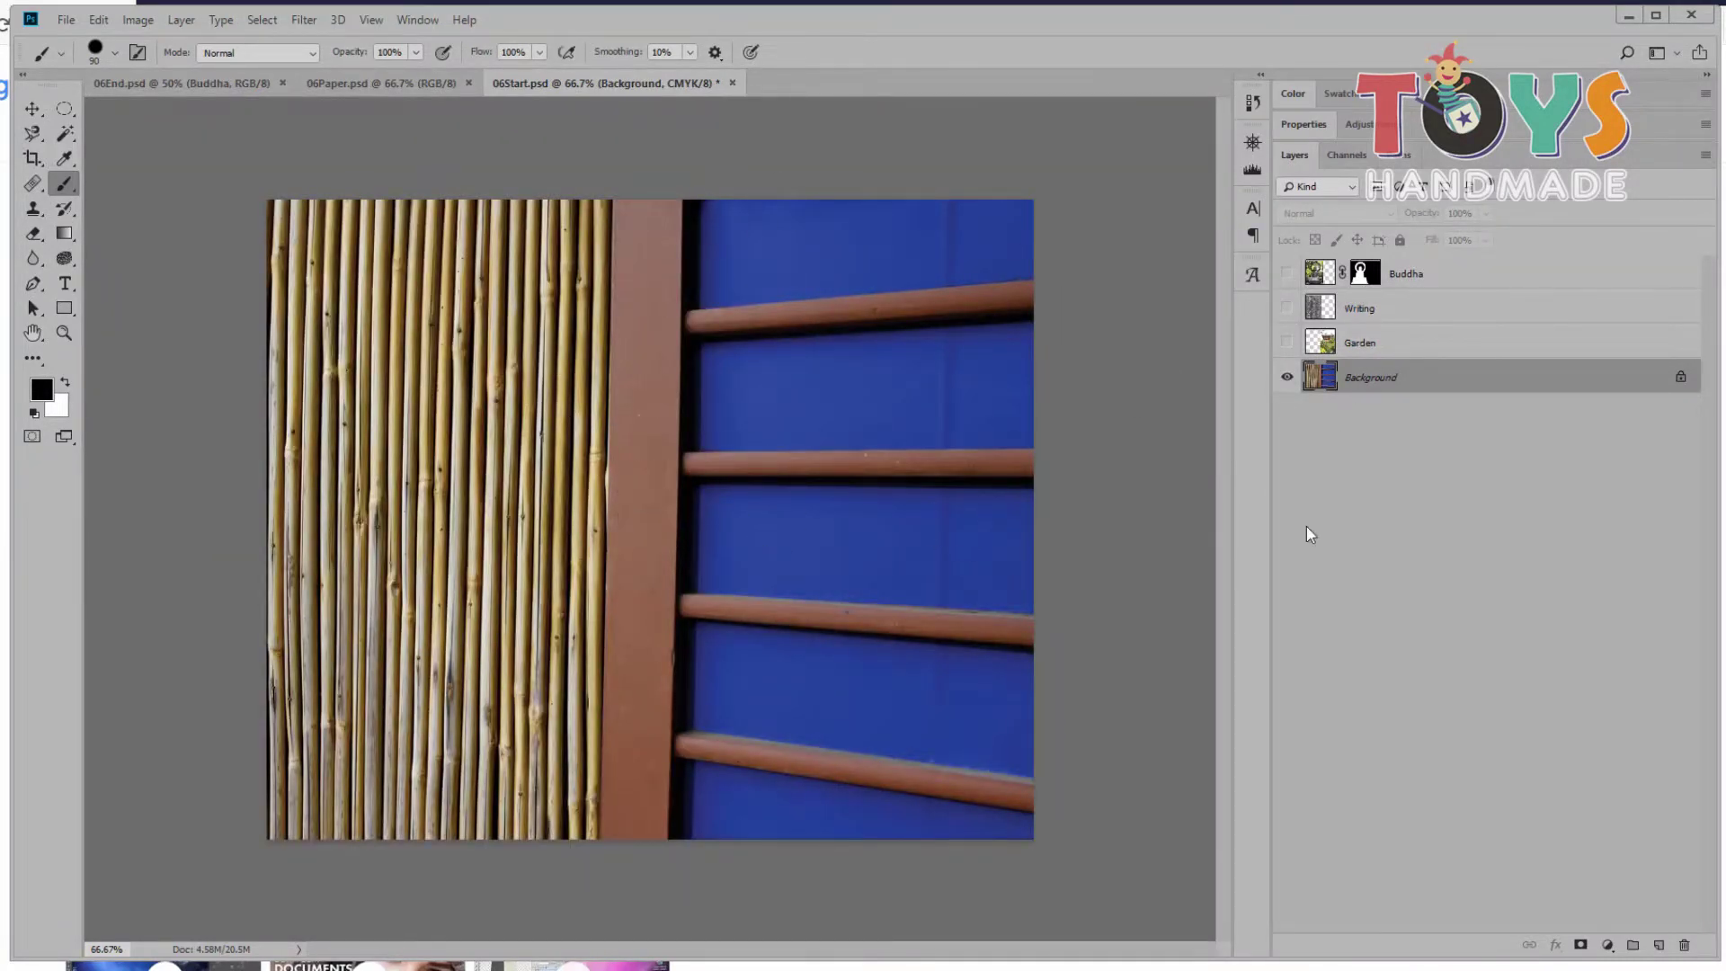
Step: Unlock Background into Layer 0 and show the Garden layer, placing it below
click(1680, 380)
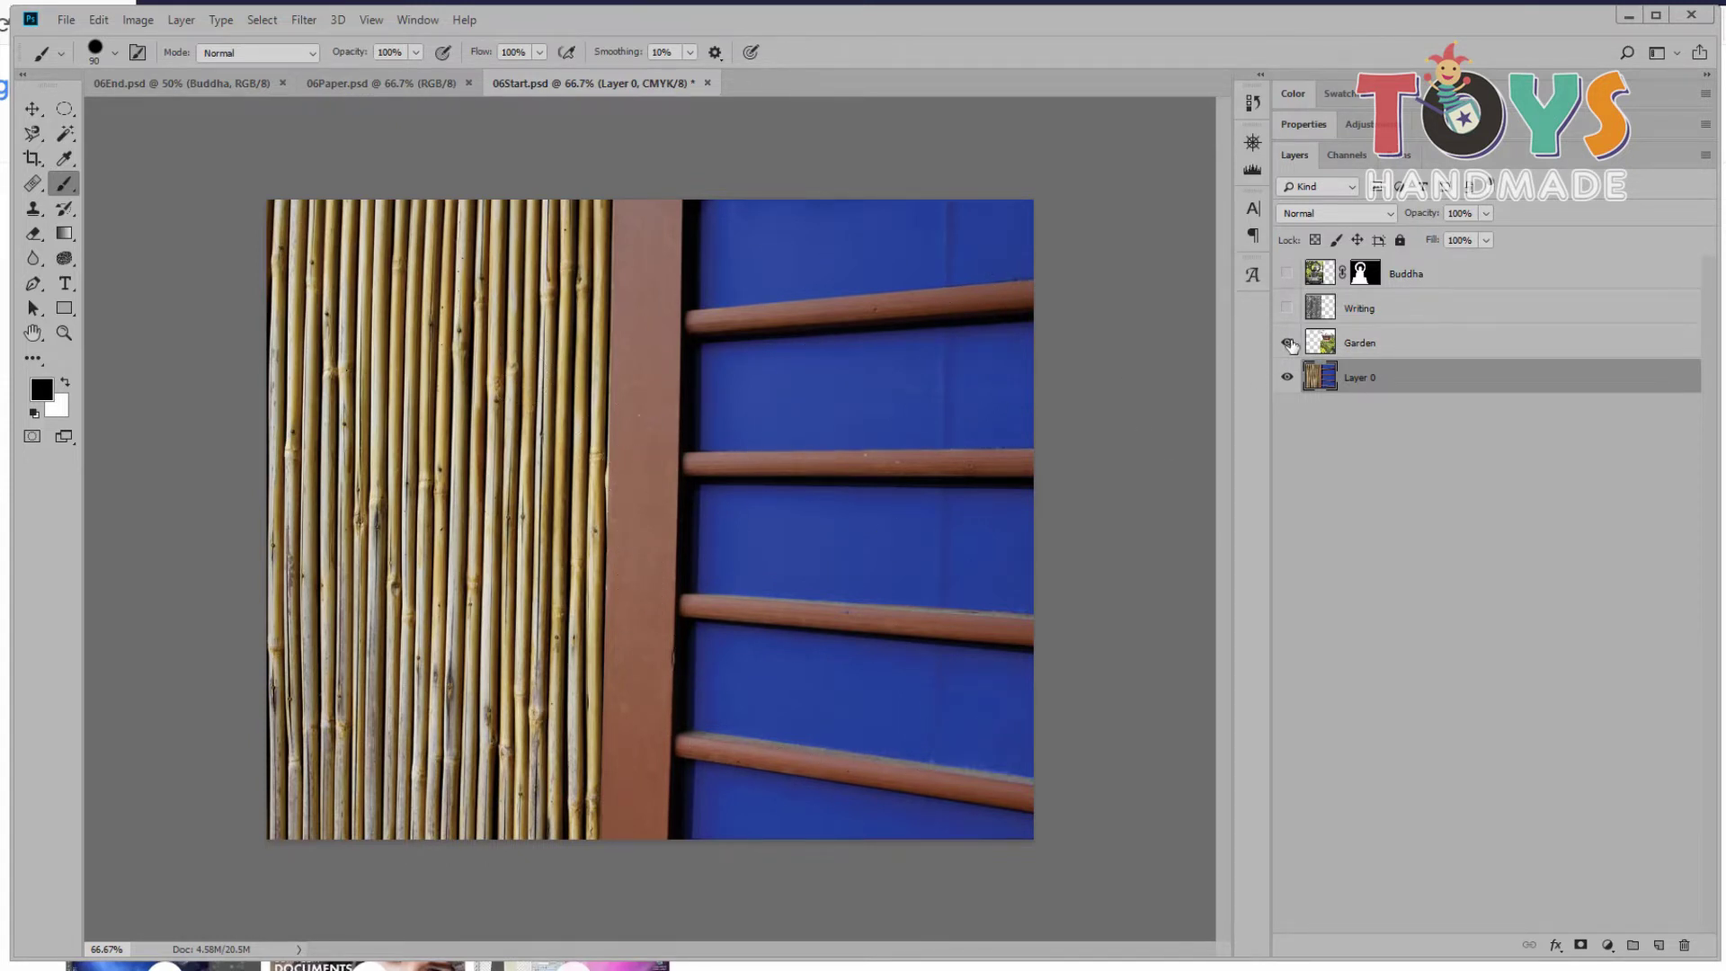
click(1287, 342)
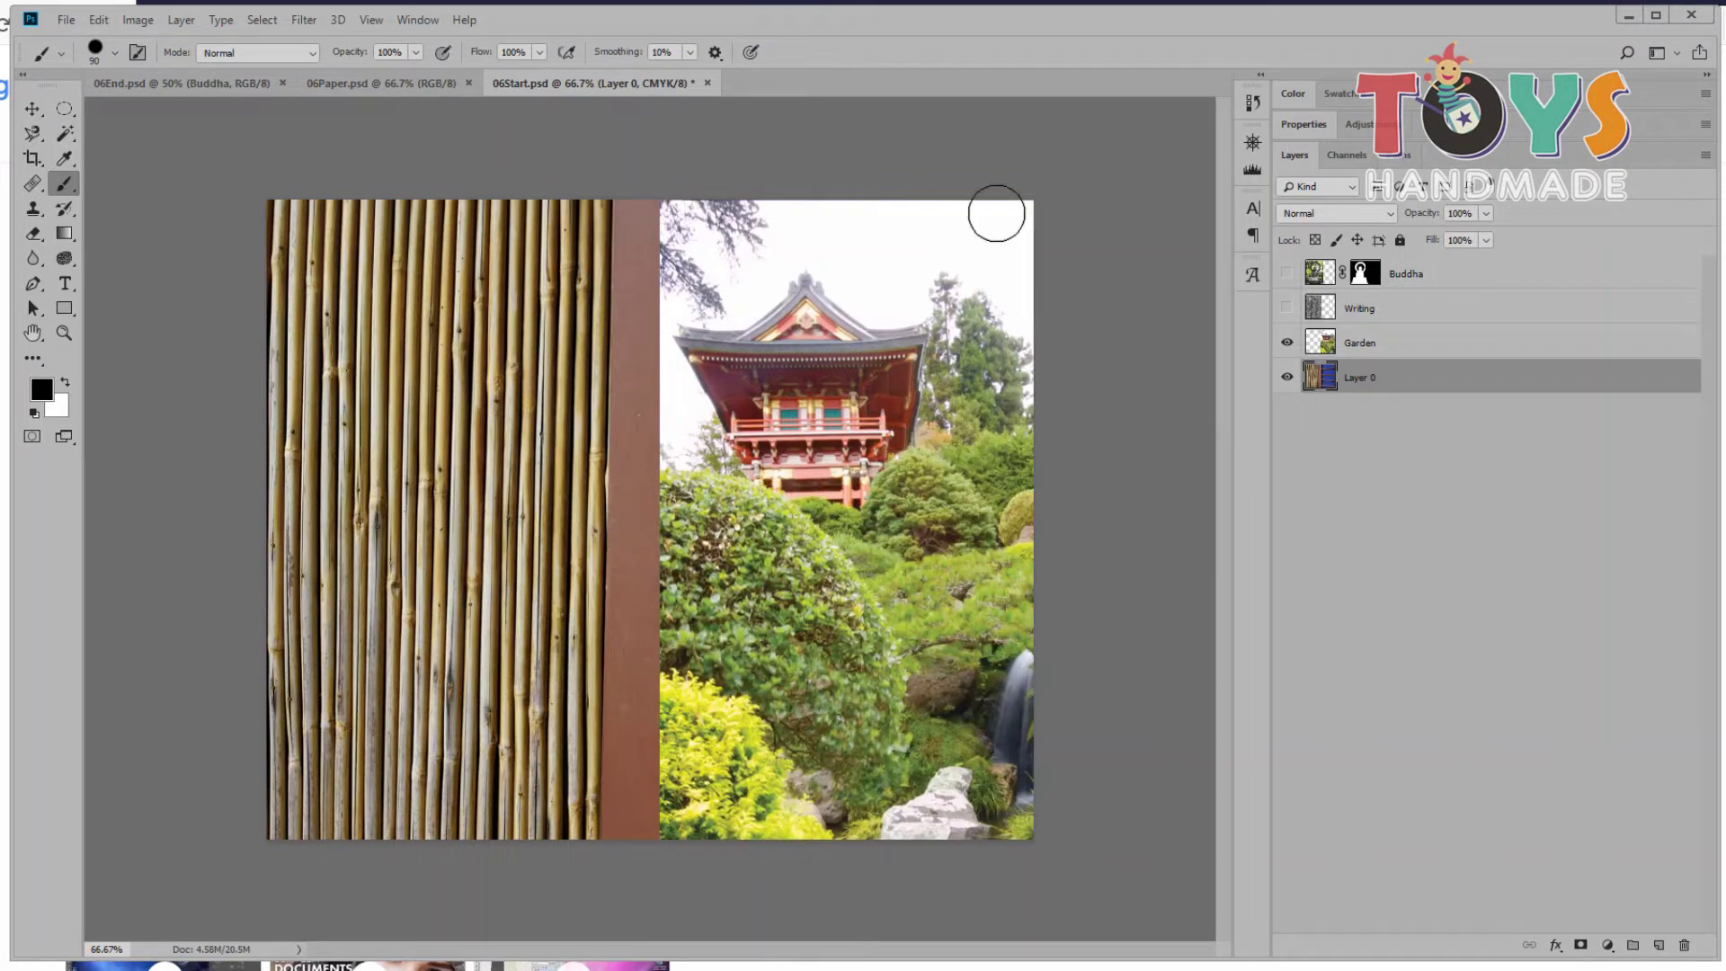
click(1393, 342)
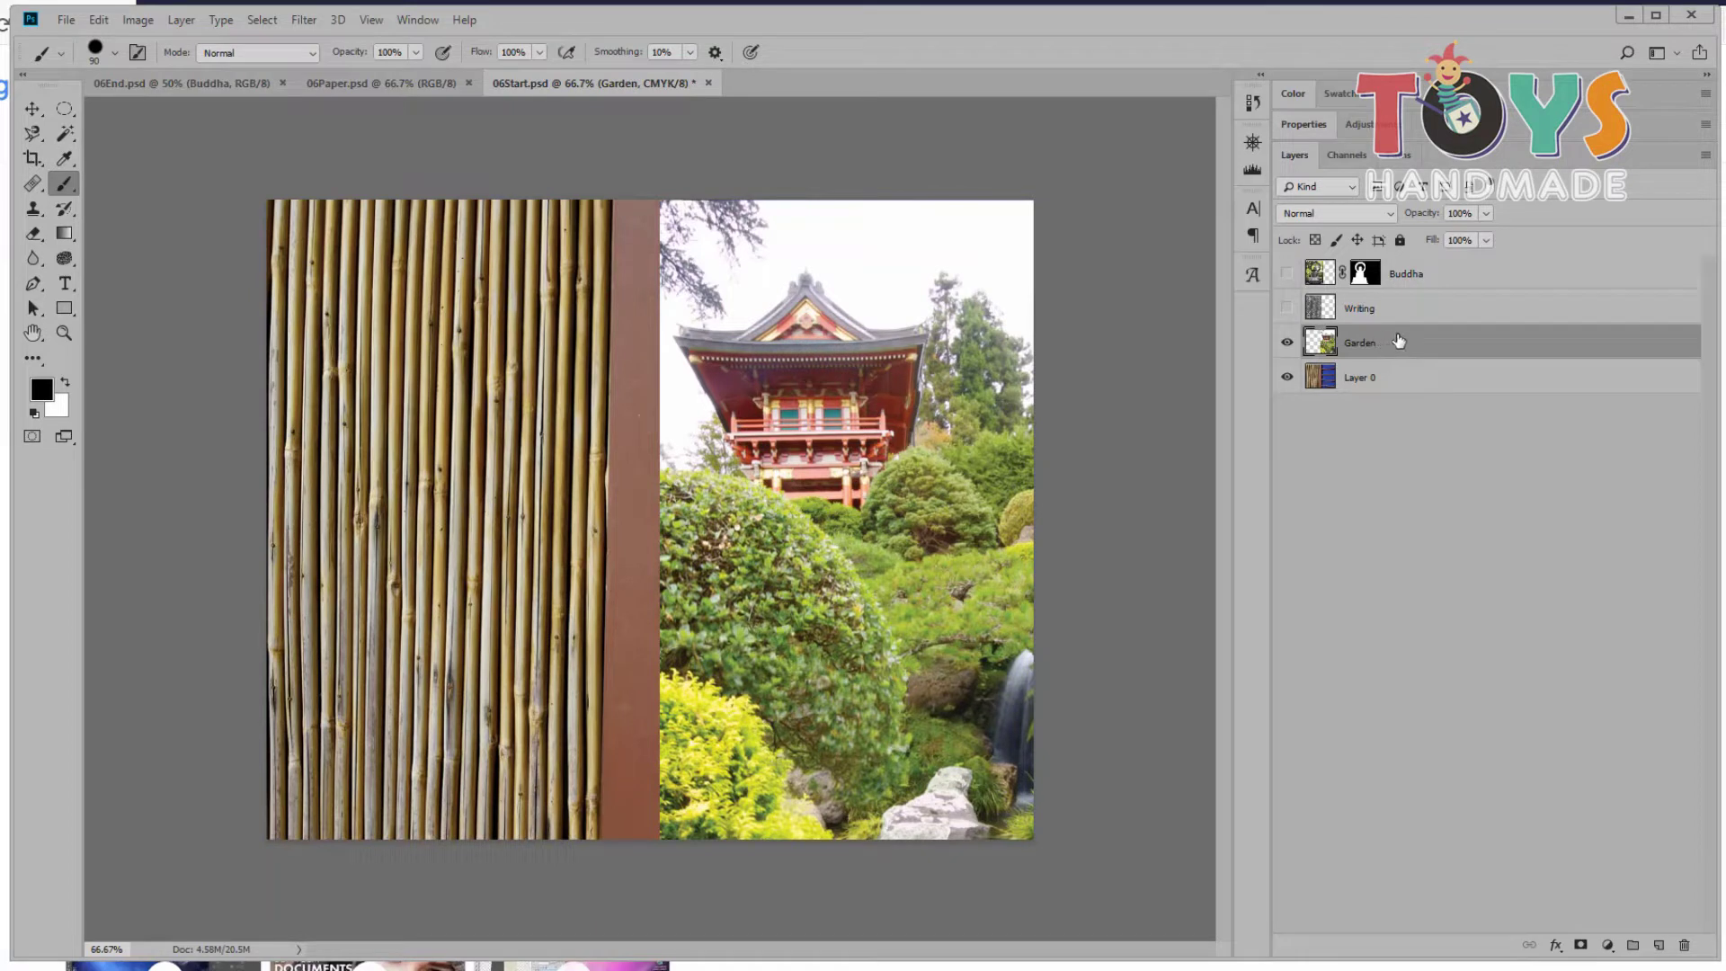
drag(1398, 340, 1402, 406)
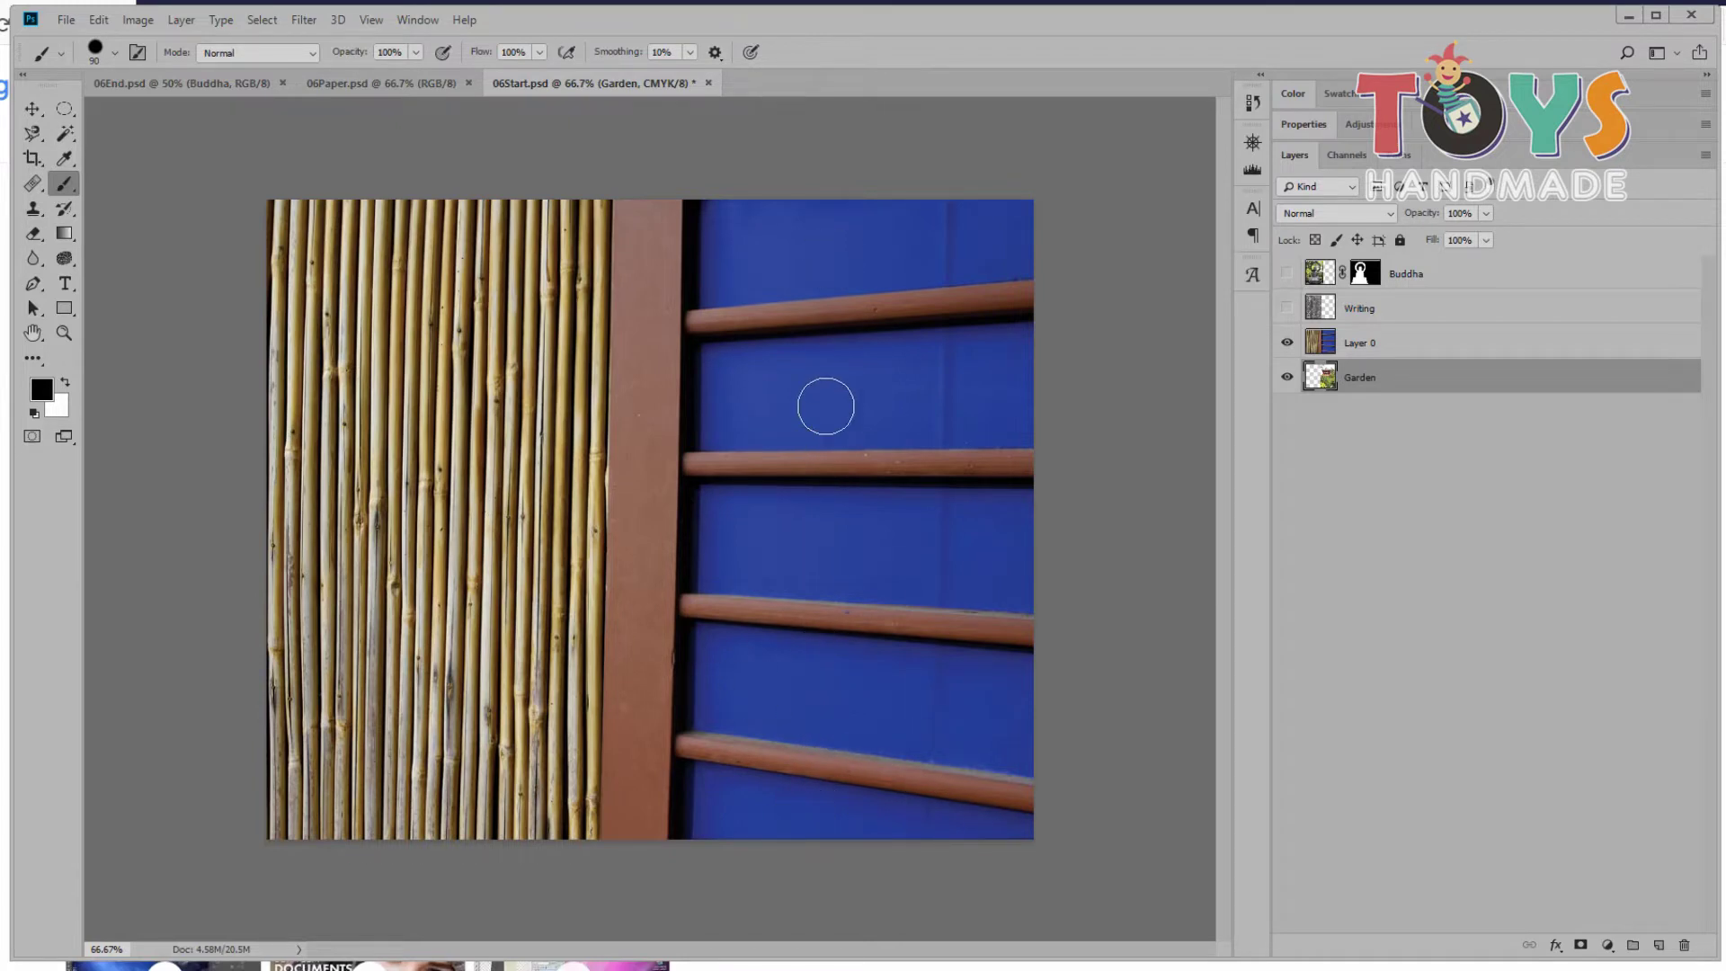
Step: Toggle Layer 0 to check the garden, then make Layer 0 active with the Move tool
click(1287, 343)
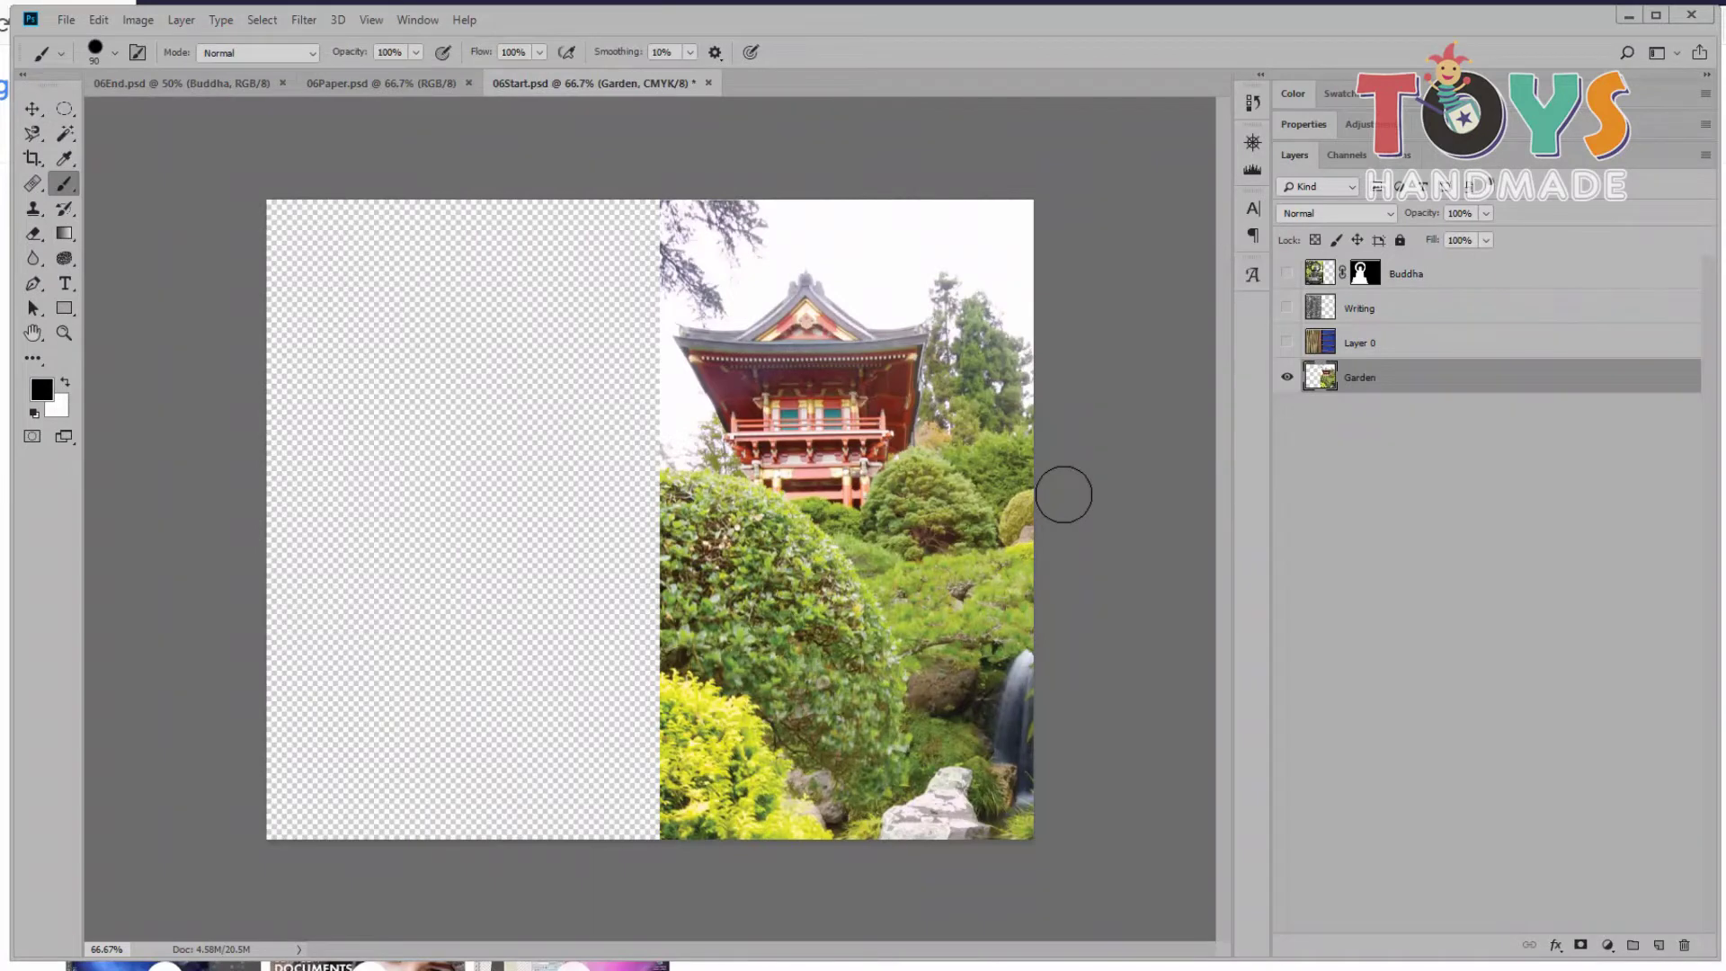
click(1287, 342)
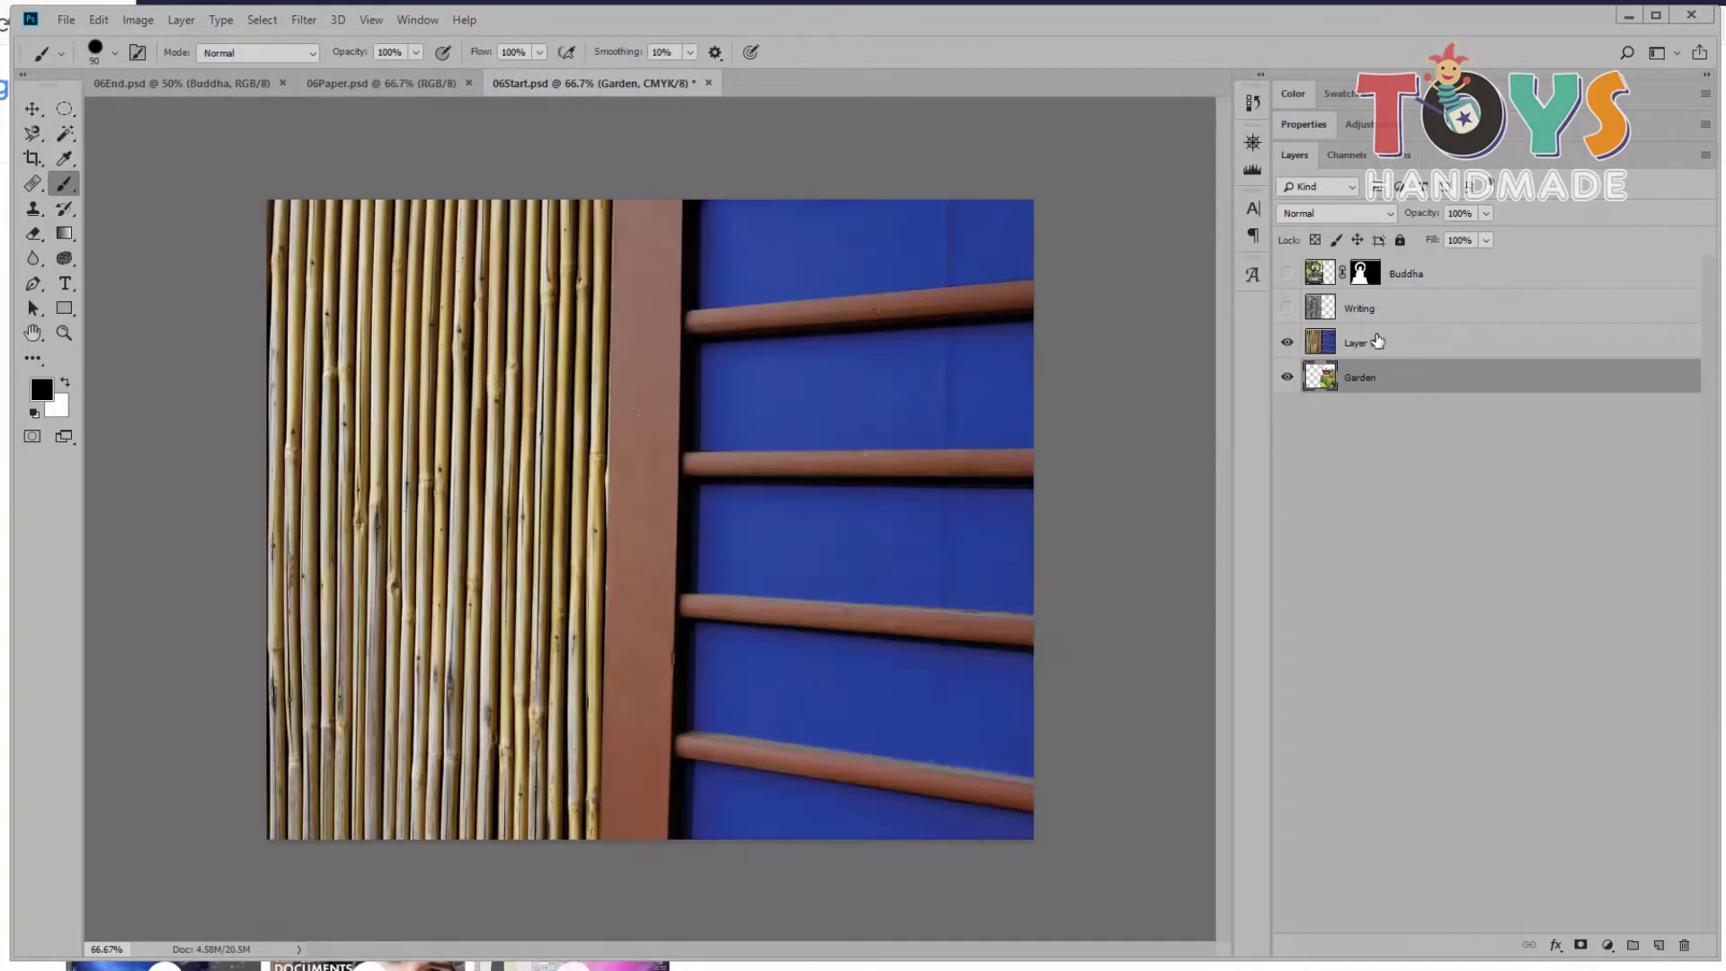
click(1359, 343)
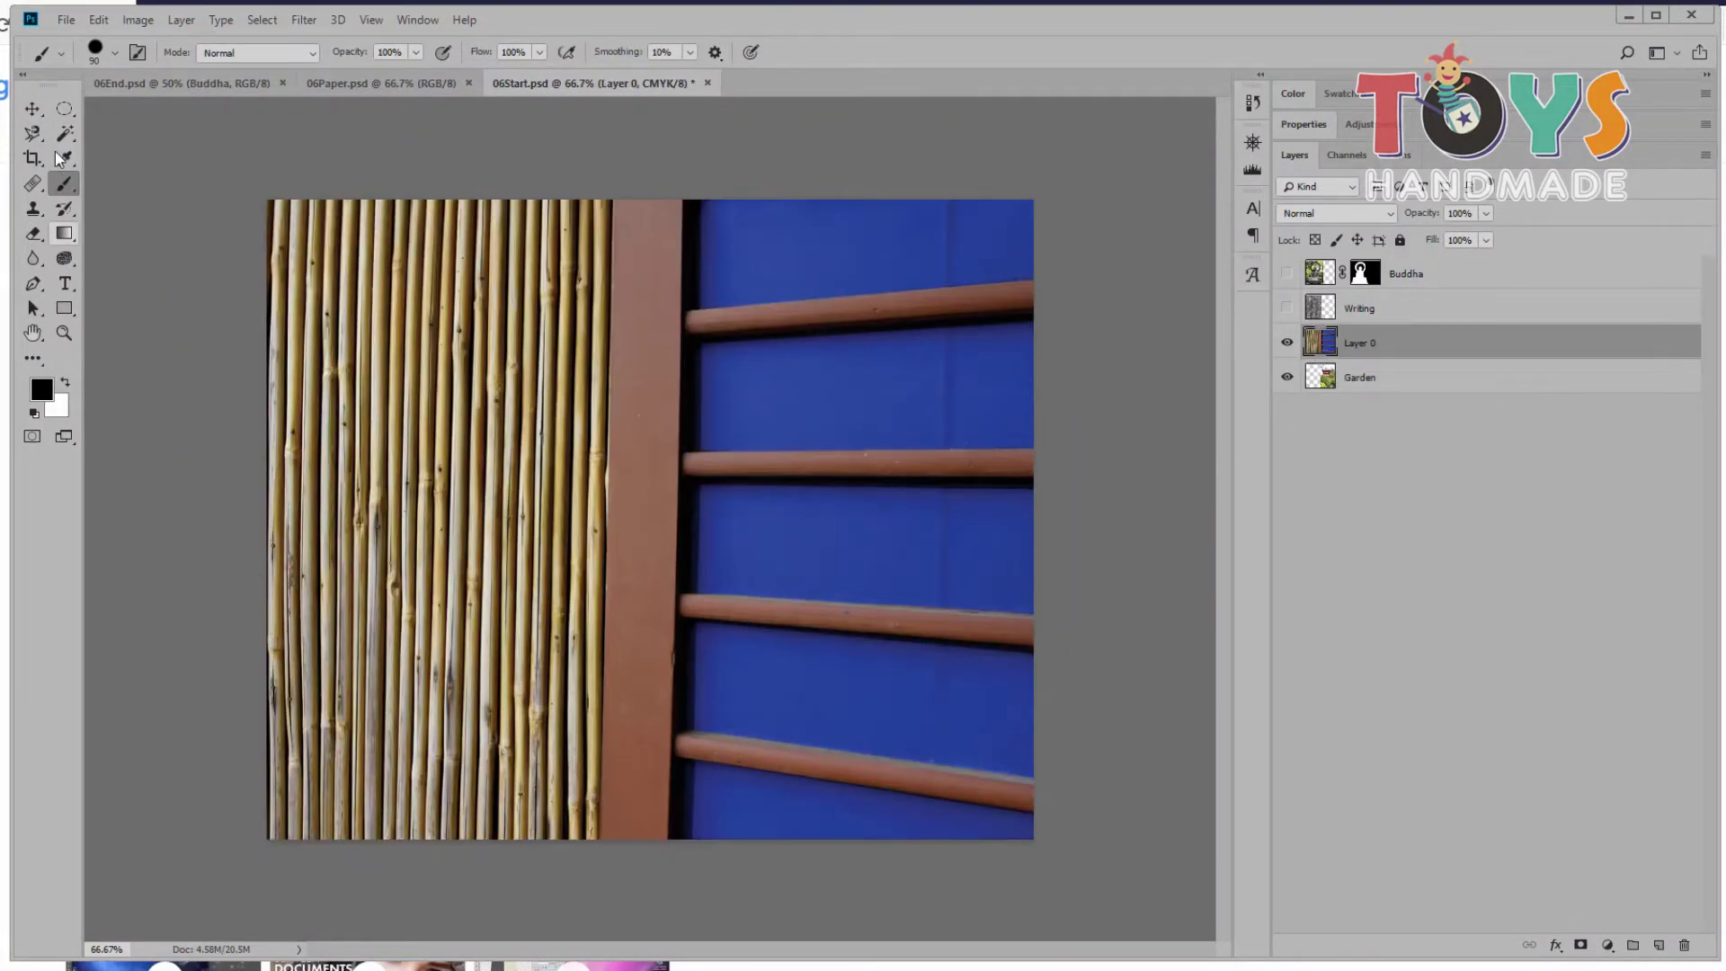
click(31, 109)
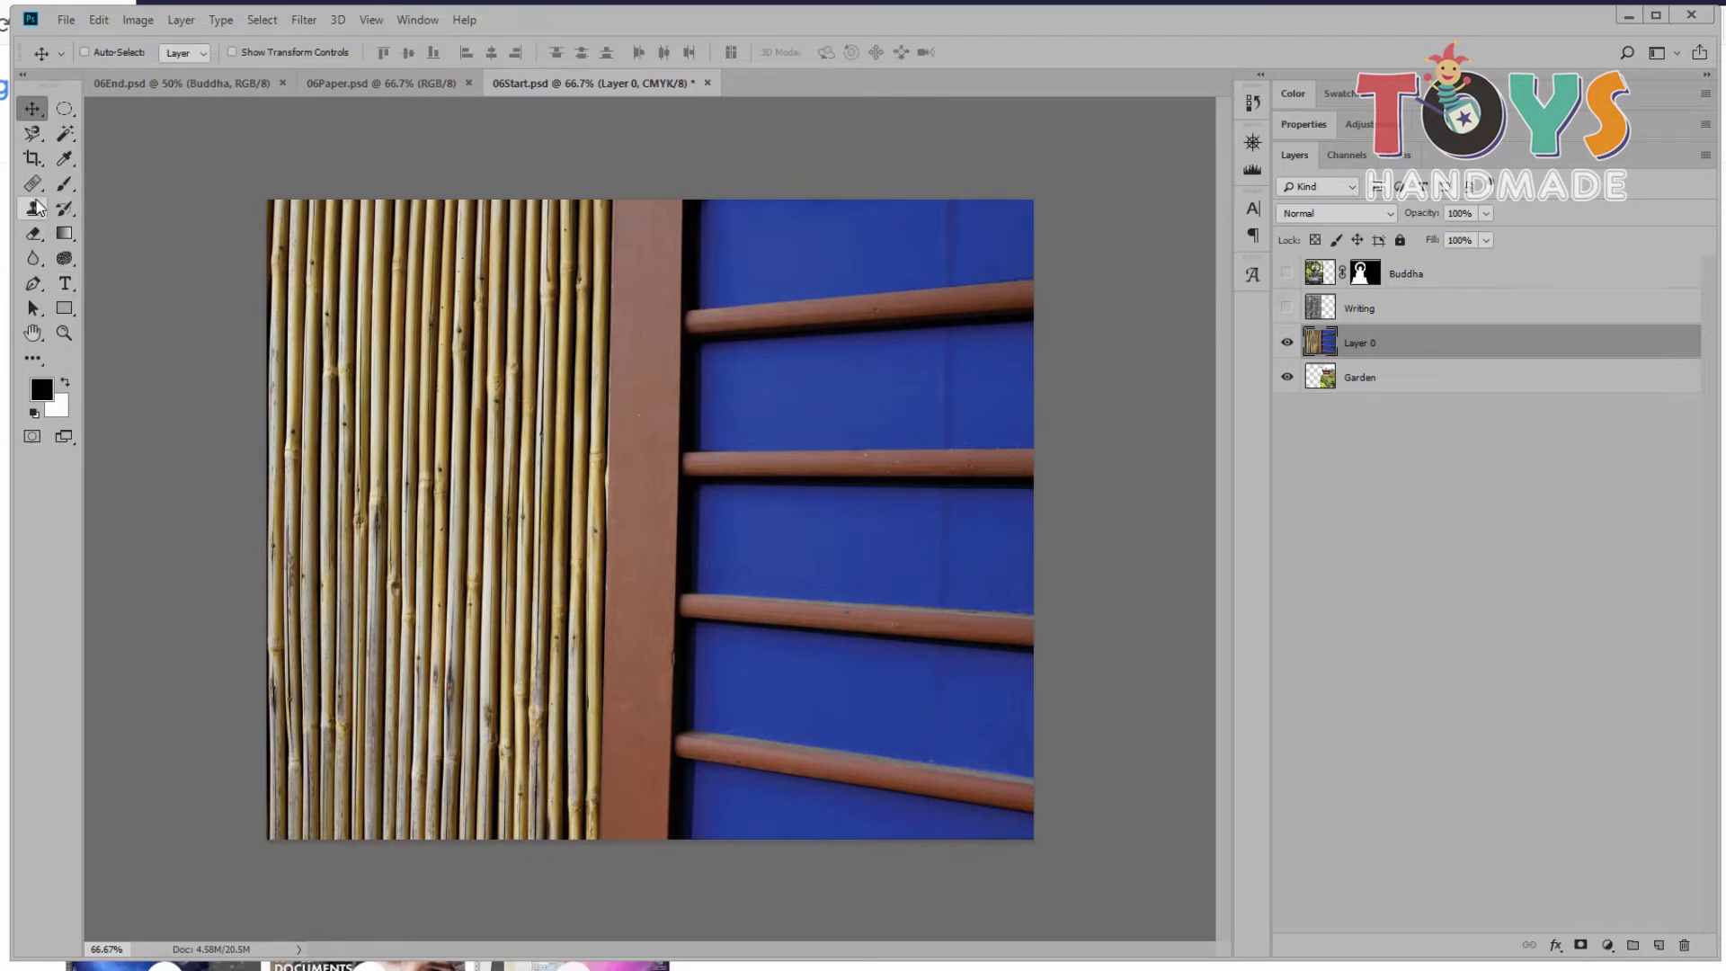
Step: Try Magic Wand selections on the blue bands, deselect them, and show the CMYK channels list
click(65, 133)
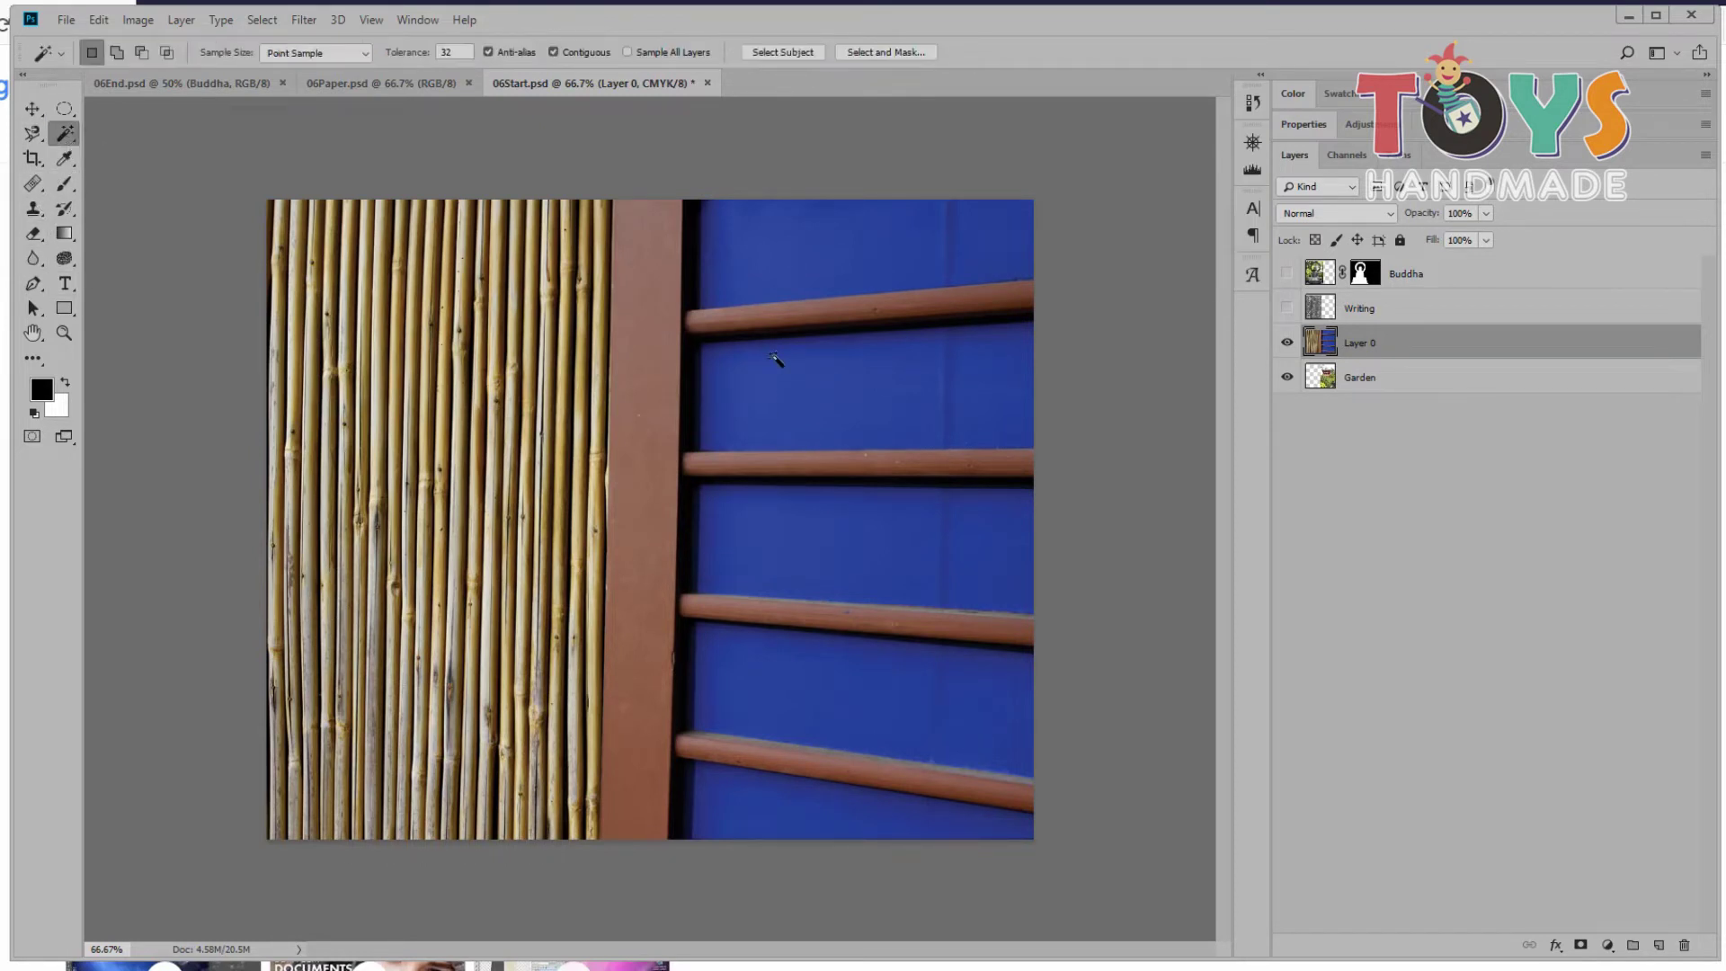
click(806, 297)
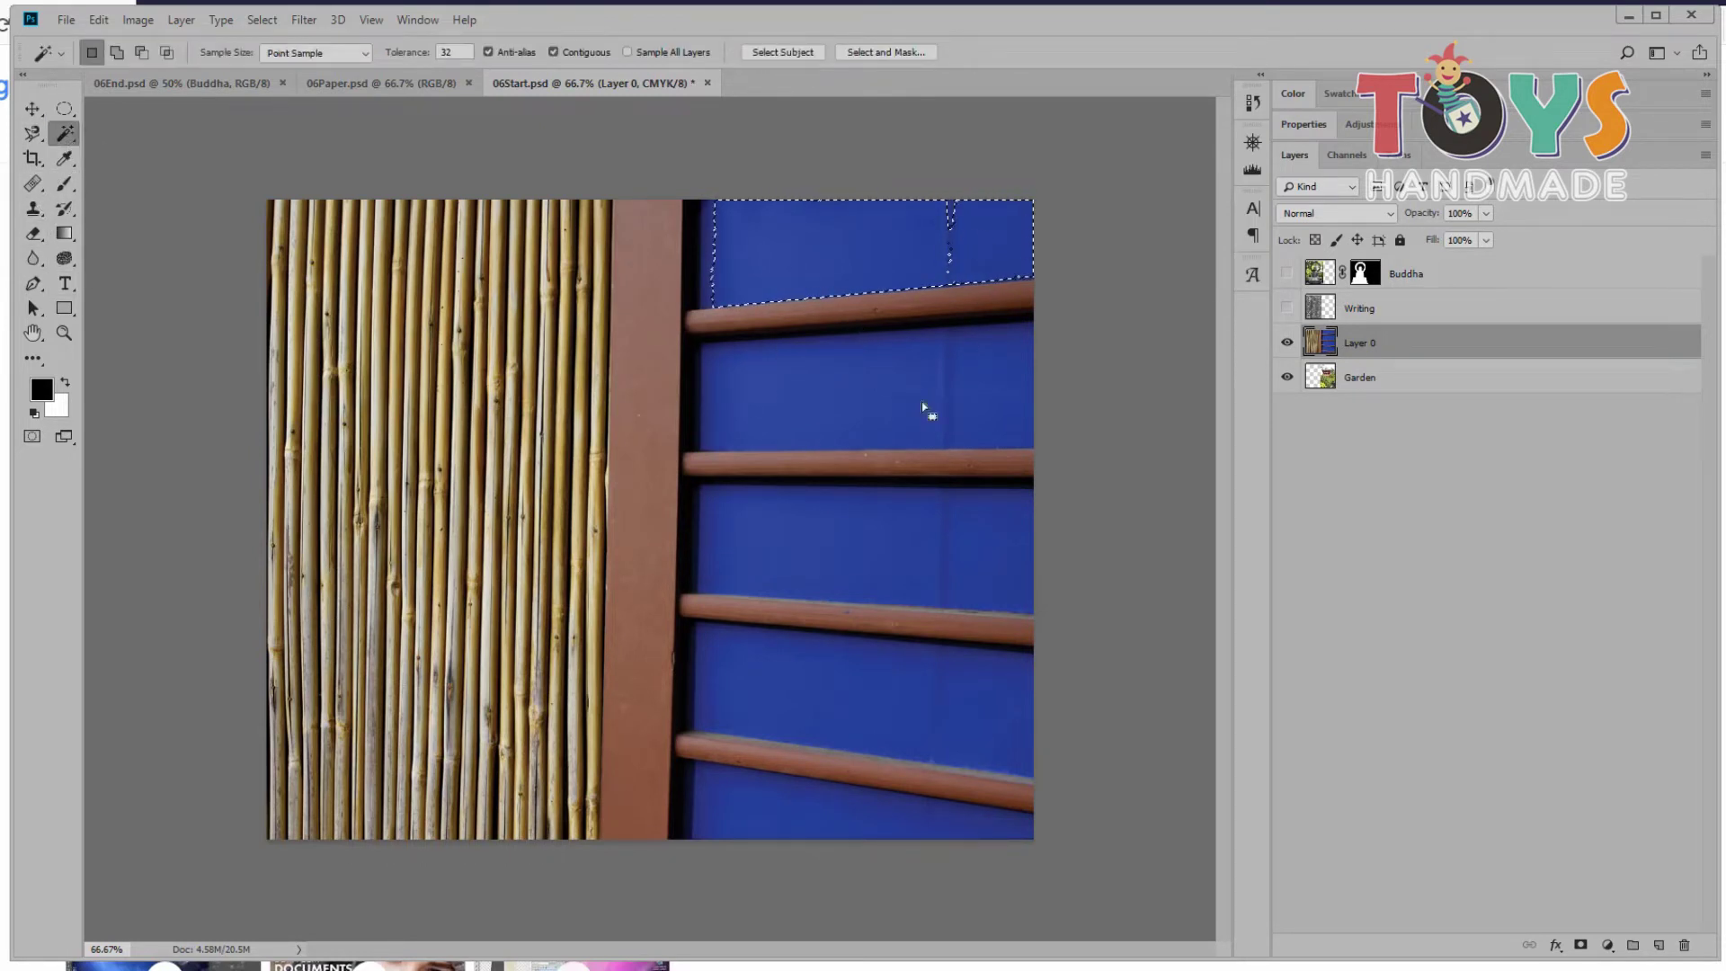
drag(975, 204, 968, 494)
drag(866, 698, 762, 829)
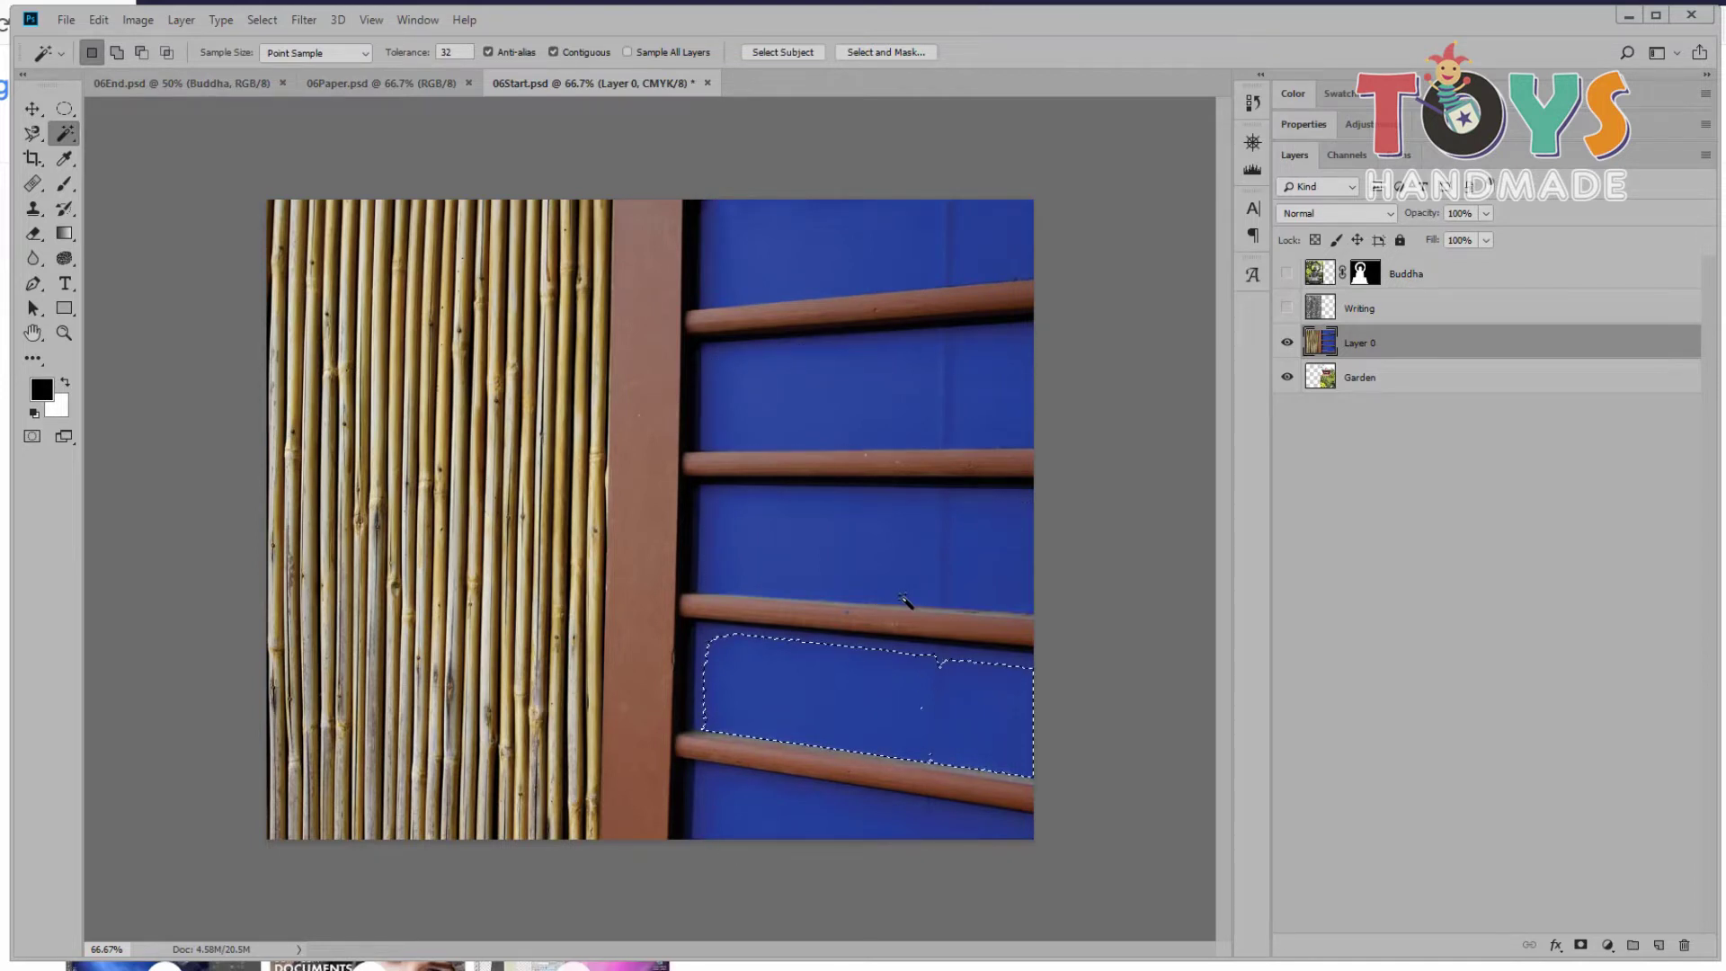
key(ctrl+d)
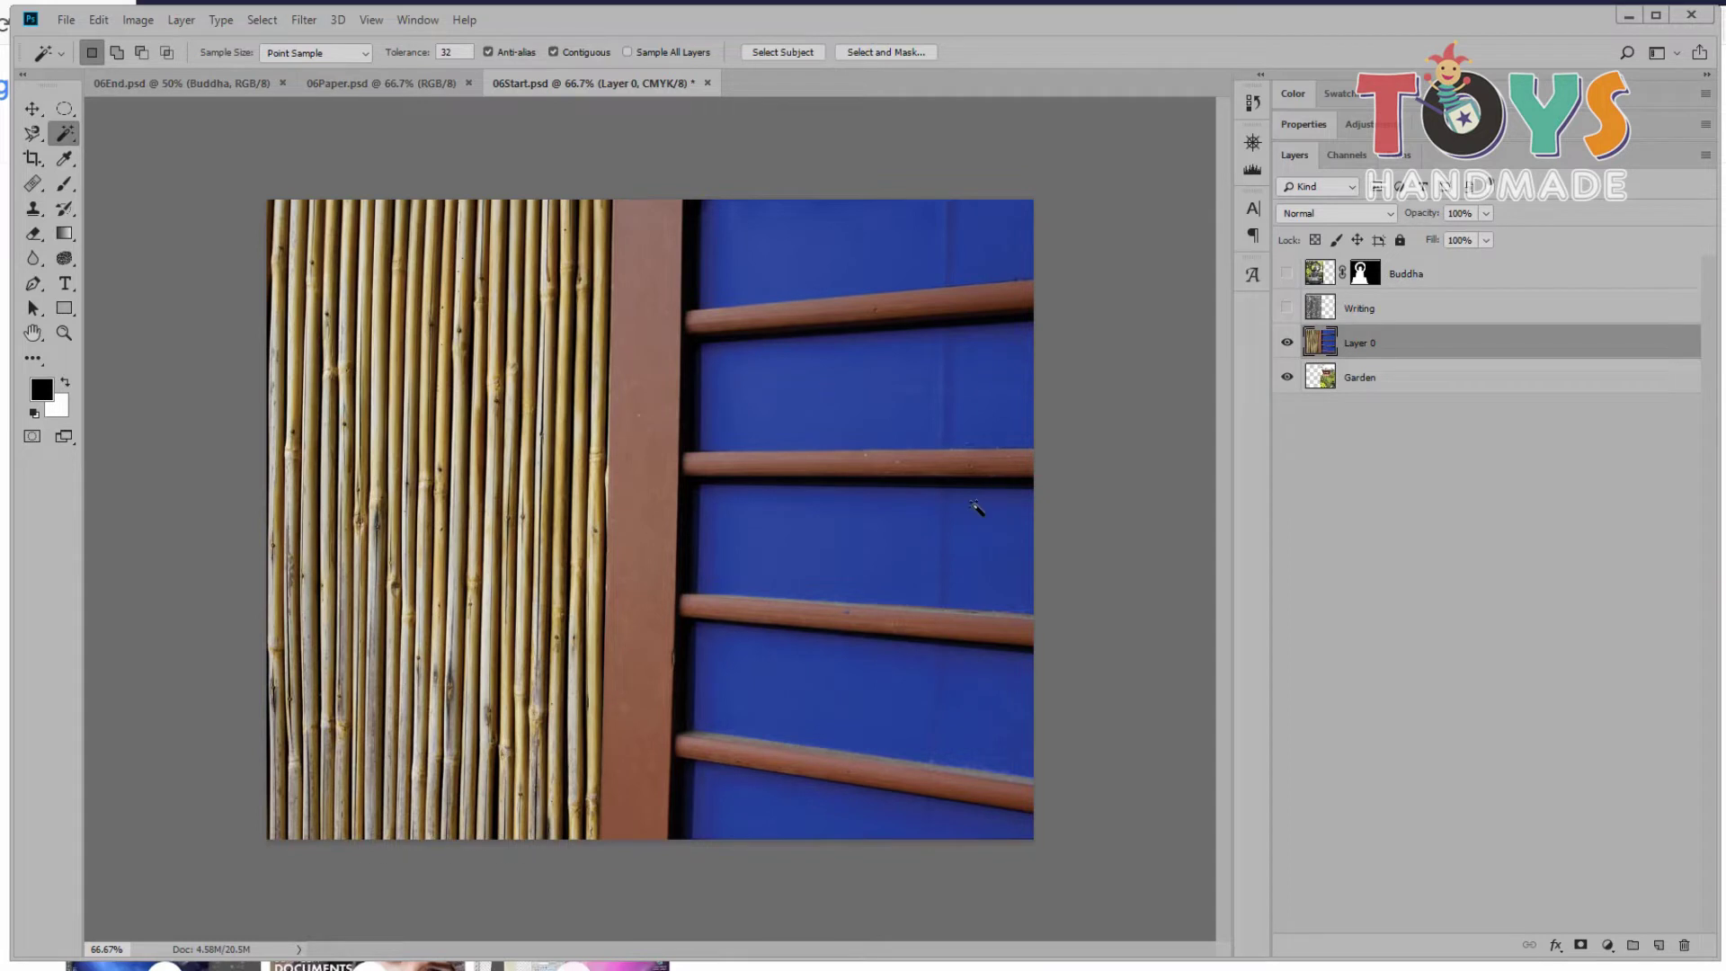
click(1357, 156)
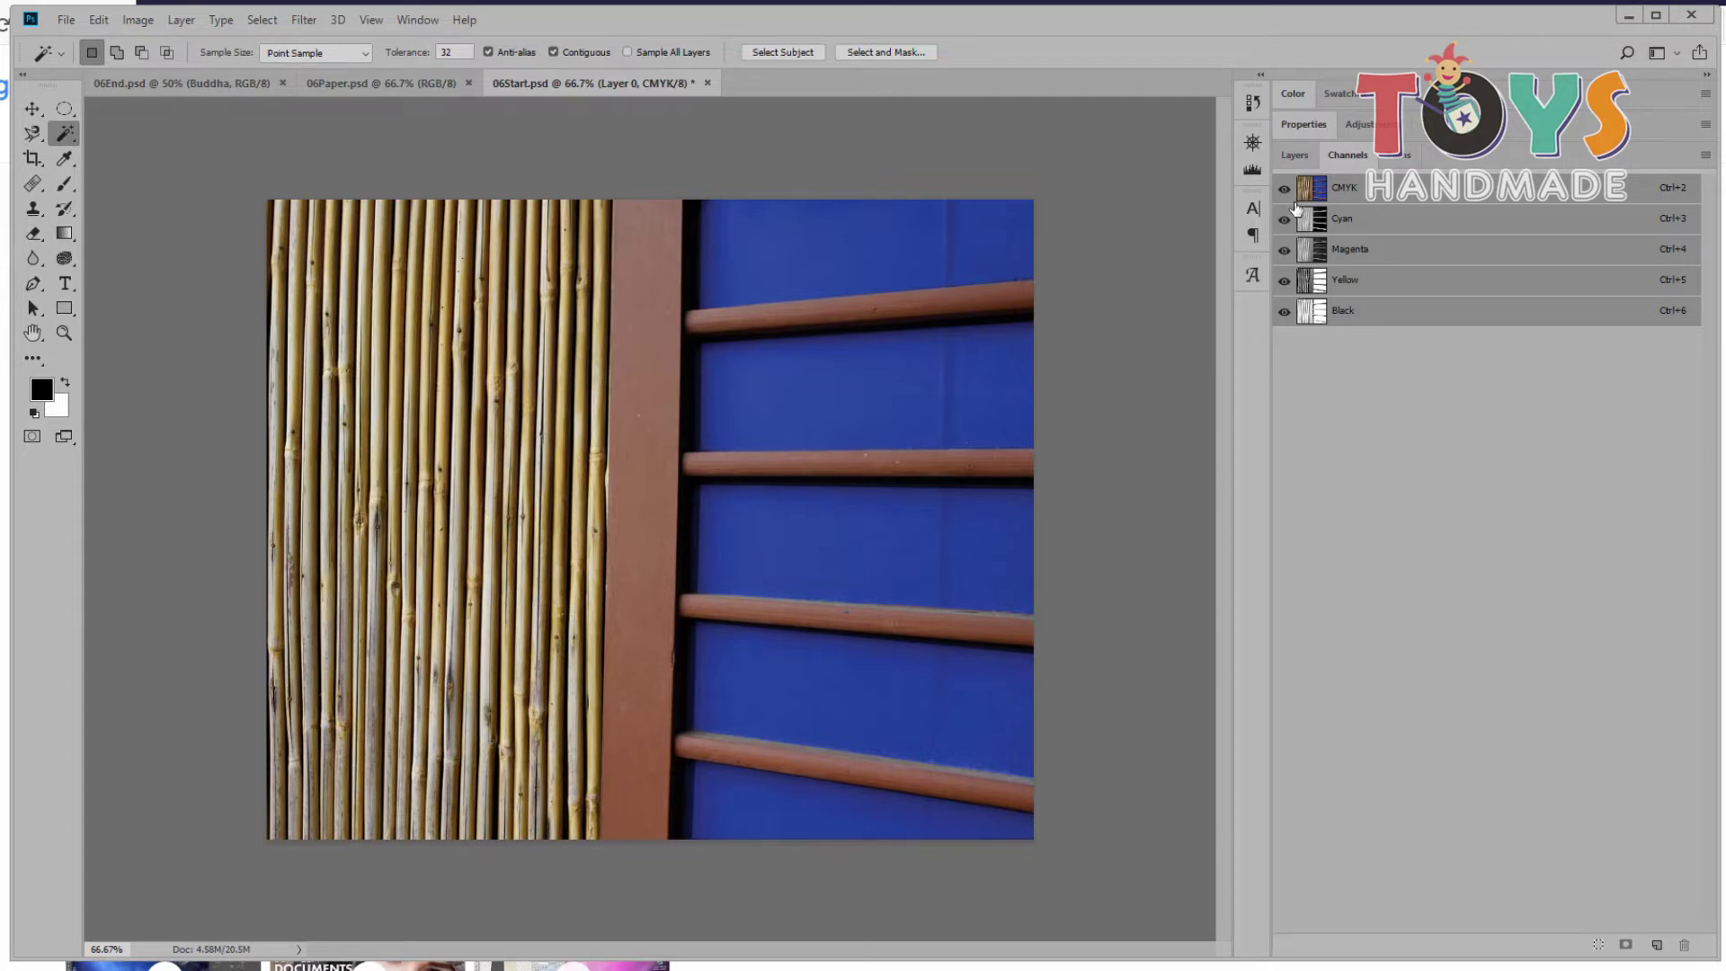
Step: Toggle the channel visibility eyes to isolate the Cyan channel in greyscale
click(1284, 281)
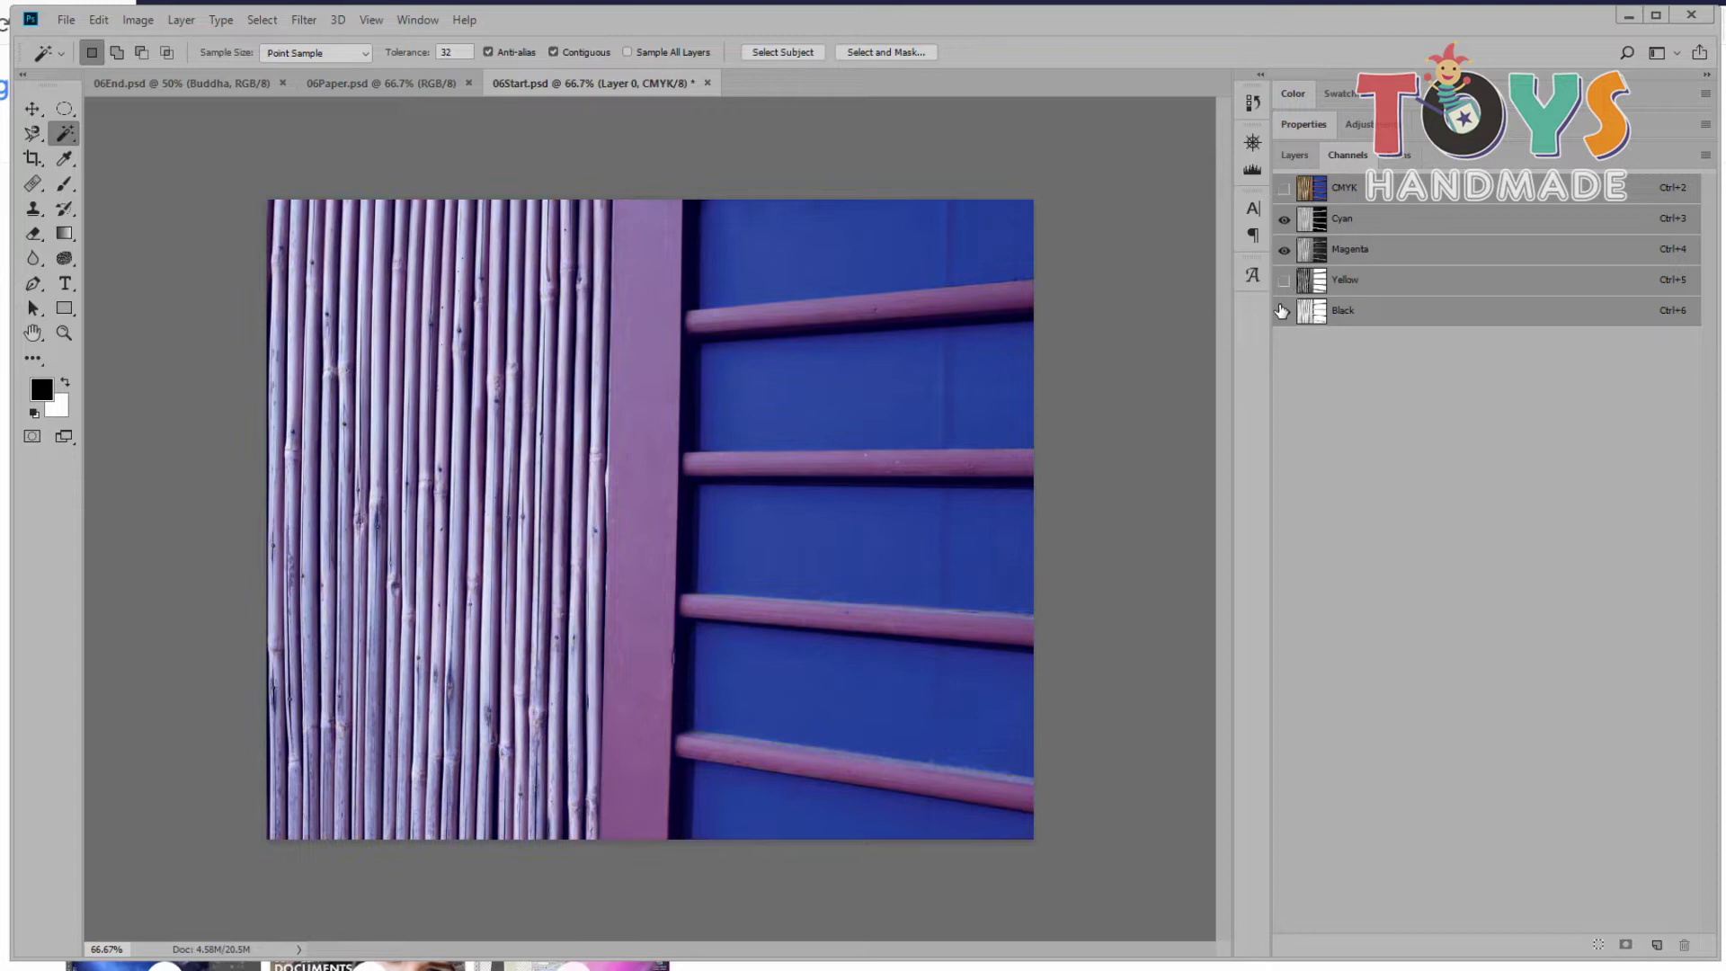
click(1286, 252)
click(1285, 219)
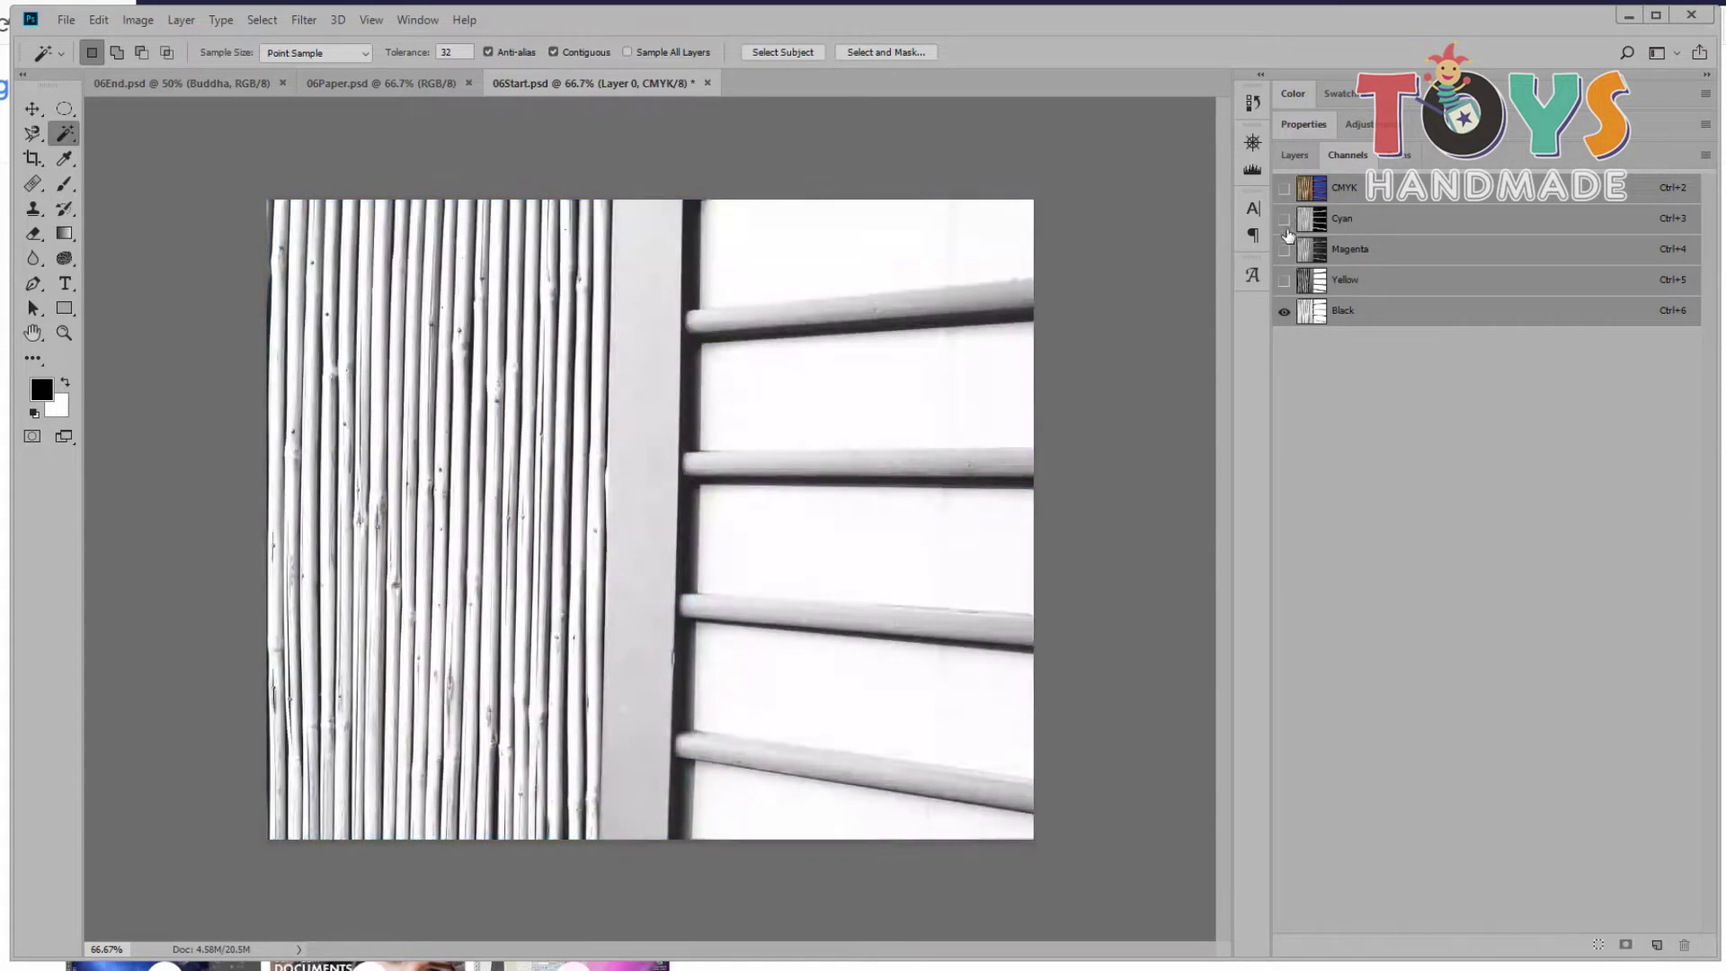
click(1284, 249)
click(1284, 219)
click(1284, 311)
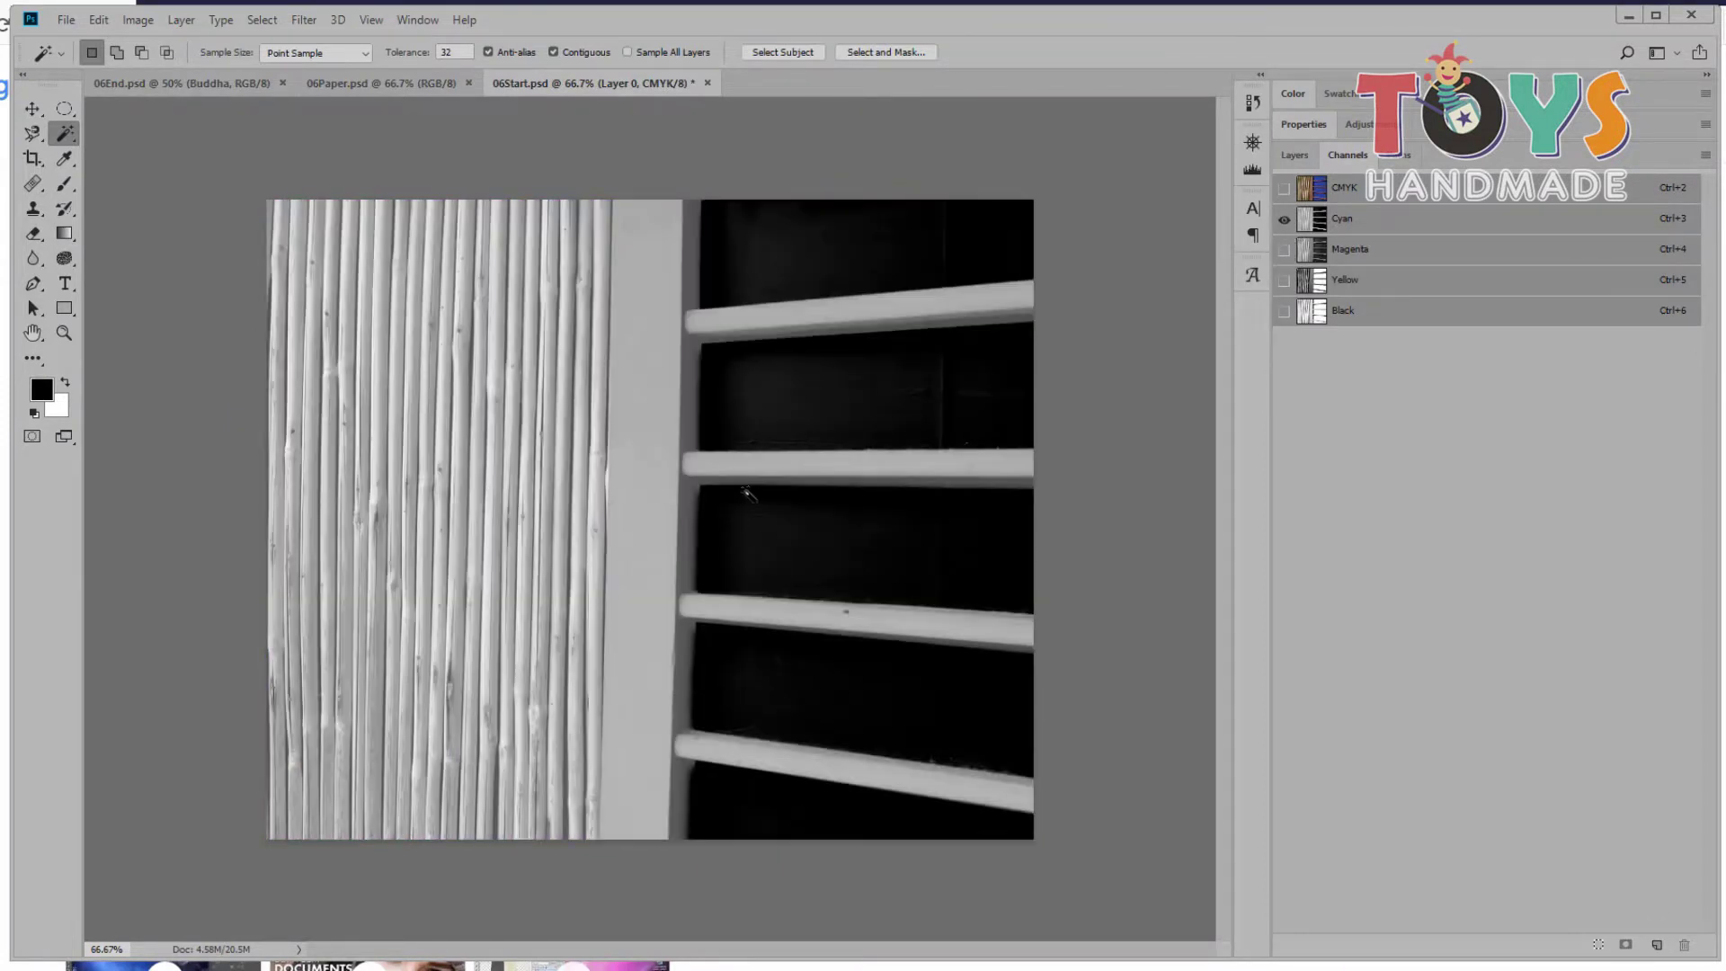
click(1430, 216)
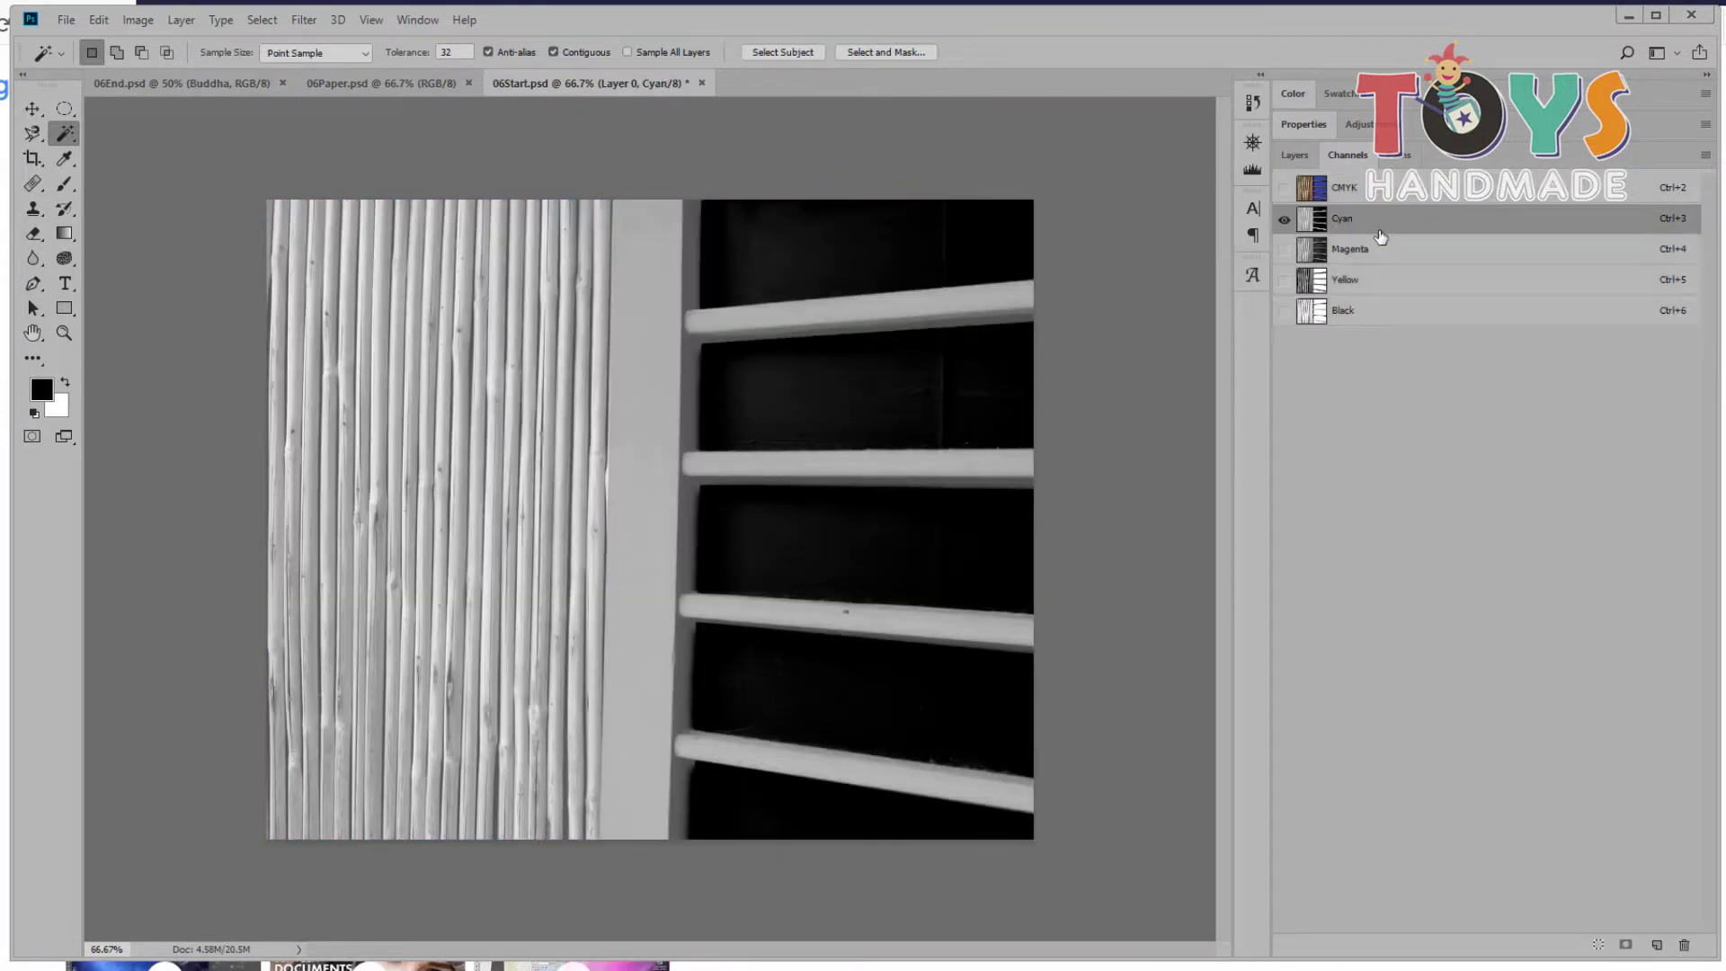
Step: Magic Wand-select the five dark gaps in the Cyan channel, then restore the CMYK composite view
click(889, 258)
click(1300, 248)
click(1283, 218)
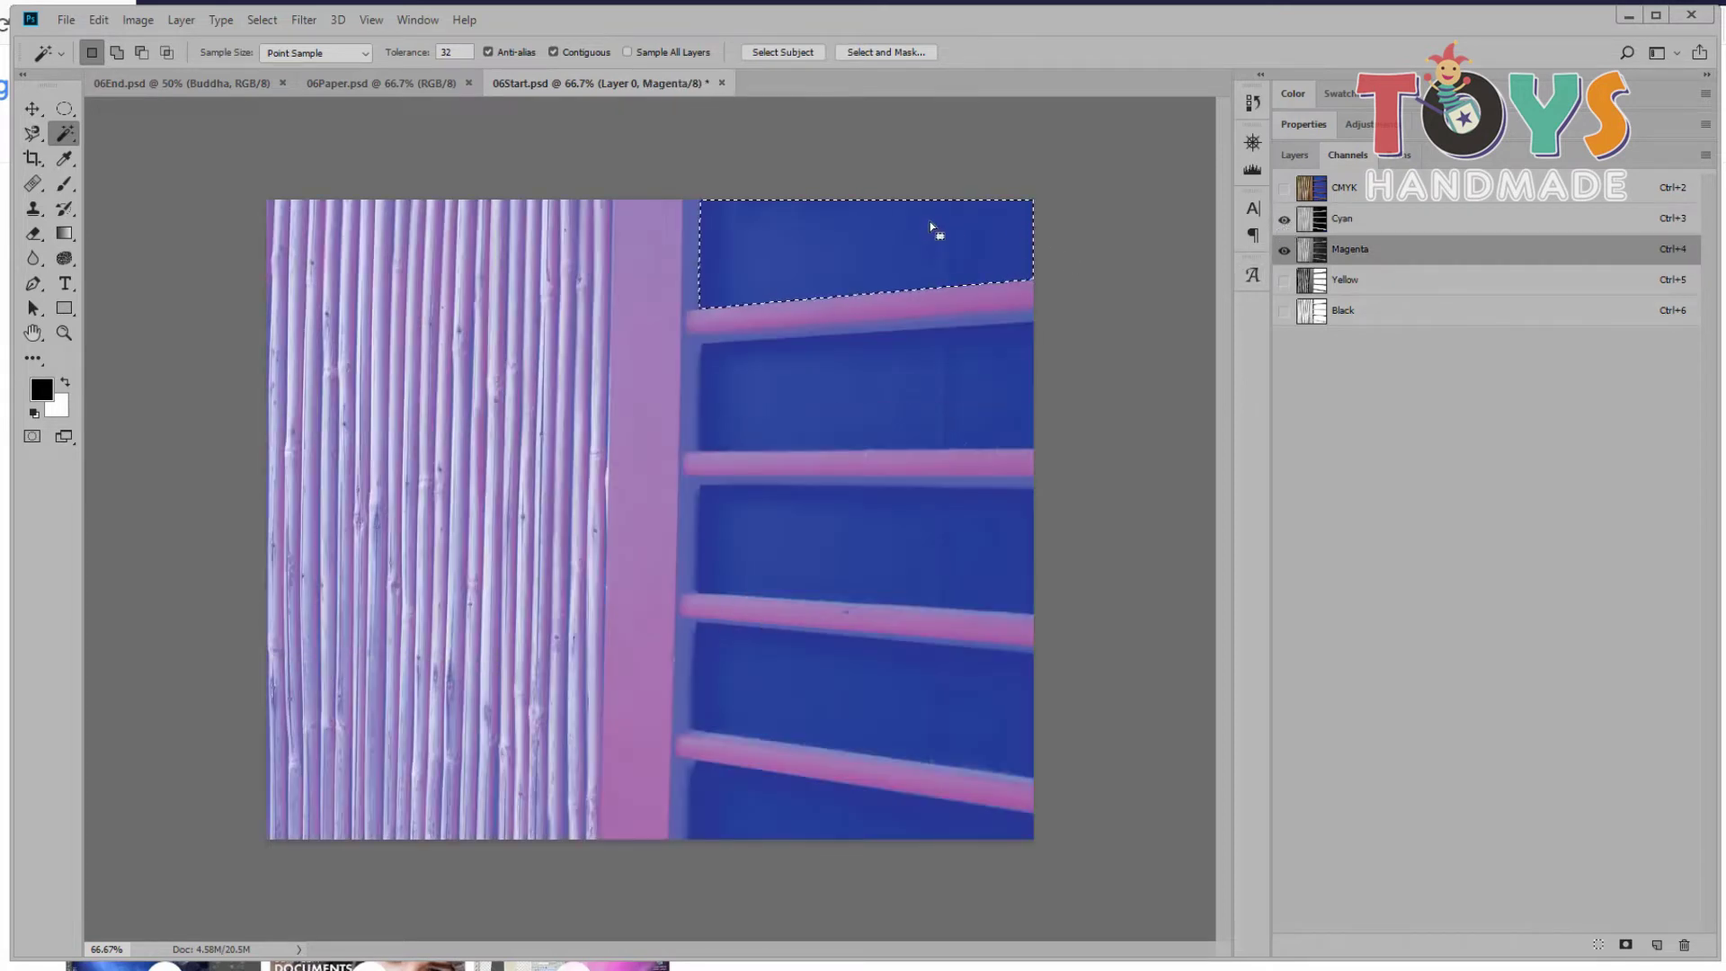
click(1437, 245)
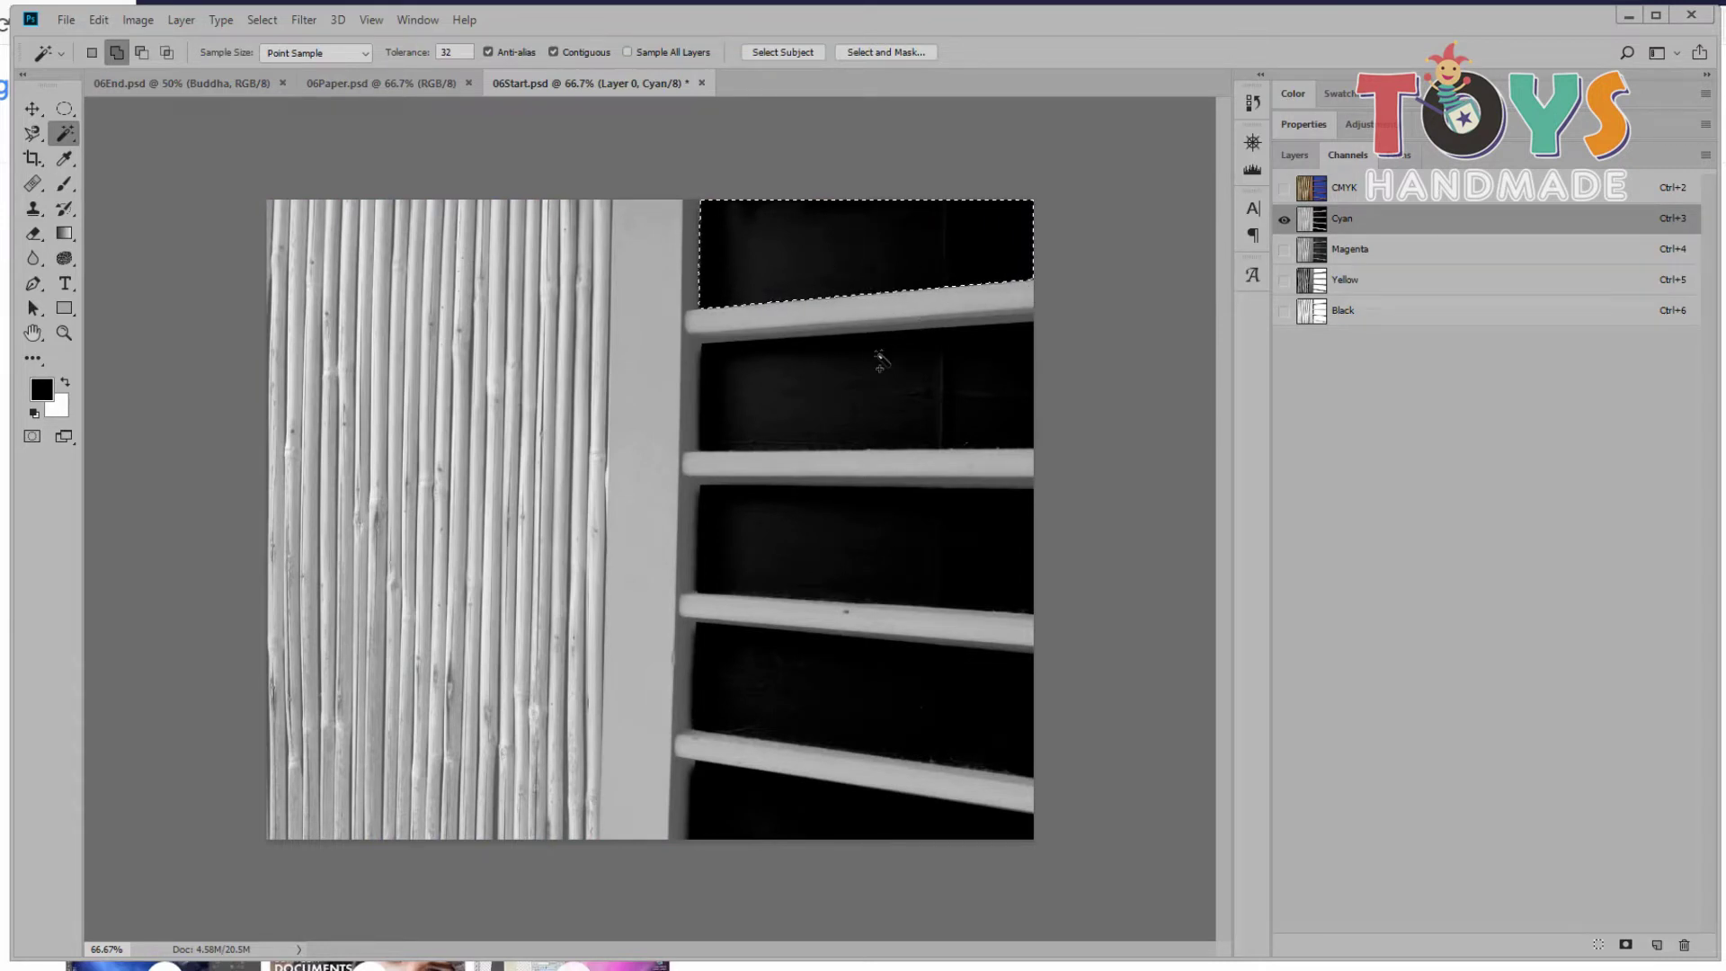
shift+click(832, 403)
shift+click(856, 532)
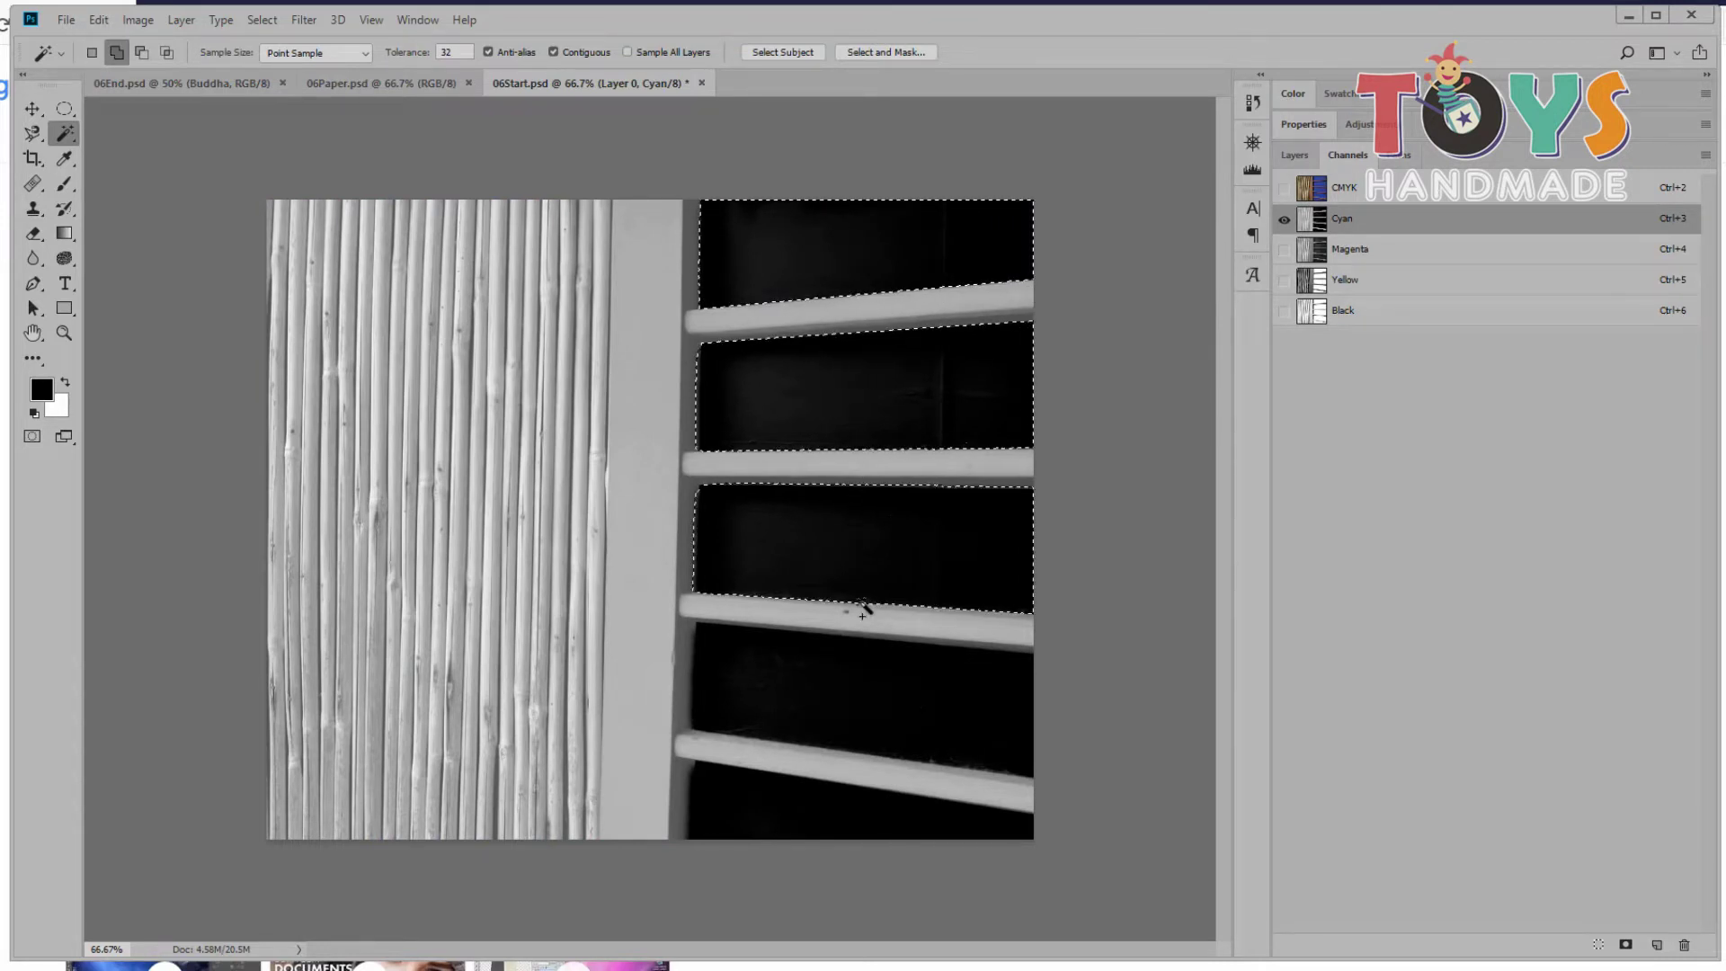
shift+click(854, 701)
shift+click(800, 806)
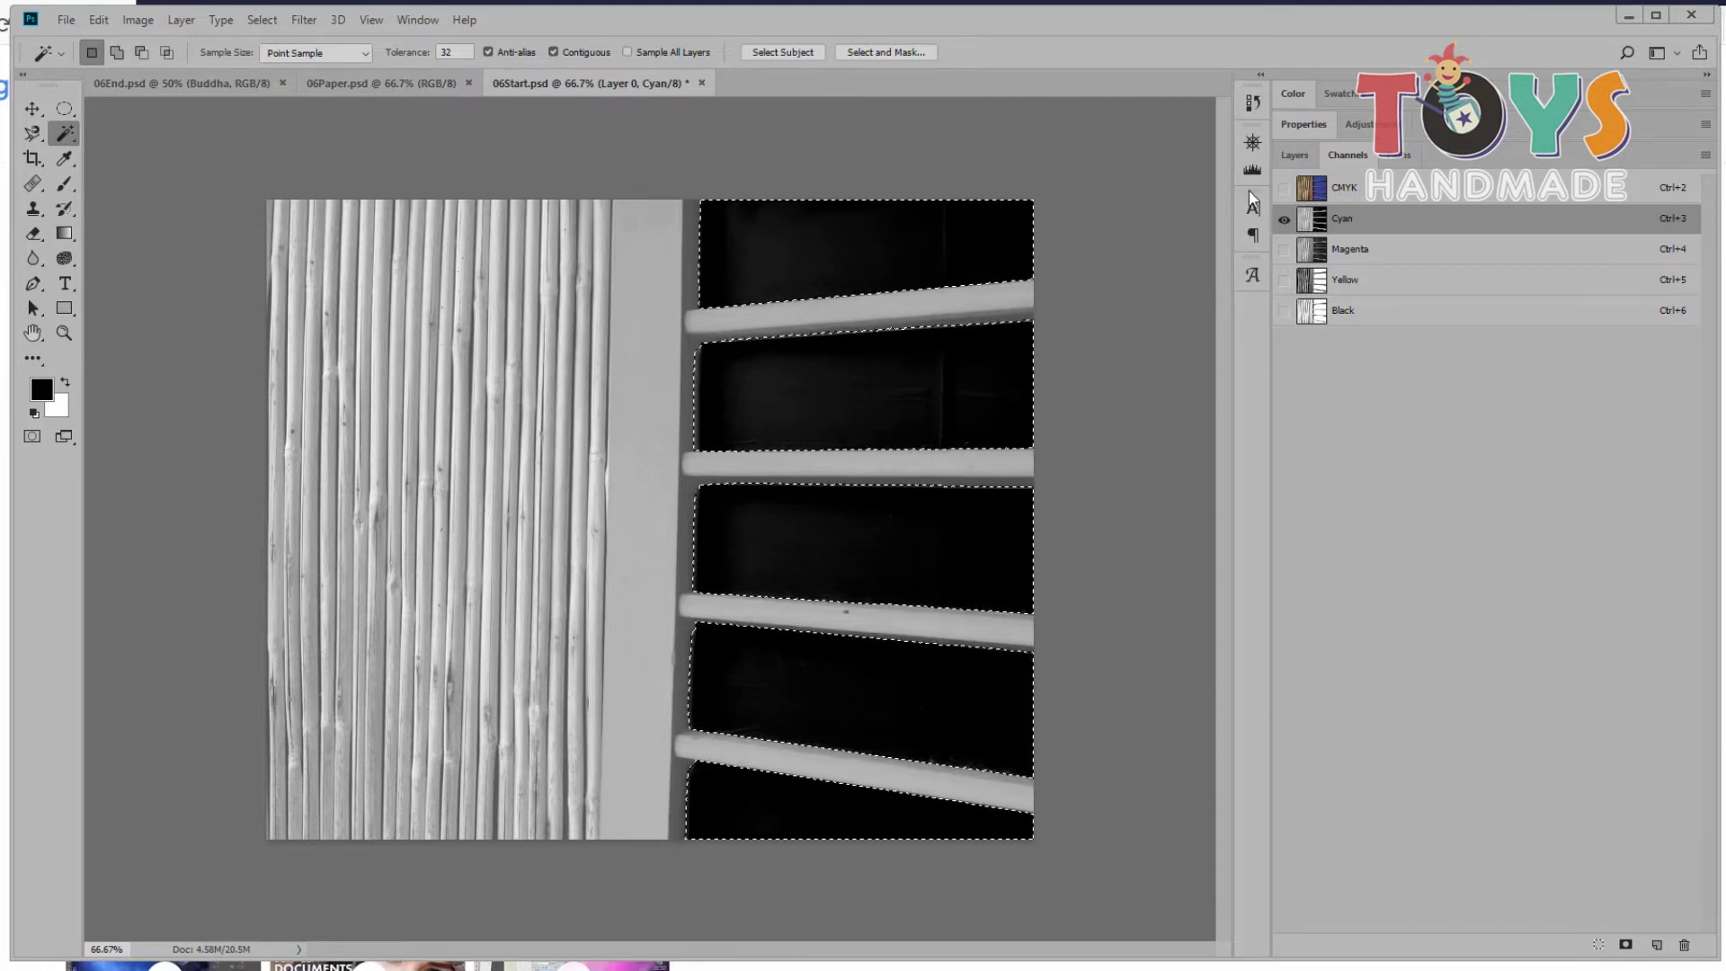
click(1284, 187)
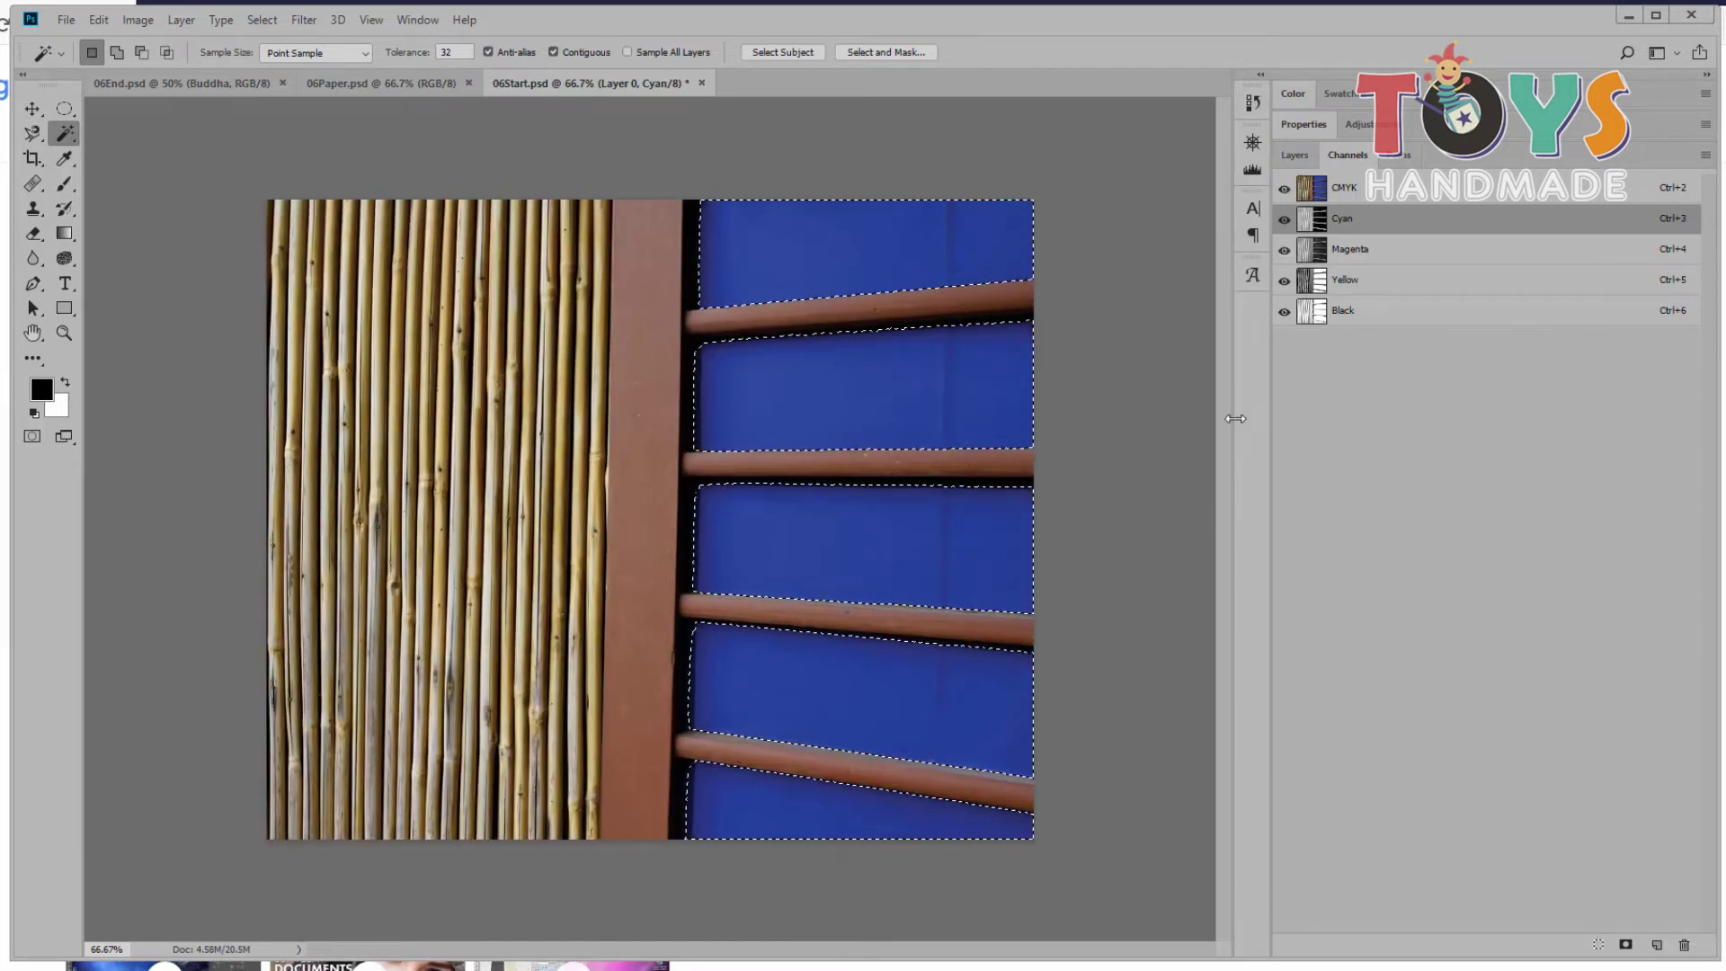
Step: Add a layer mask to Layer 0 from the gap selection and invert it so the garden shows through
click(1300, 159)
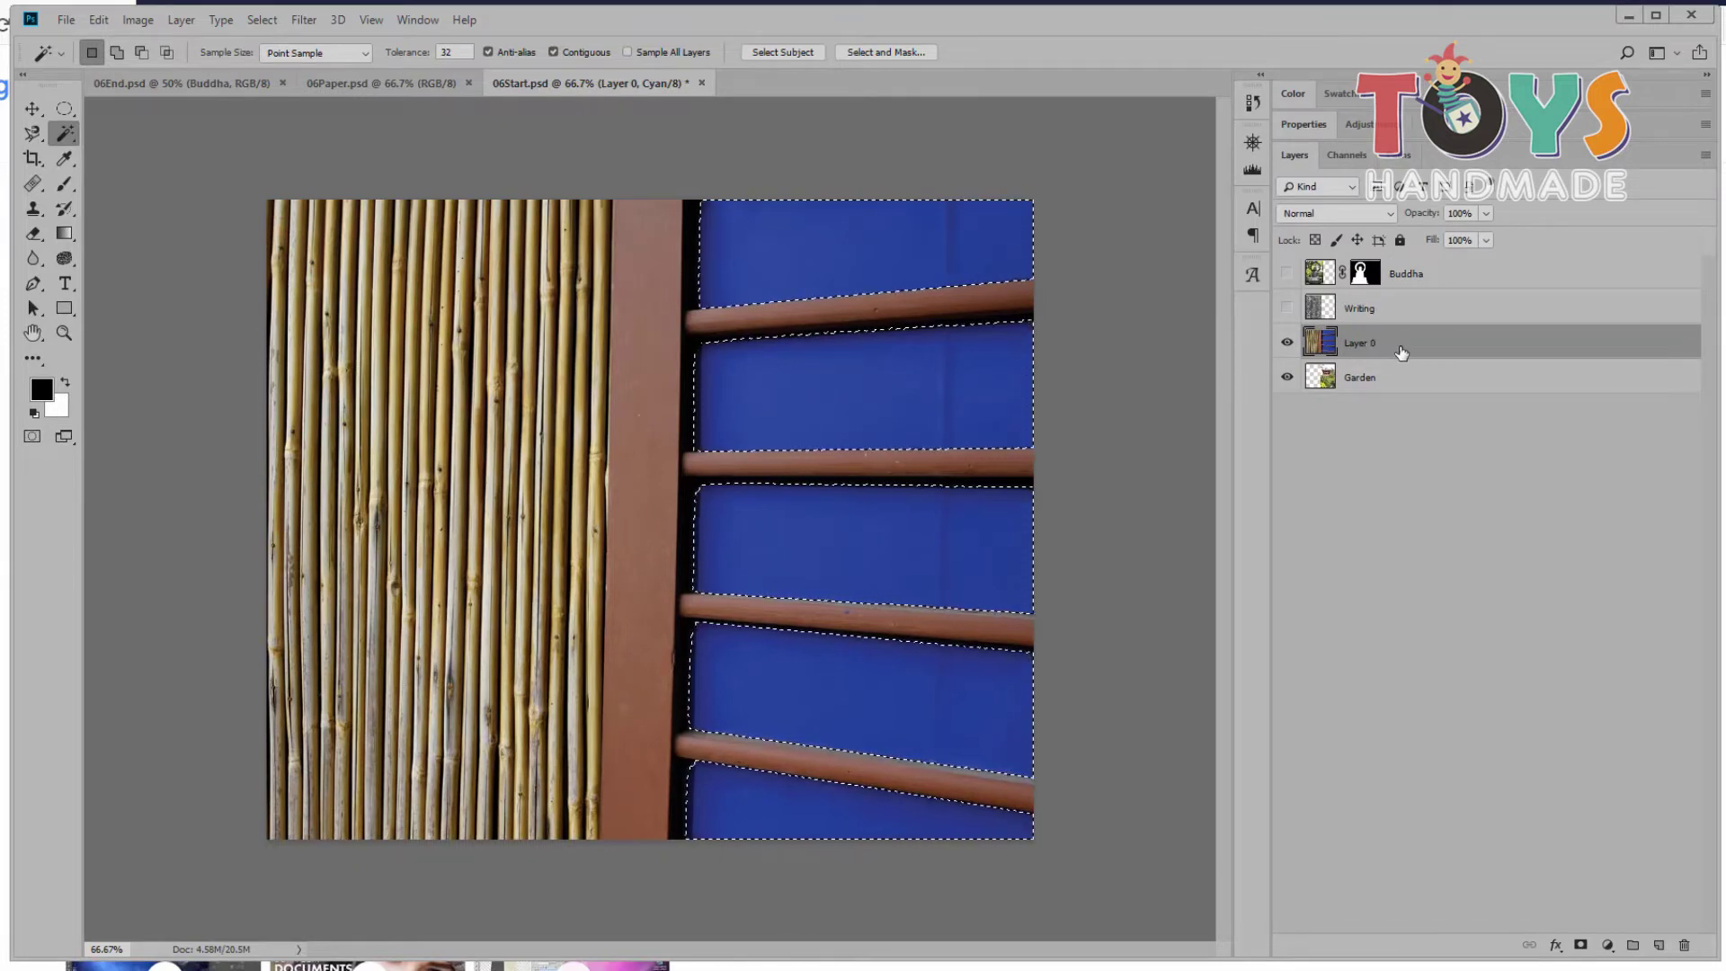
click(1580, 945)
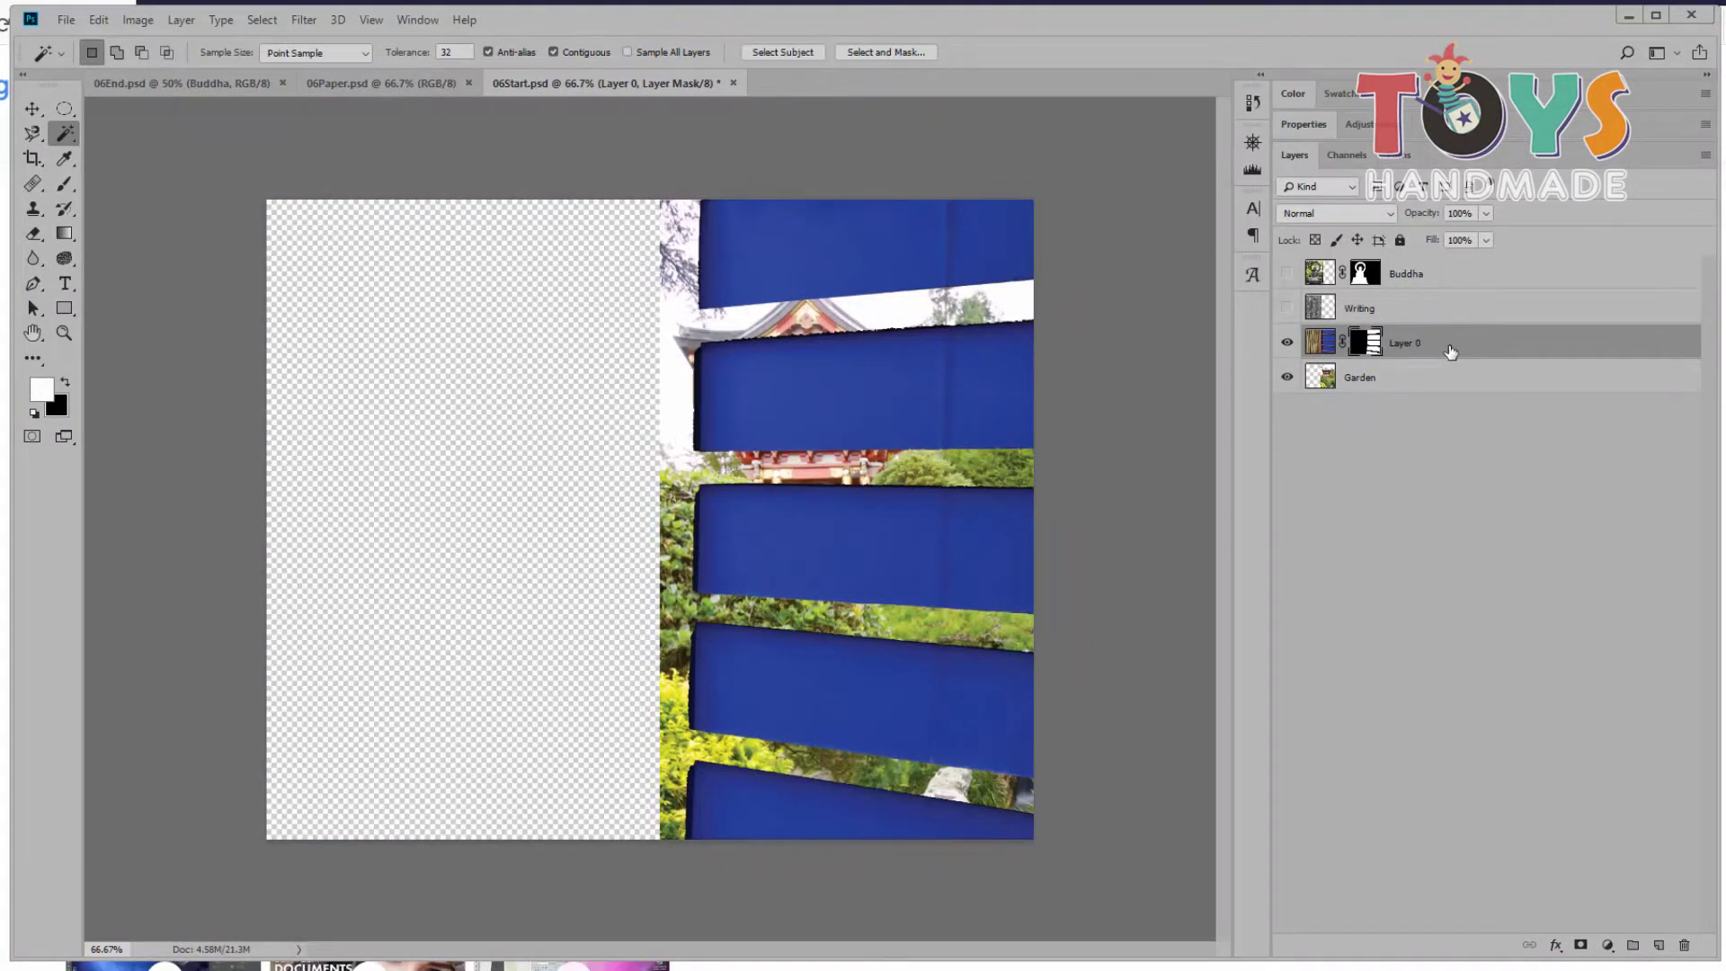
click(1303, 124)
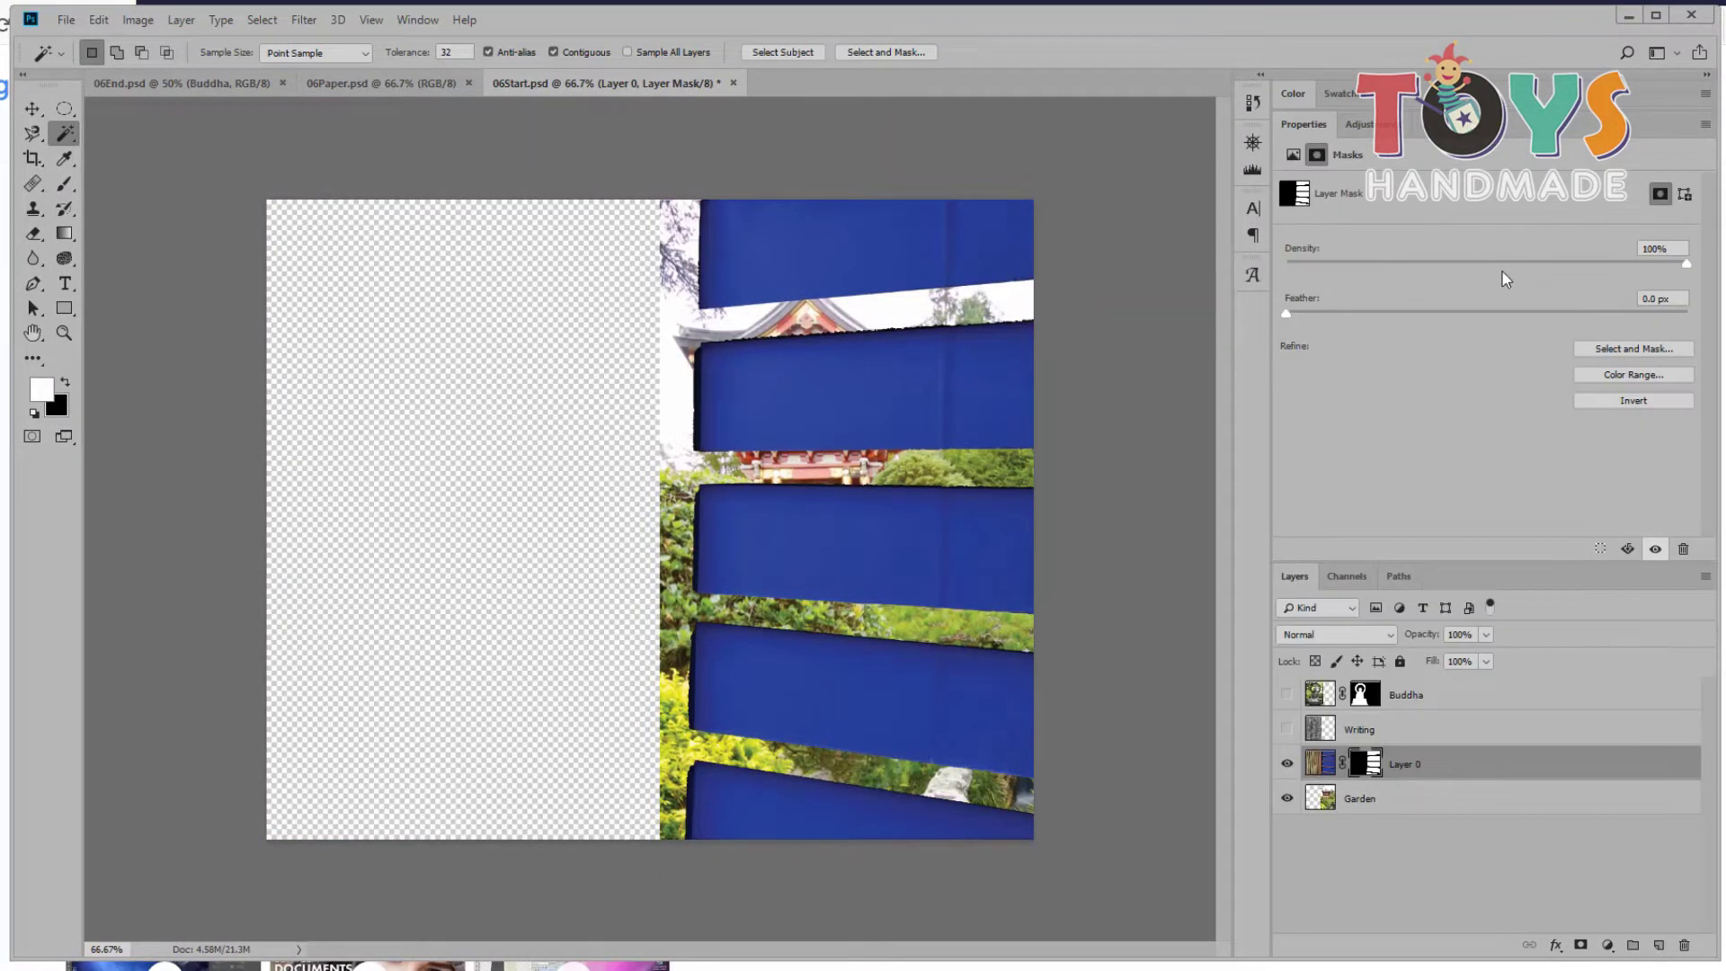
click(1633, 401)
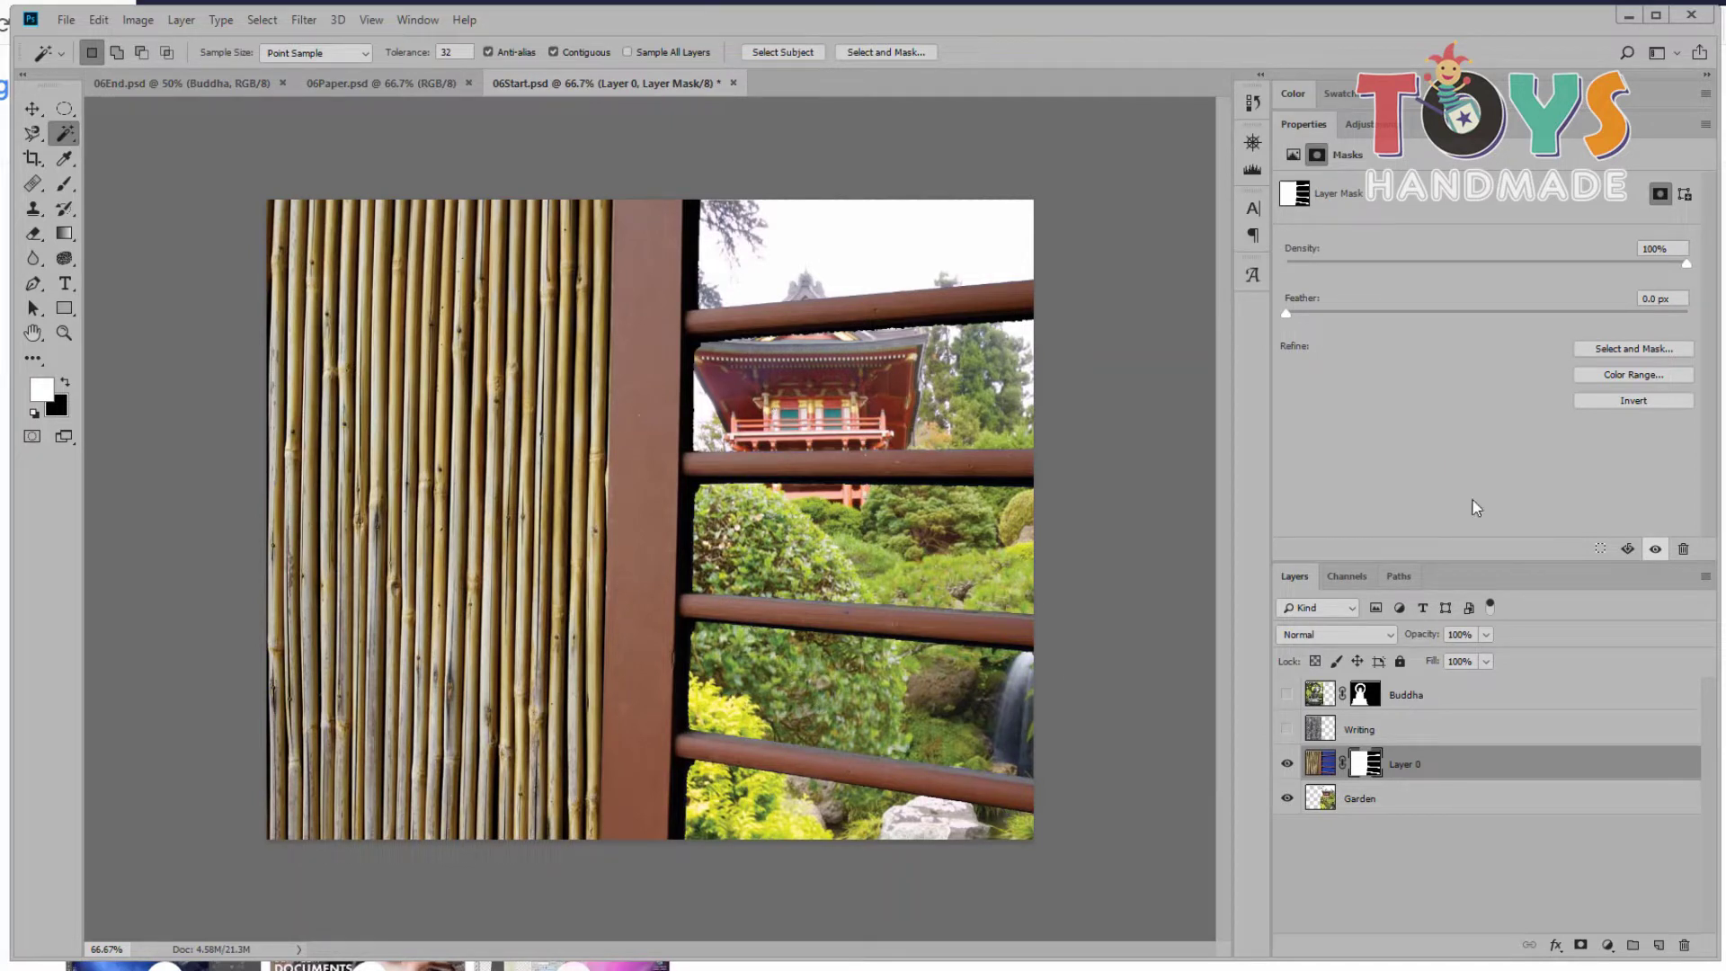
double_click(1492, 124)
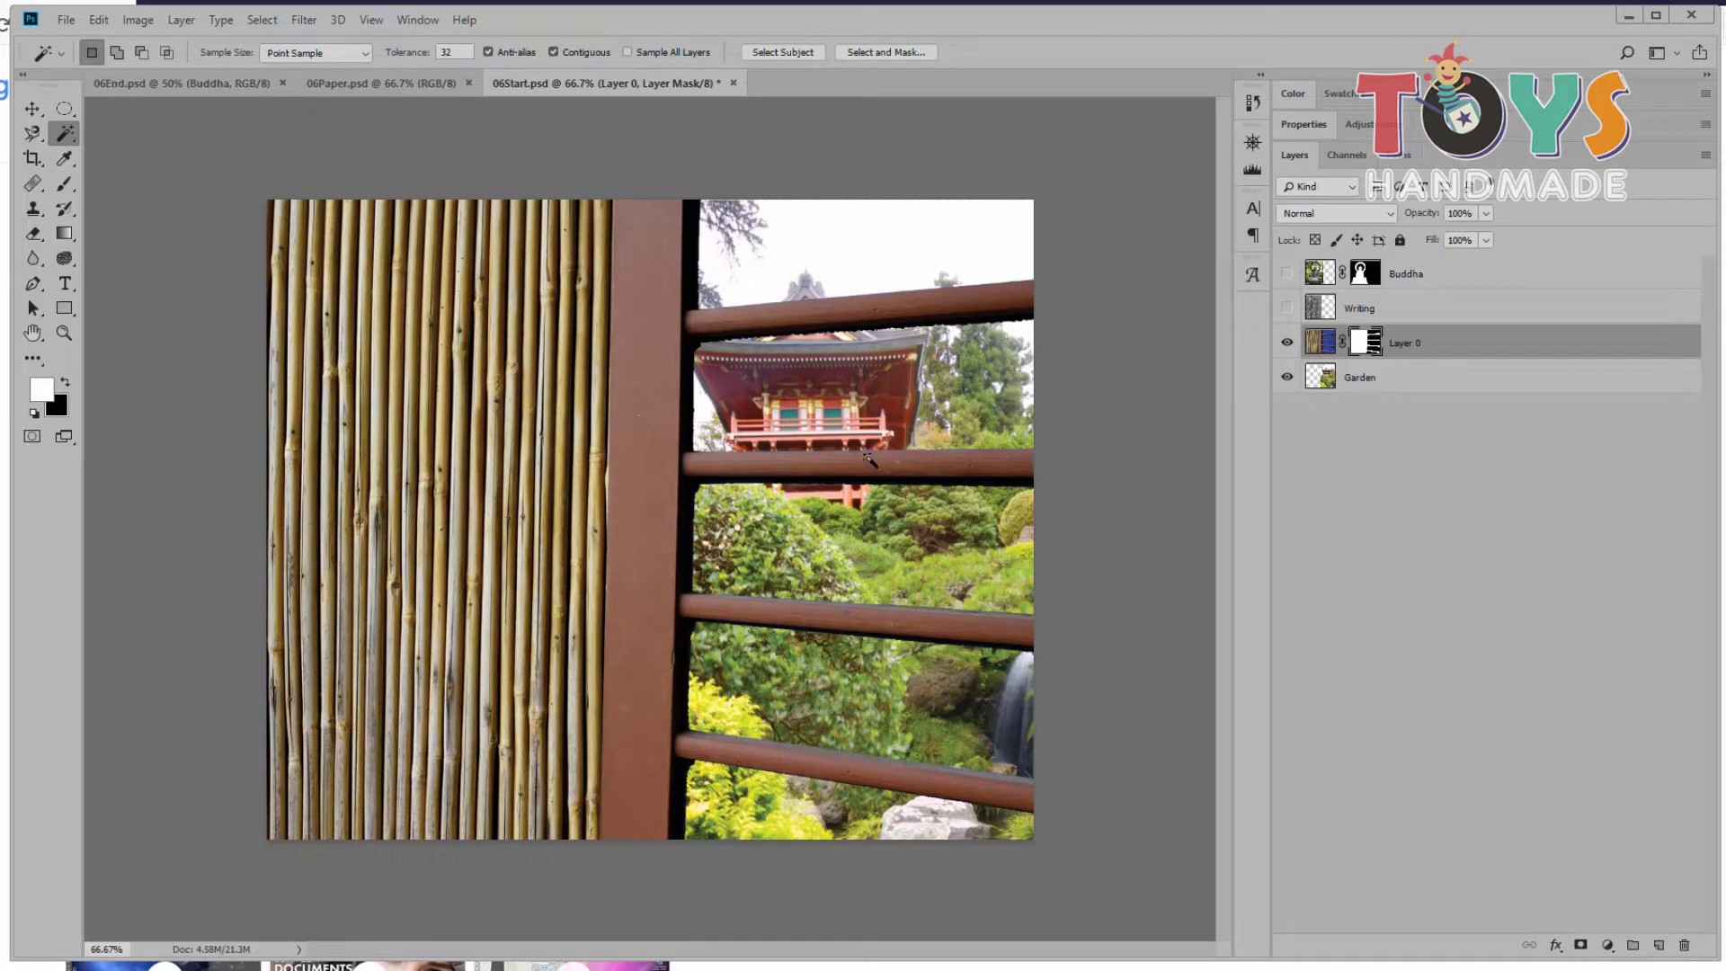
Step: Show and select the Writing layer and give it a blank white layer mask
click(1287, 273)
click(1287, 273)
click(1361, 308)
click(1287, 307)
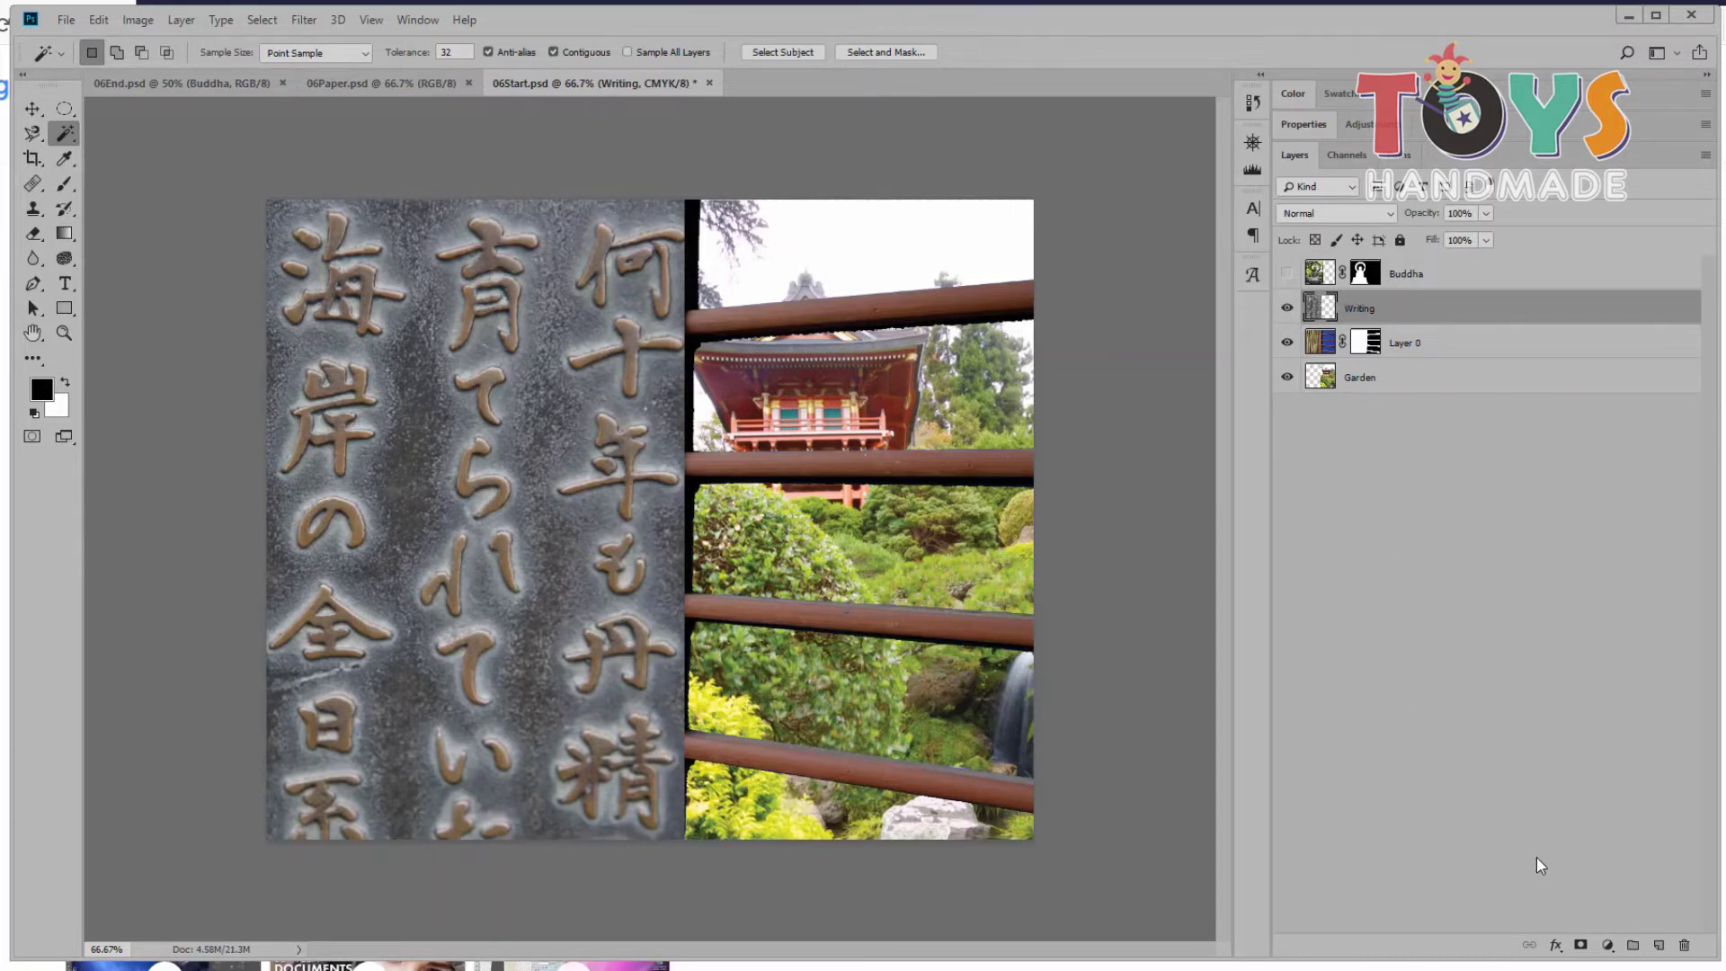
click(1579, 947)
Step: Reset colours to black and white, swap them, and choose the Gradient tool
key(x)
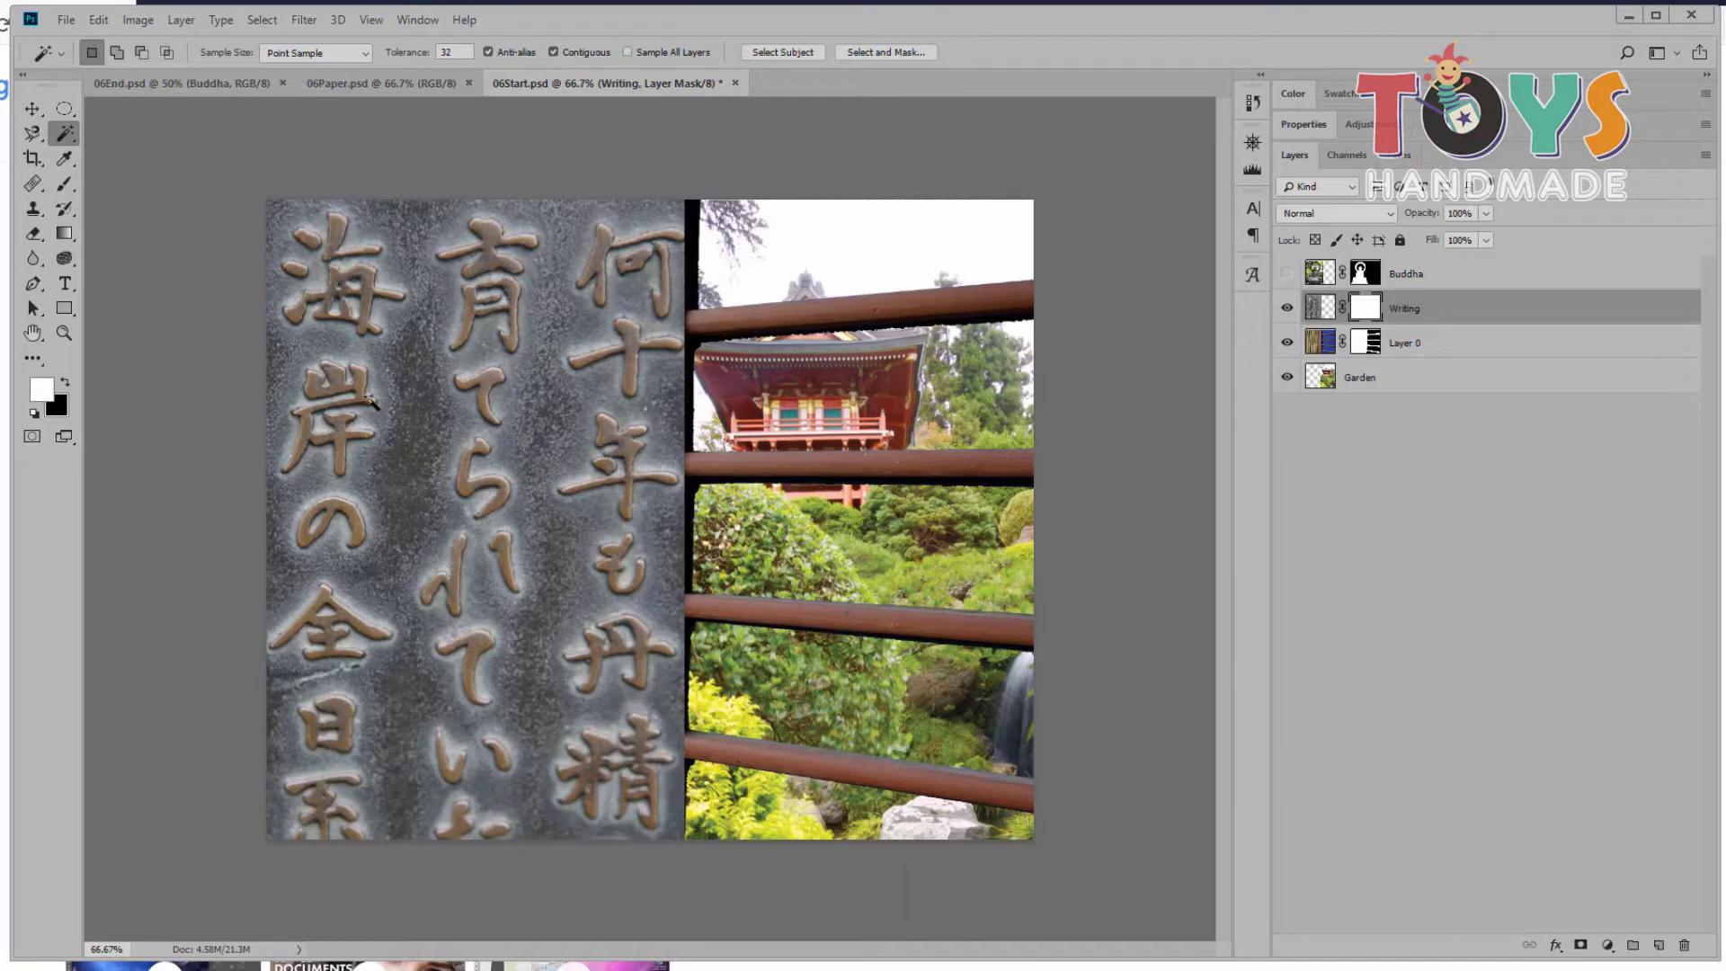
click(68, 386)
click(64, 235)
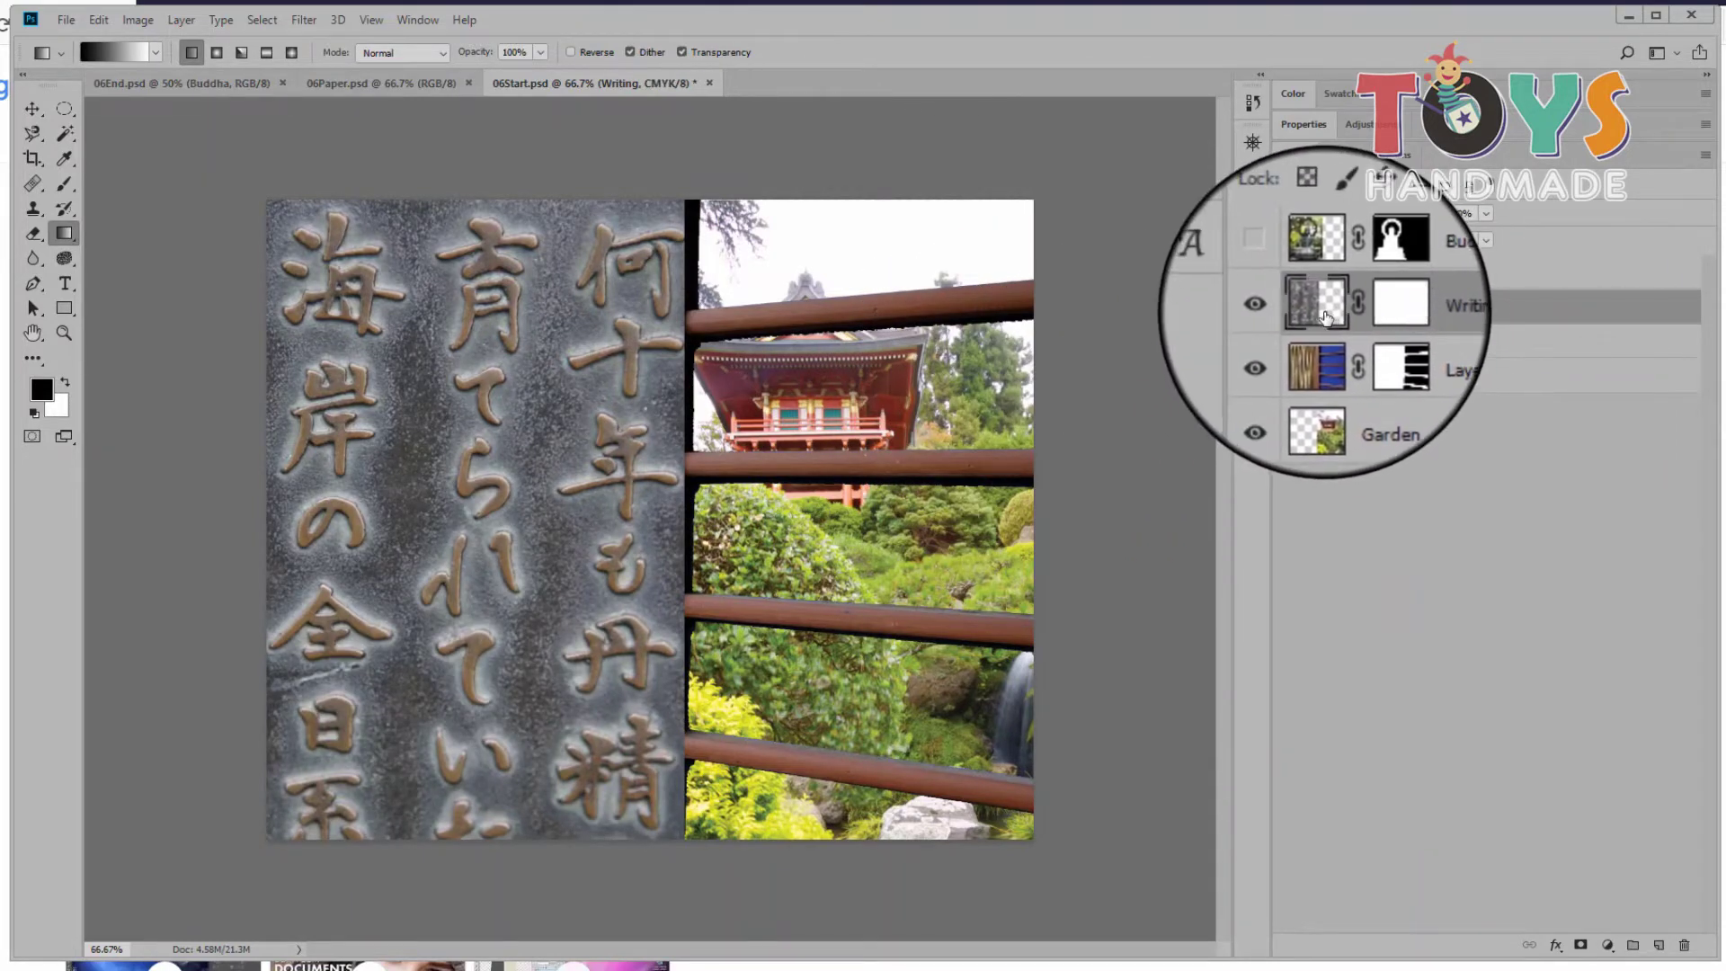
Step: Draw a black-to-white gradient on the Writing mask so the writing fades toward the fence
click(1321, 317)
click(1365, 307)
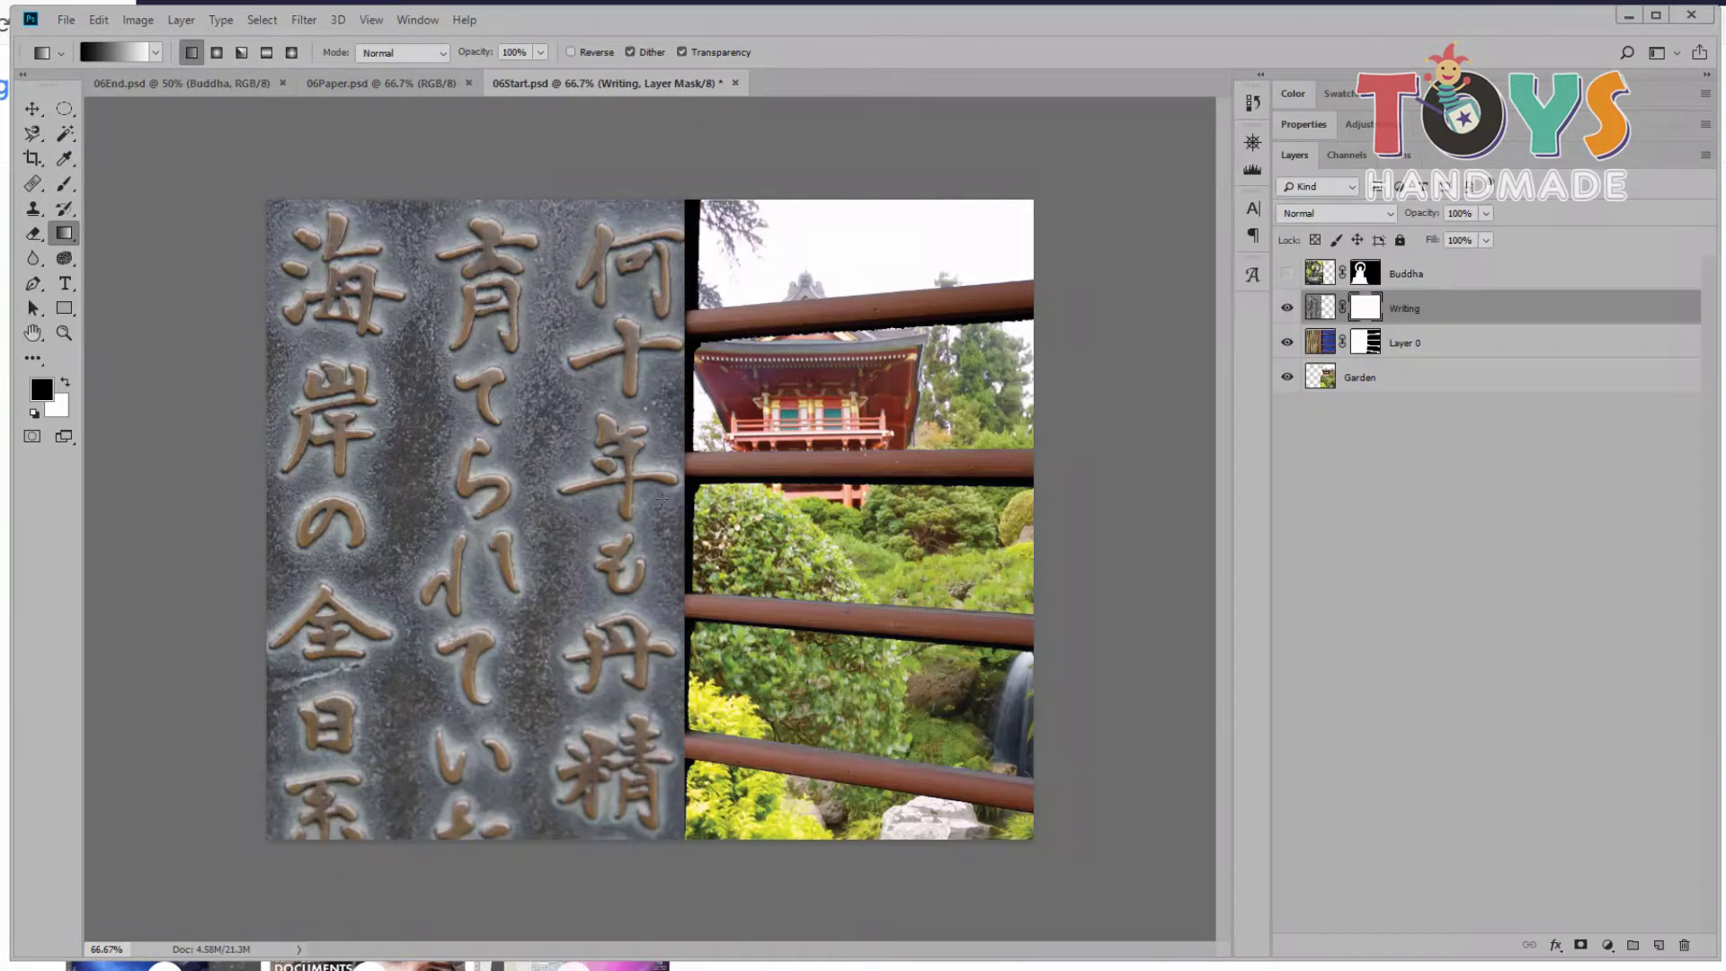
drag(683, 499, 400, 503)
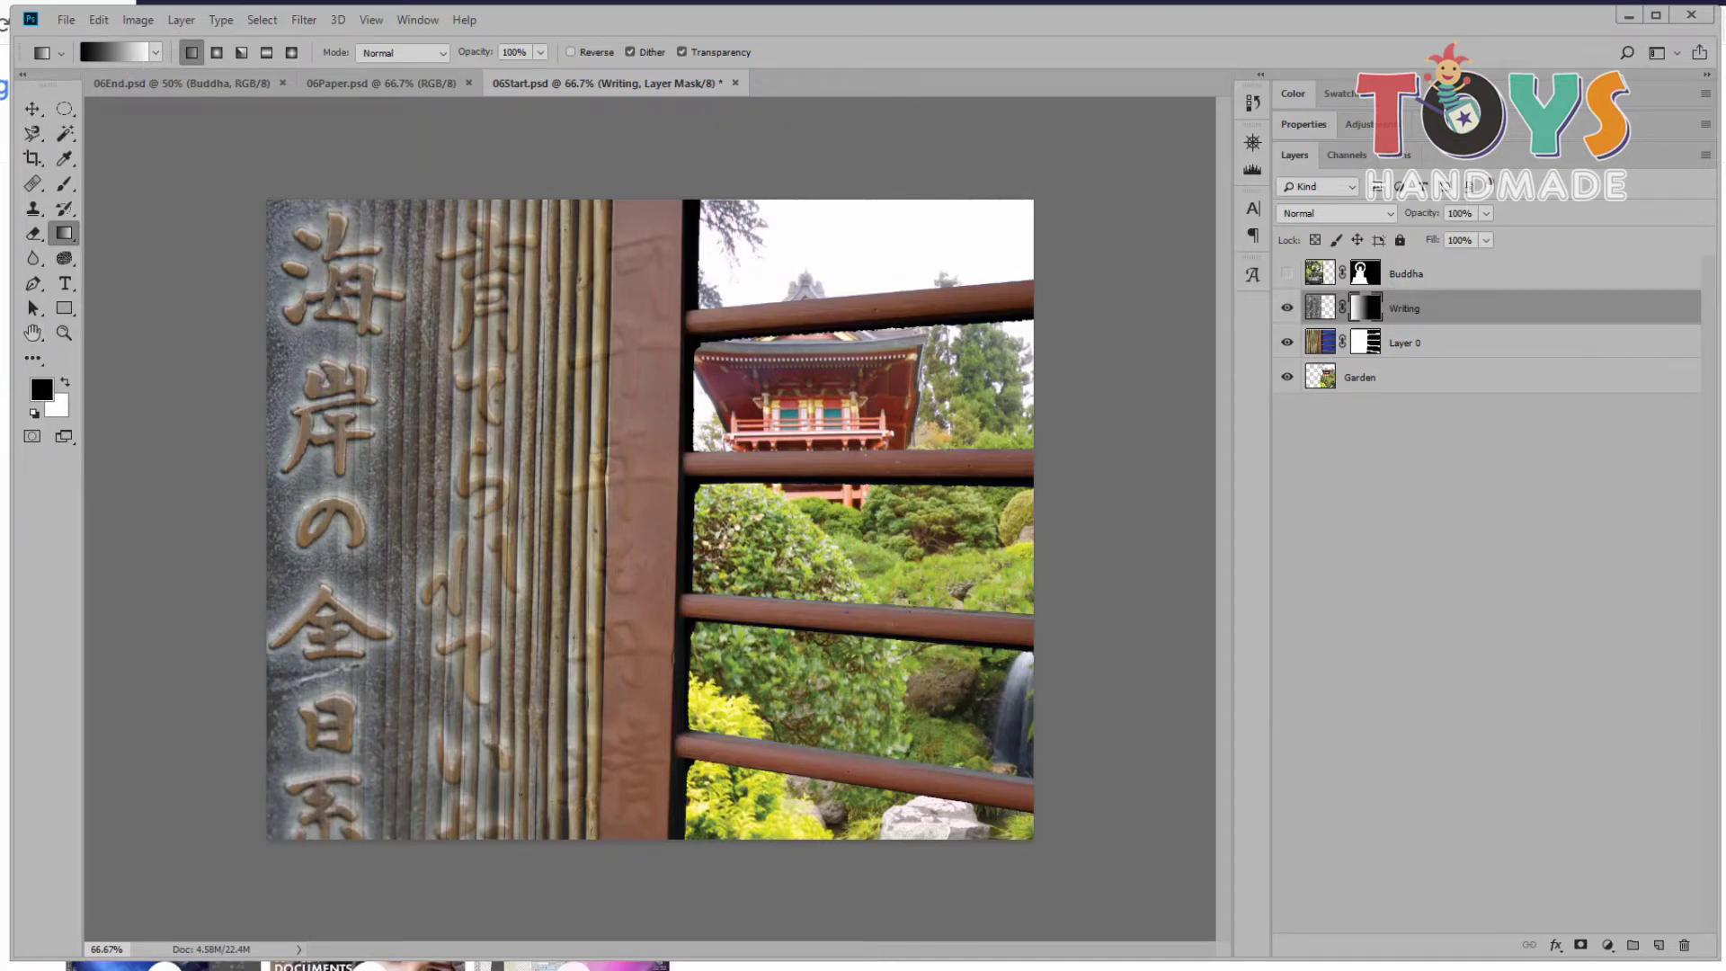
key(ctrl+z)
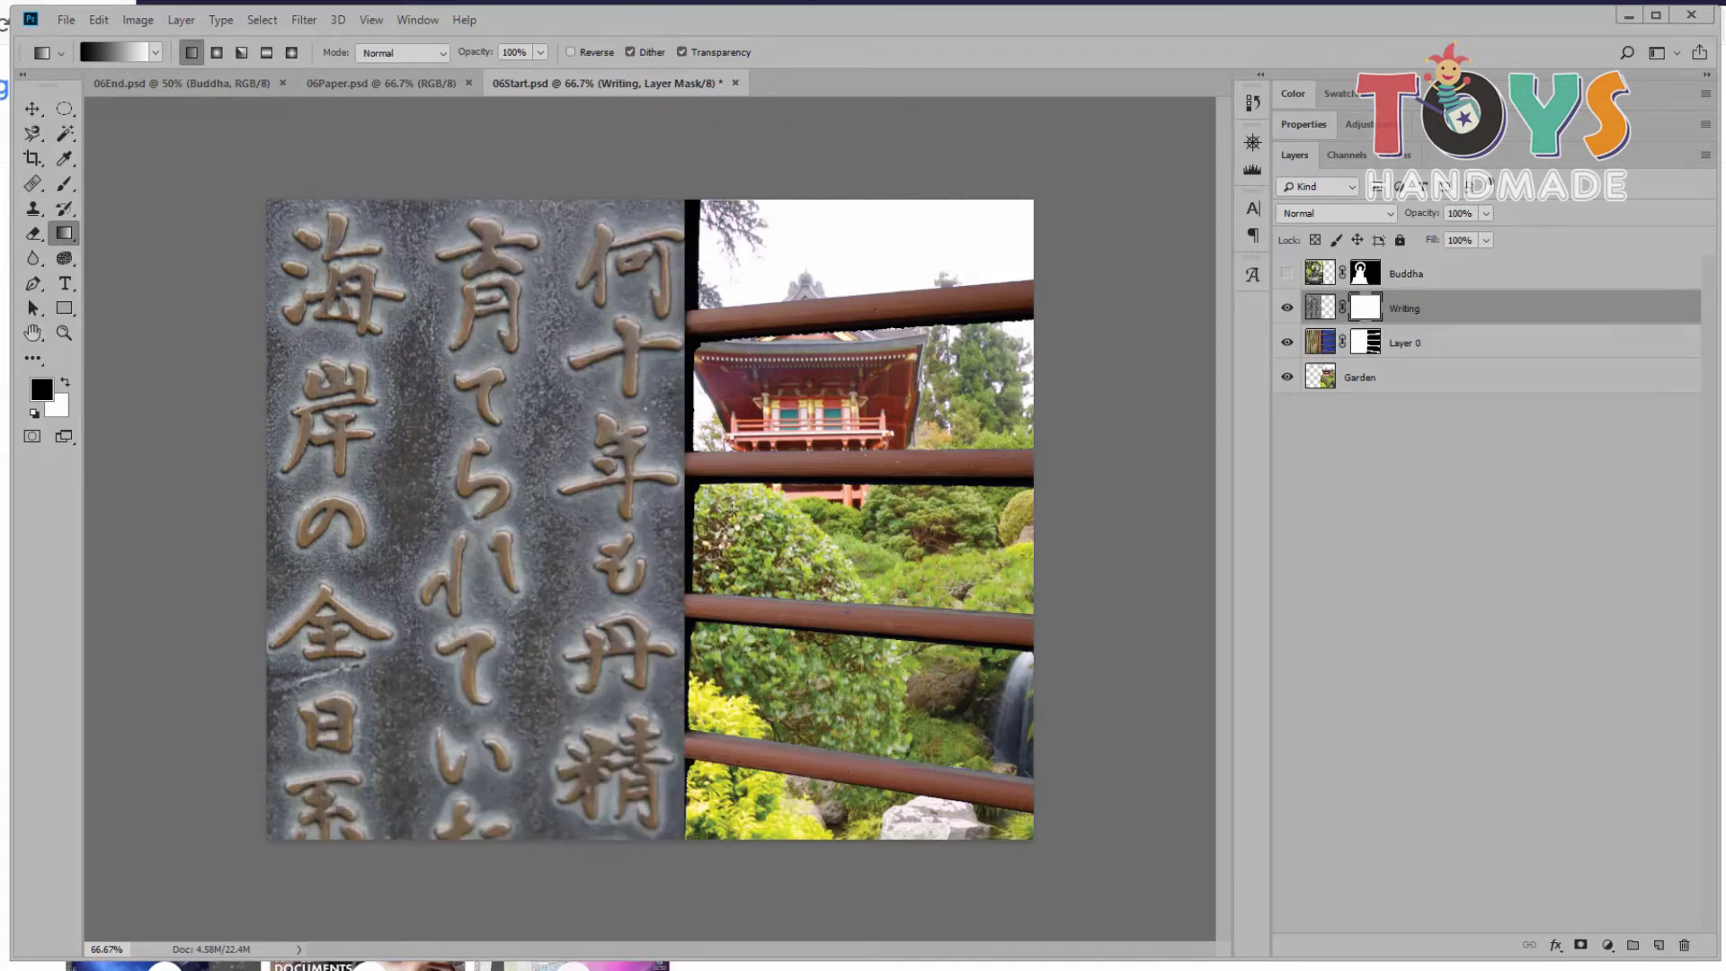
drag(714, 515, 449, 515)
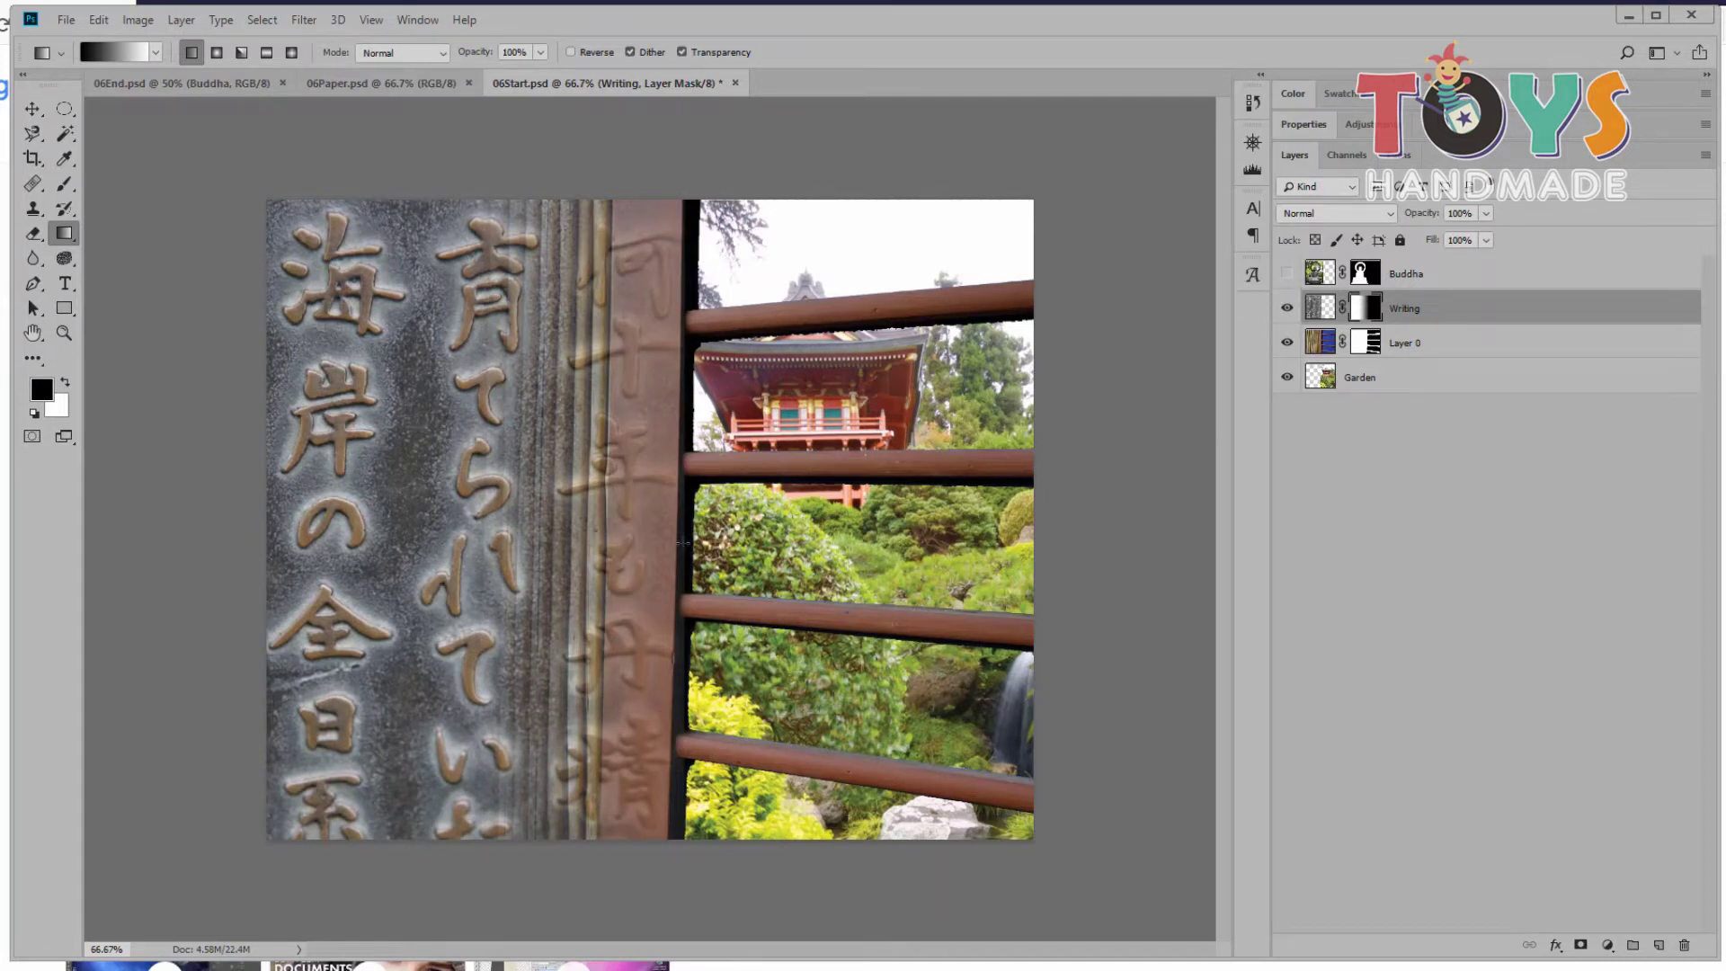
click(1287, 273)
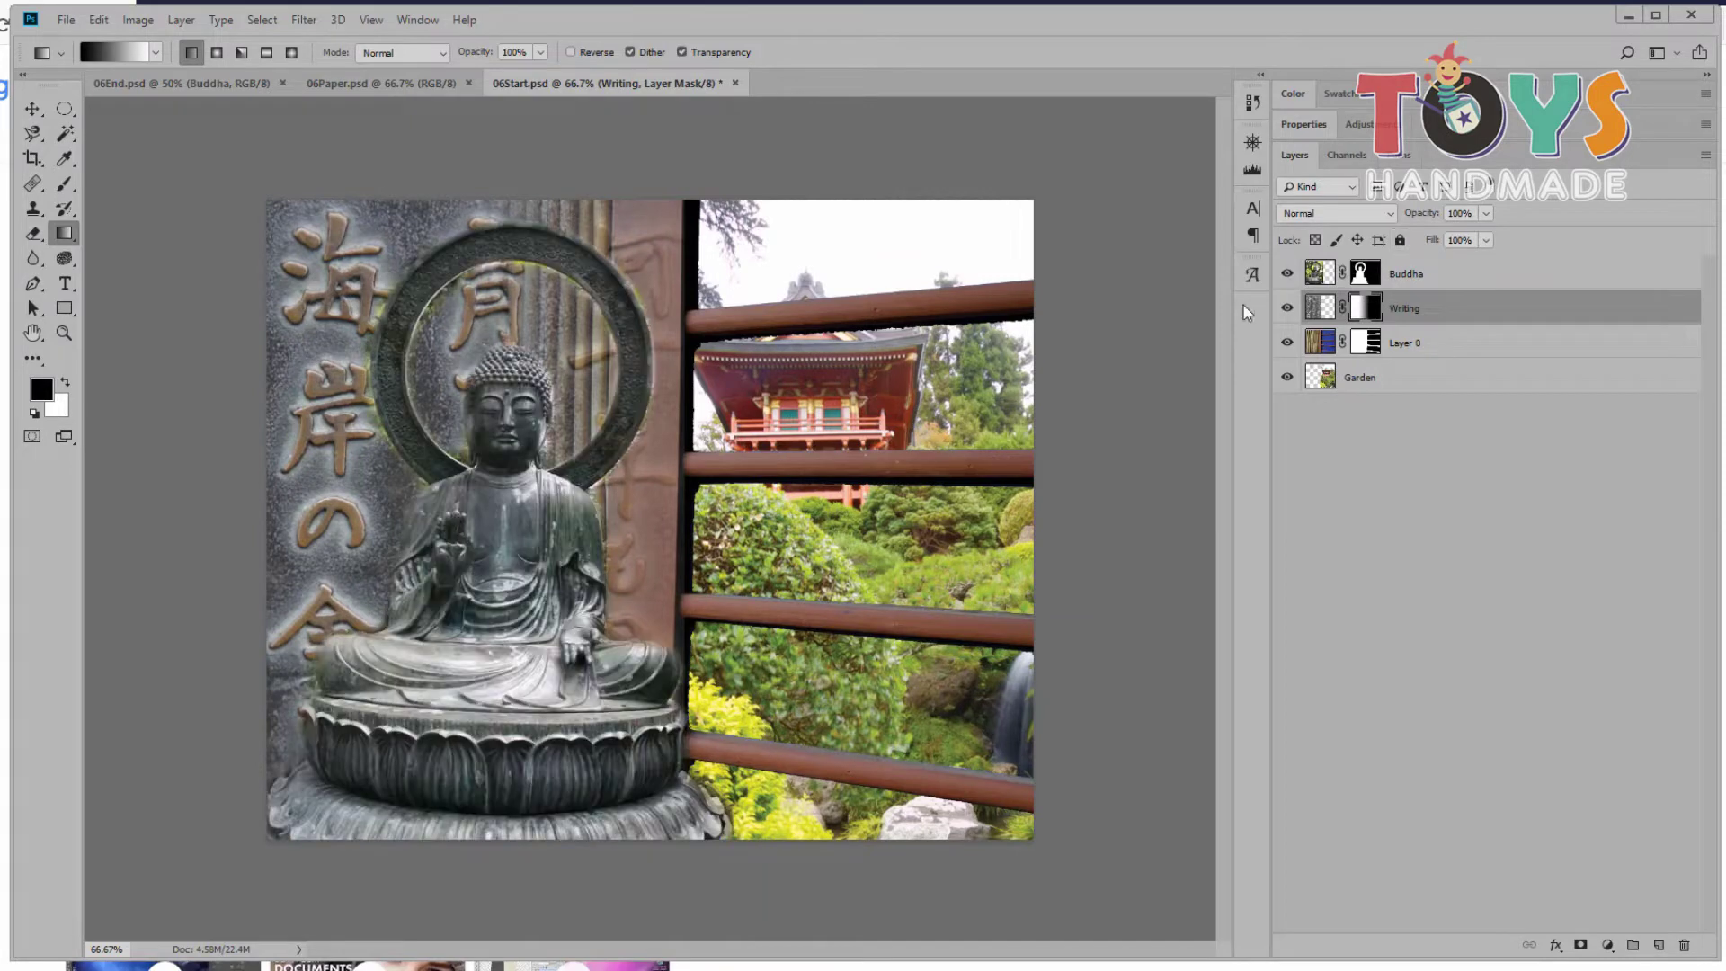
scroll(784, 685, down, 2)
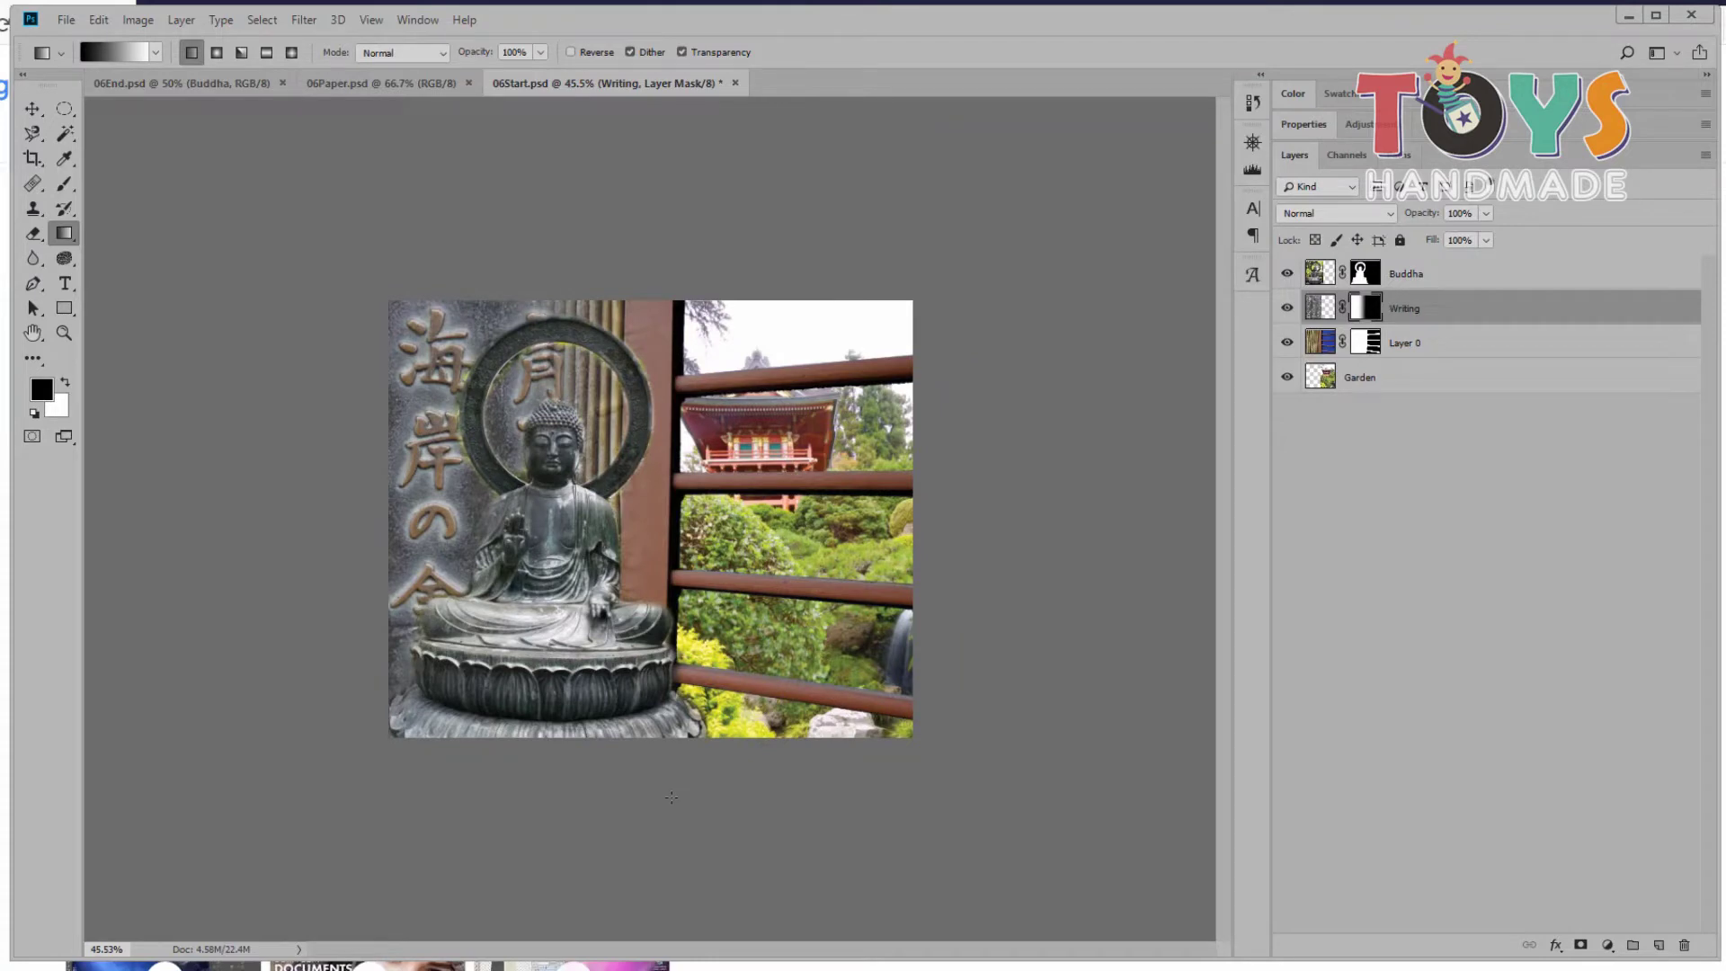
click(241, 89)
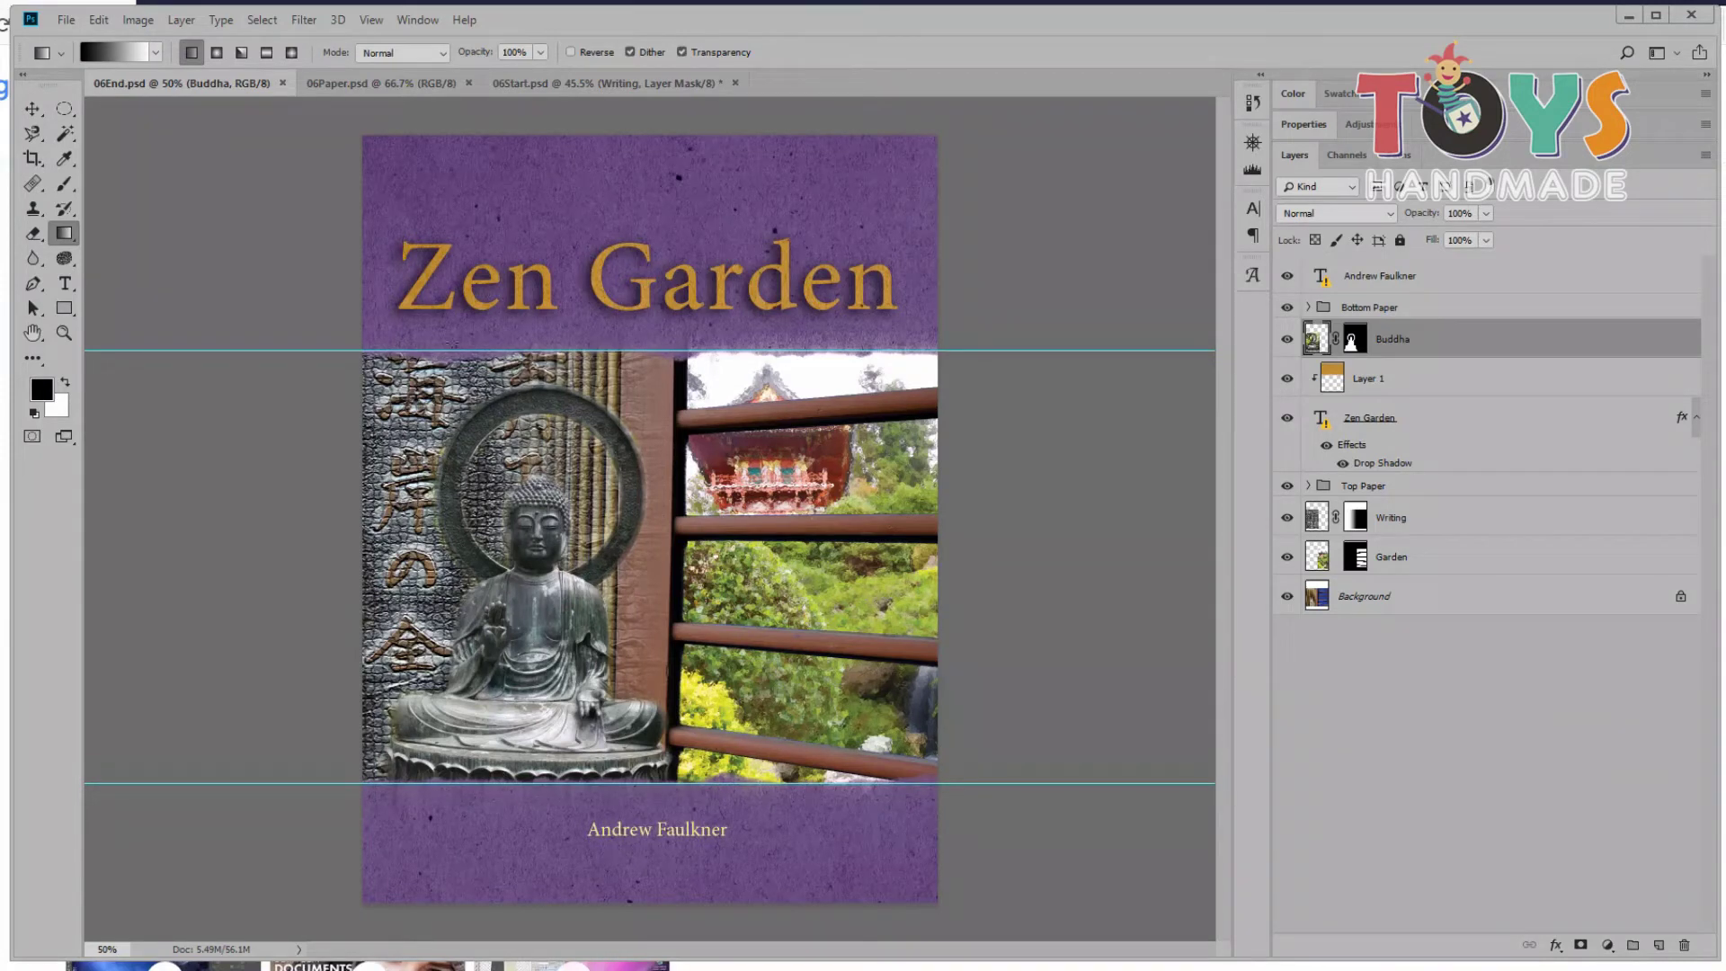
click(515, 84)
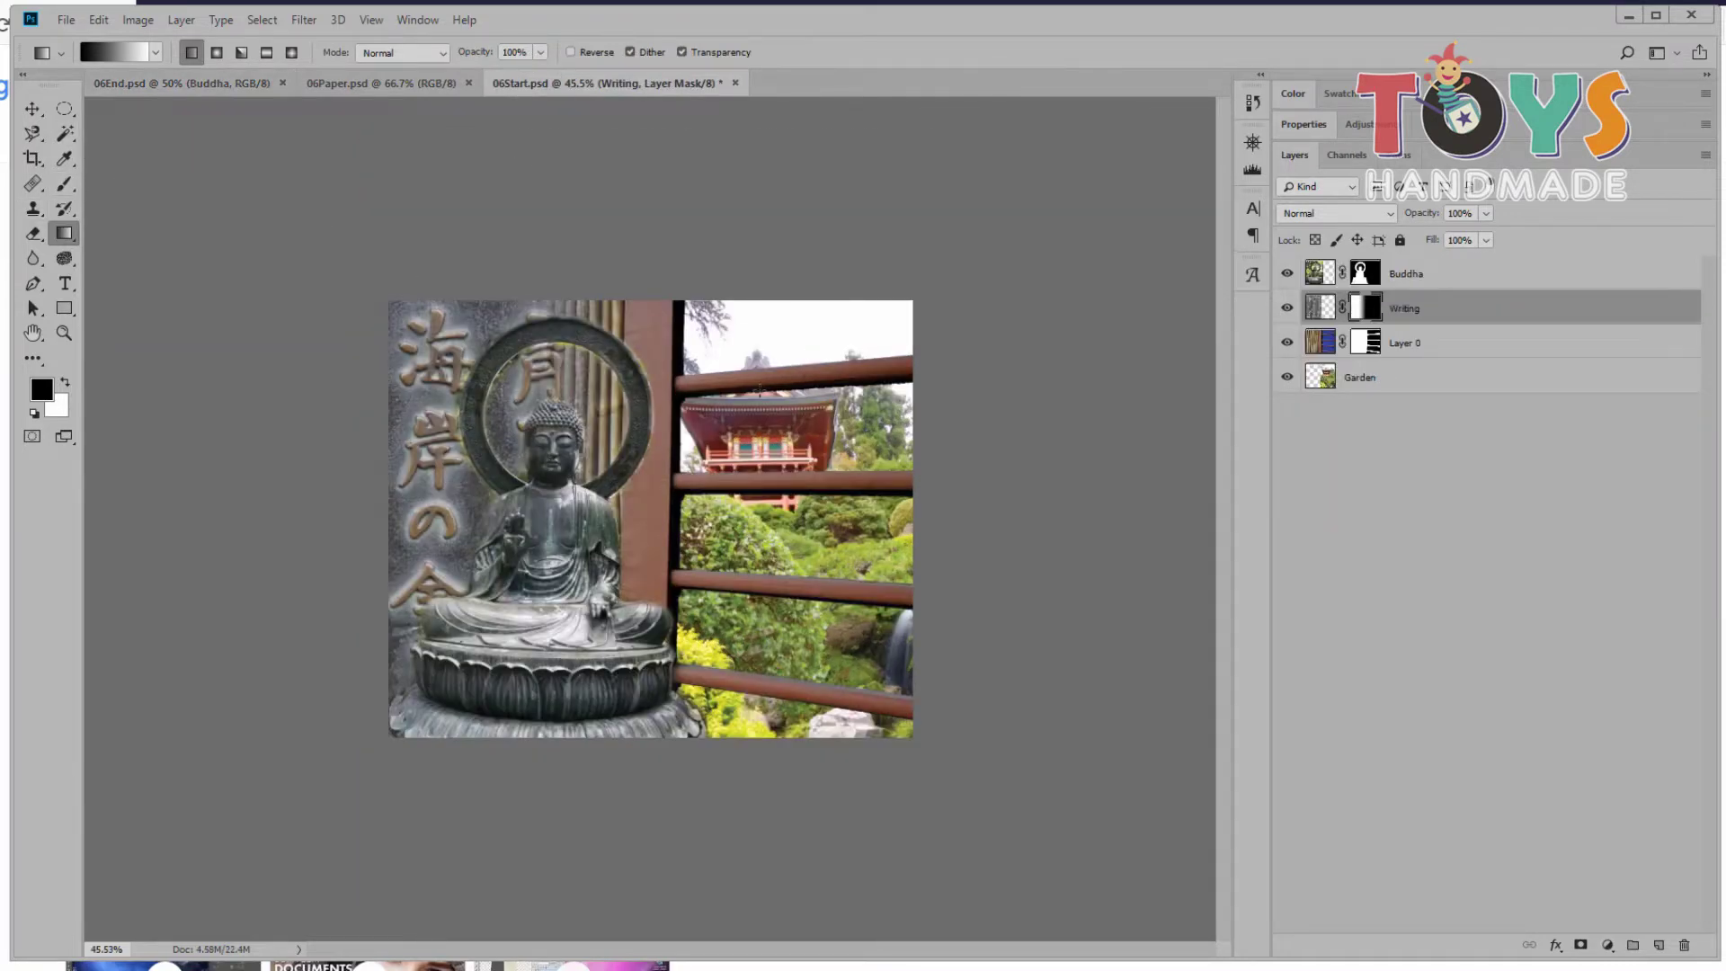
Step: Open the Image menu, close it, and reopen it to reach Canvas Size
click(137, 22)
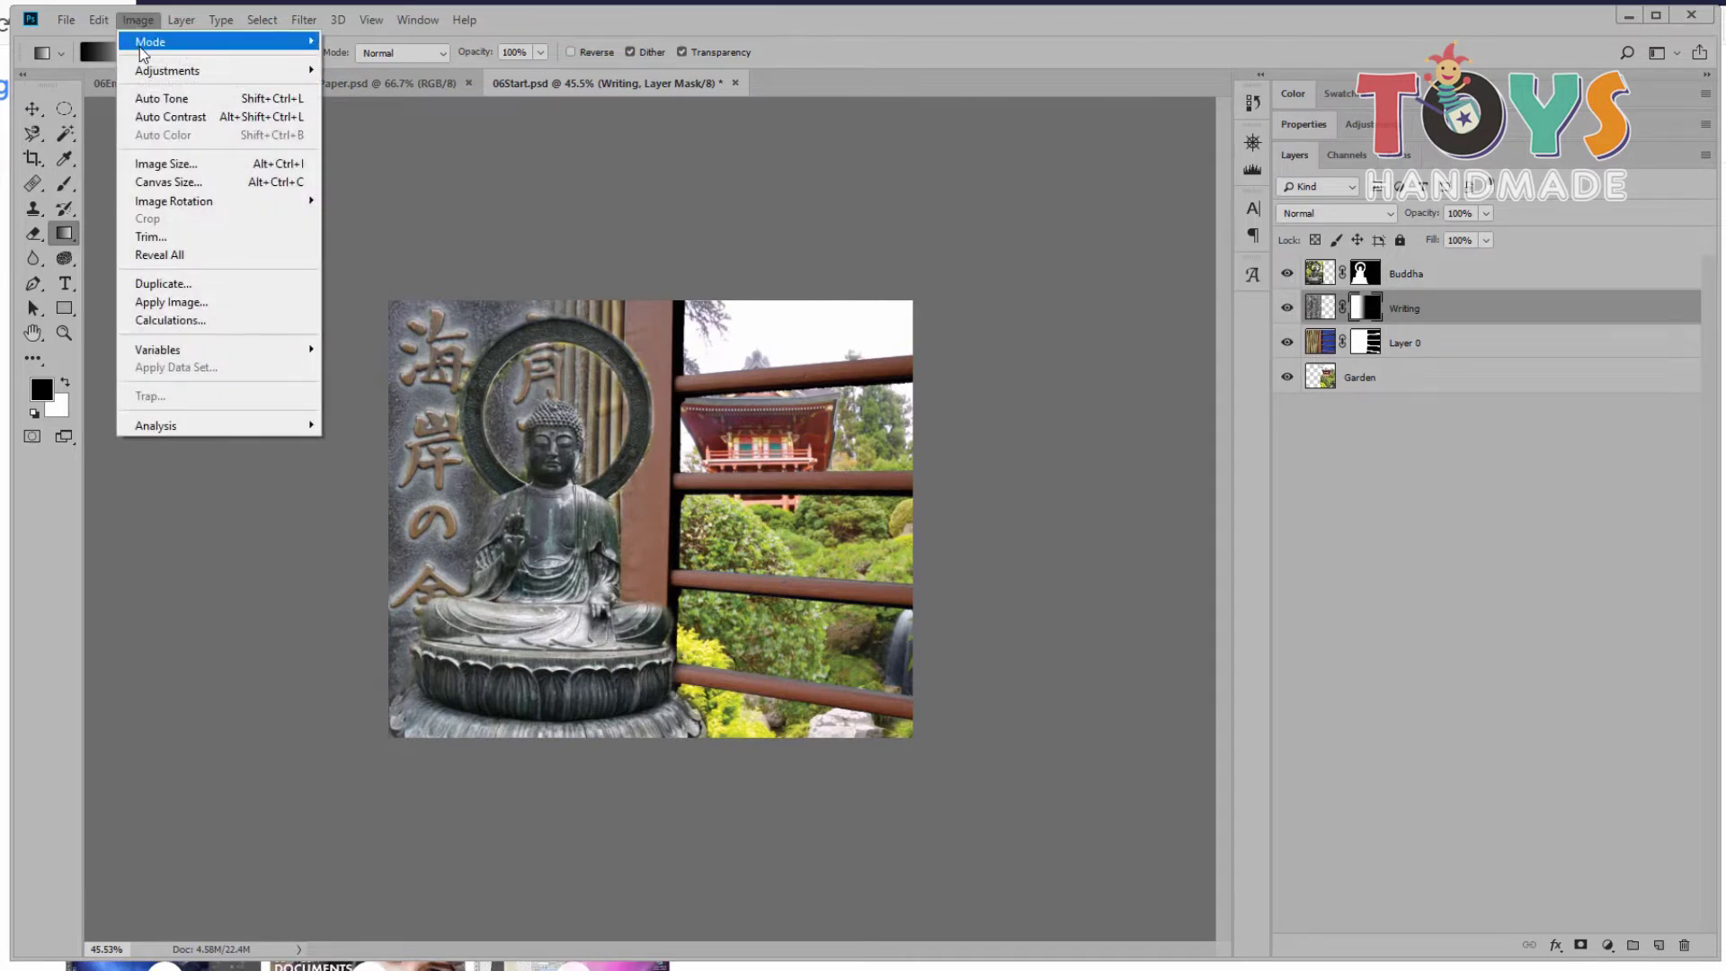
click(439, 357)
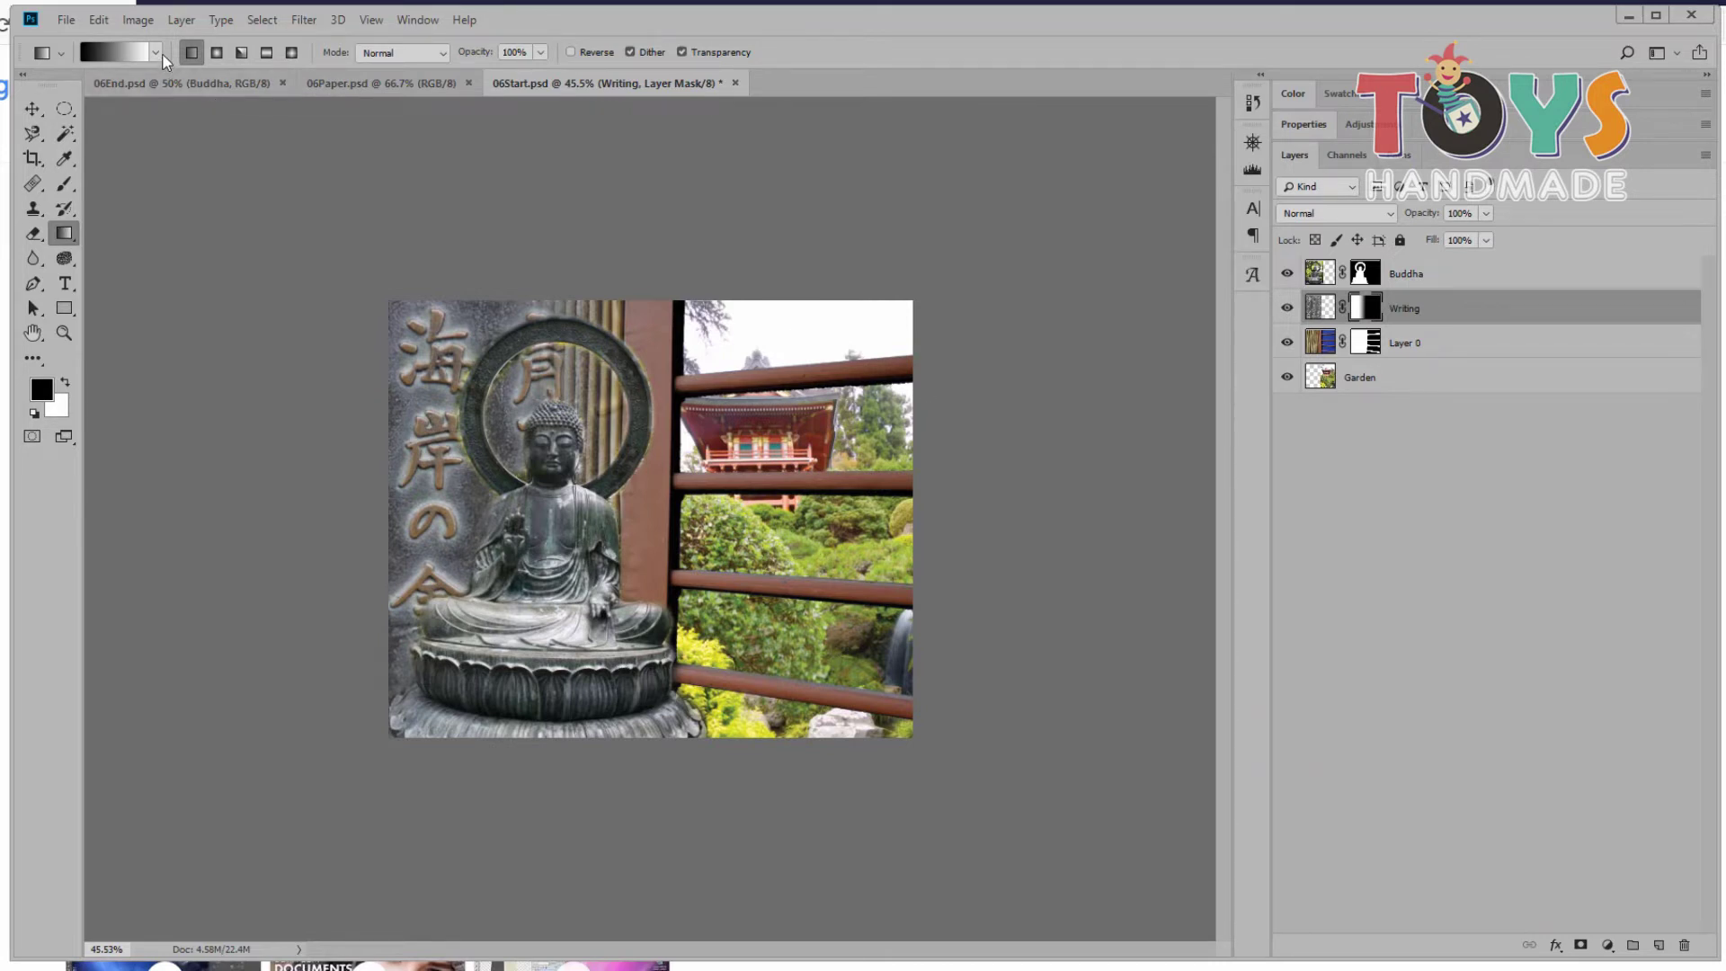
click(138, 20)
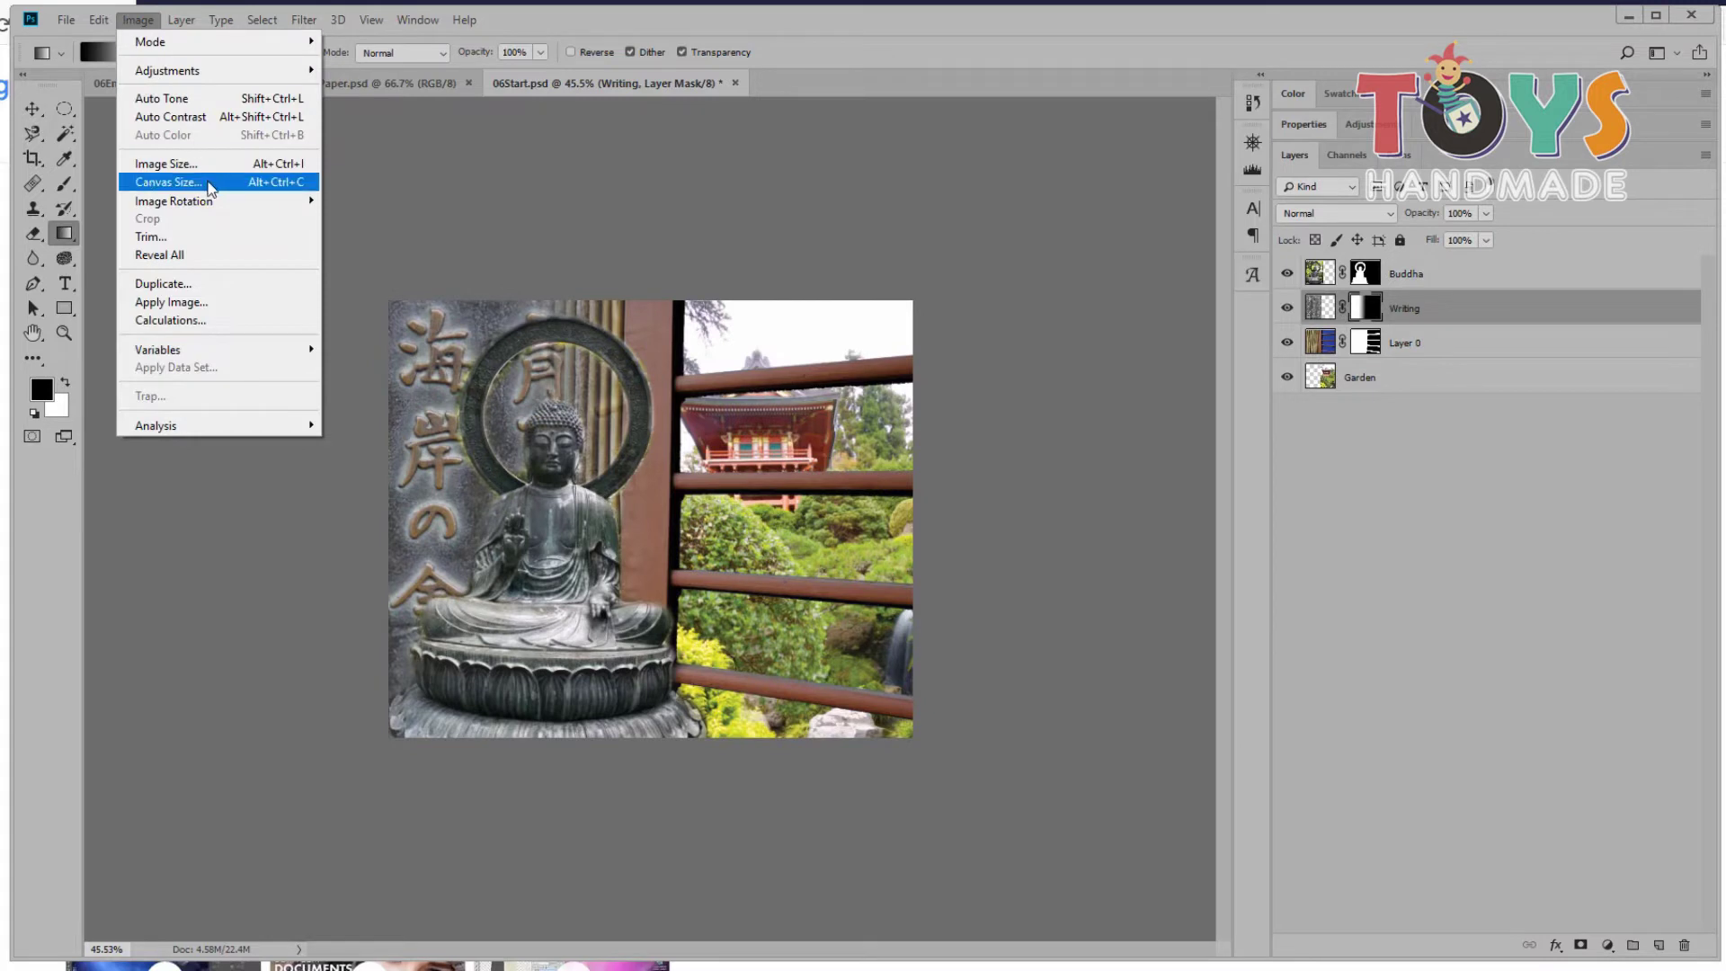
Step: Change the canvas height from 12.7 to 21 centimetres in Canvas Size
click(209, 182)
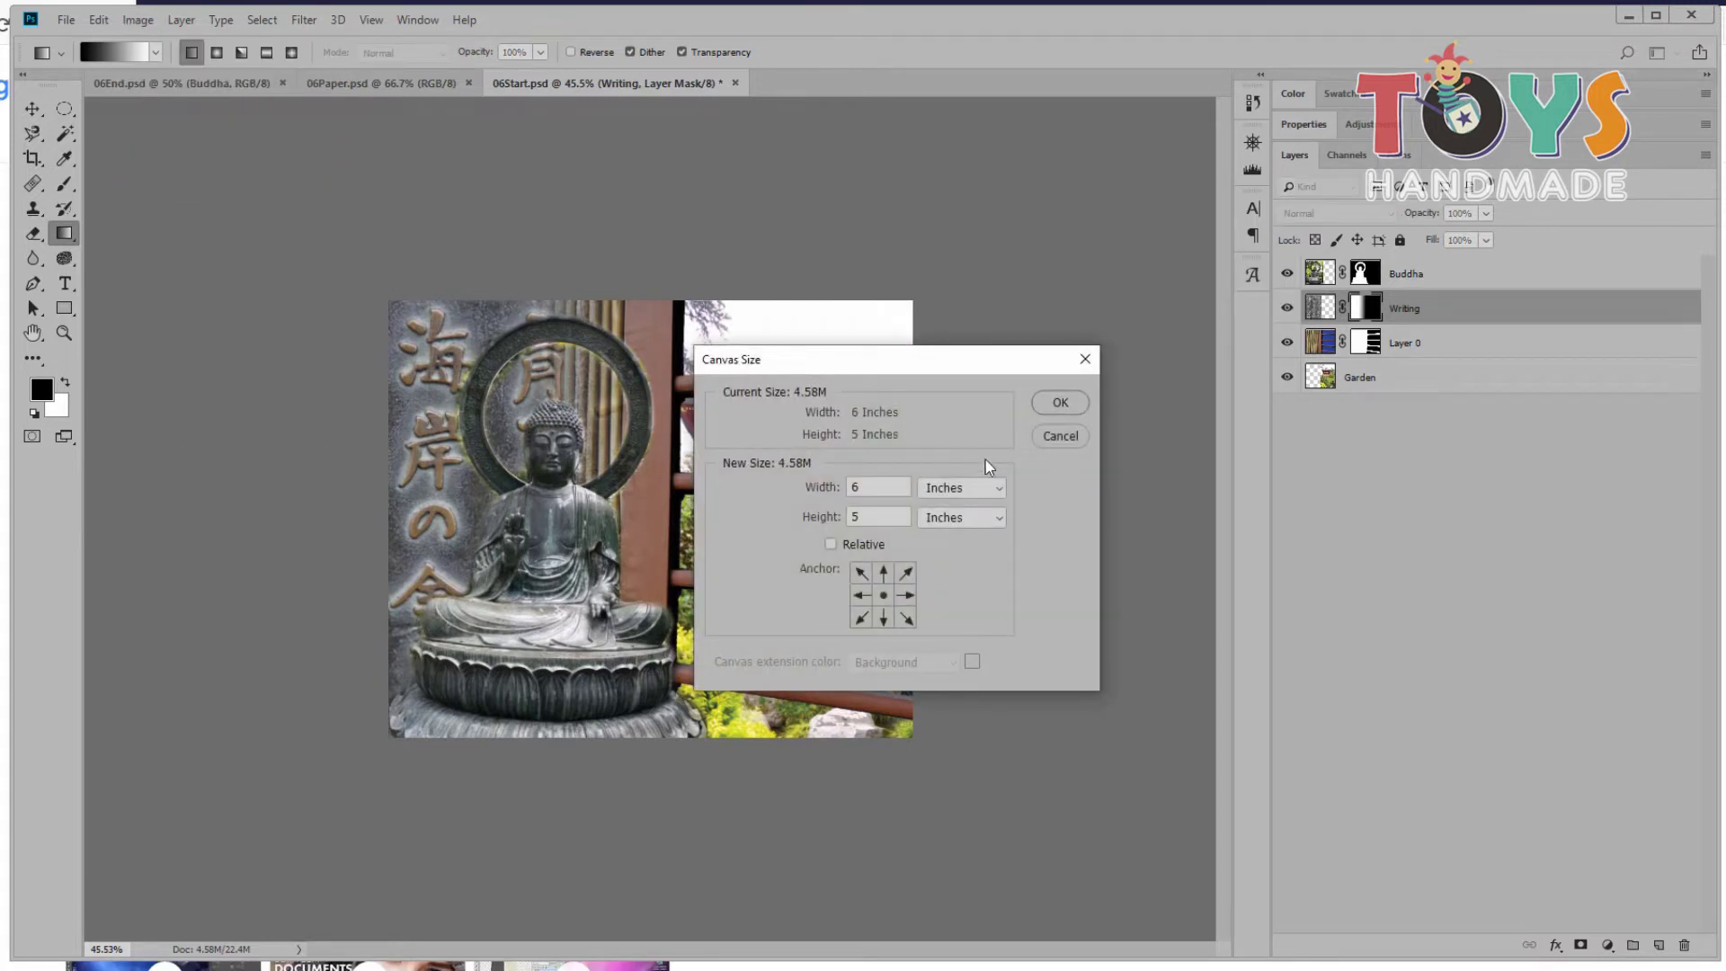
click(1000, 493)
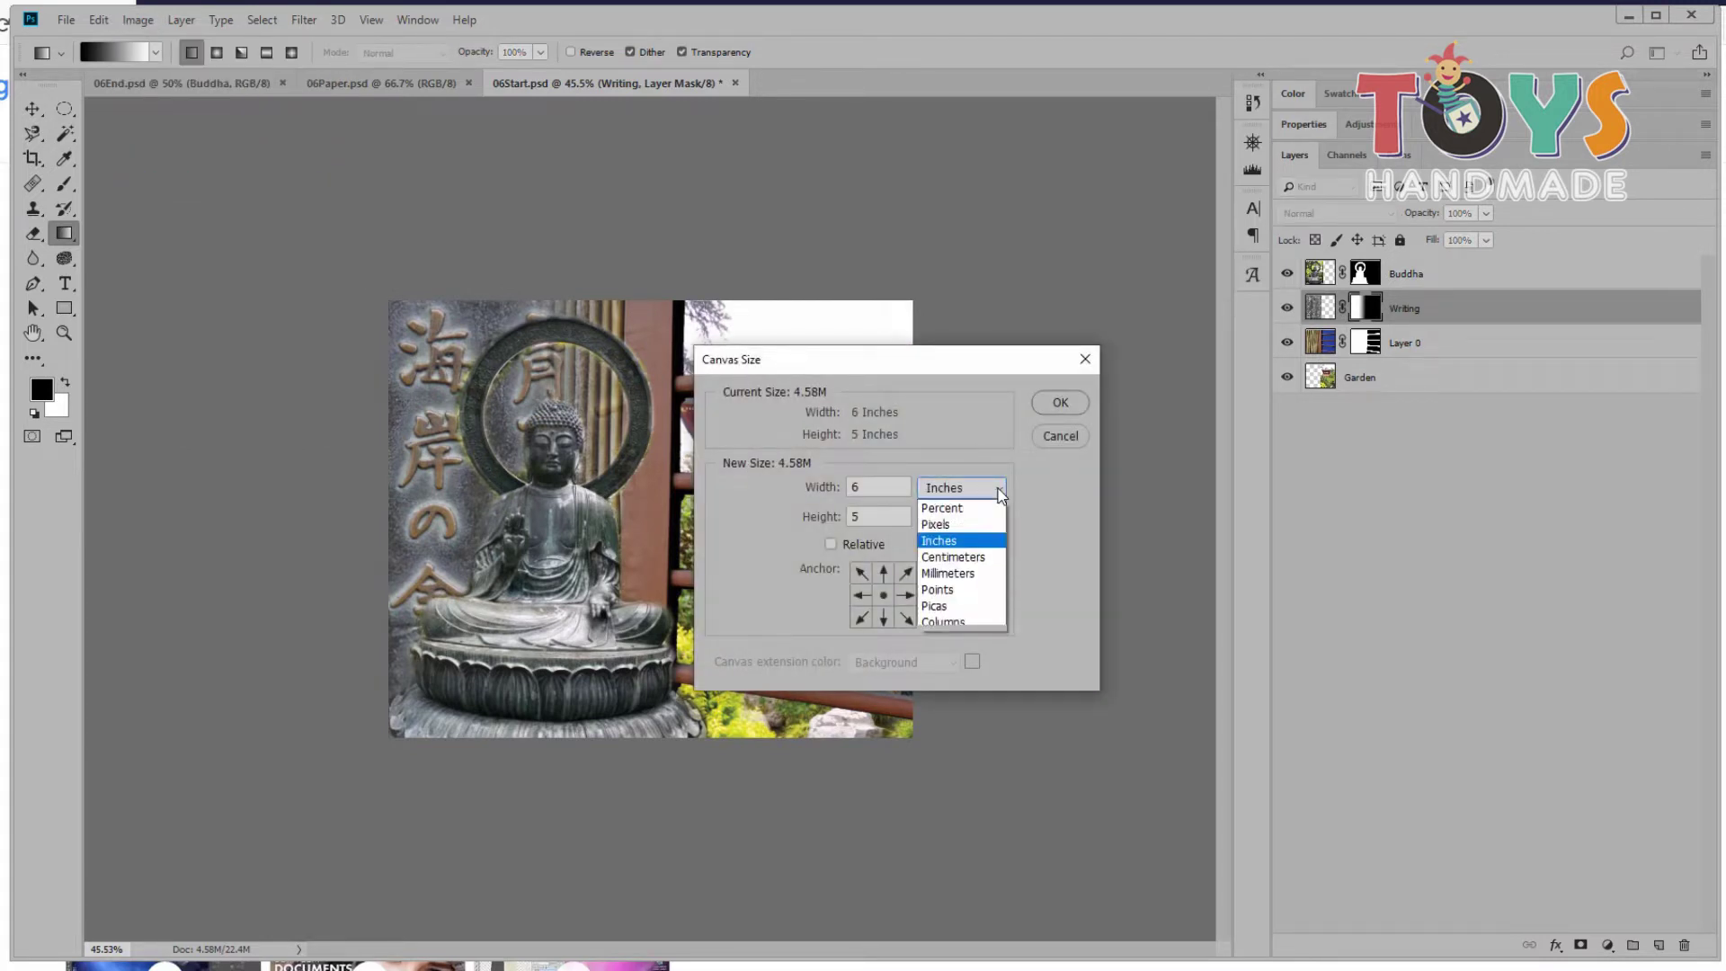
click(947, 554)
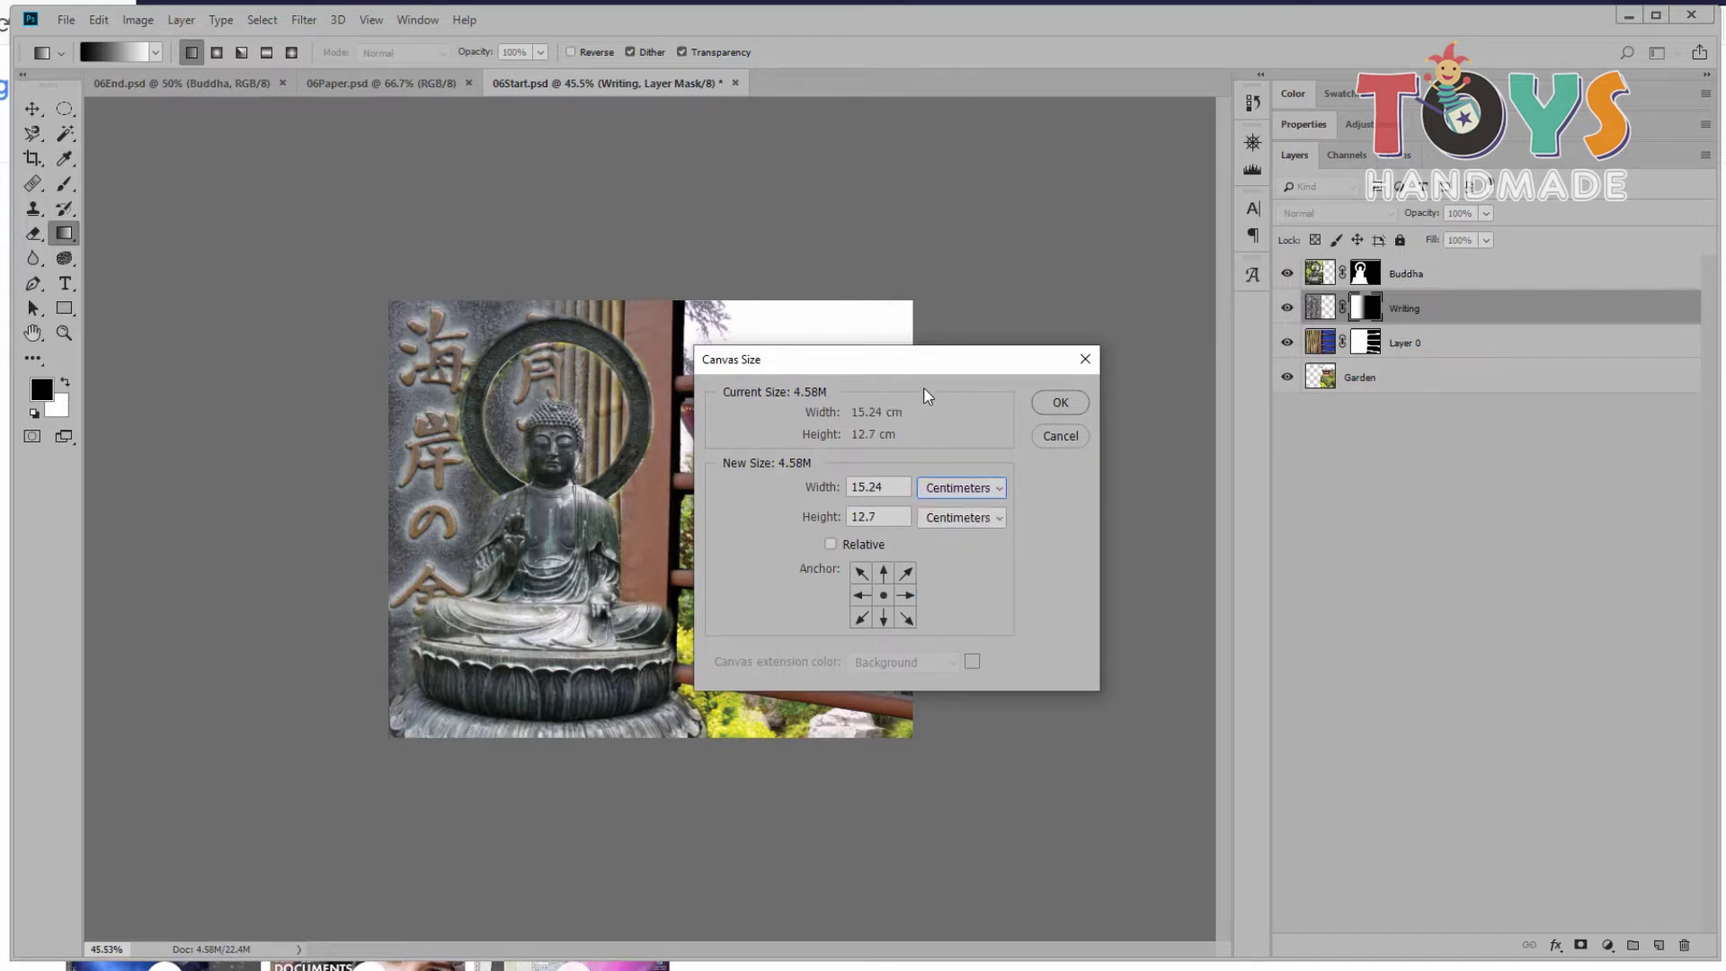
drag(934, 370, 1032, 336)
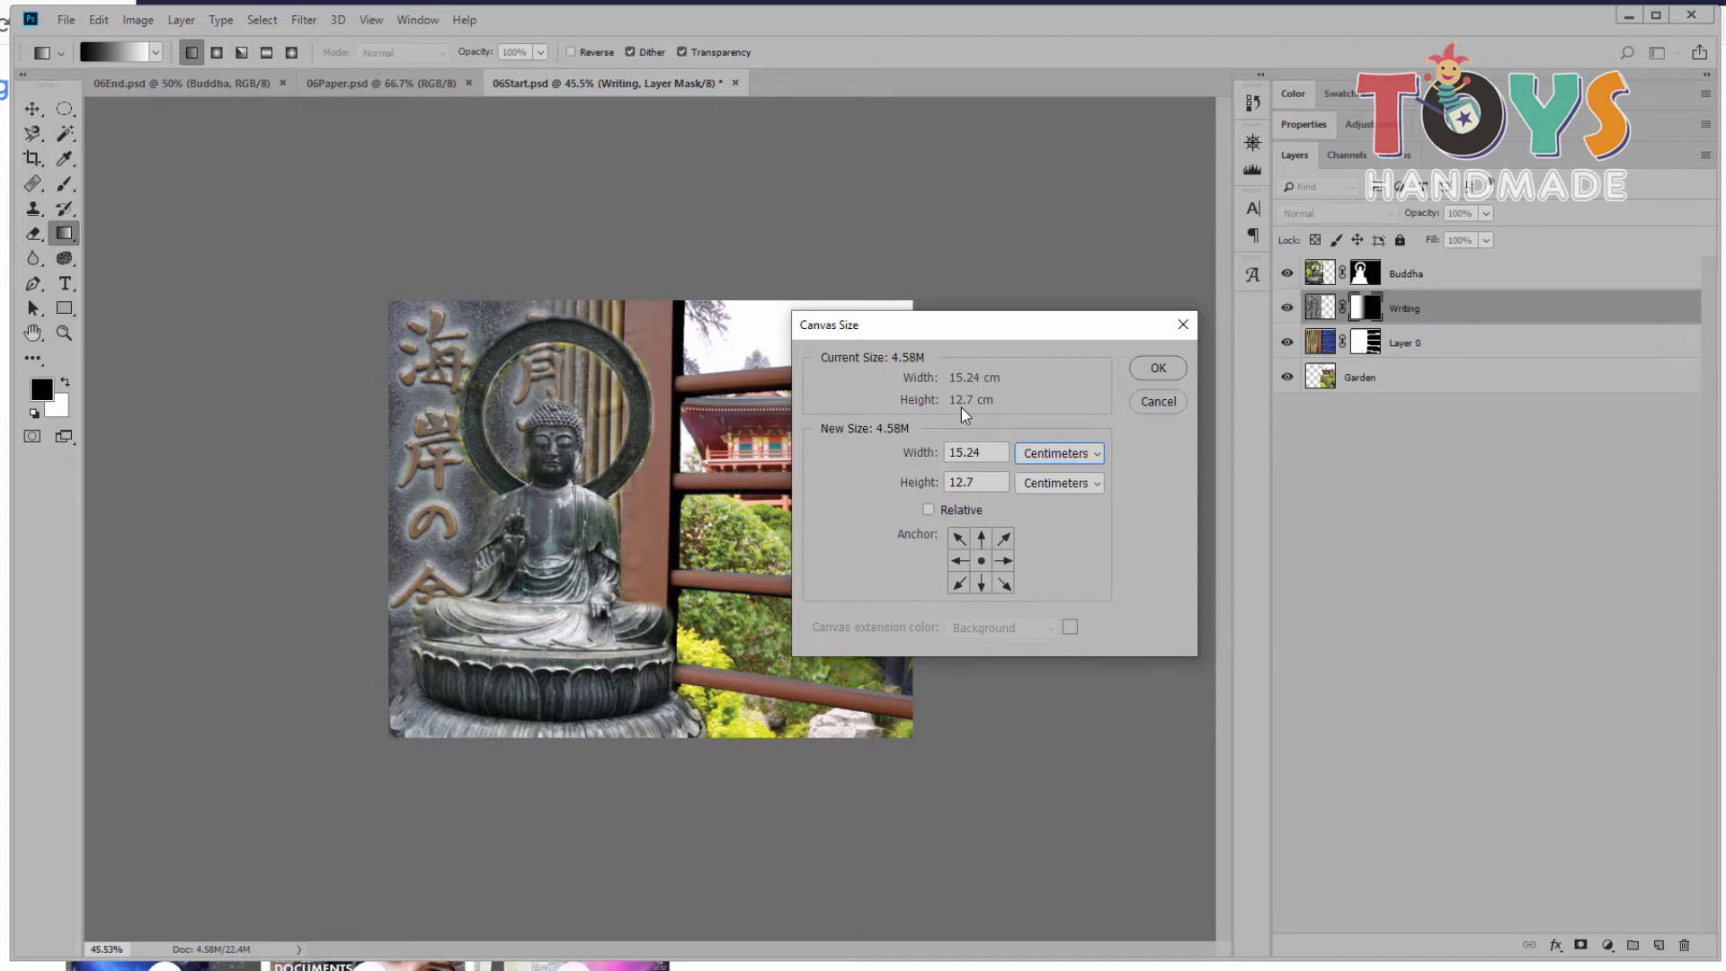
double_click(973, 481)
text(21)
click(1160, 369)
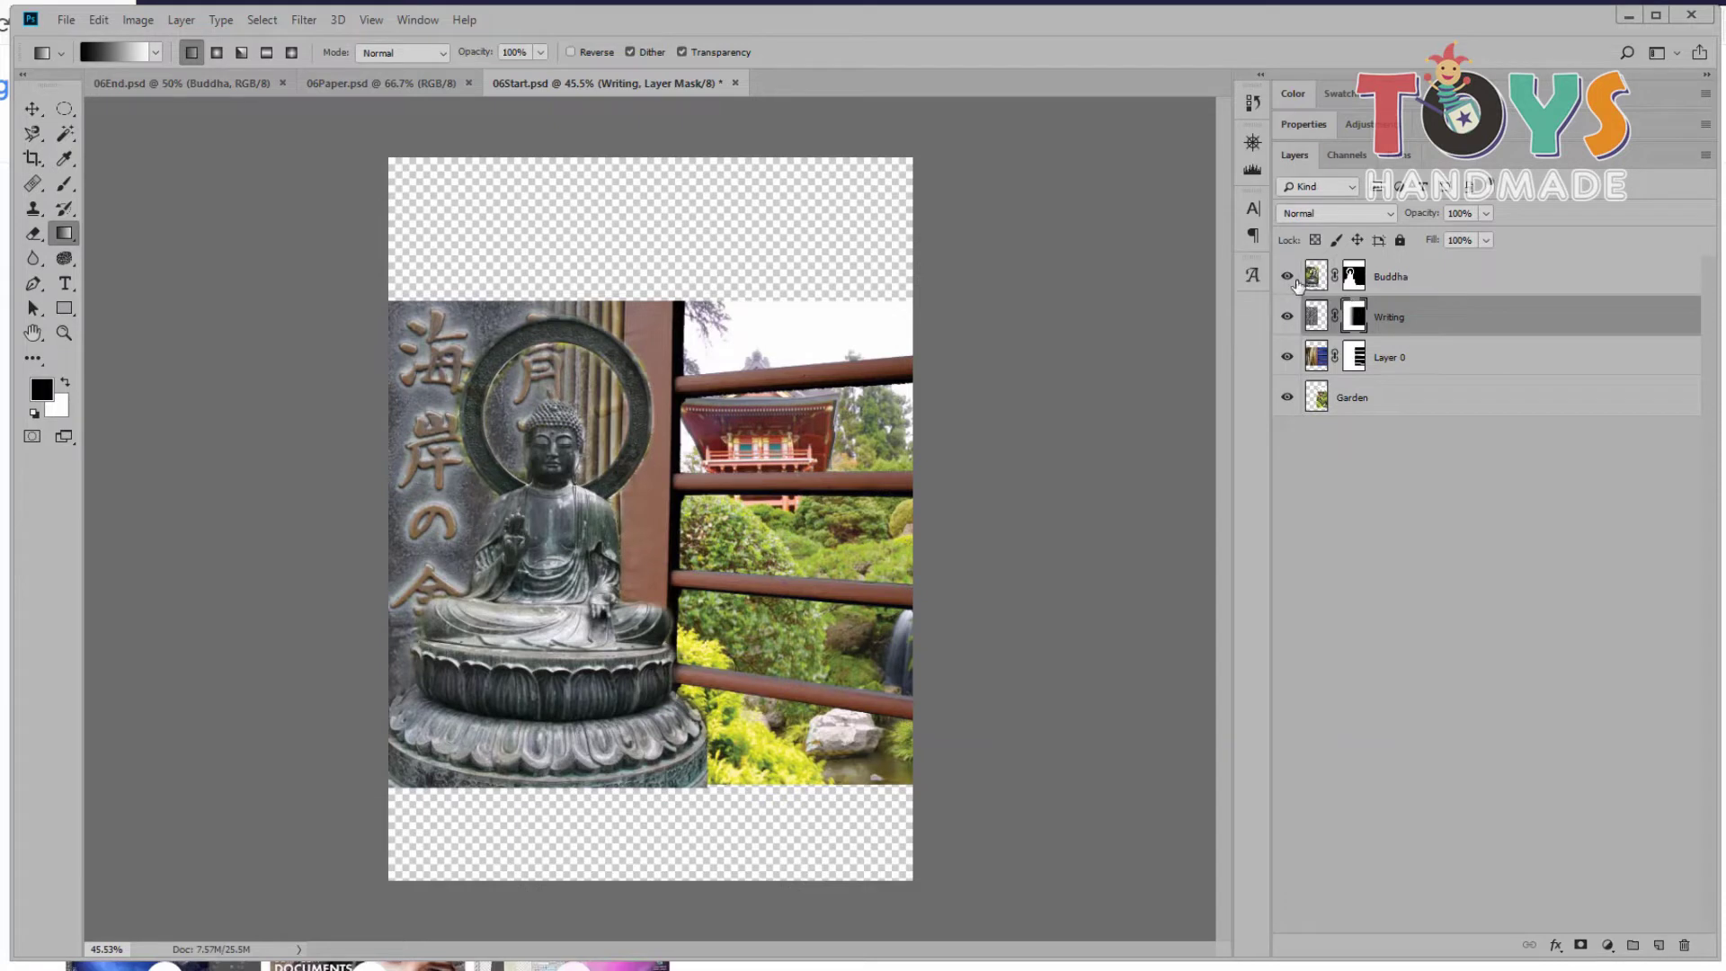
click(1427, 284)
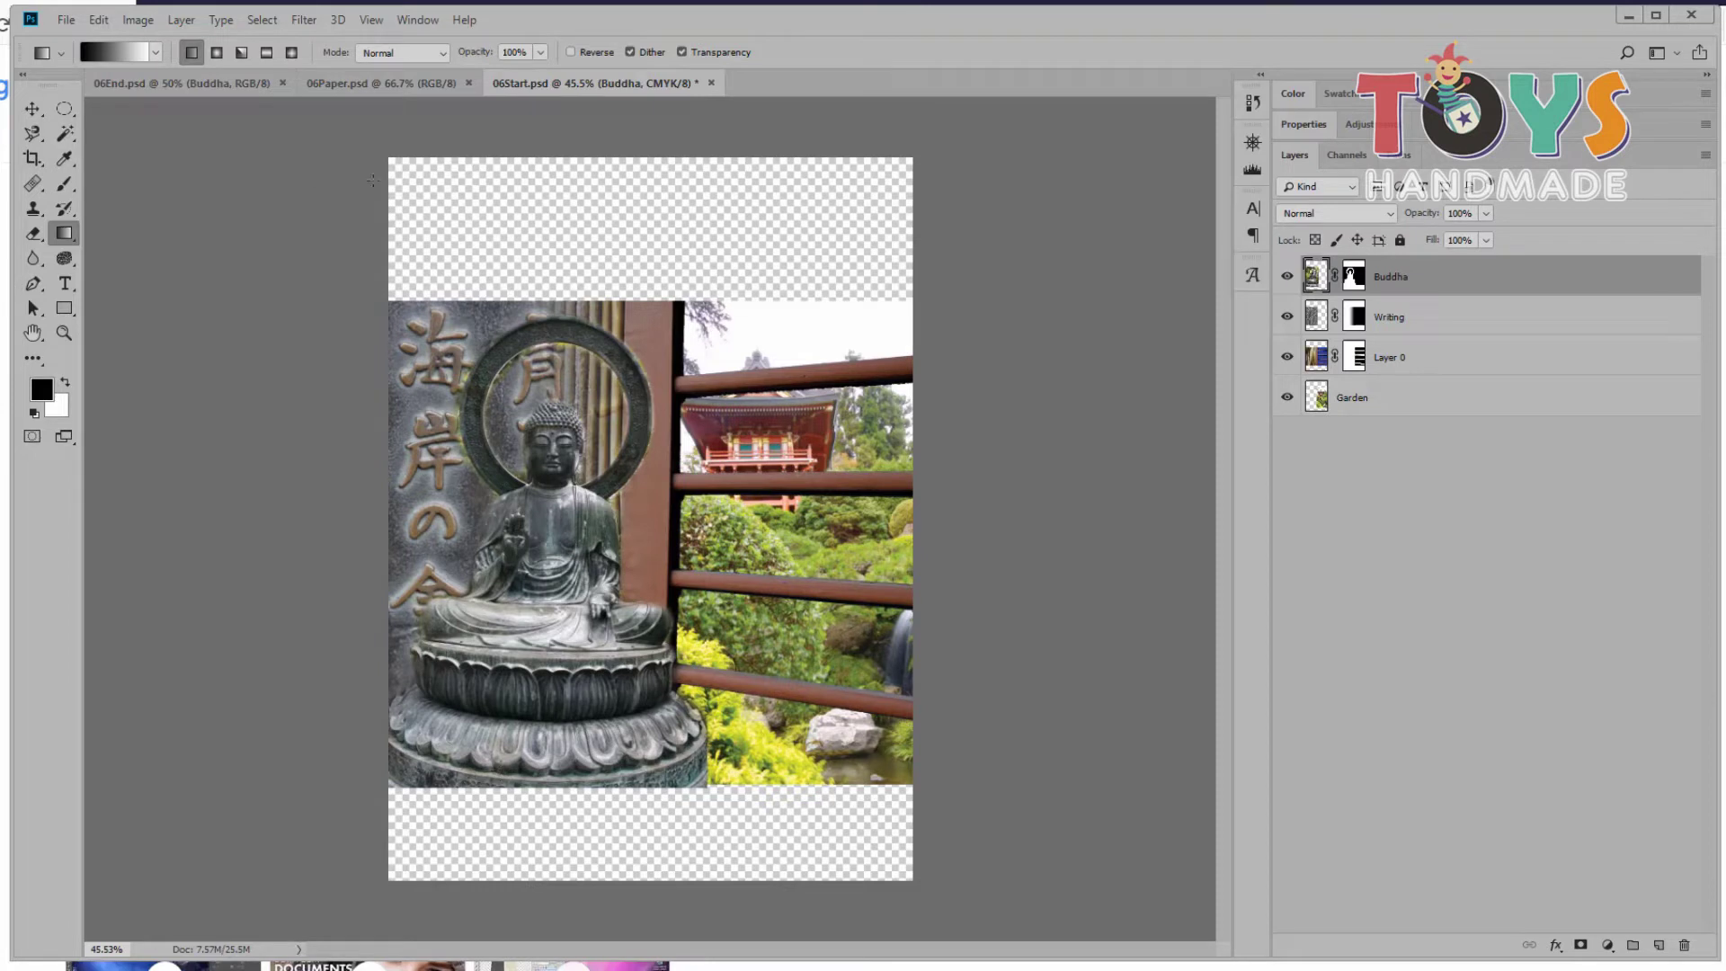
Step: Drag the torn paper from 06Paper.psd into 06Start.psd as Layer 1, positioned at the top
click(382, 83)
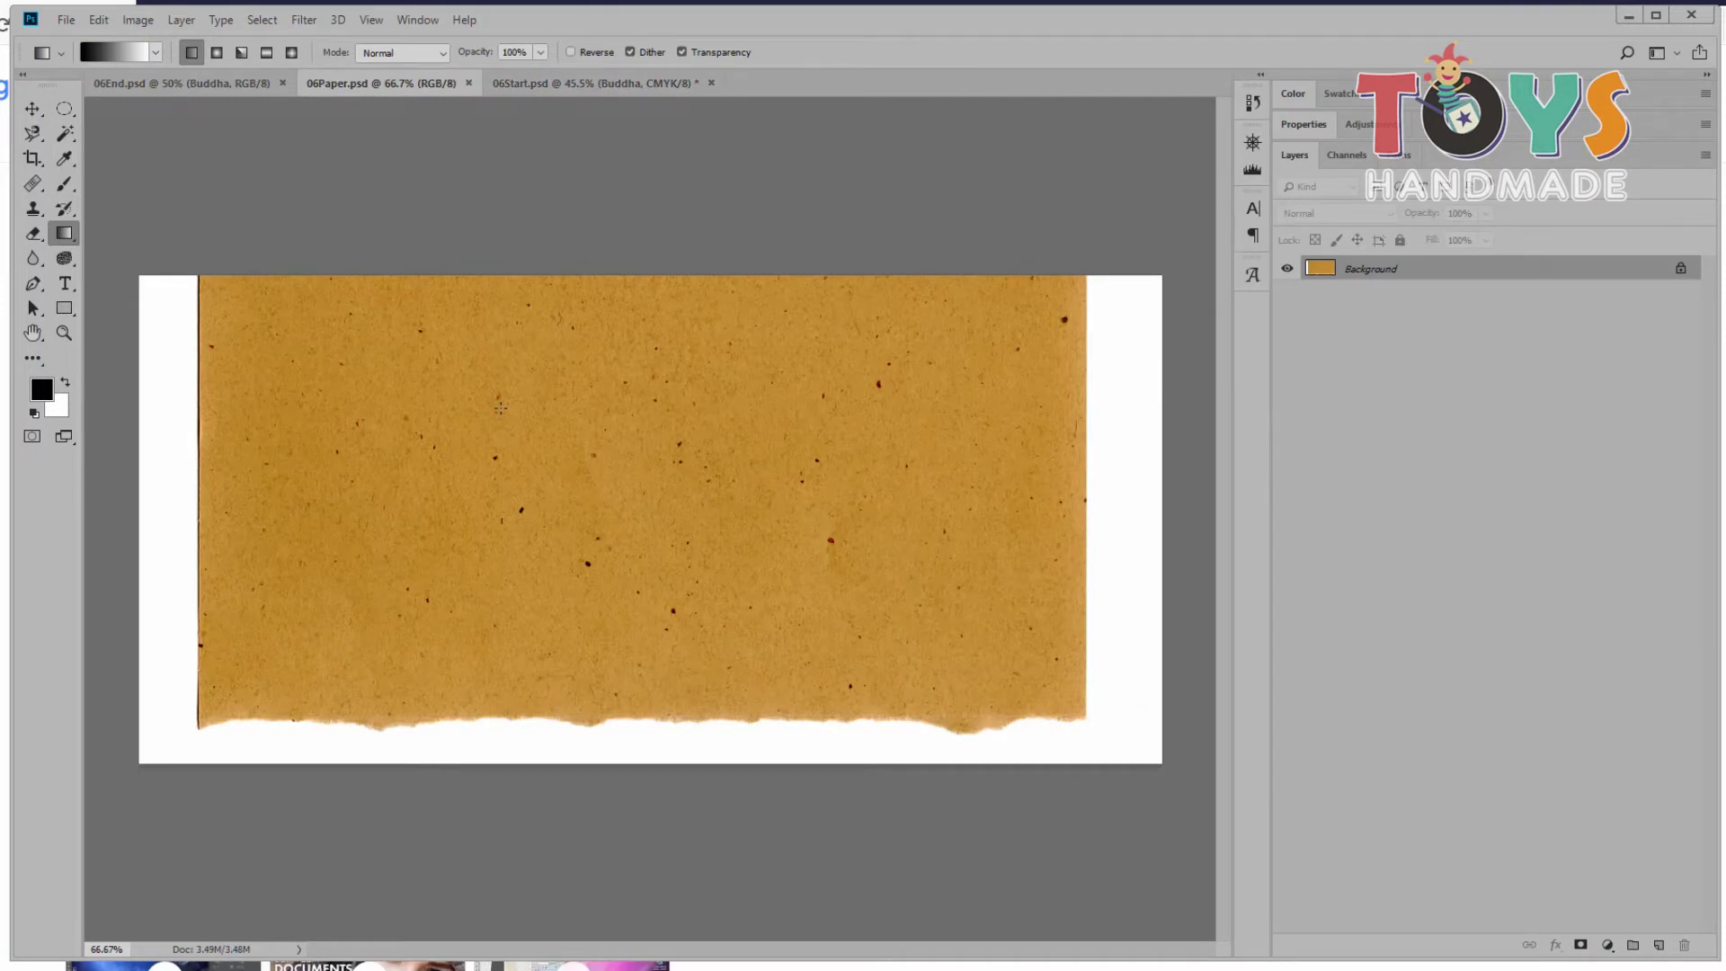
key(v)
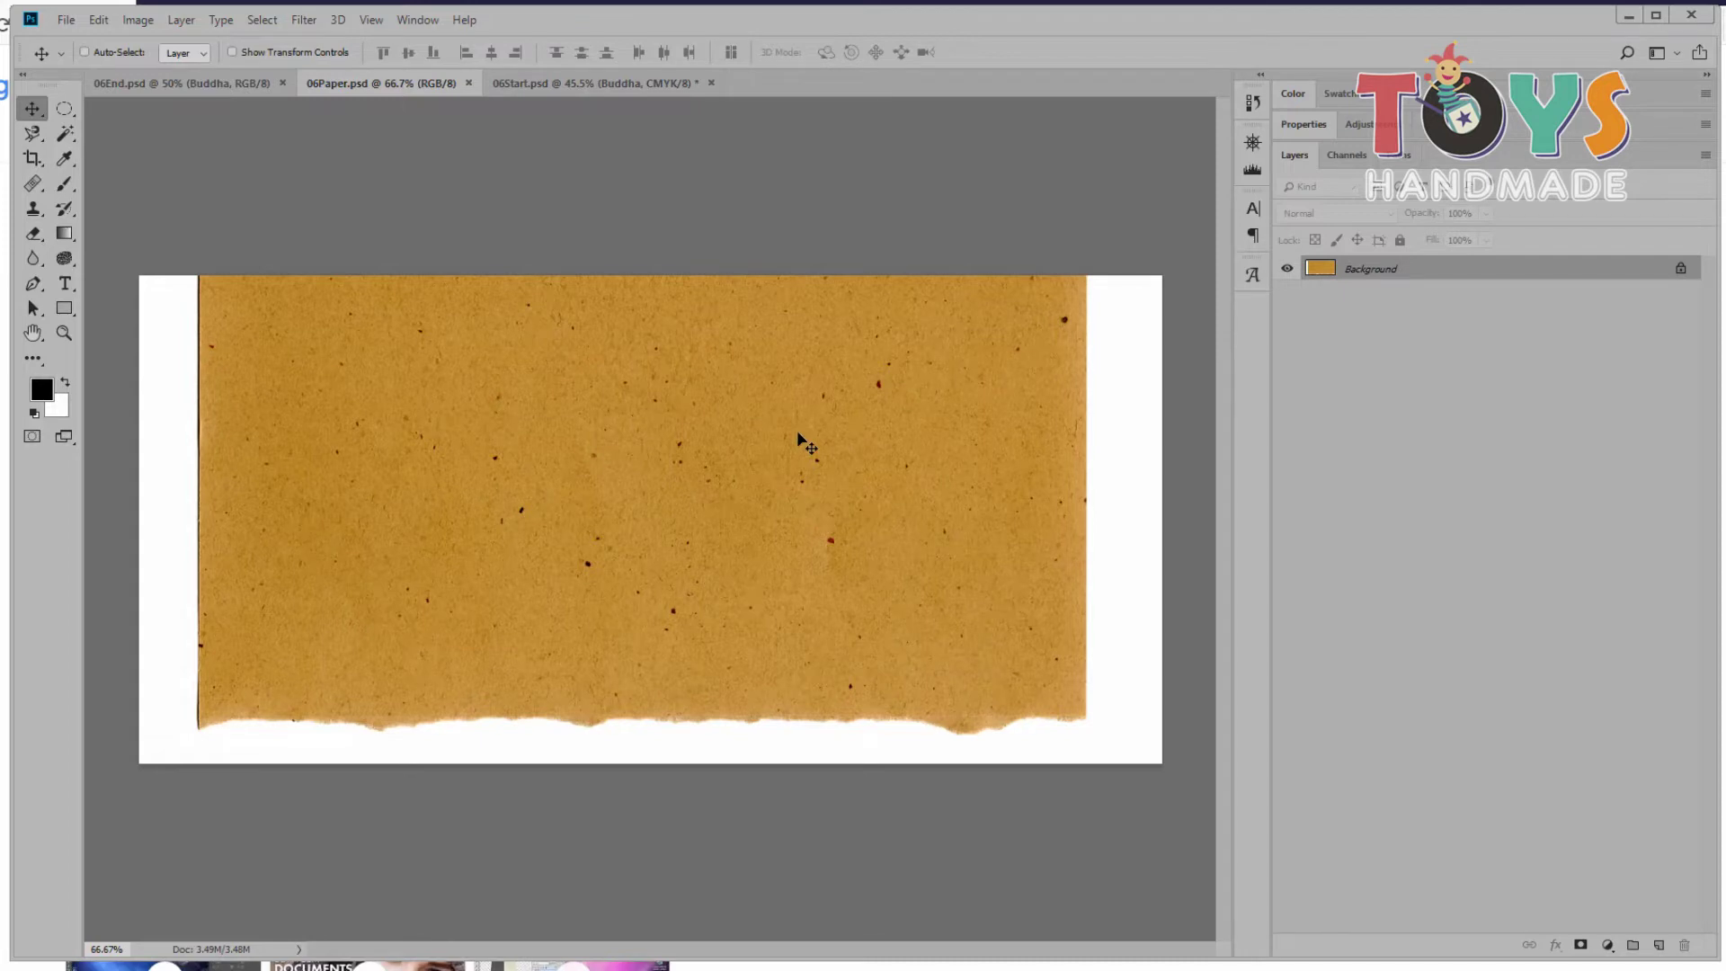
drag(806, 441, 549, 82)
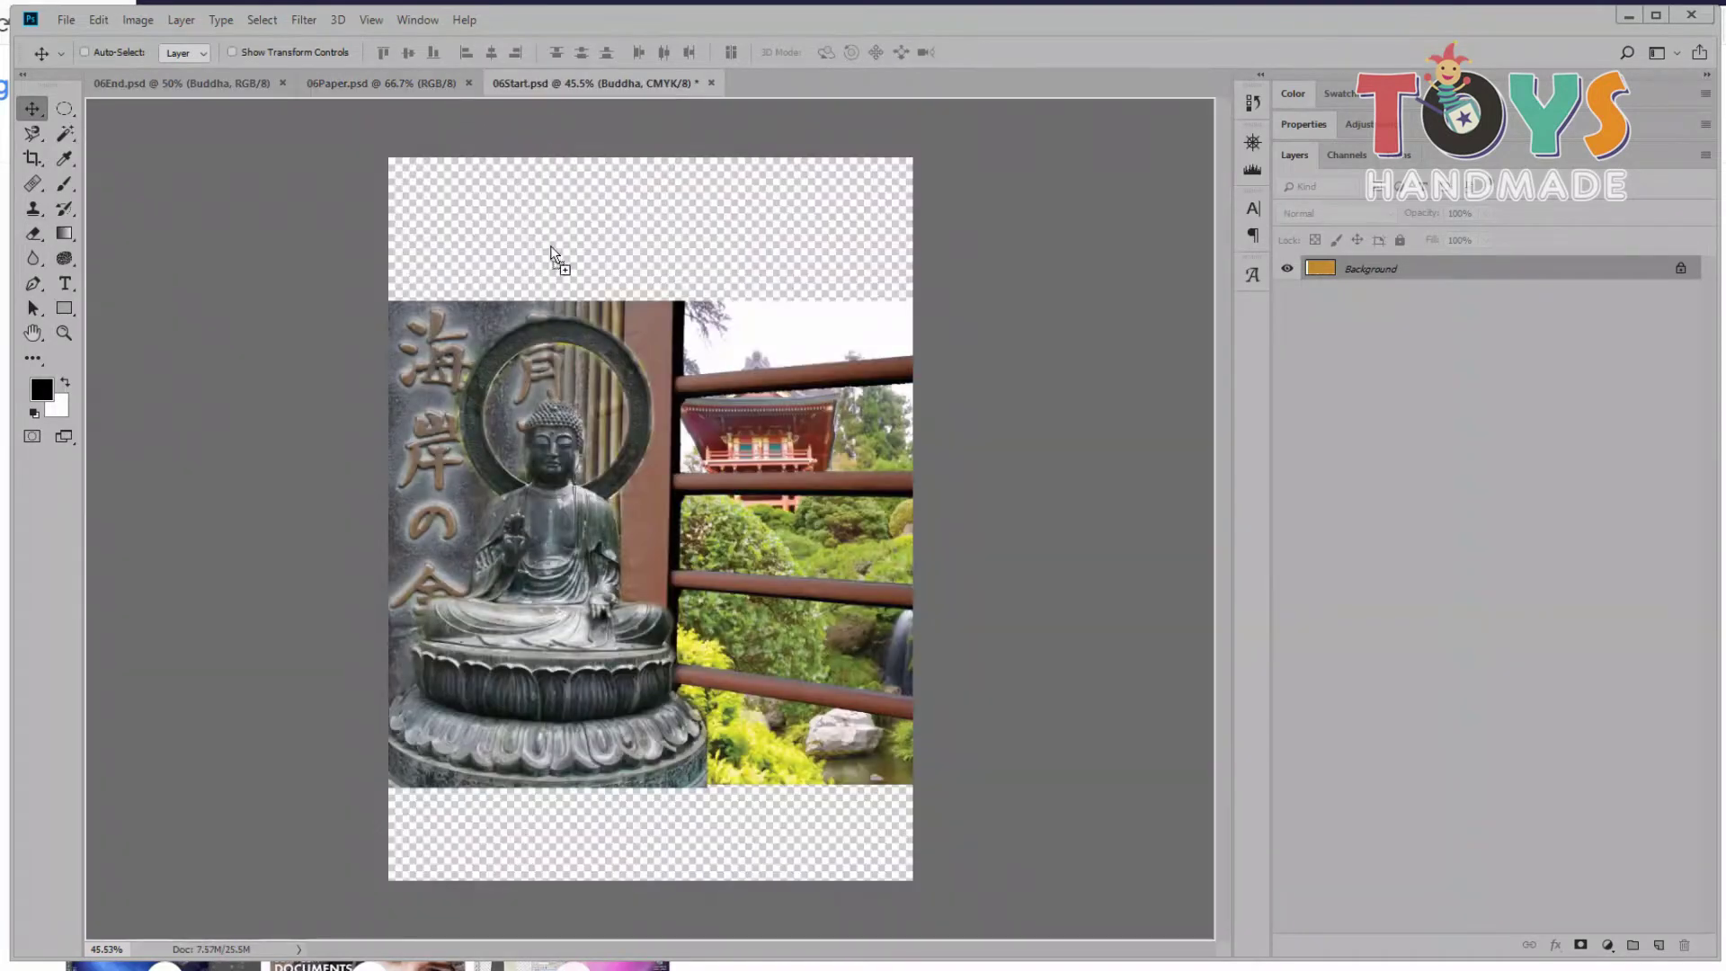
drag(548, 82, 591, 346)
mouse_move(528, 396)
mouse_down()
mouse_move(681, 386)
mouse_move(629, 328)
mouse_up()
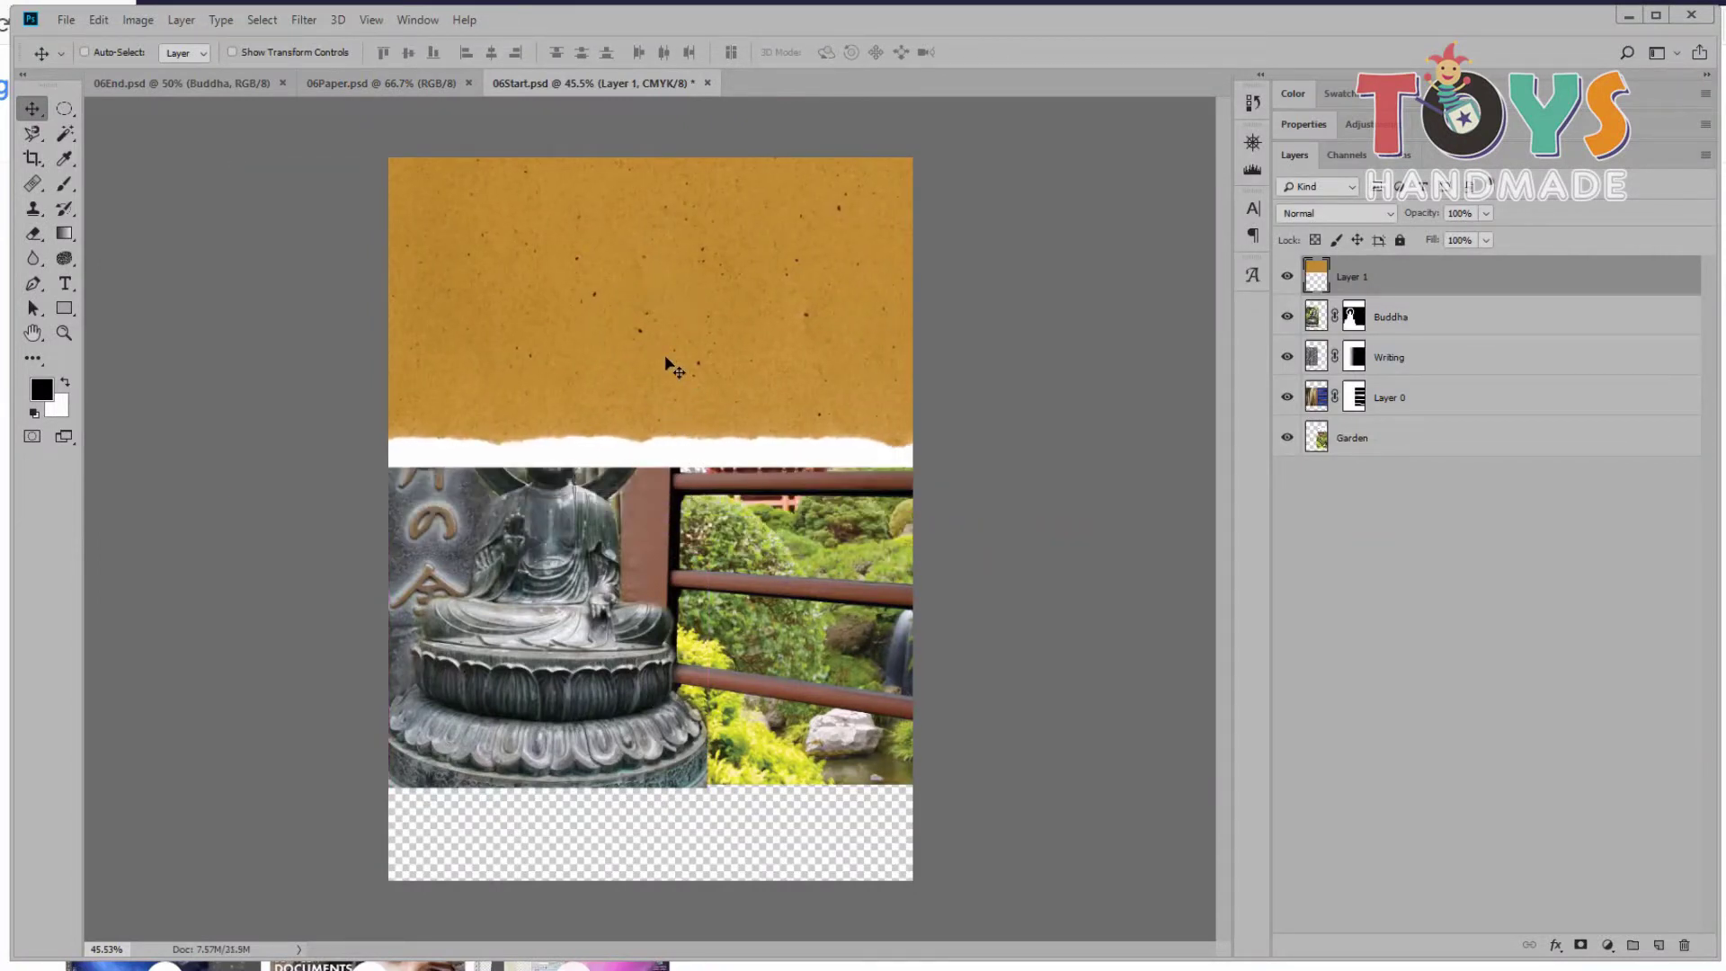
Step: Free-transform the paper layer to about 58% and move it down and left over the collage
key(ctrl+t)
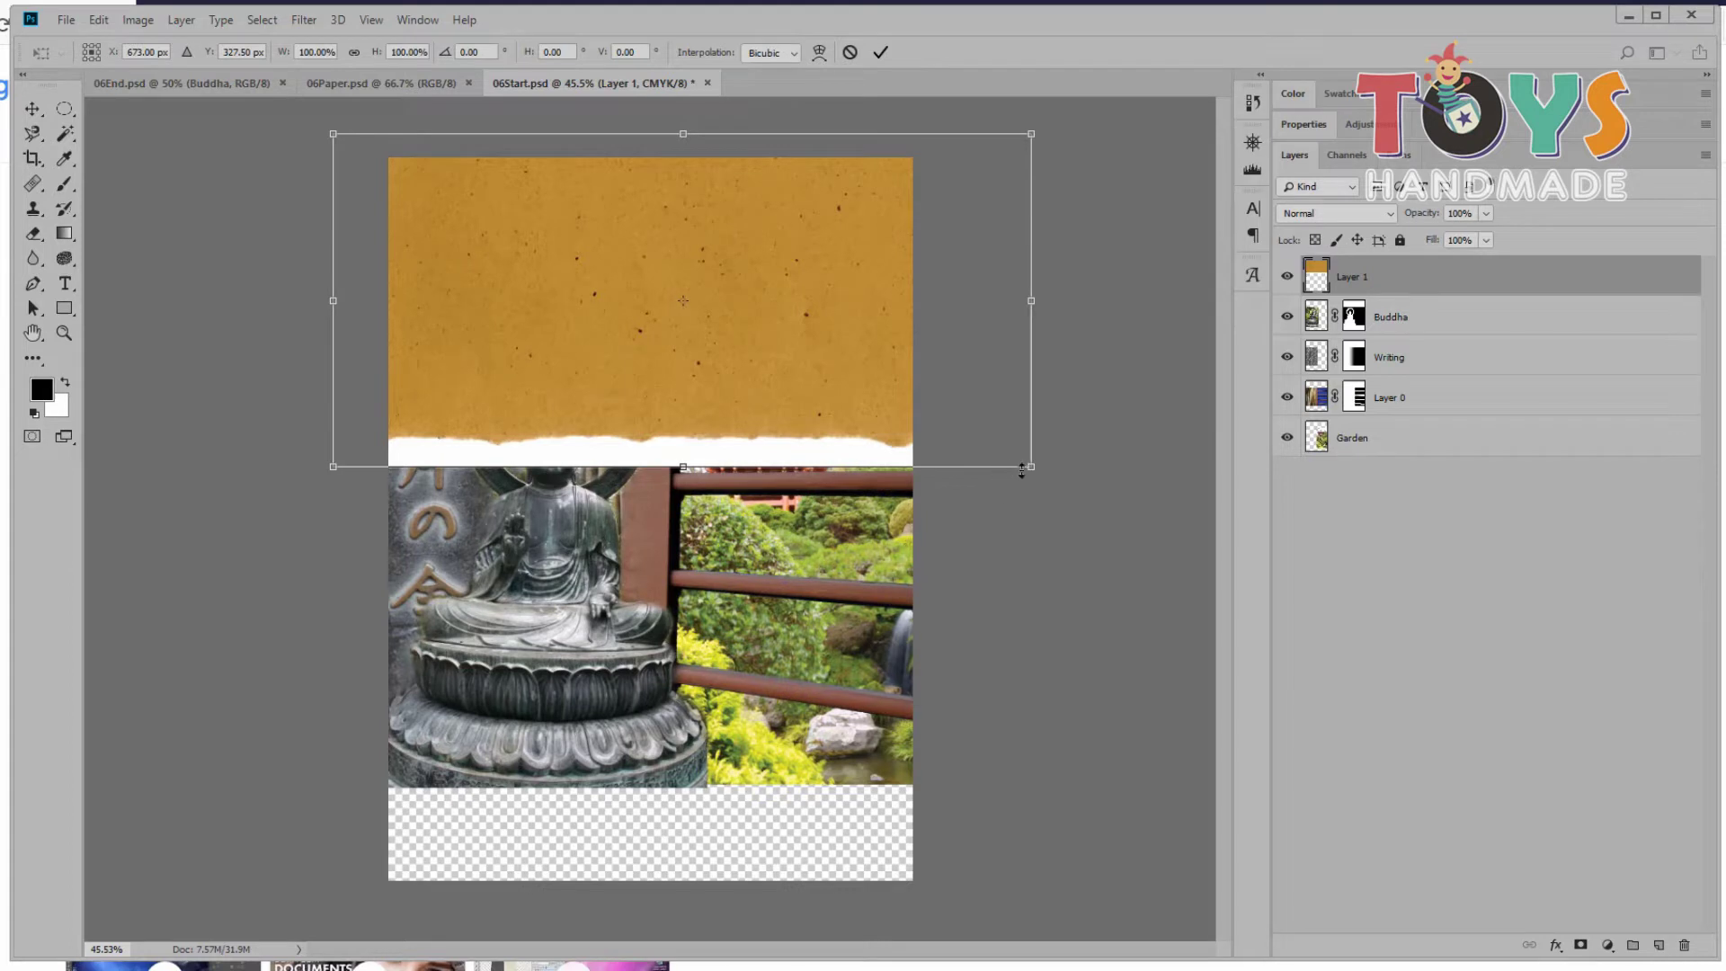
drag(1021, 469, 886, 397)
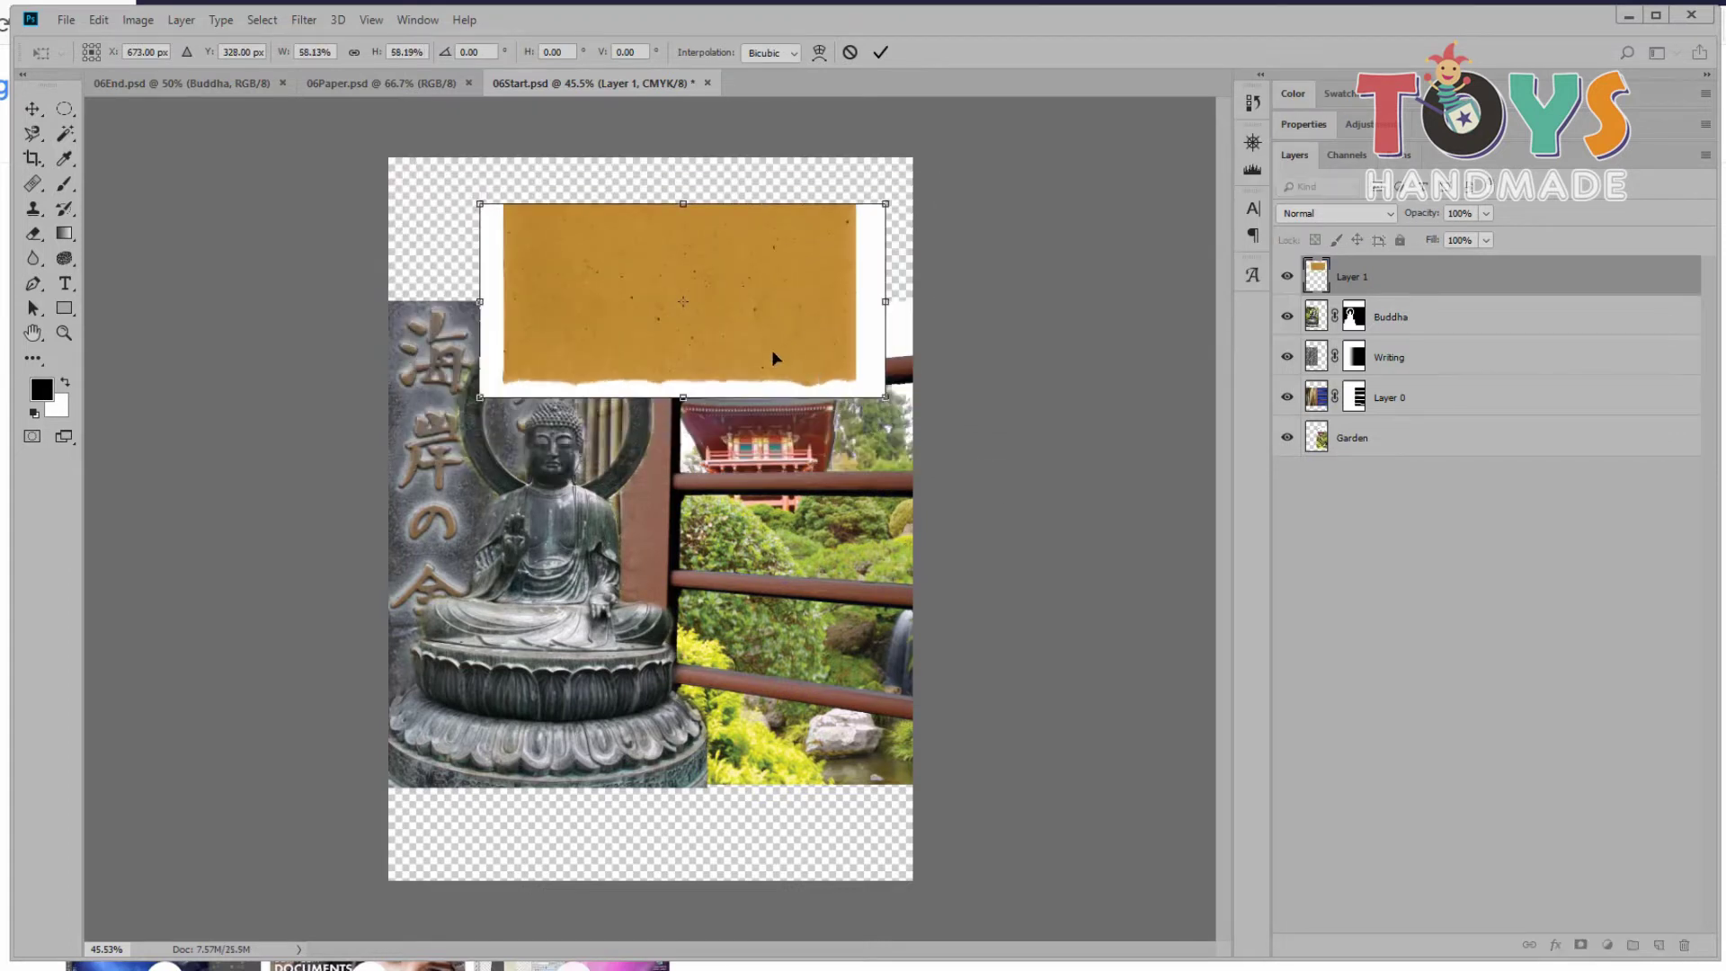
drag(773, 354, 726, 395)
key(Return)
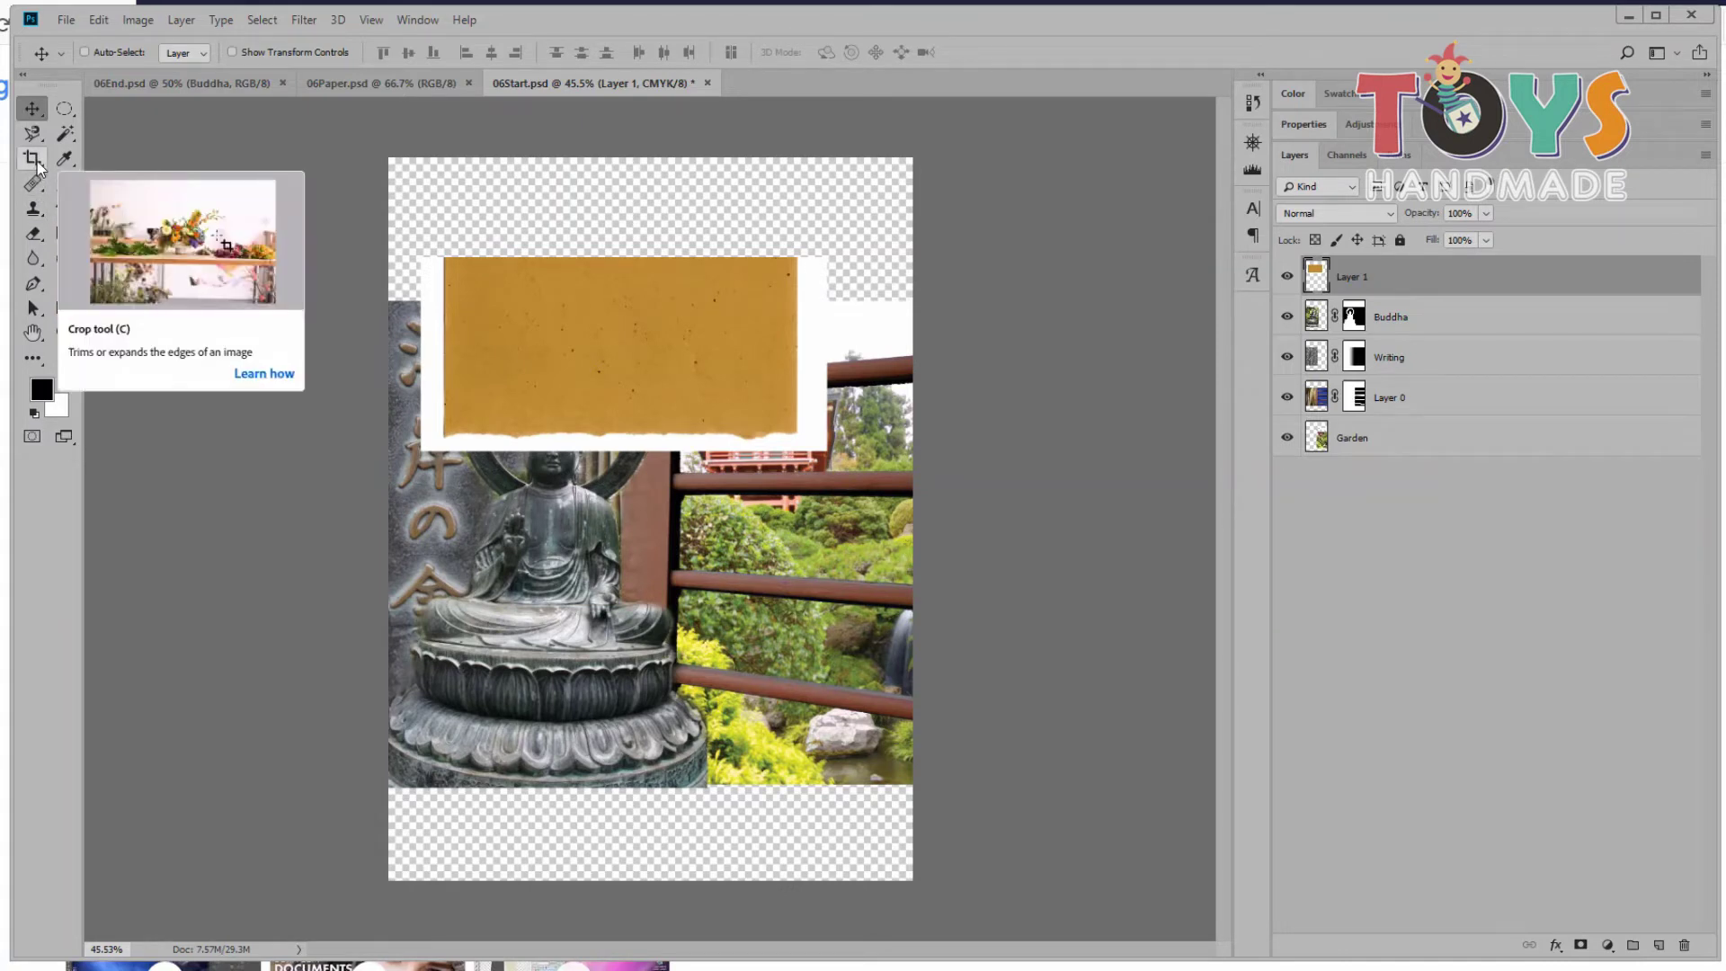
Step: Erase the paper layer's white border with the Magic Eraser Tool
drag(40, 235, 88, 234)
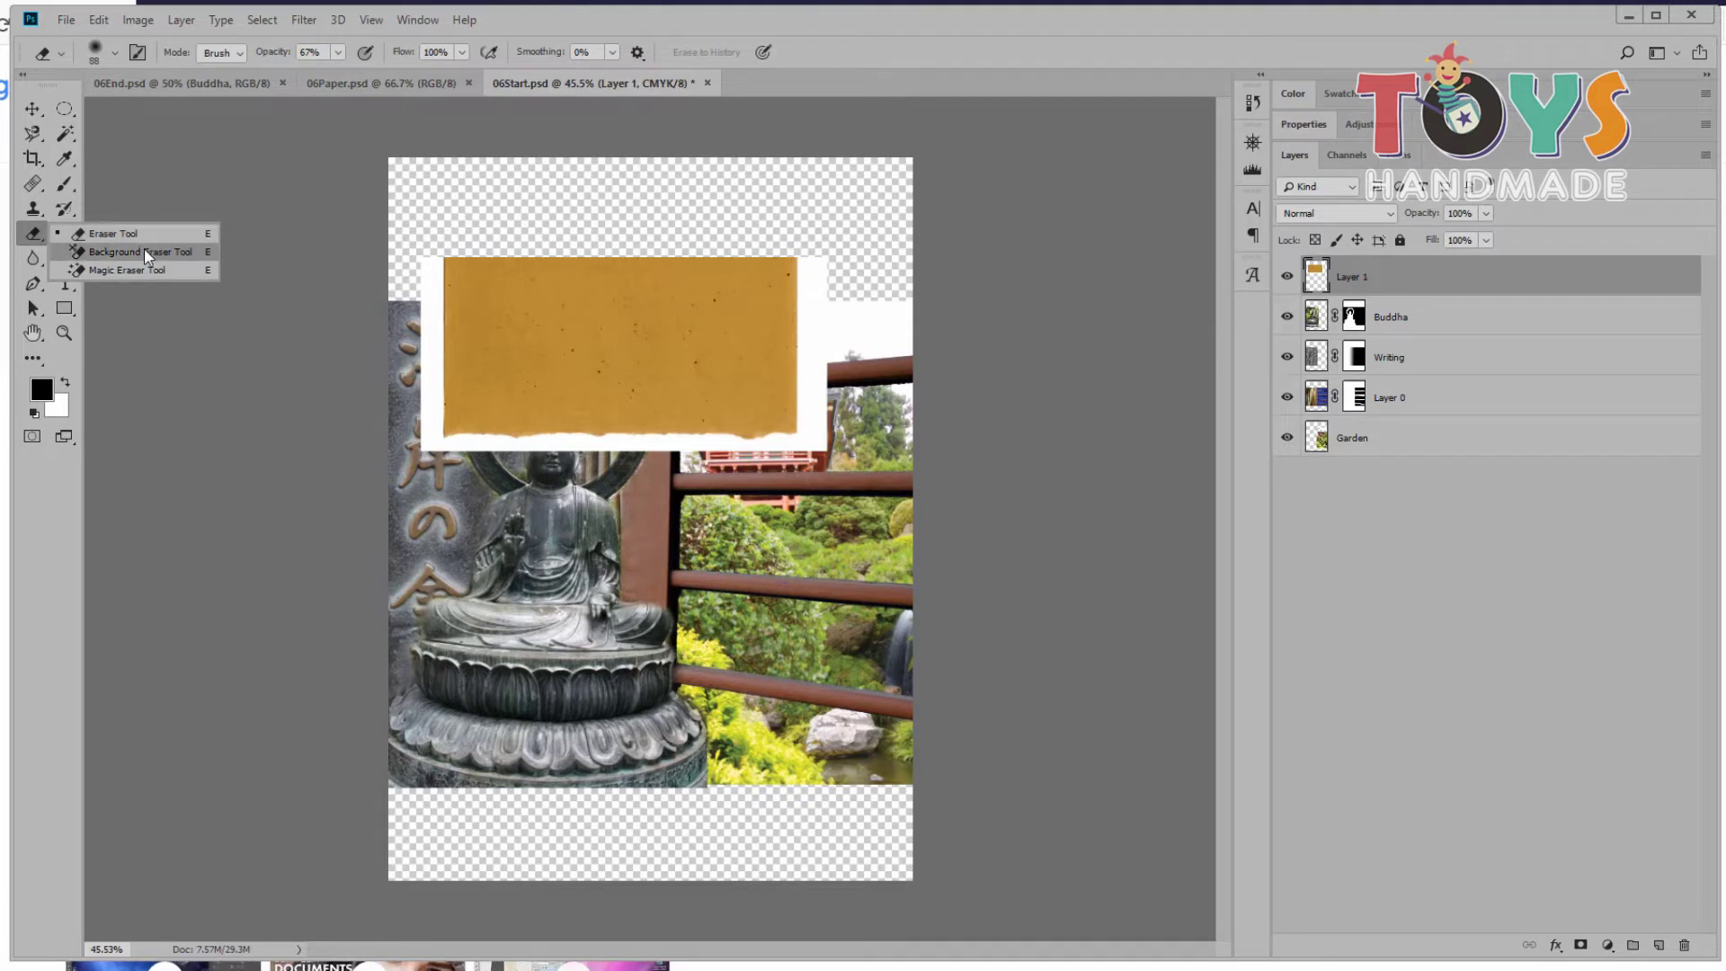
click(117, 267)
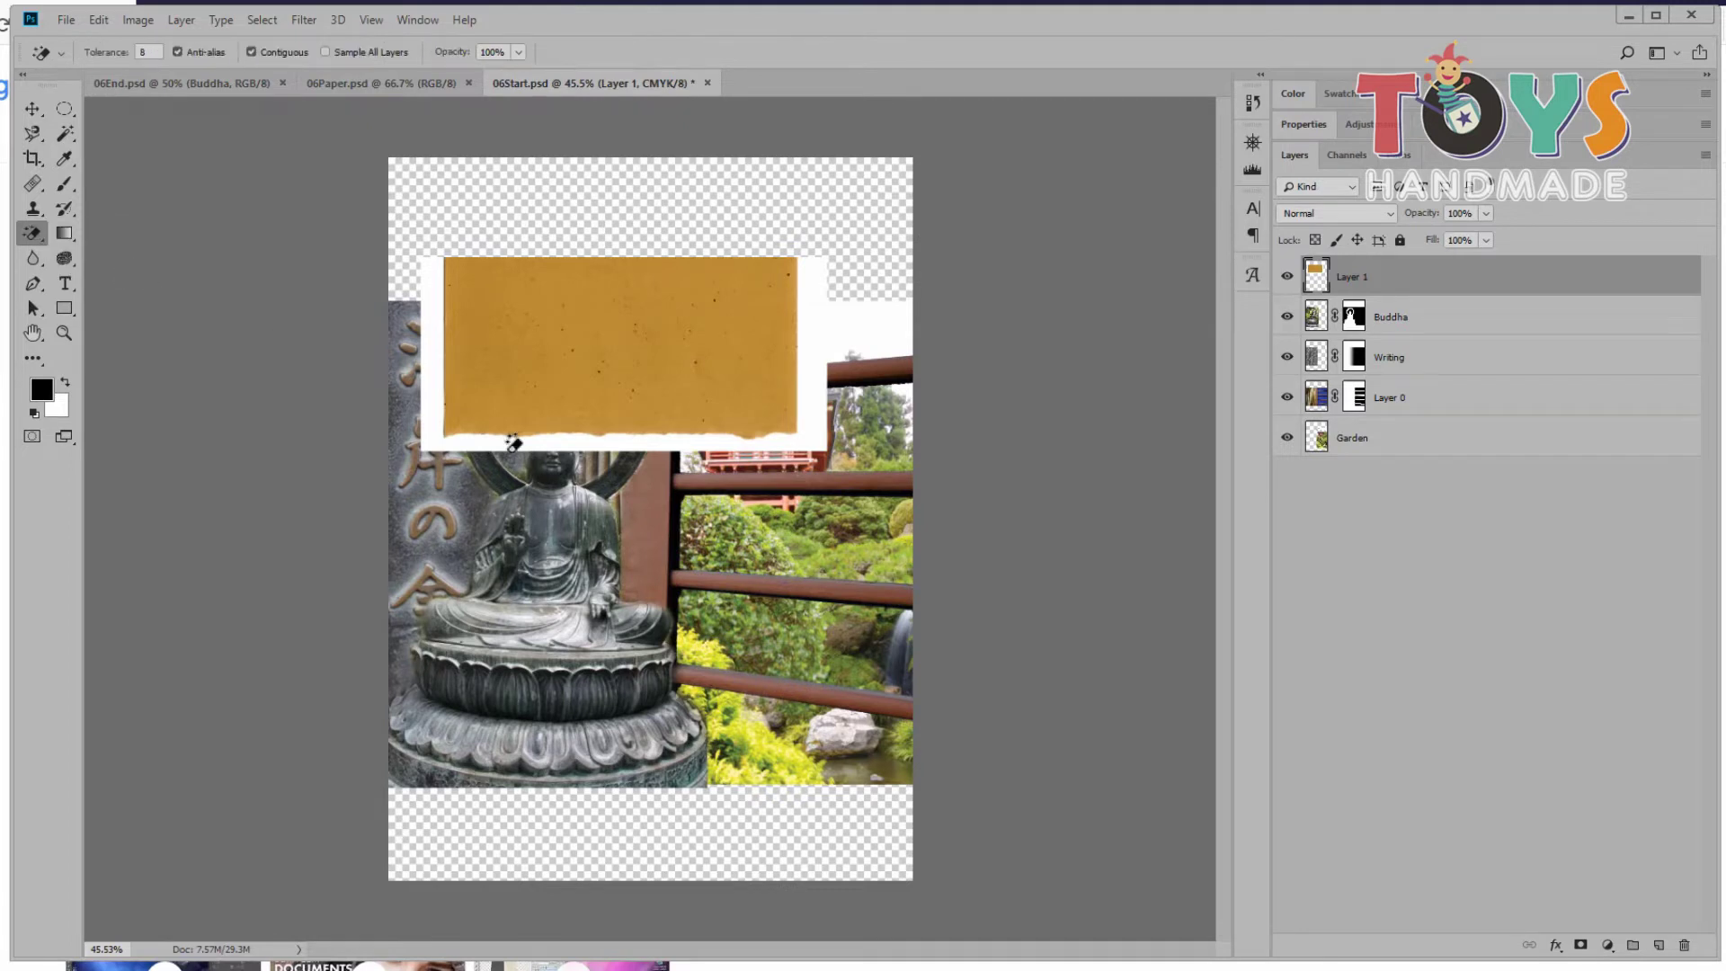
click(433, 279)
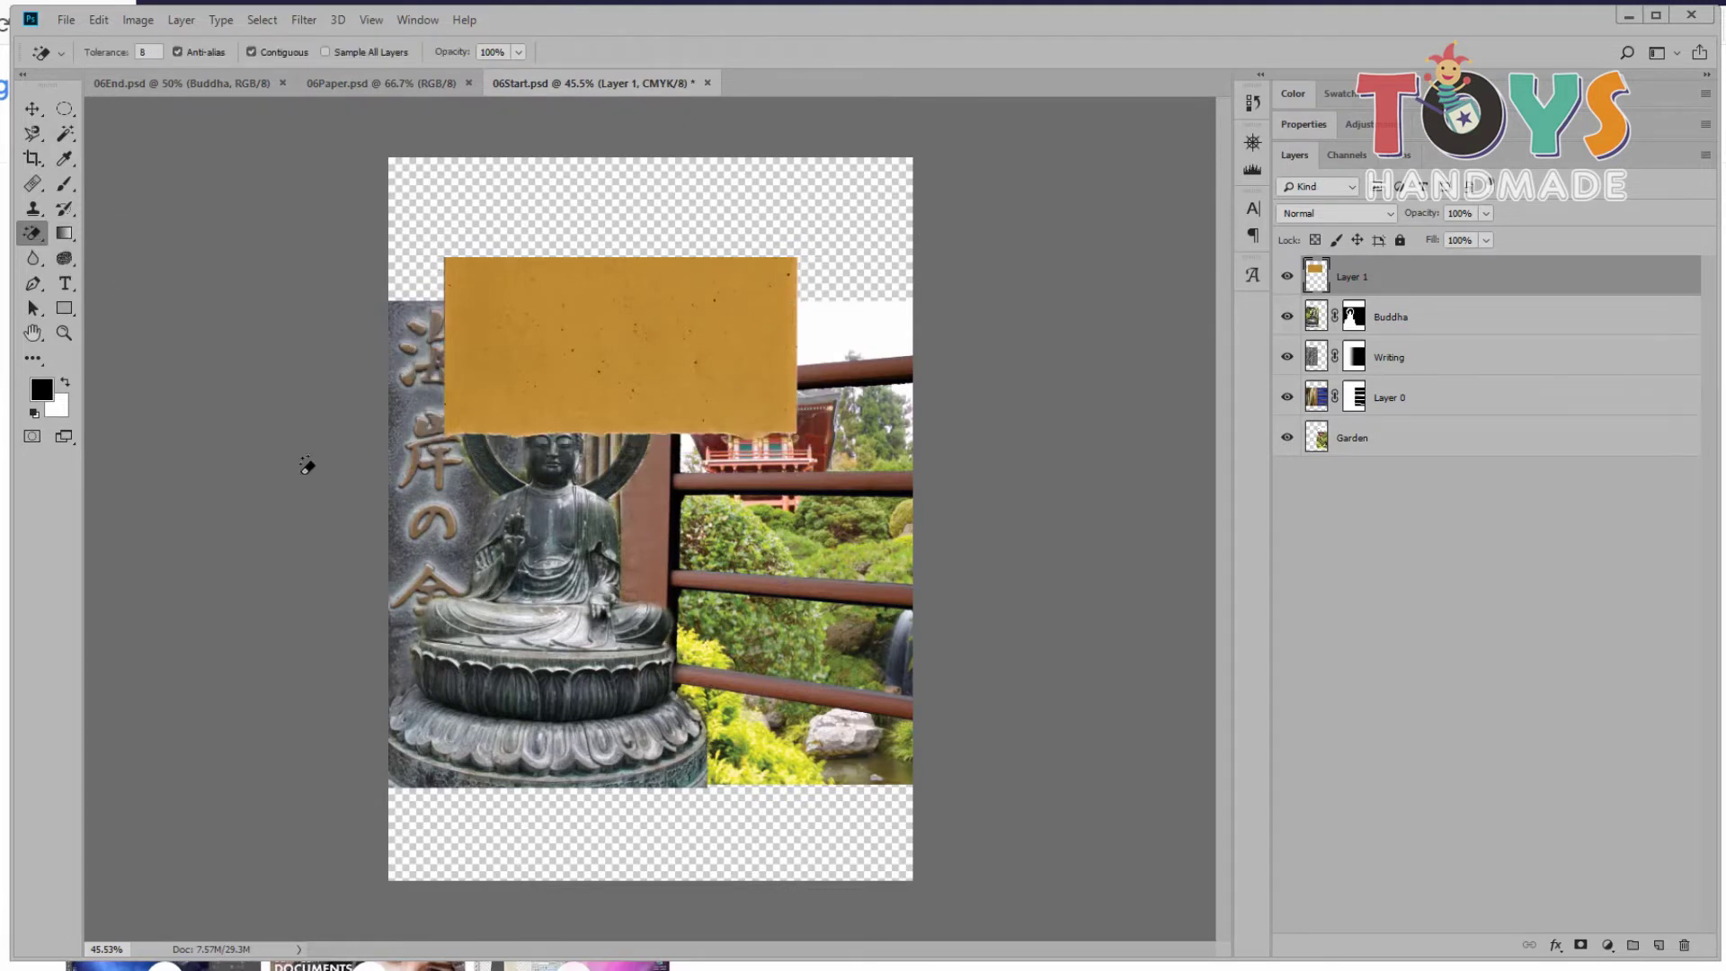
Step: Enlarge the torn paper Layer 1 to about 153% and stretch it across the cover's top edge
click(31, 109)
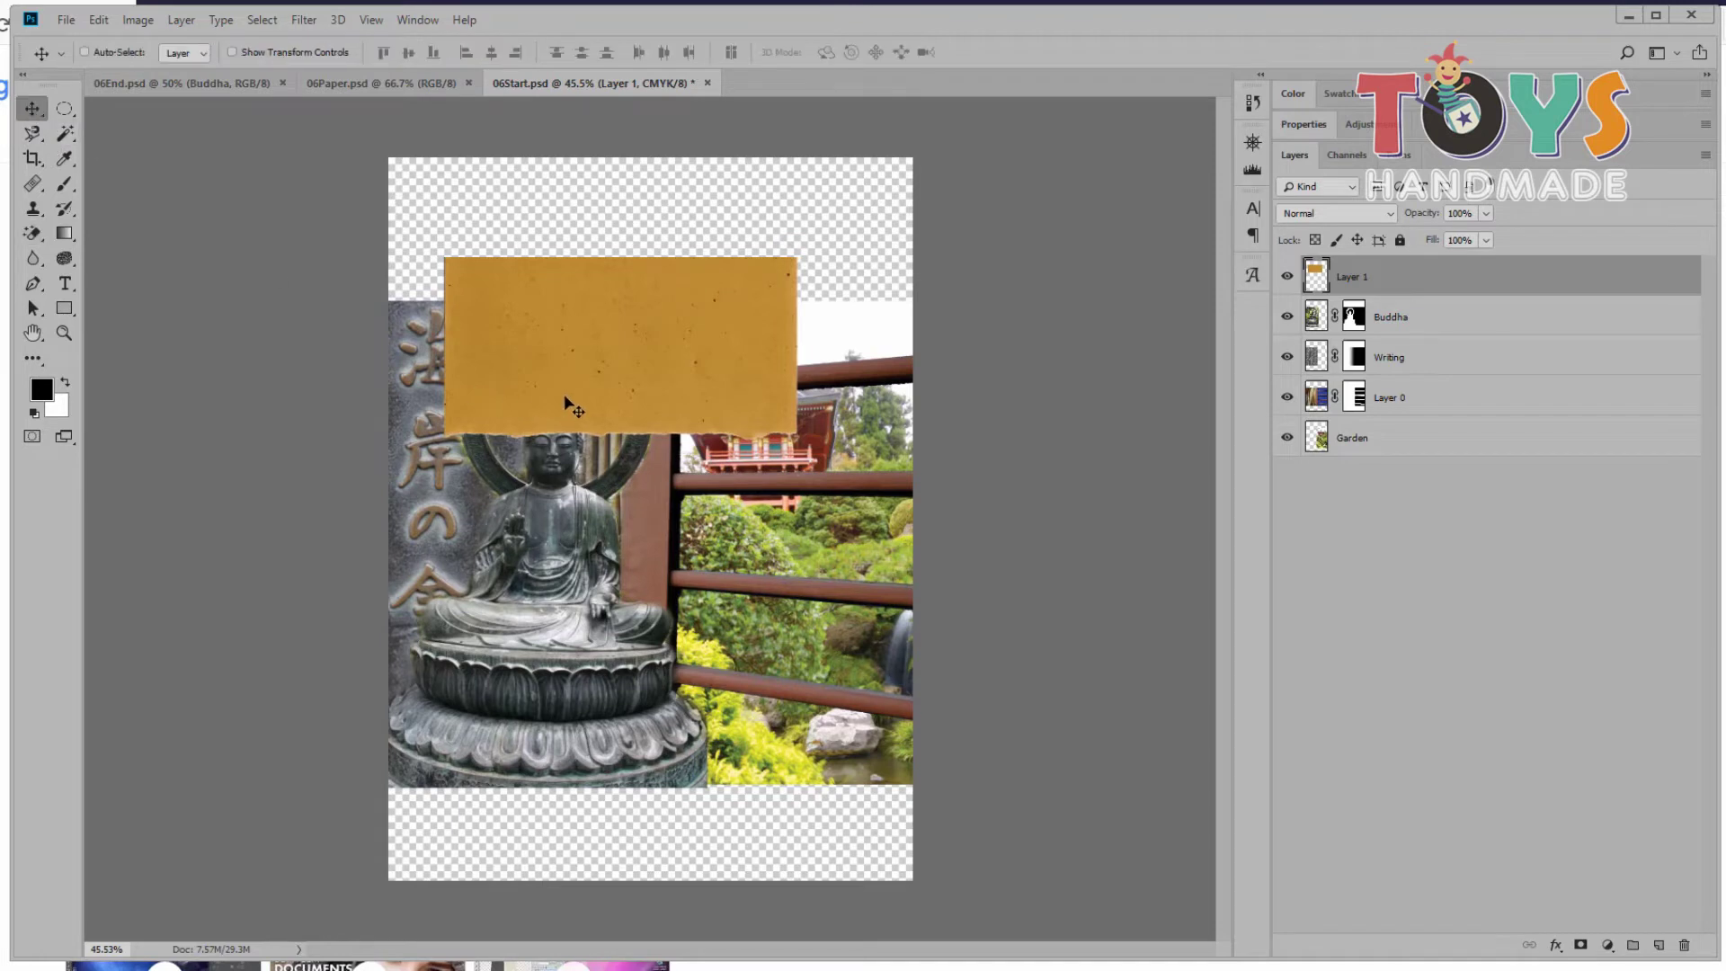
key(ctrl+t)
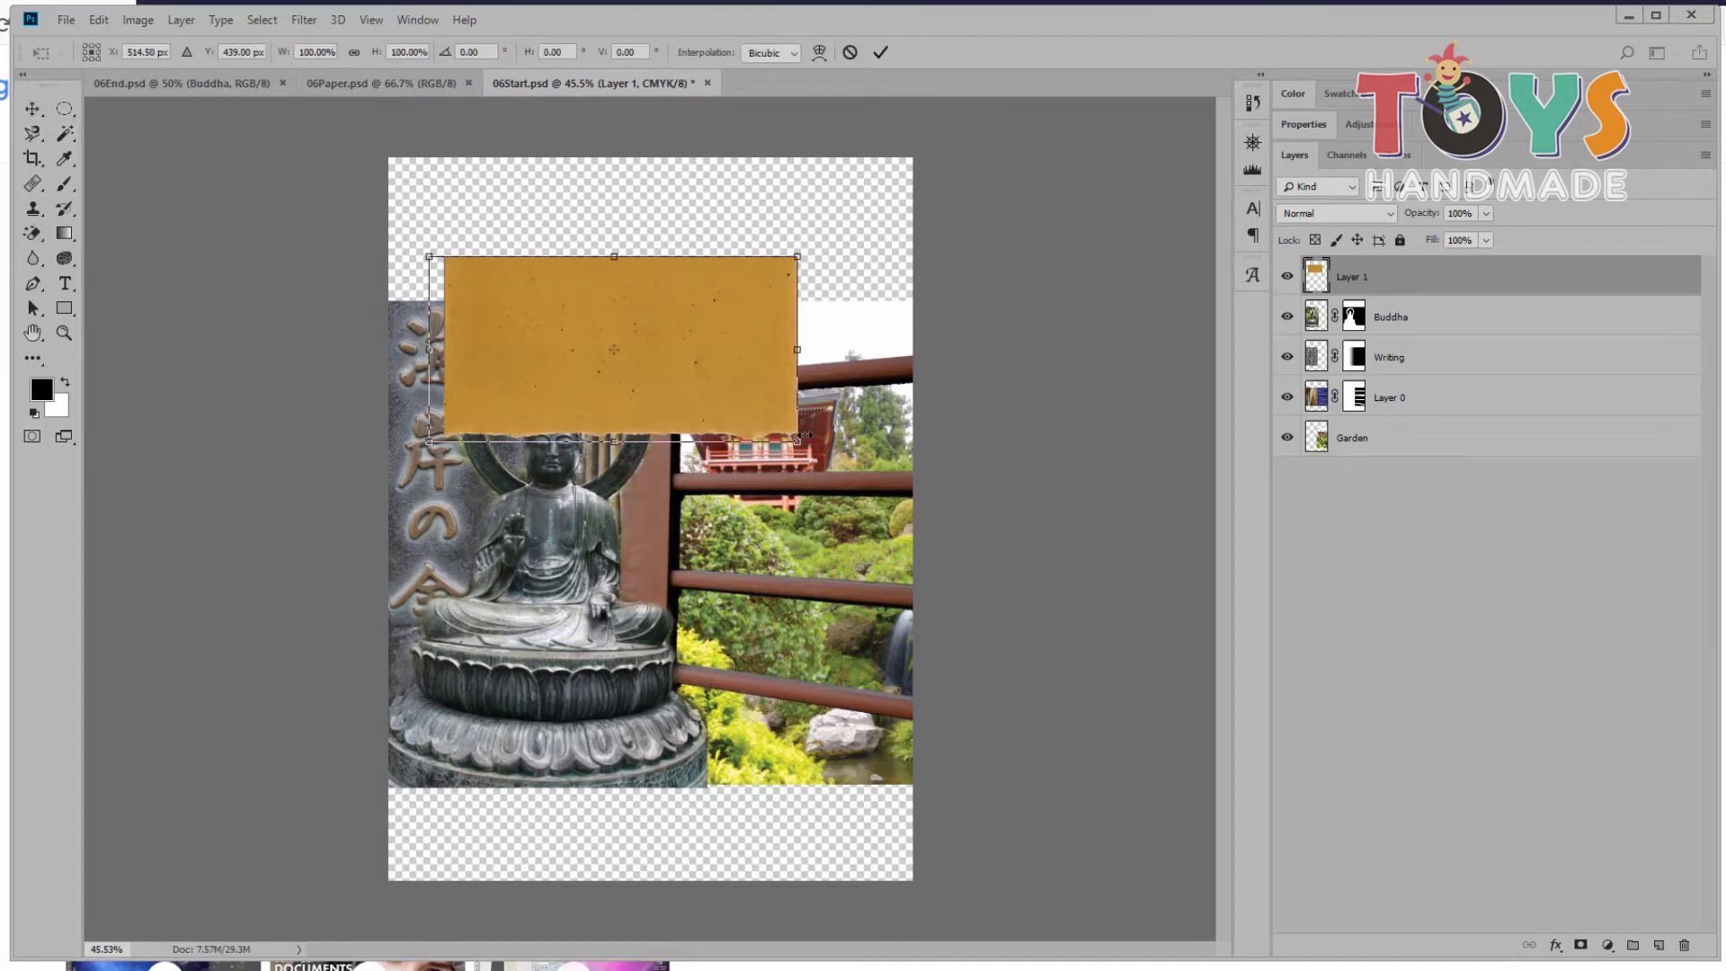
drag(798, 441, 846, 454)
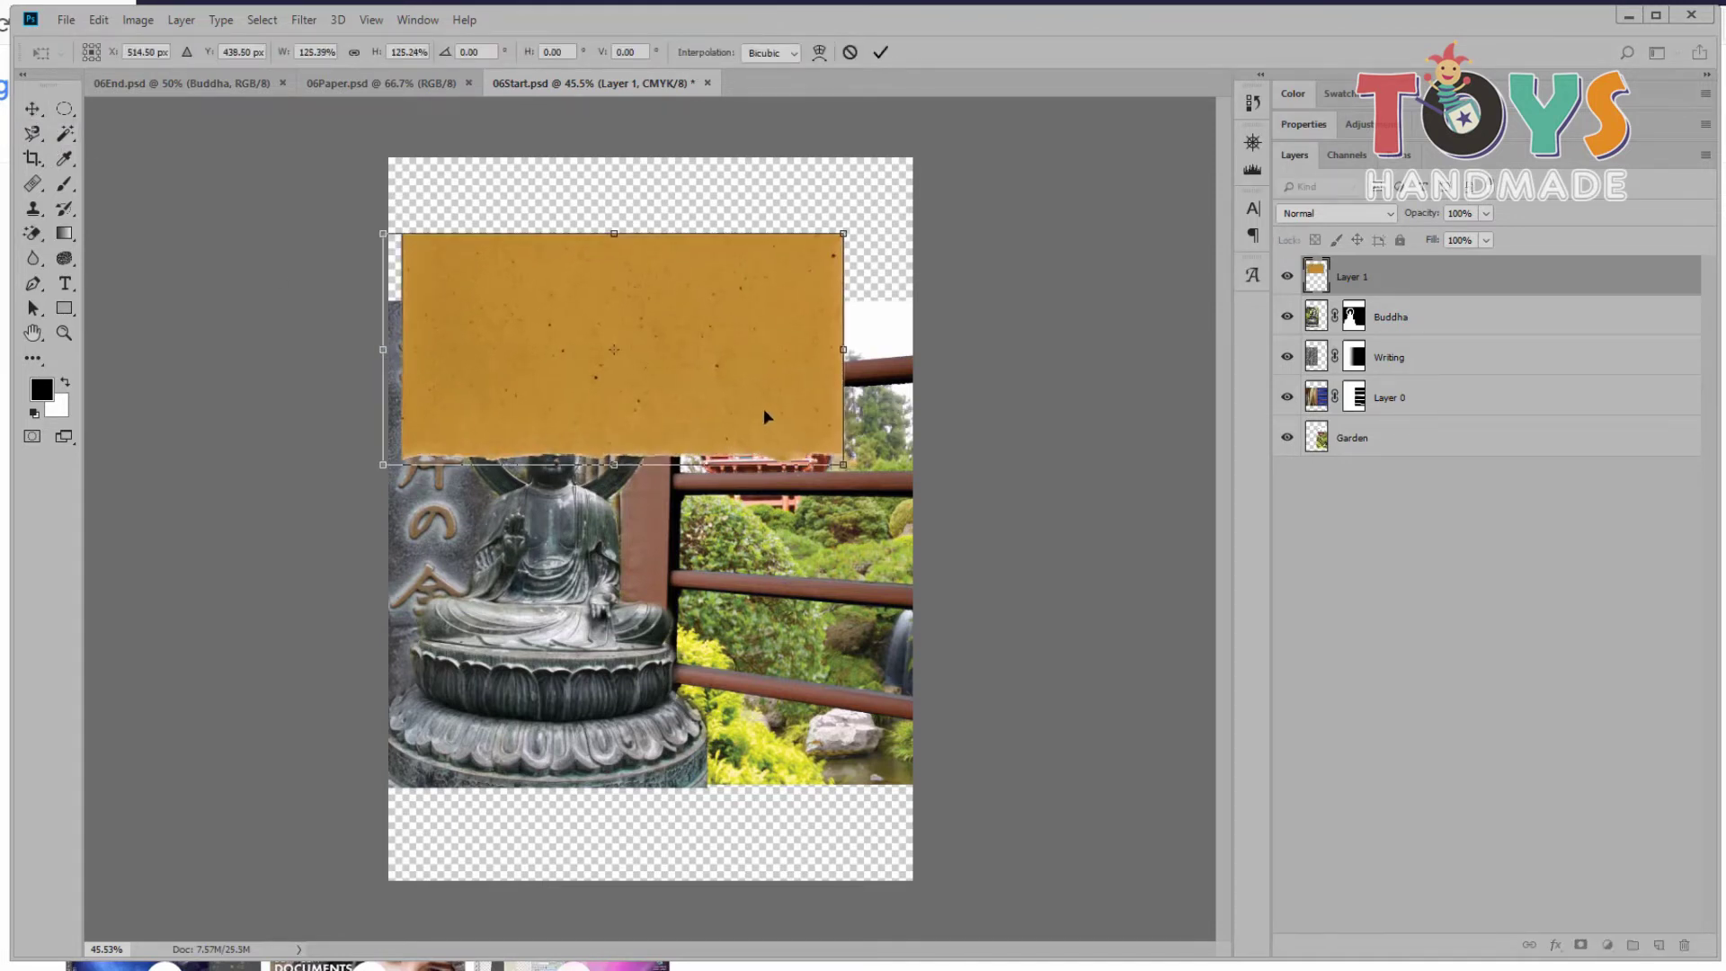
mouse_move(763, 408)
mouse_down()
mouse_move(759, 323)
mouse_move(741, 331)
mouse_up()
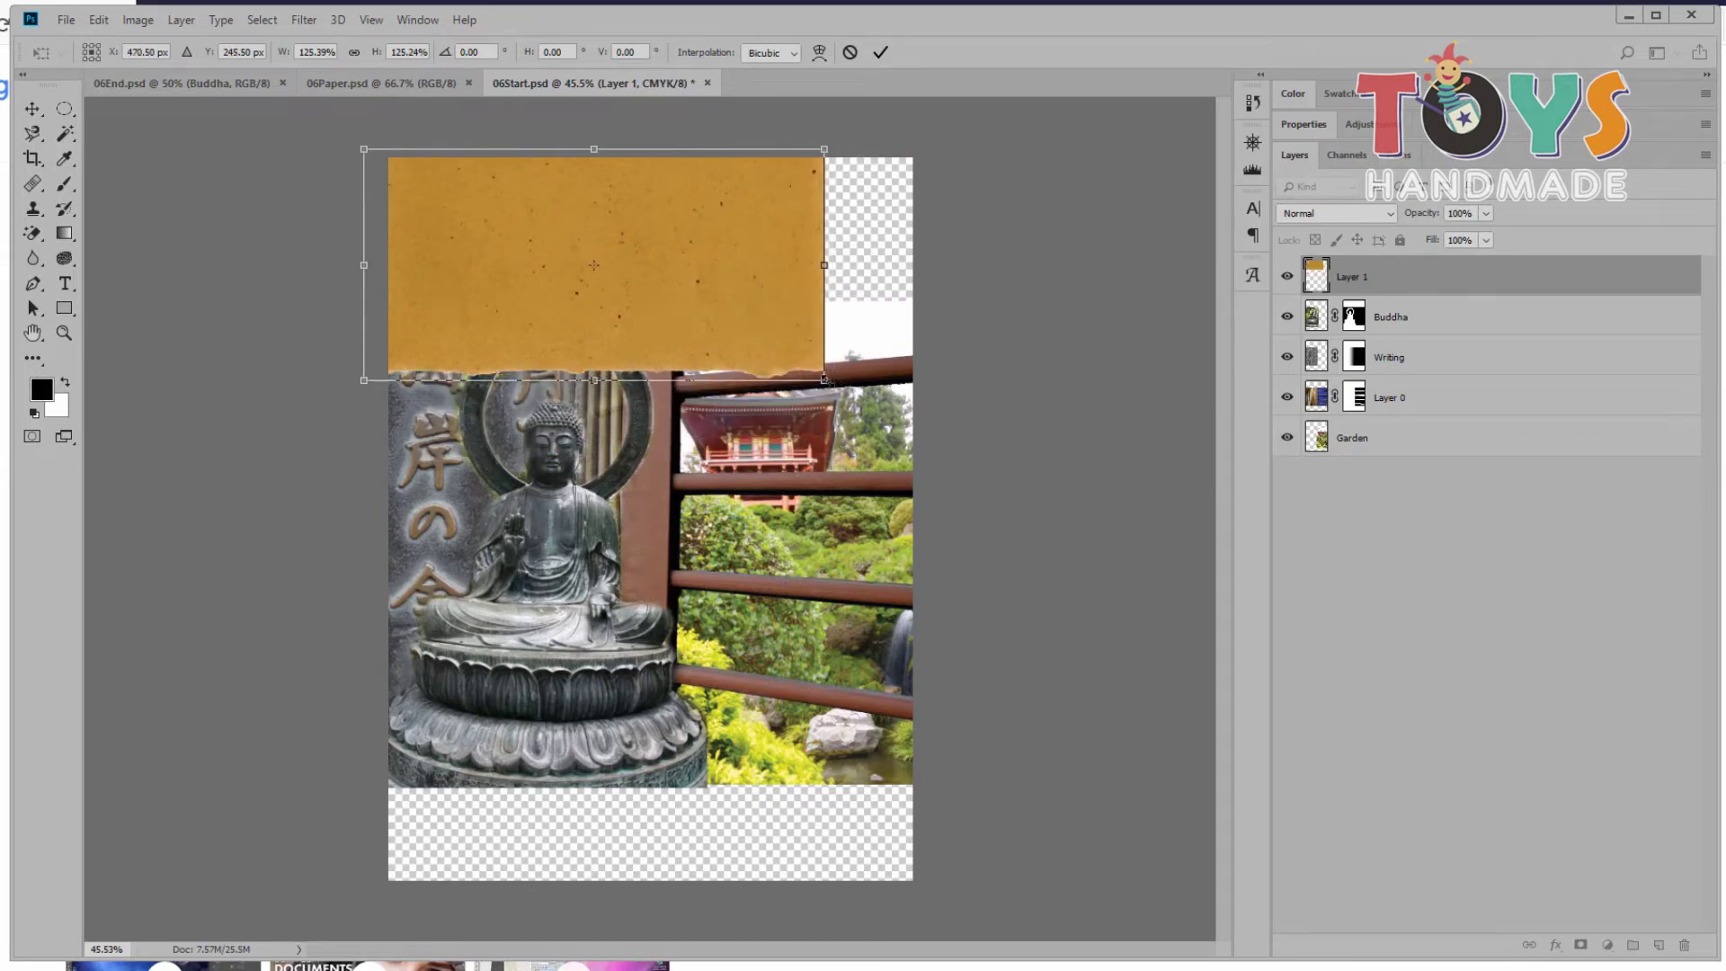
drag(843, 382, 929, 433)
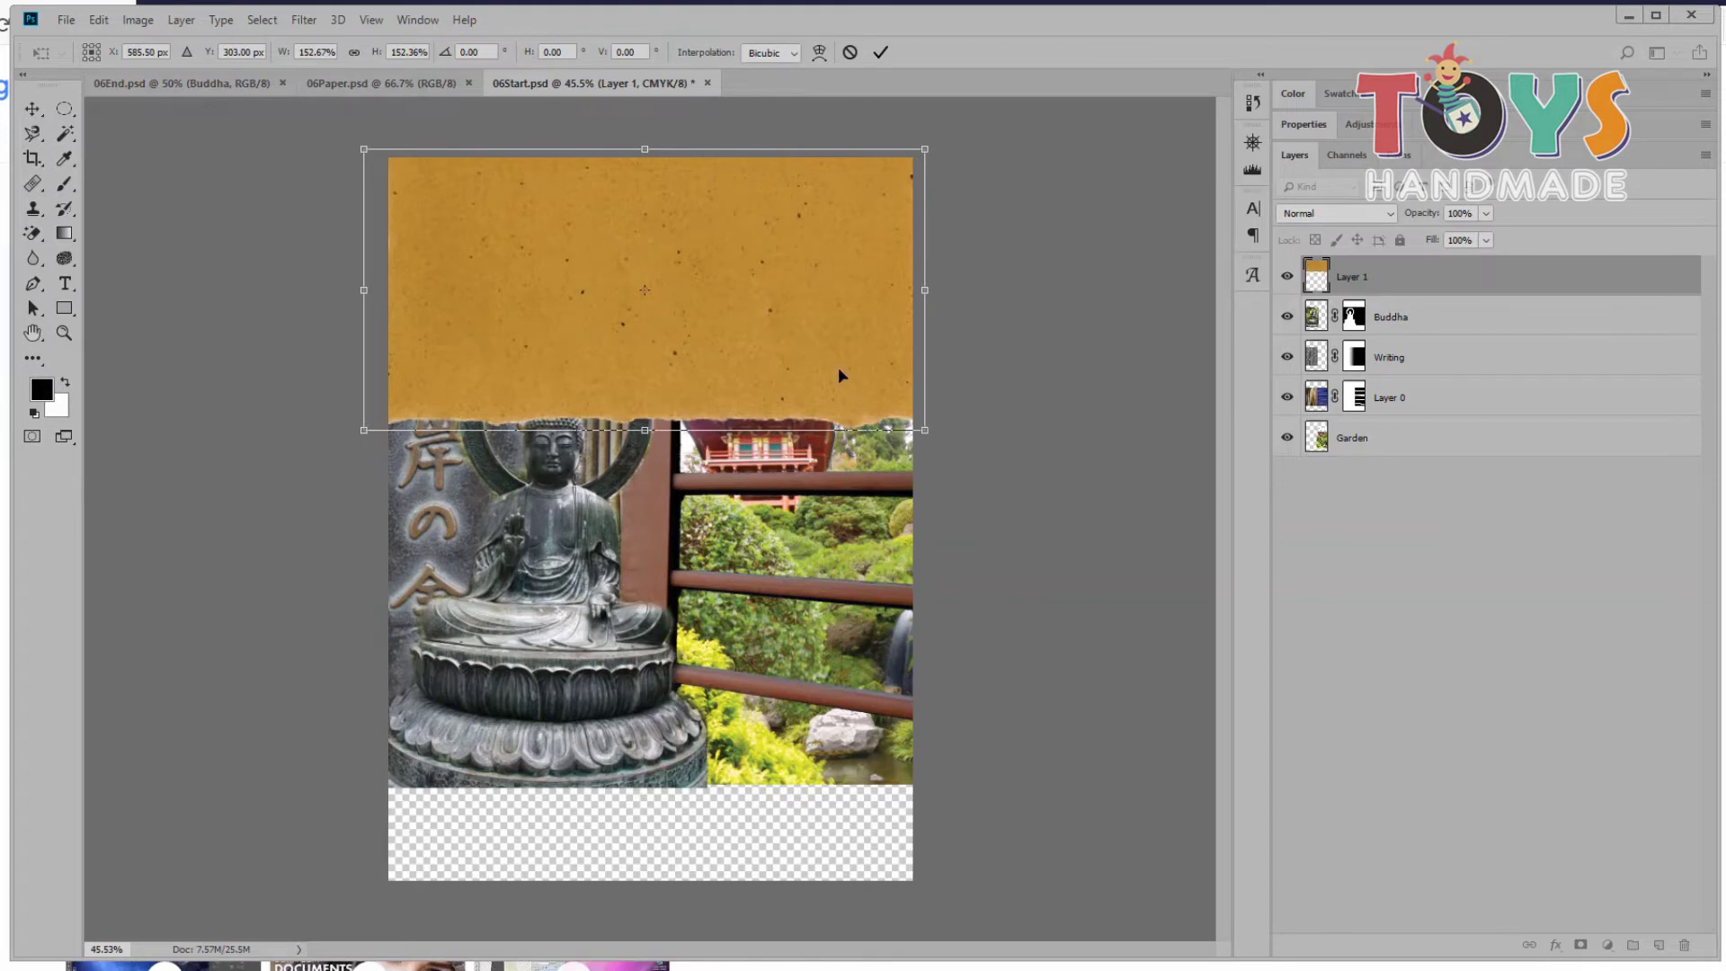
drag(837, 367, 827, 270)
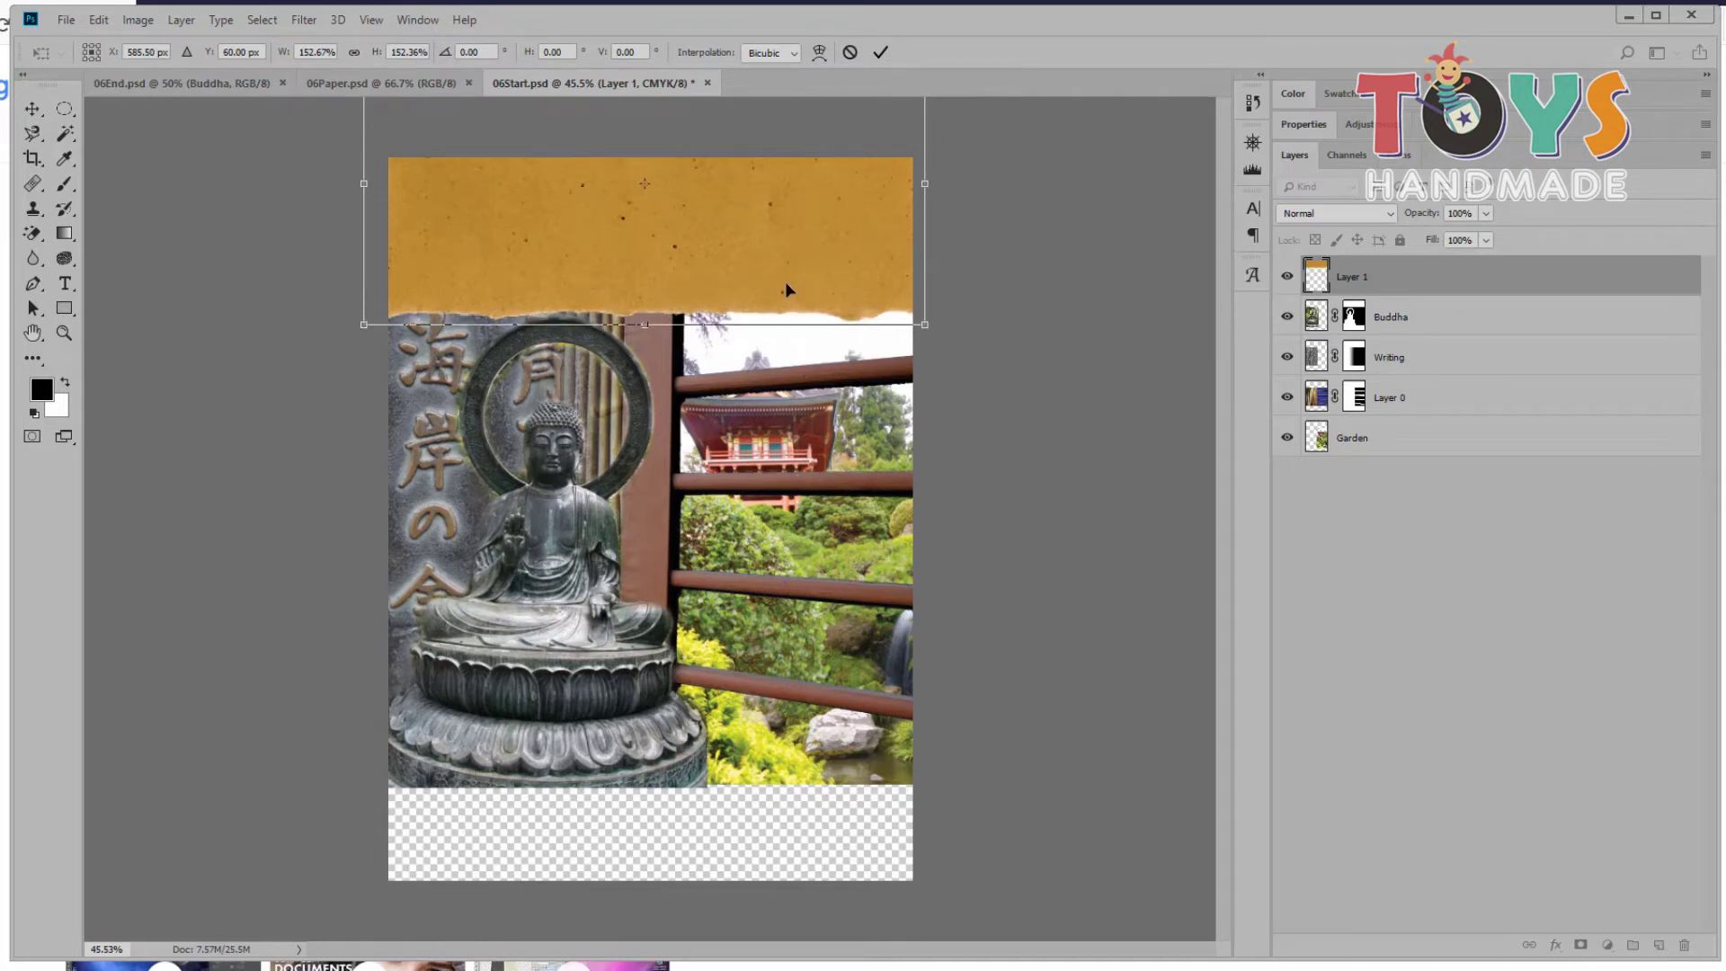
key(Return)
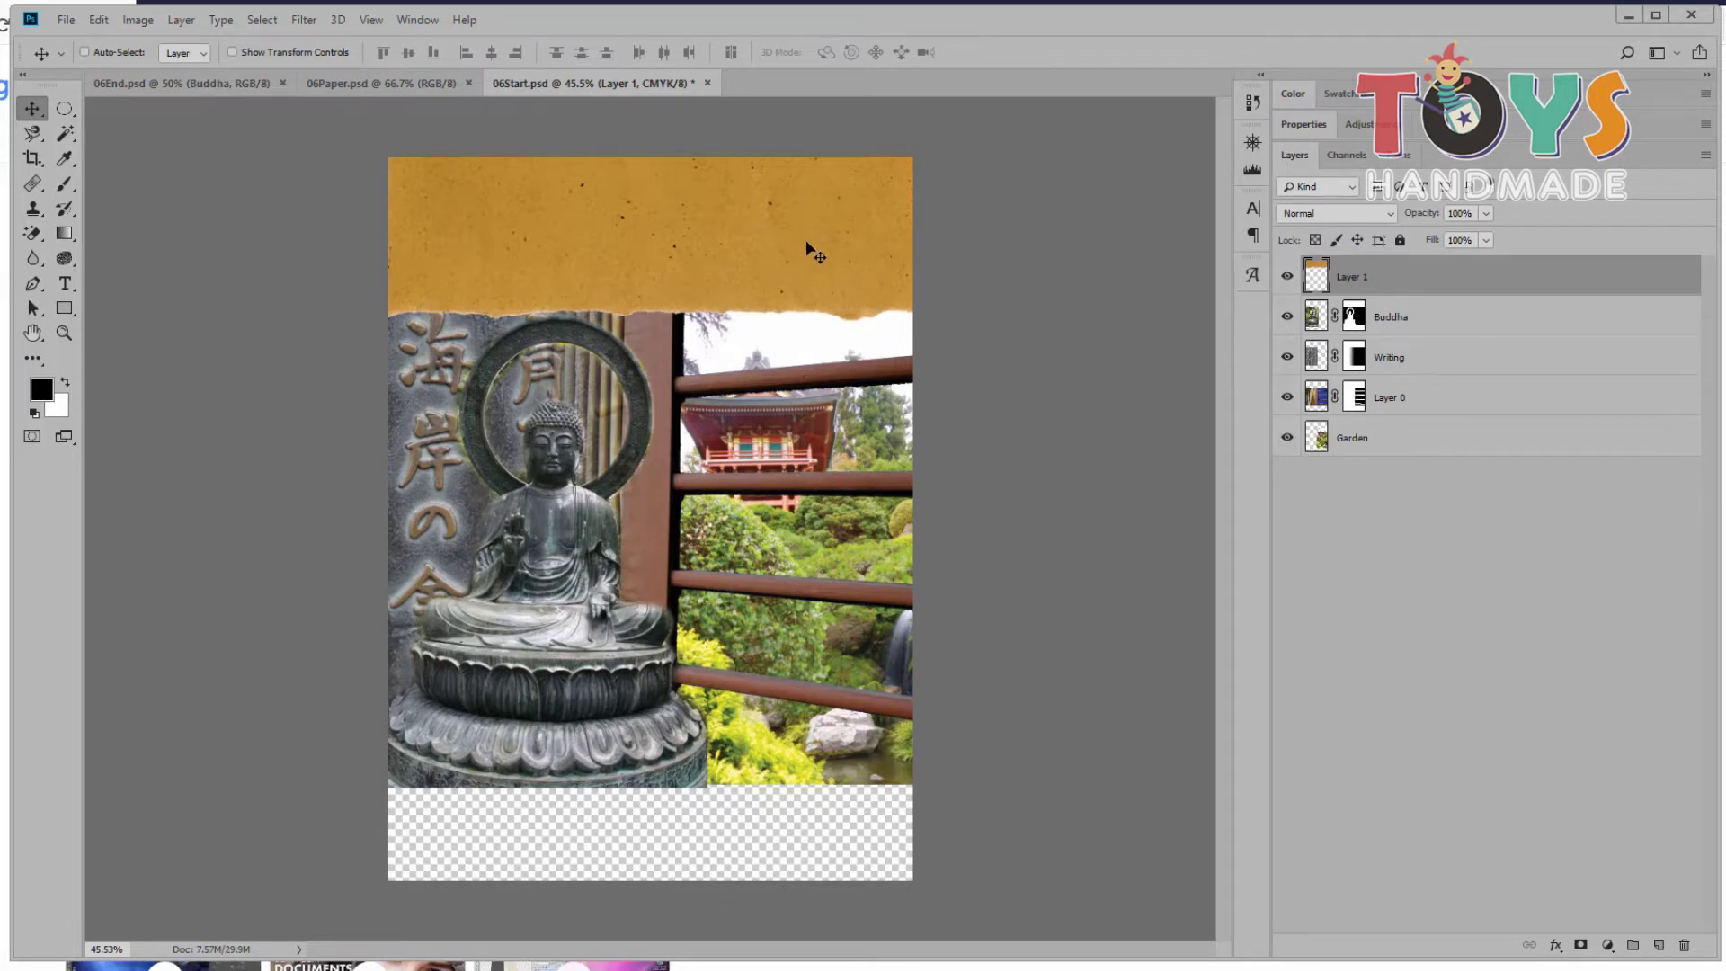
key(ctrl+j)
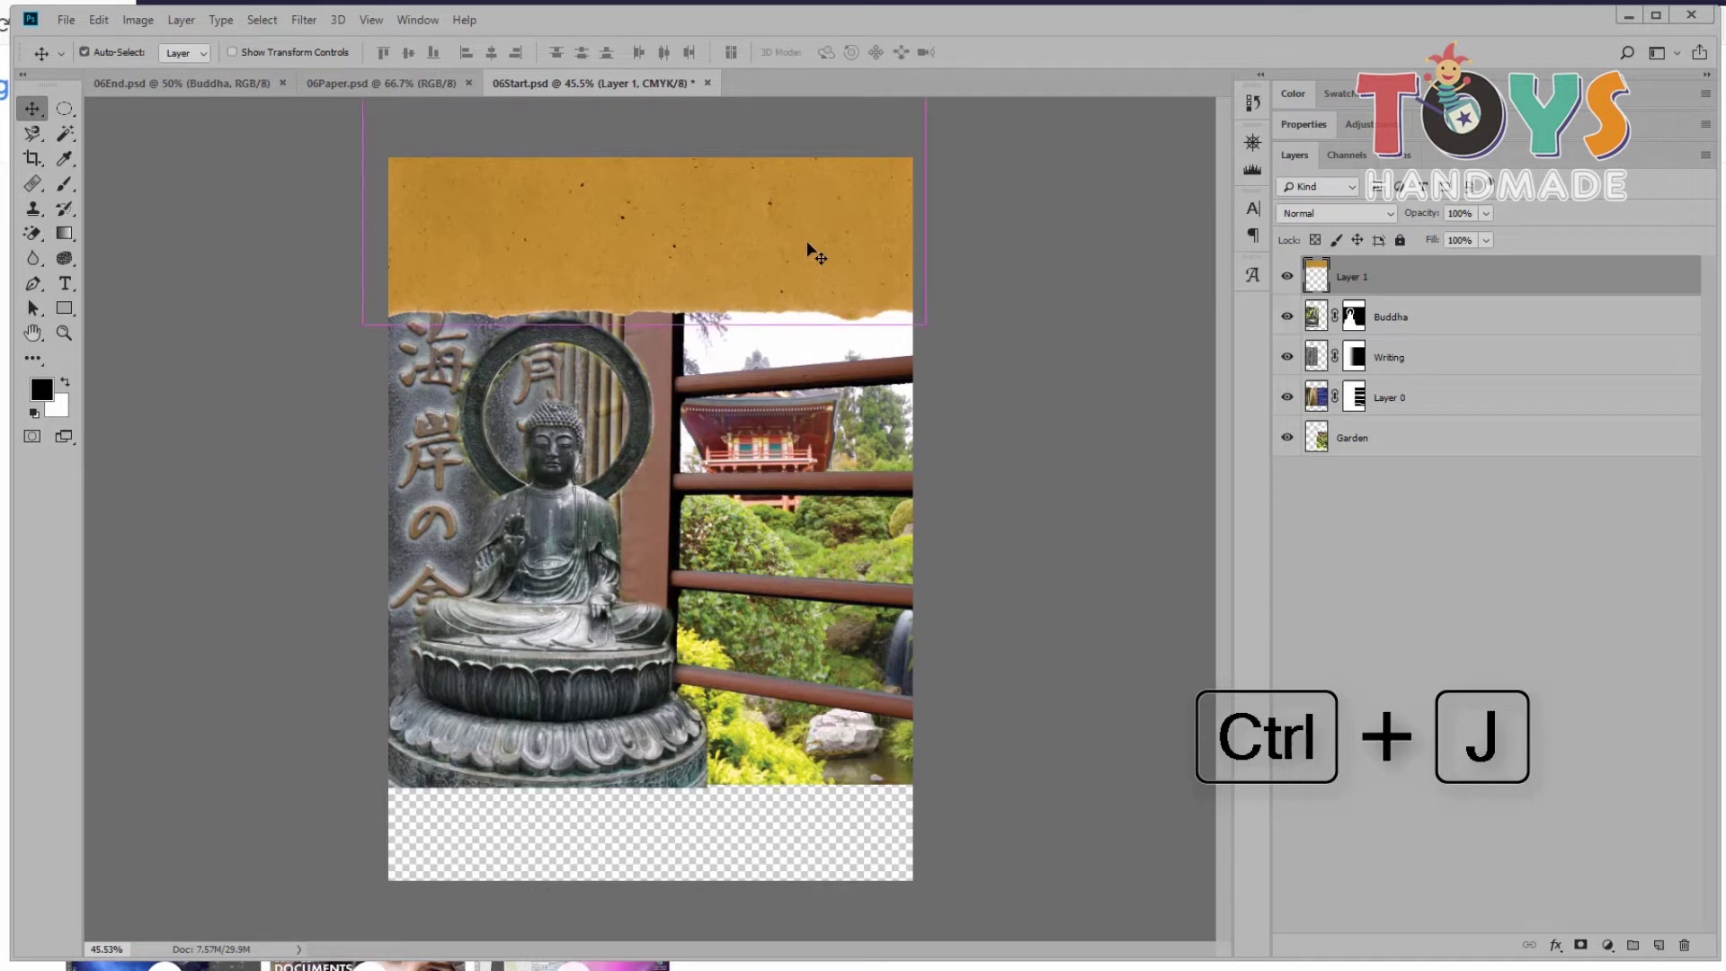
Step: Duplicate the paper layer and drag Layer 1 copy down over the Buddha's lower half
key(alt)
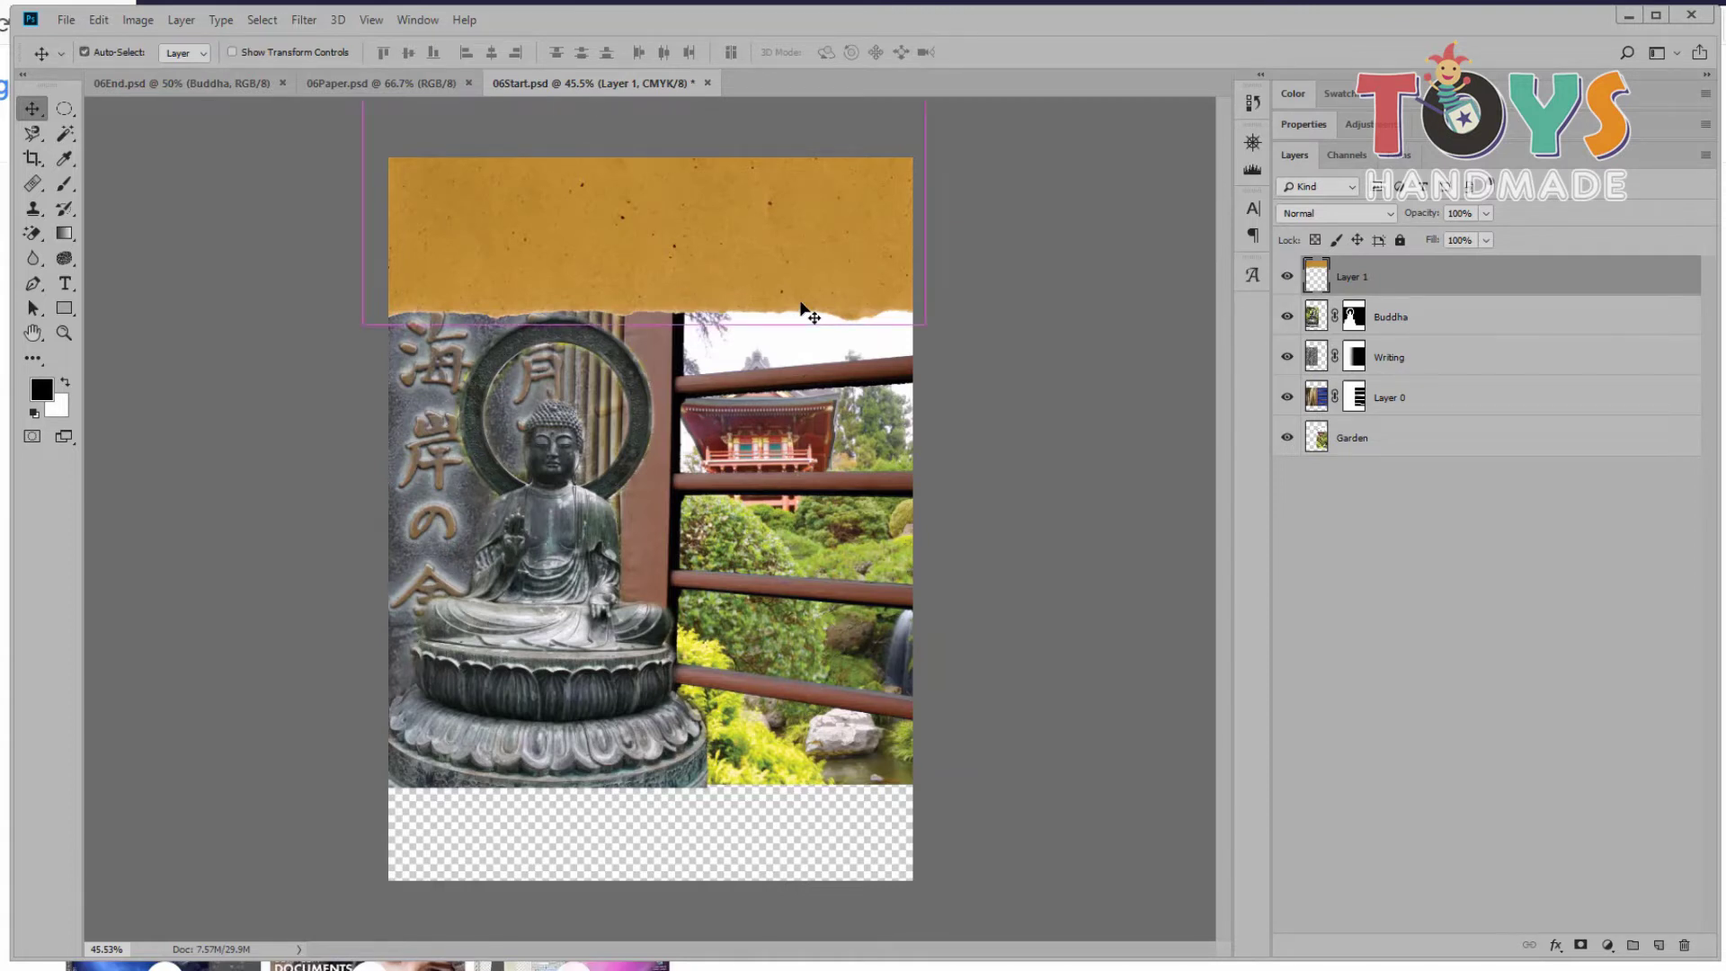
key(ctrl+j)
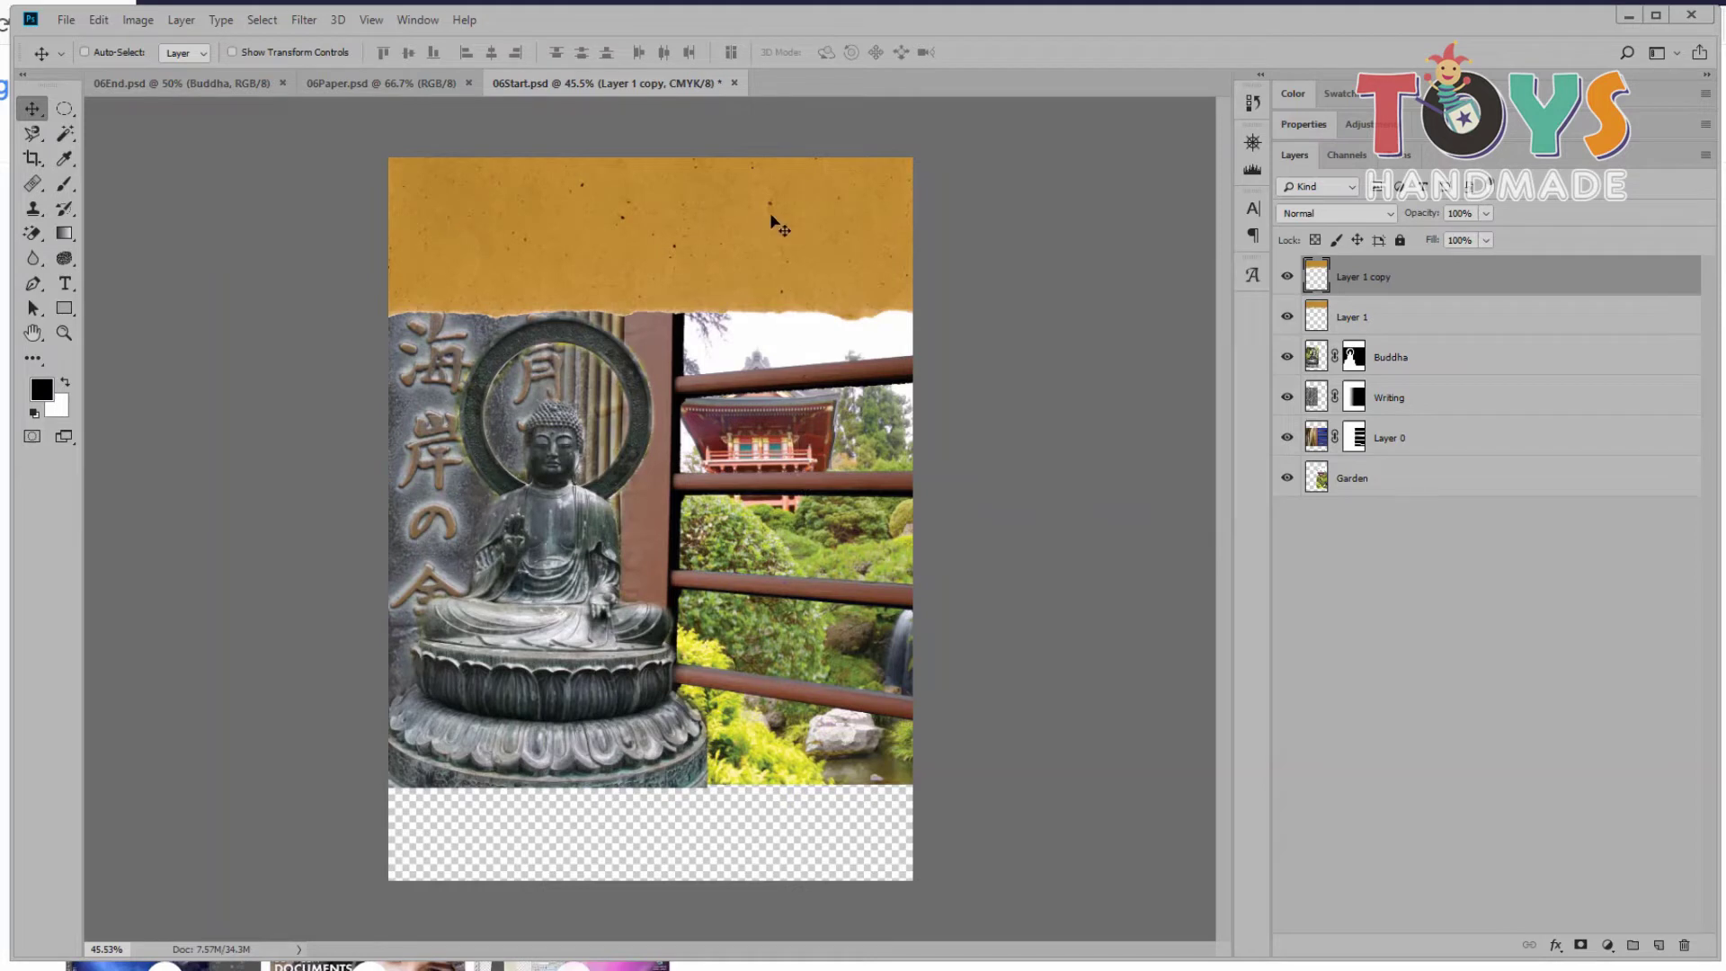
mouse_move(788, 224)
mouse_down()
mouse_move(800, 680)
mouse_move(801, 640)
mouse_up()
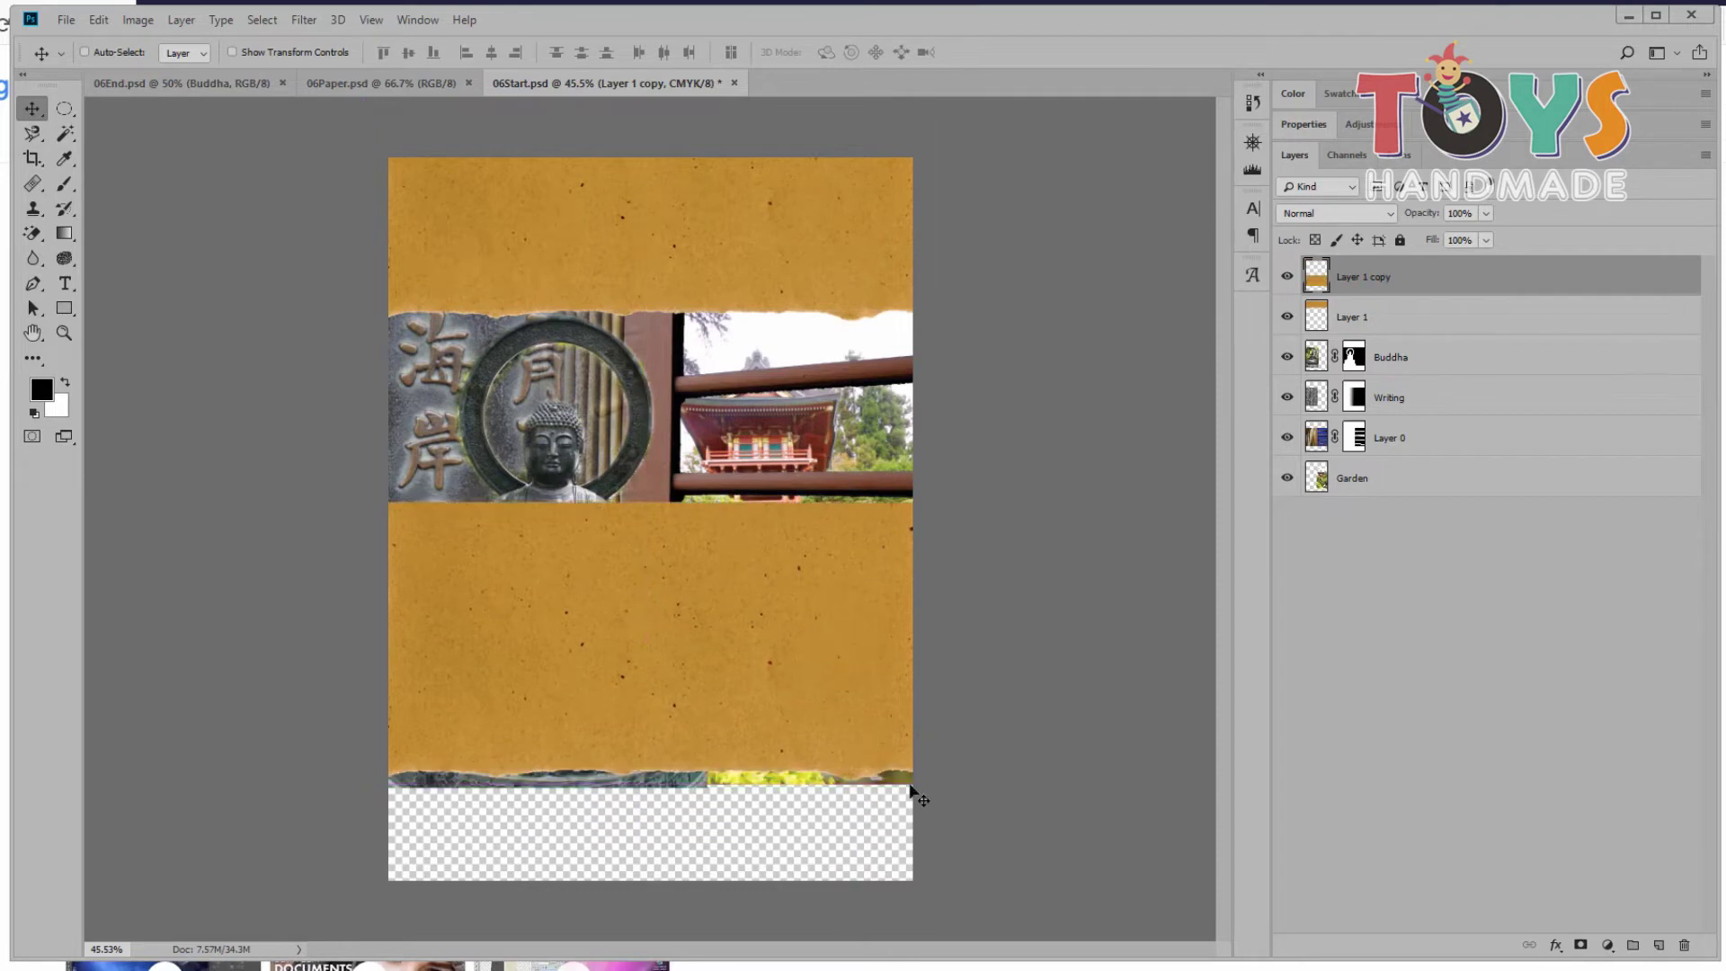
key(ctrl+t)
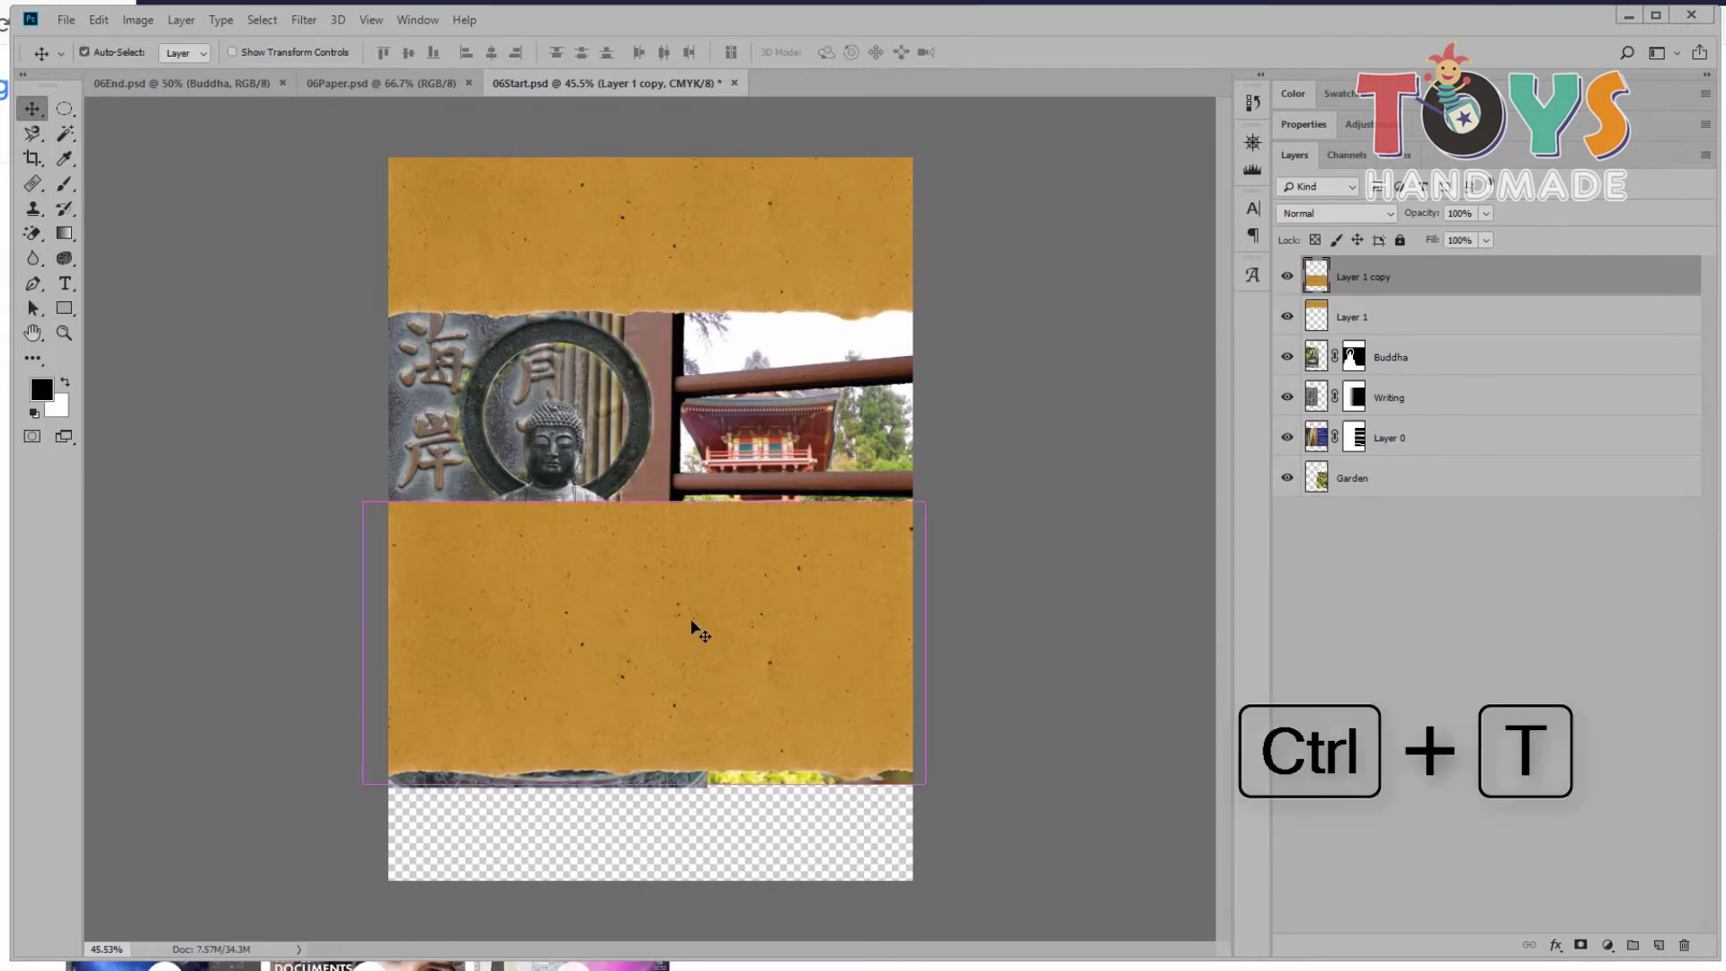
Step: Flip the paper copy vertically and move it down along the cover's bottom edge
right_click(736, 583)
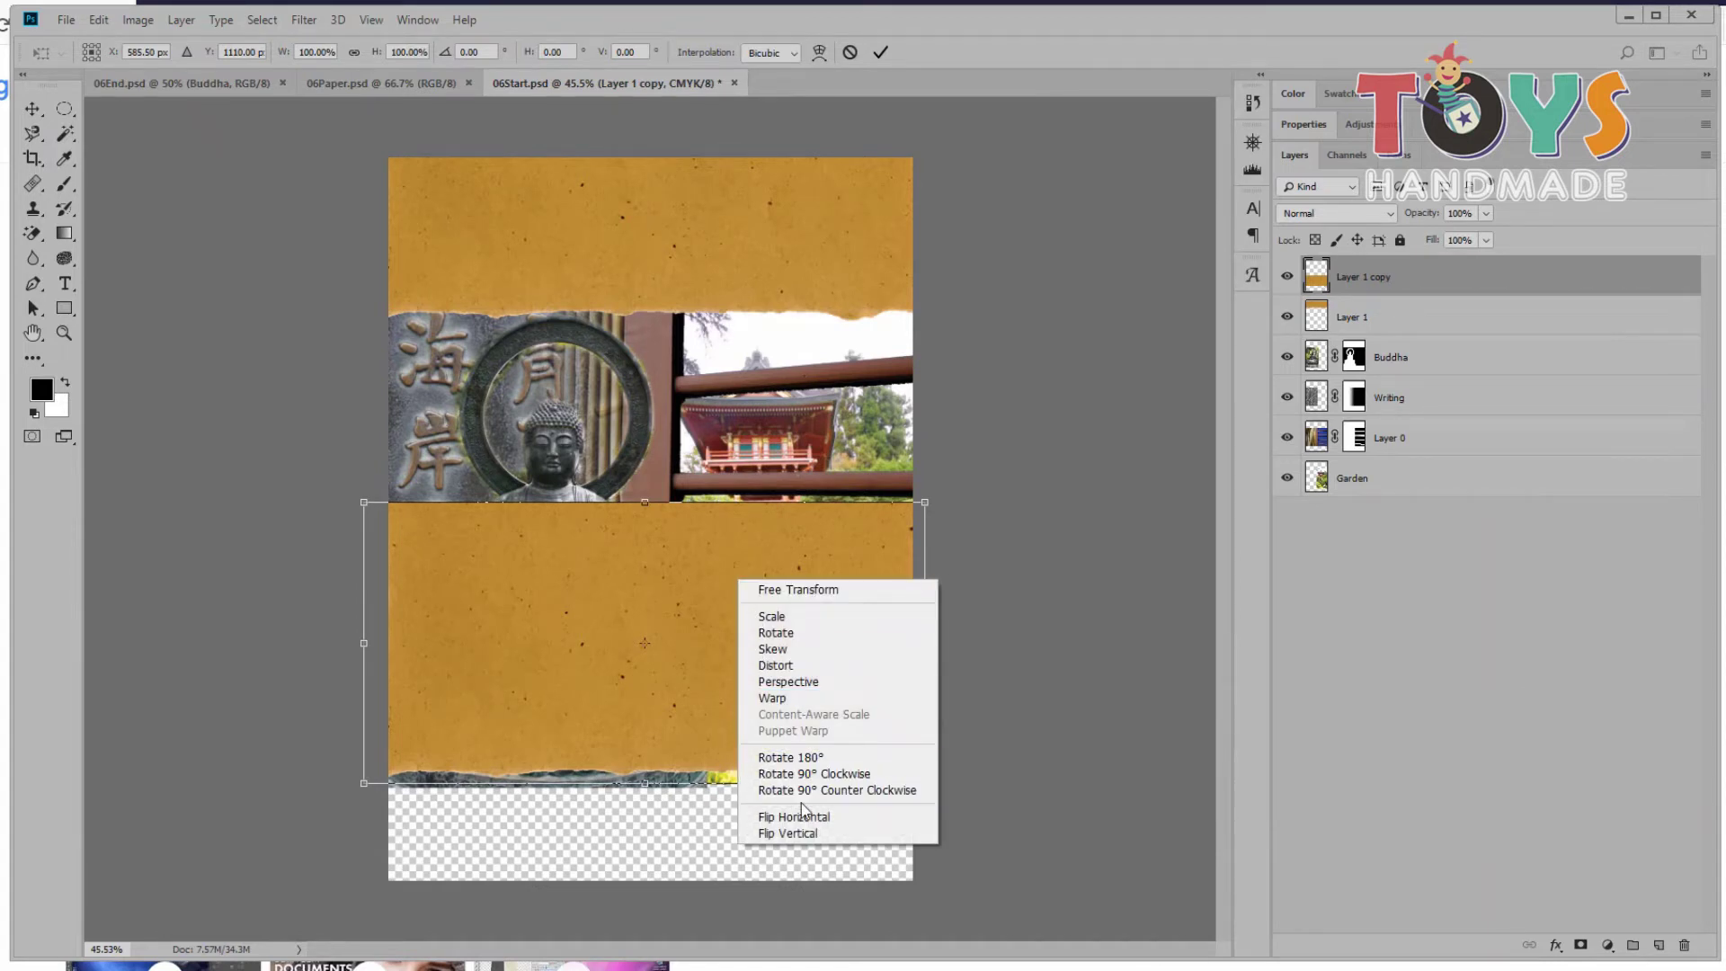
click(797, 832)
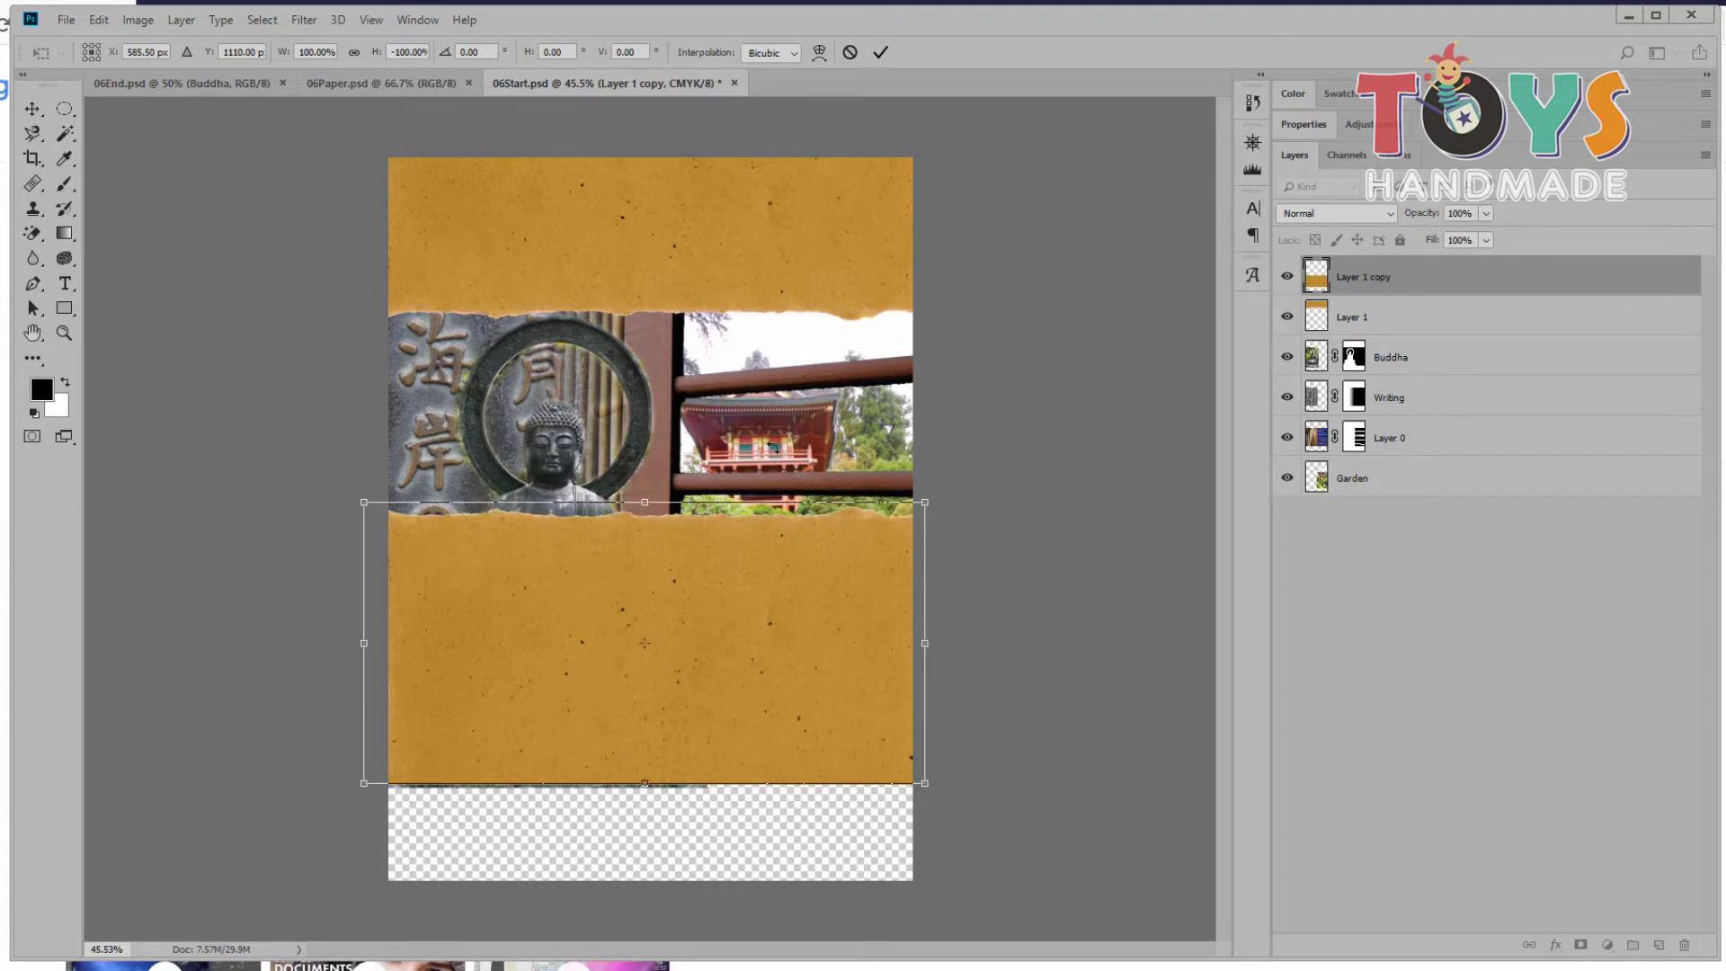
key(Return)
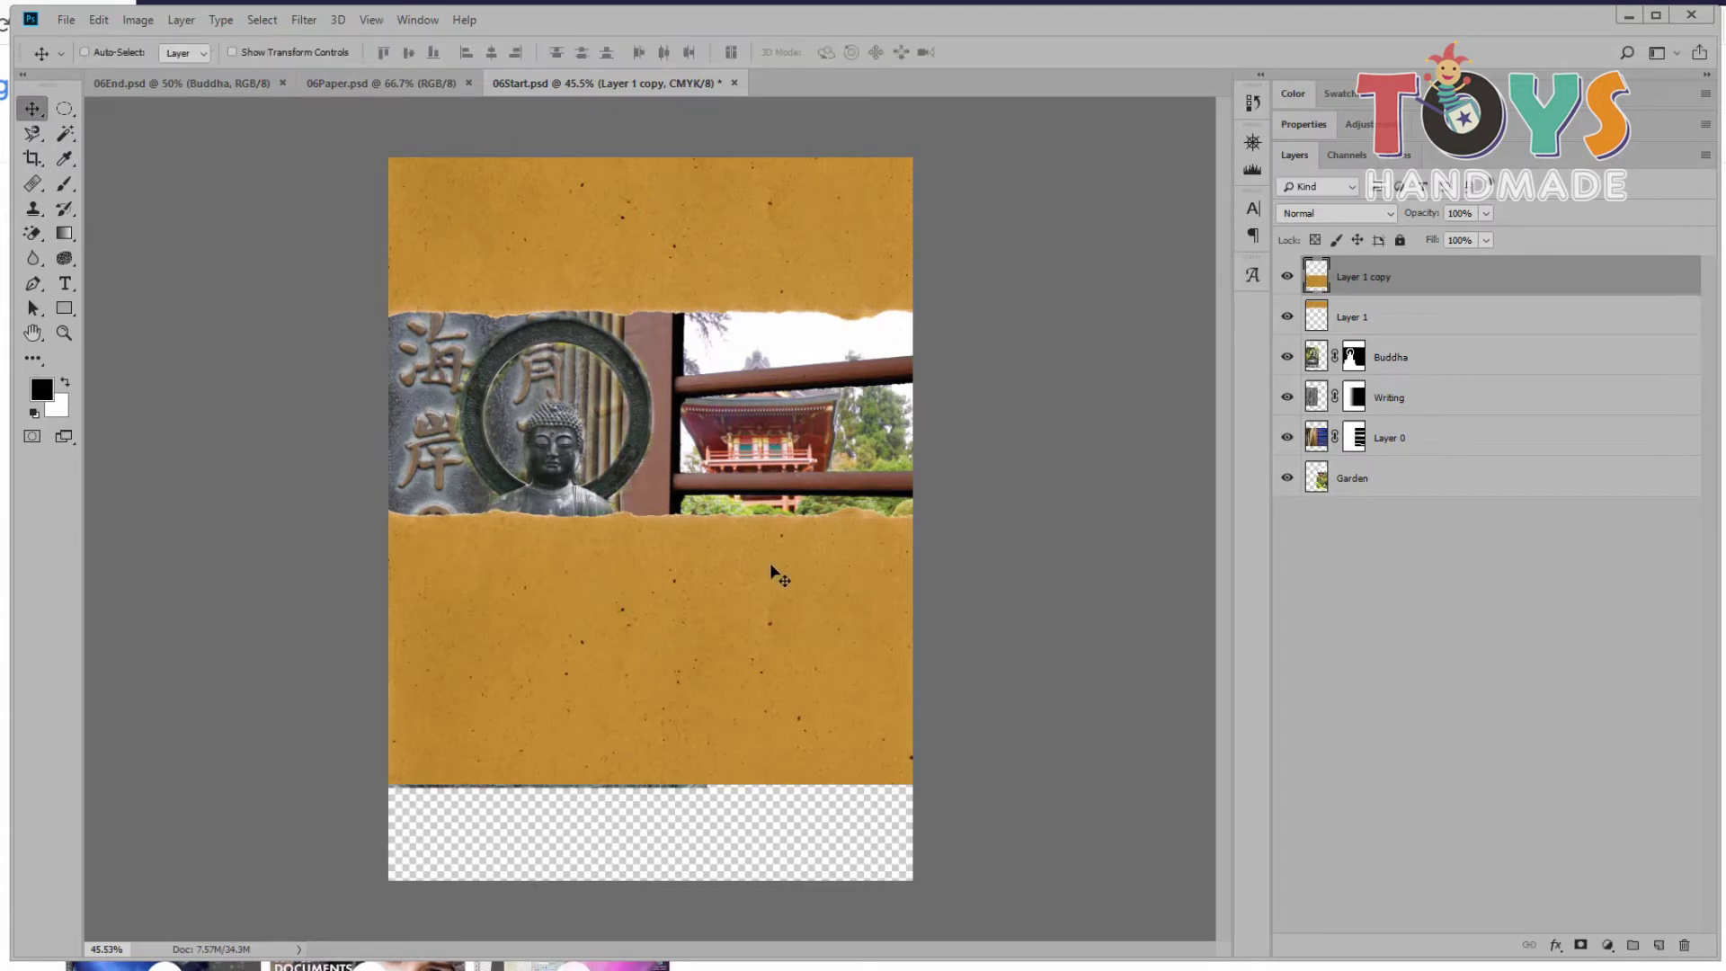
mouse_move(771, 567)
mouse_down()
mouse_move(771, 834)
mouse_move(778, 820)
mouse_up()
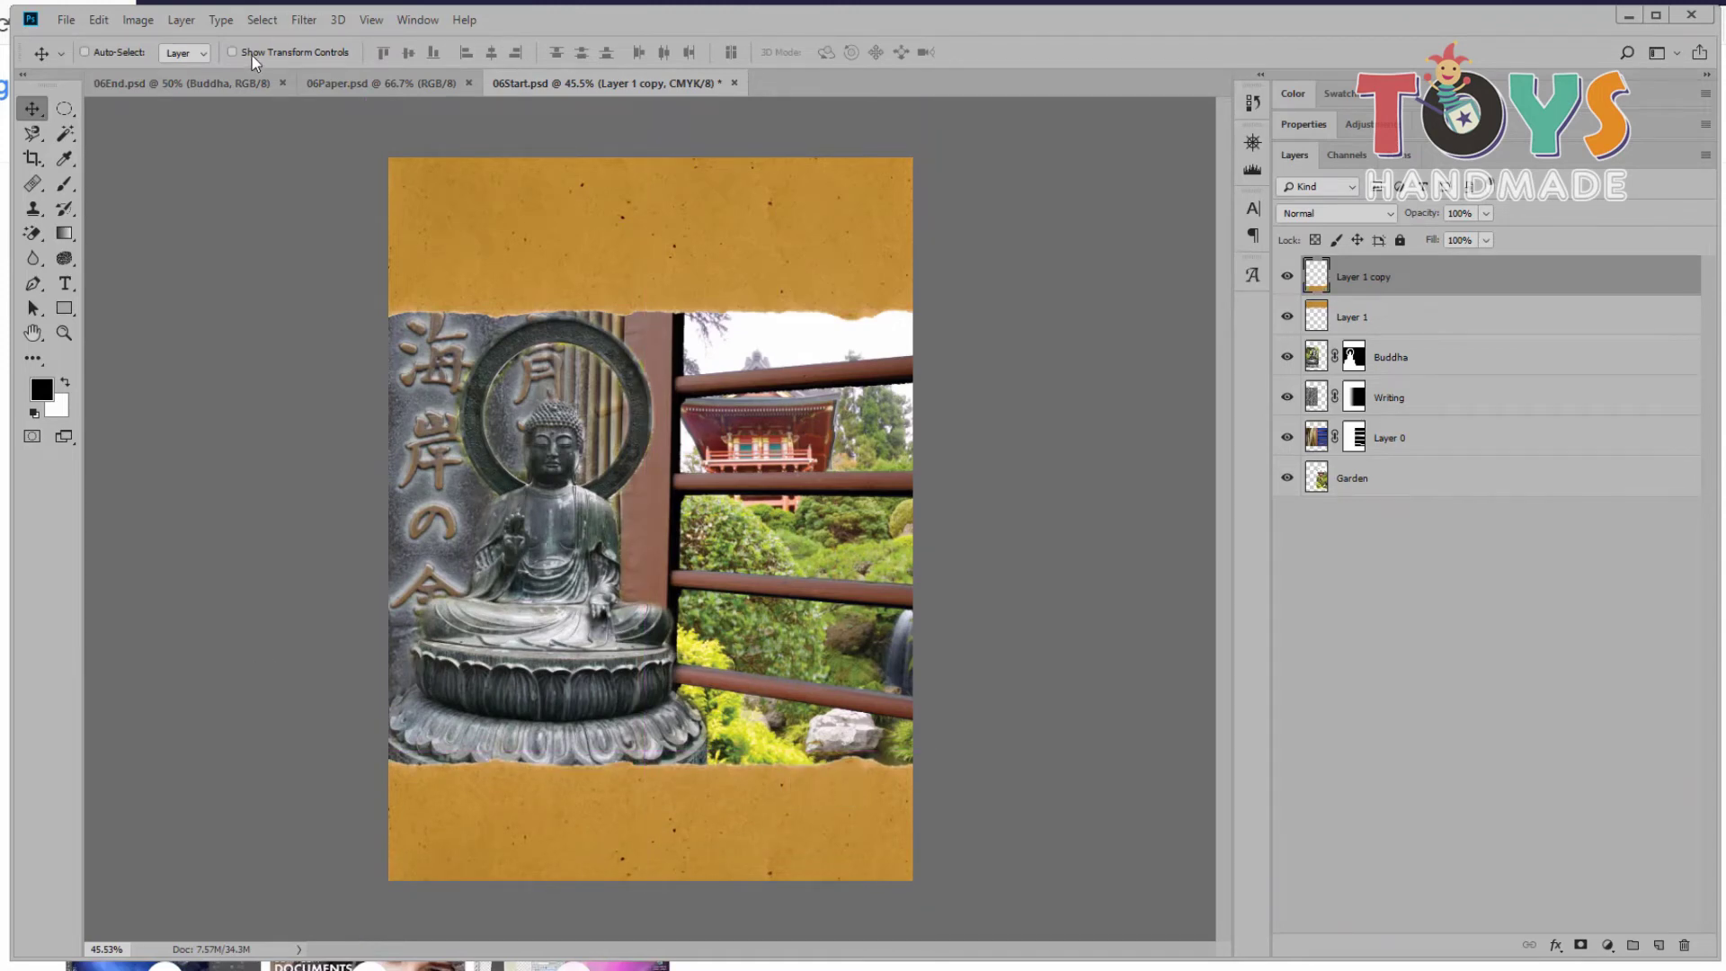
click(229, 79)
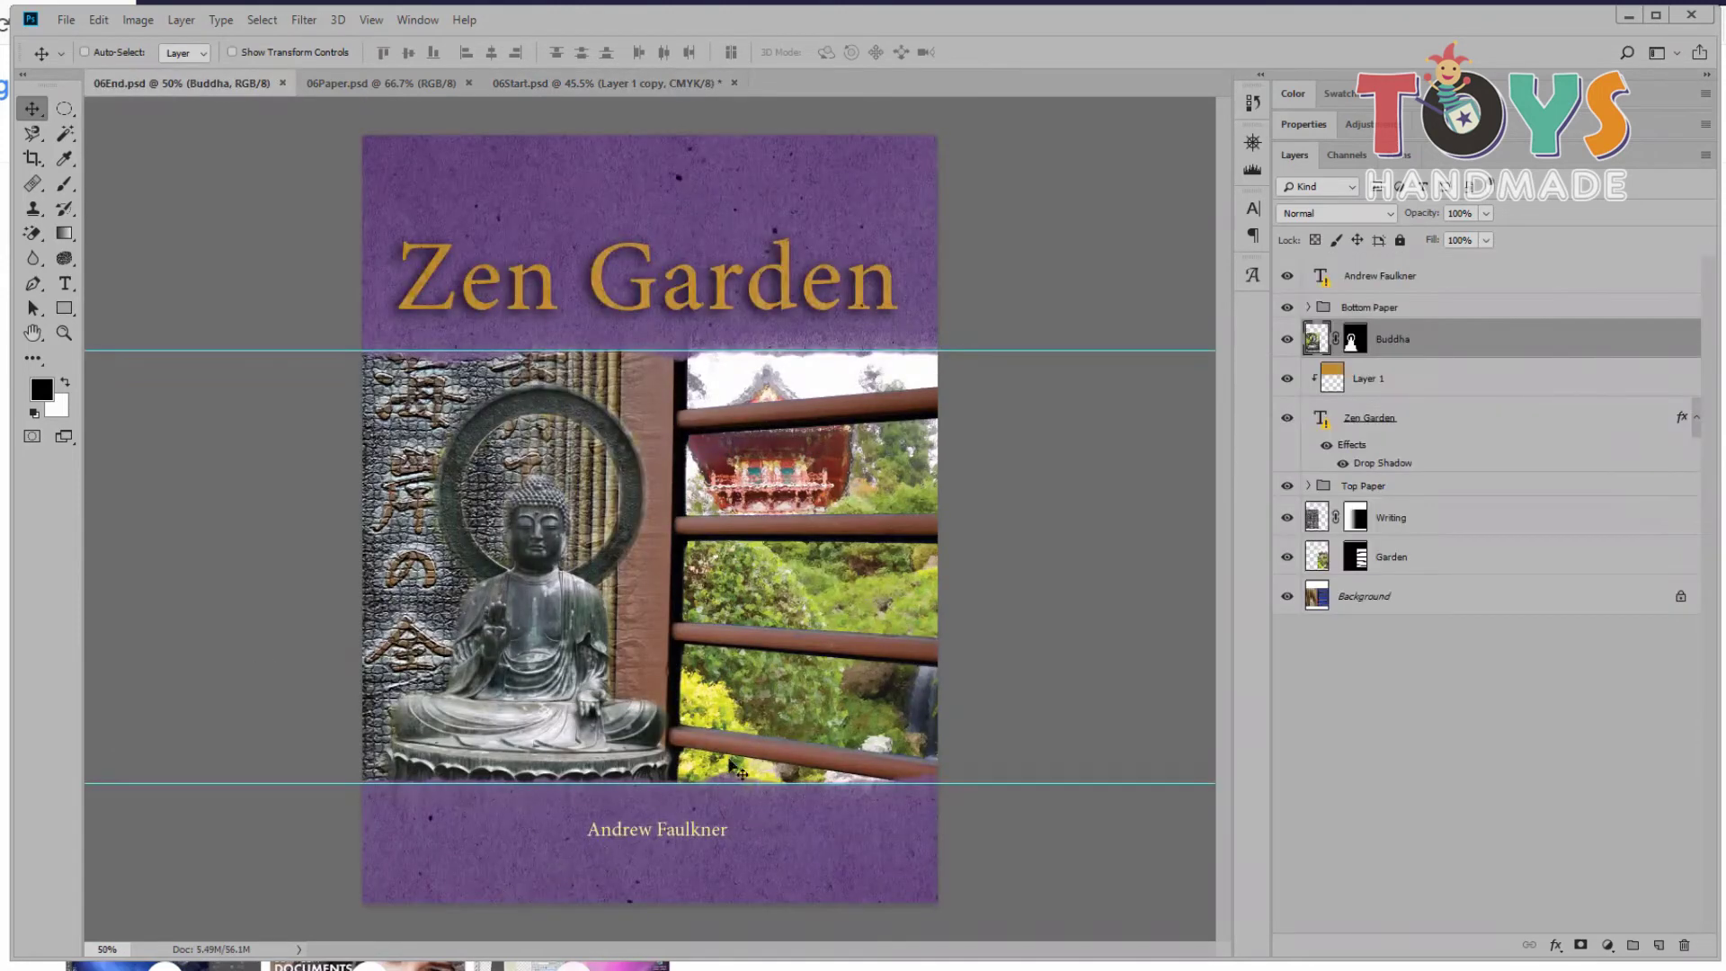
Step: Nudge the lower orange paper strip in 06Start.psd slightly down, checking it against 06End.psd
click(590, 82)
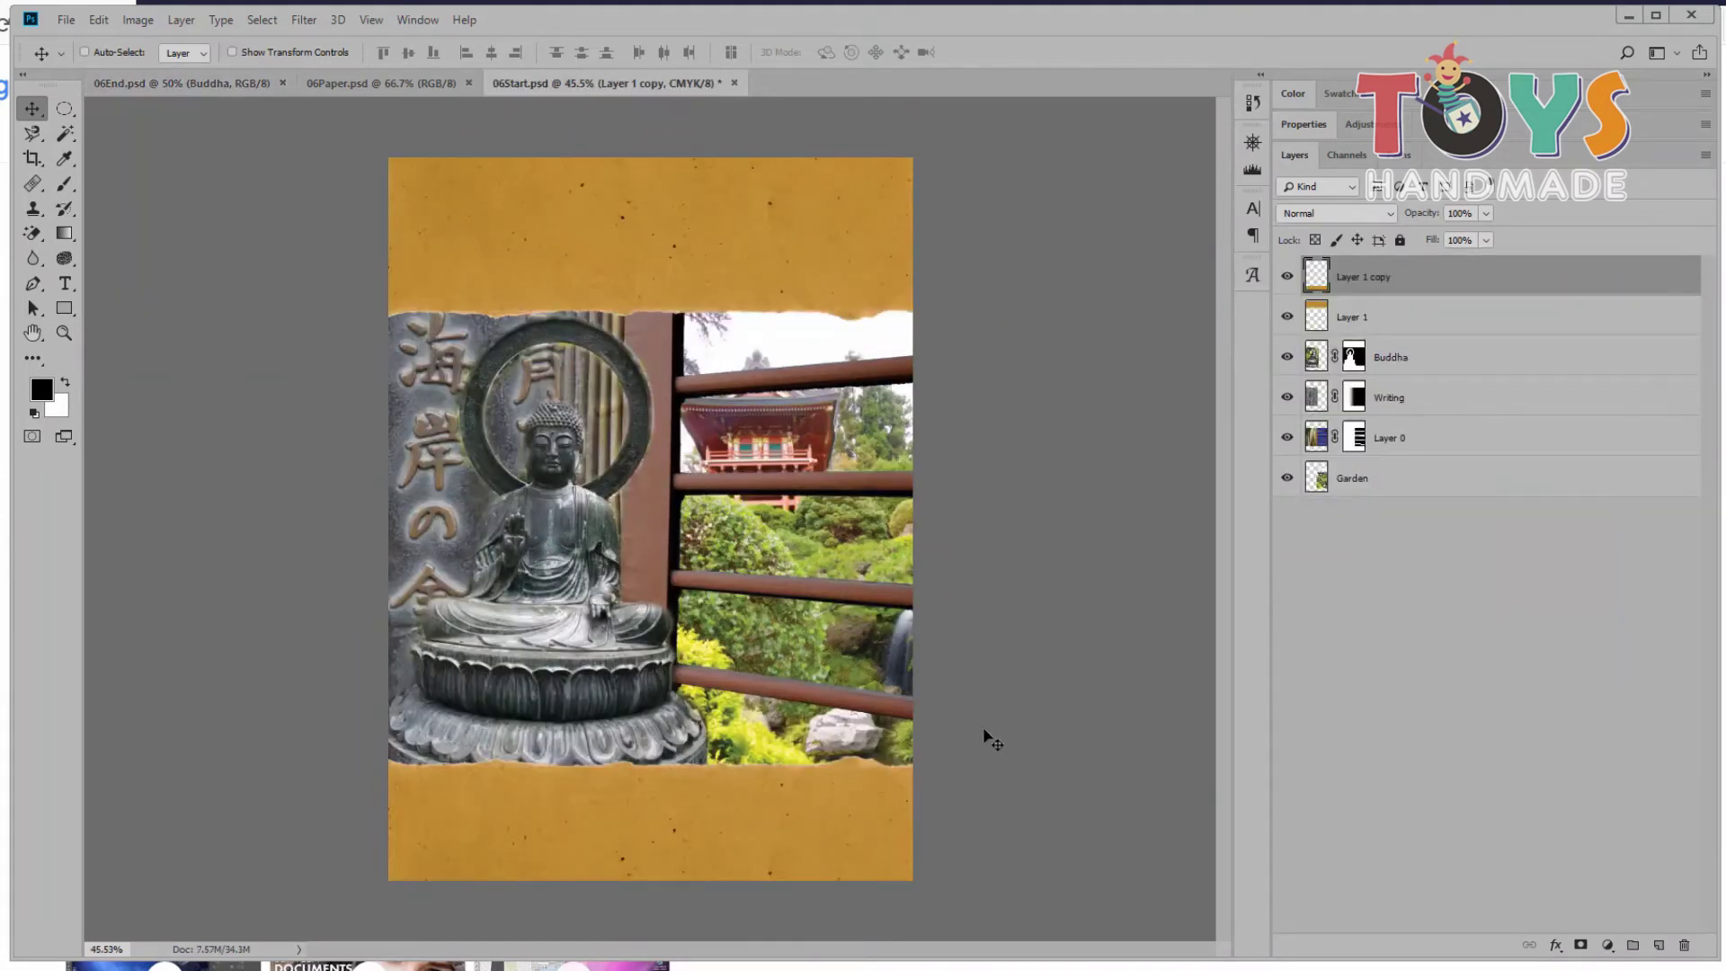
drag(780, 811, 782, 838)
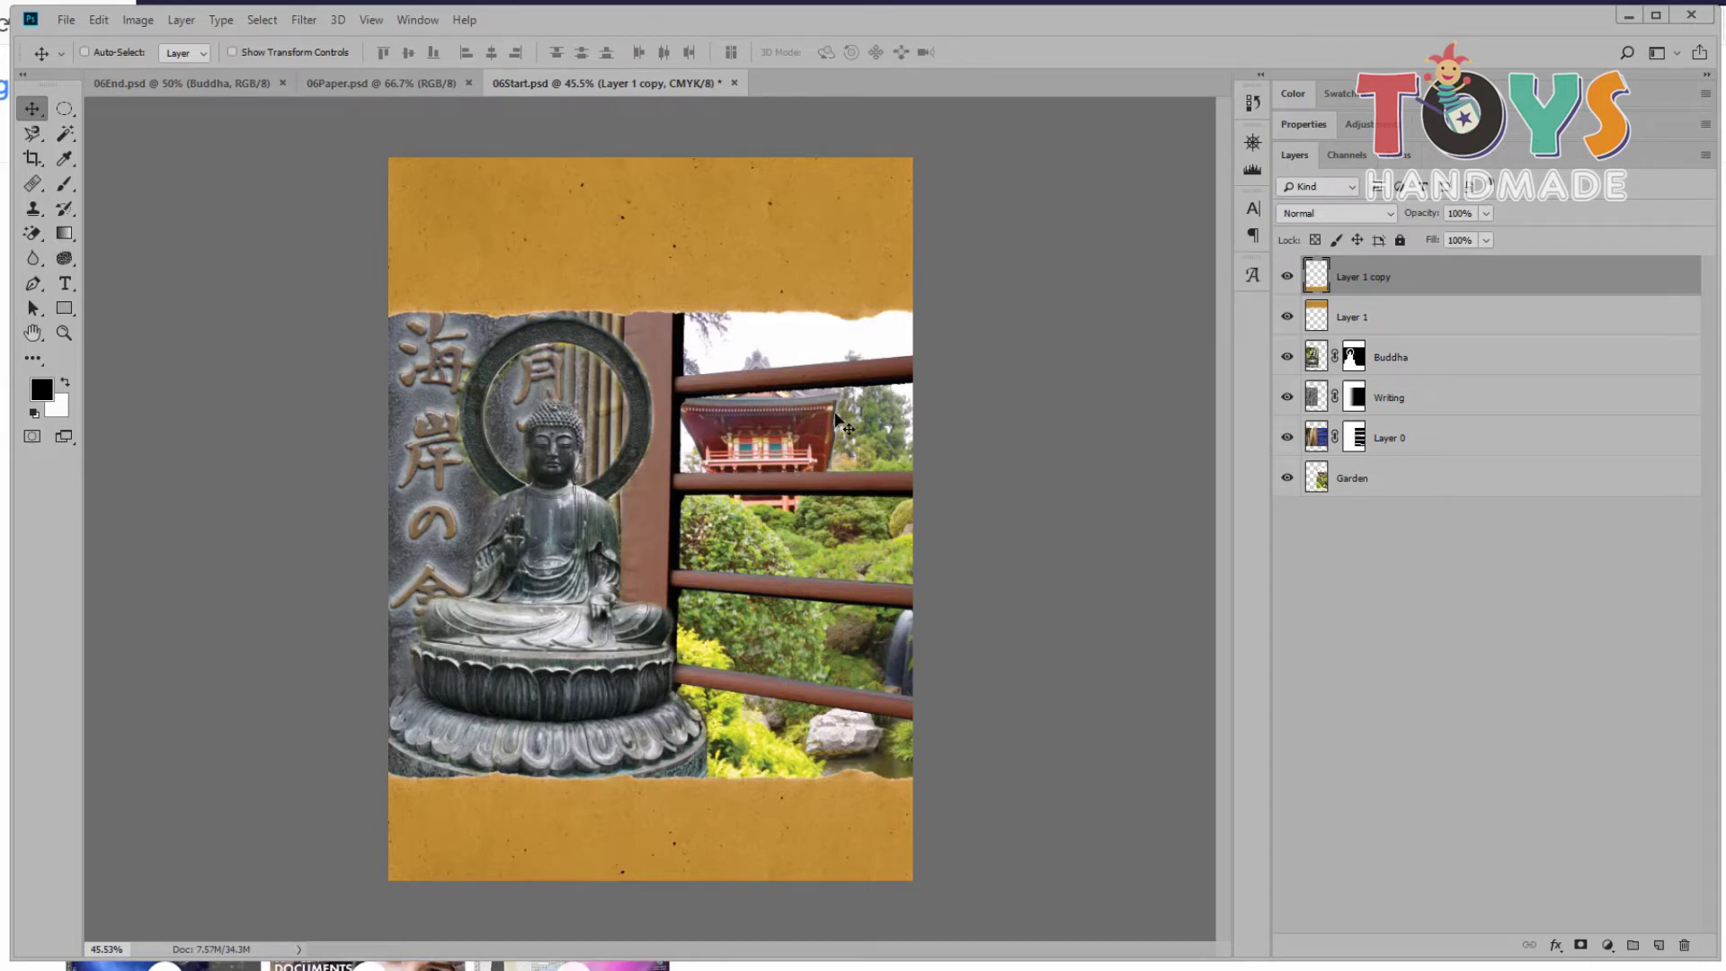
click(218, 84)
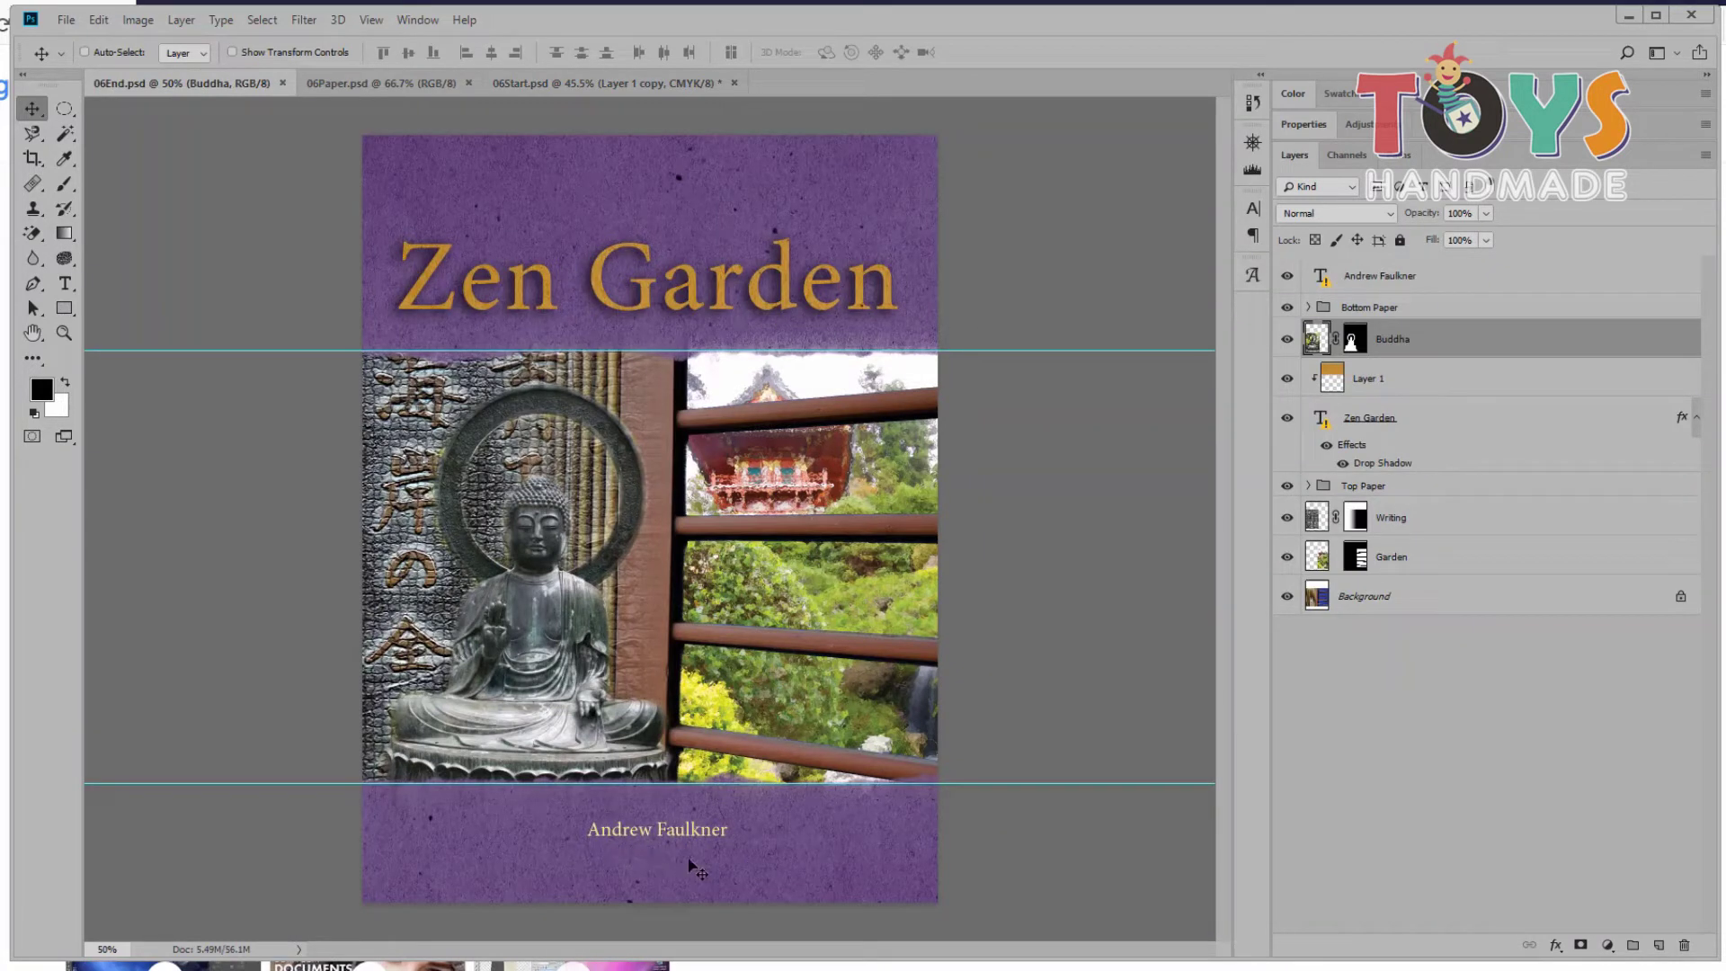
click(531, 79)
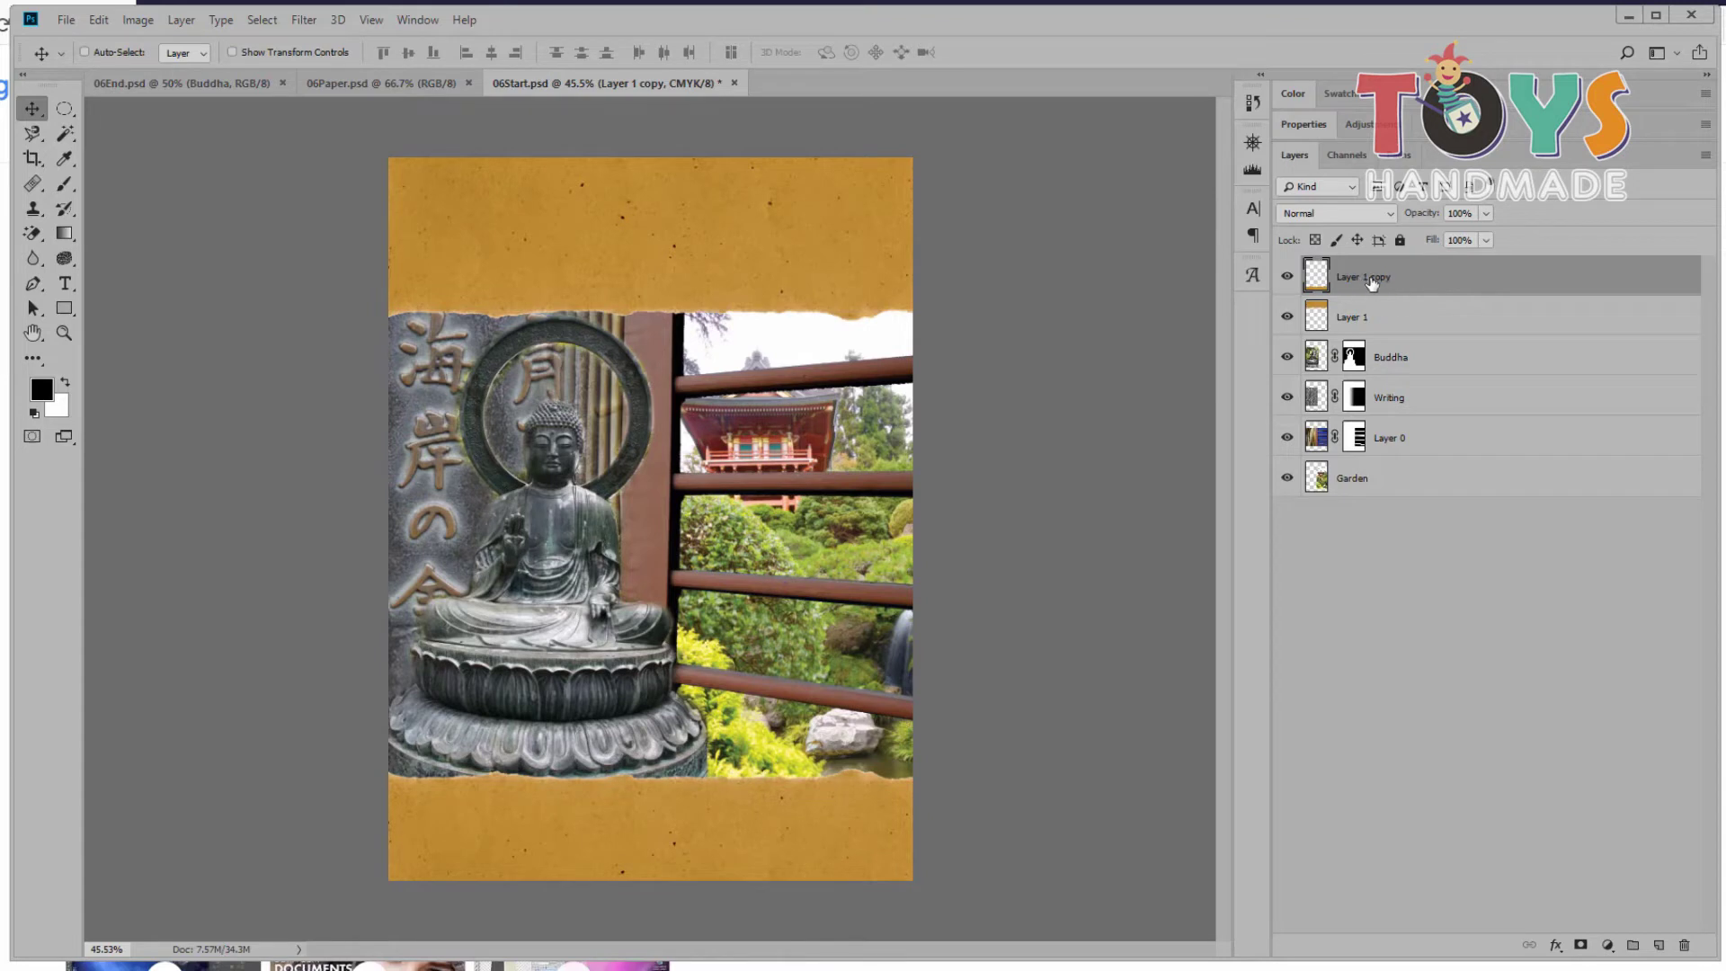
Step: Move Layer 1 copy below Layer 1, then merge both paper strips into Layer 1
drag(1436, 280, 1429, 334)
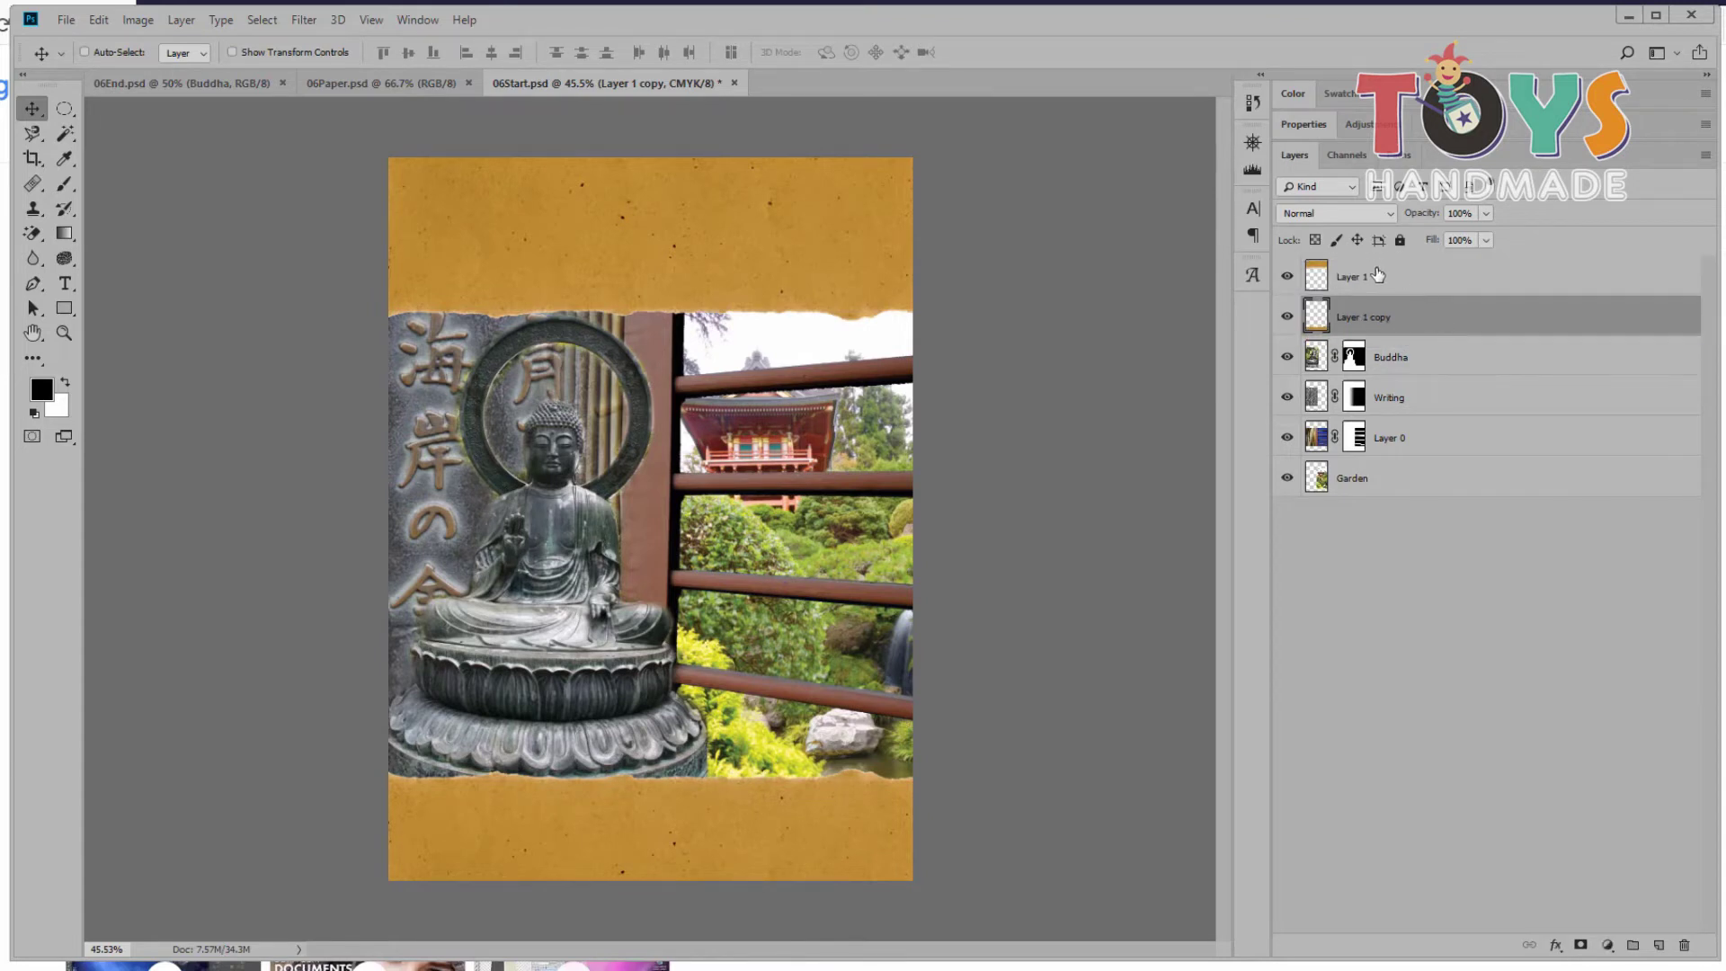
click(1389, 284)
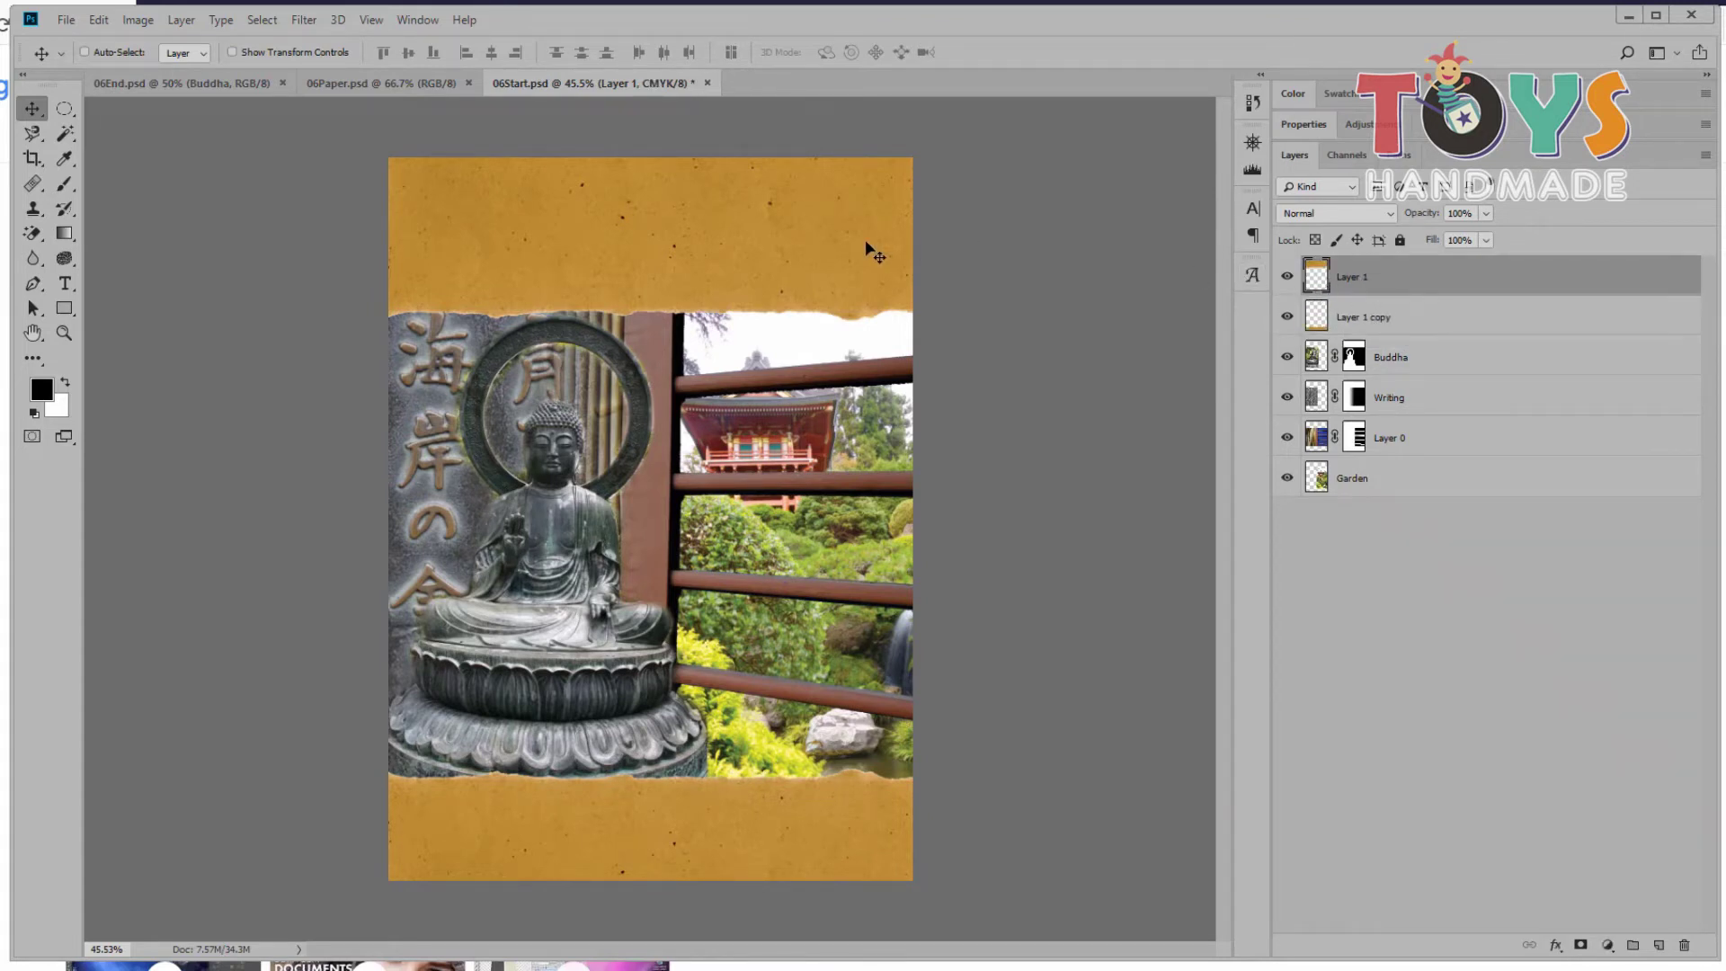
click(1287, 276)
key(ctrl)
ctrl+click(1422, 321)
right_click(1409, 313)
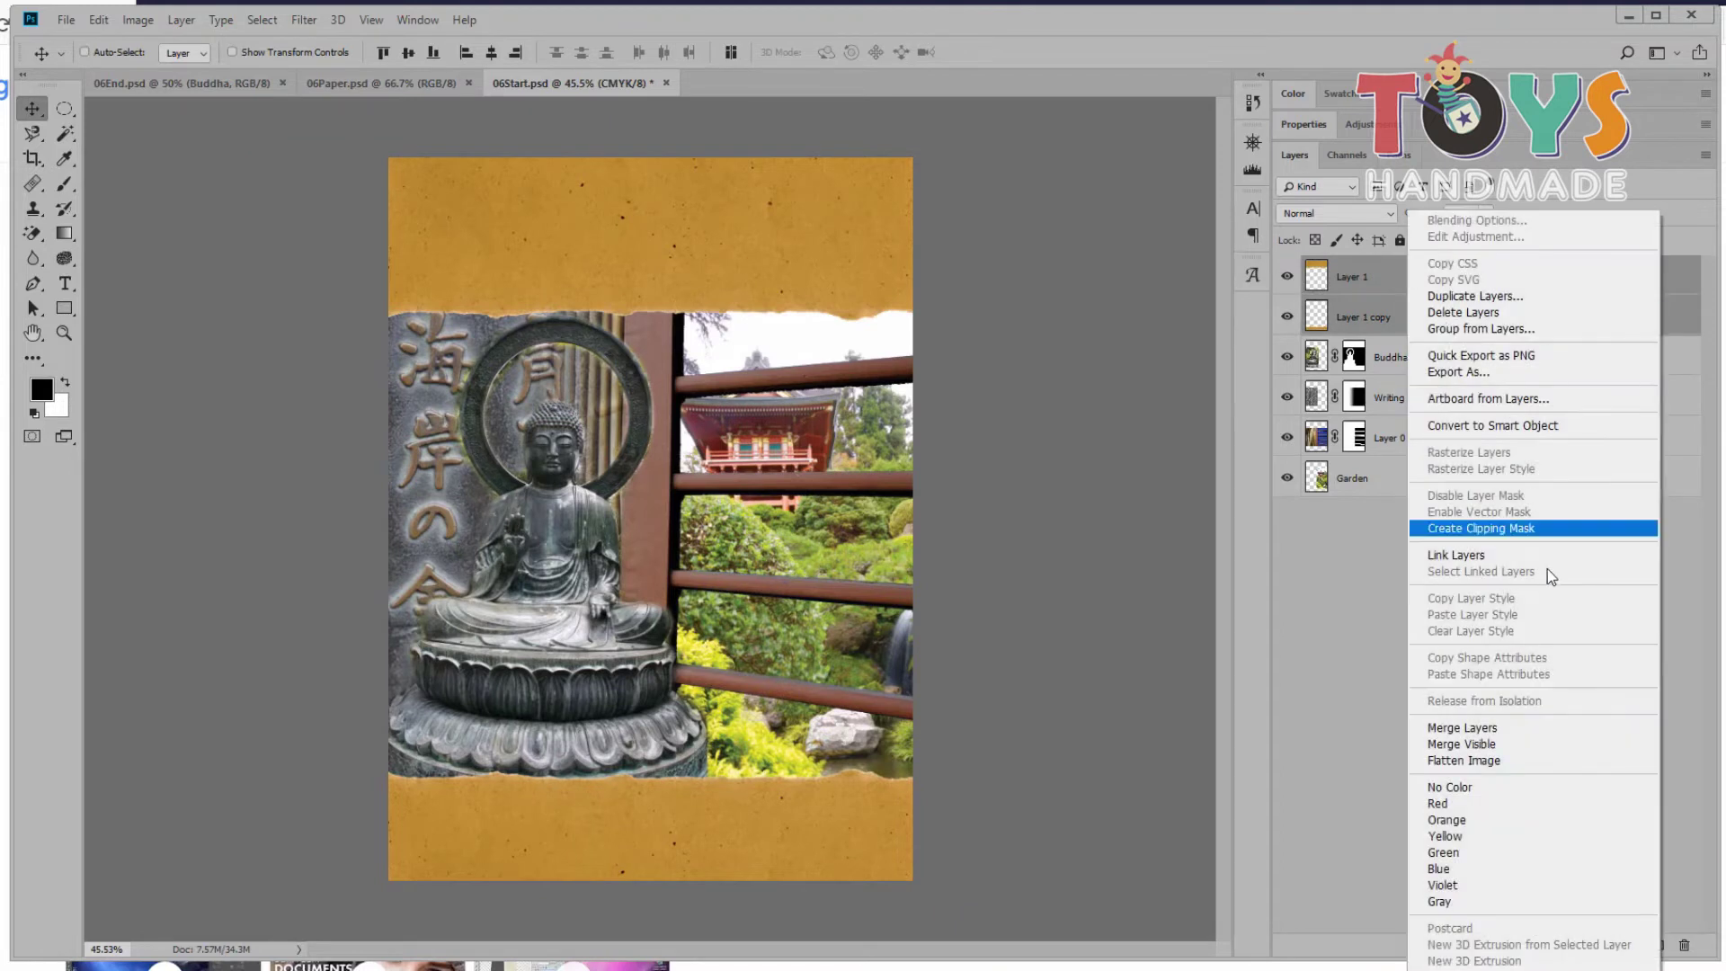
click(1489, 733)
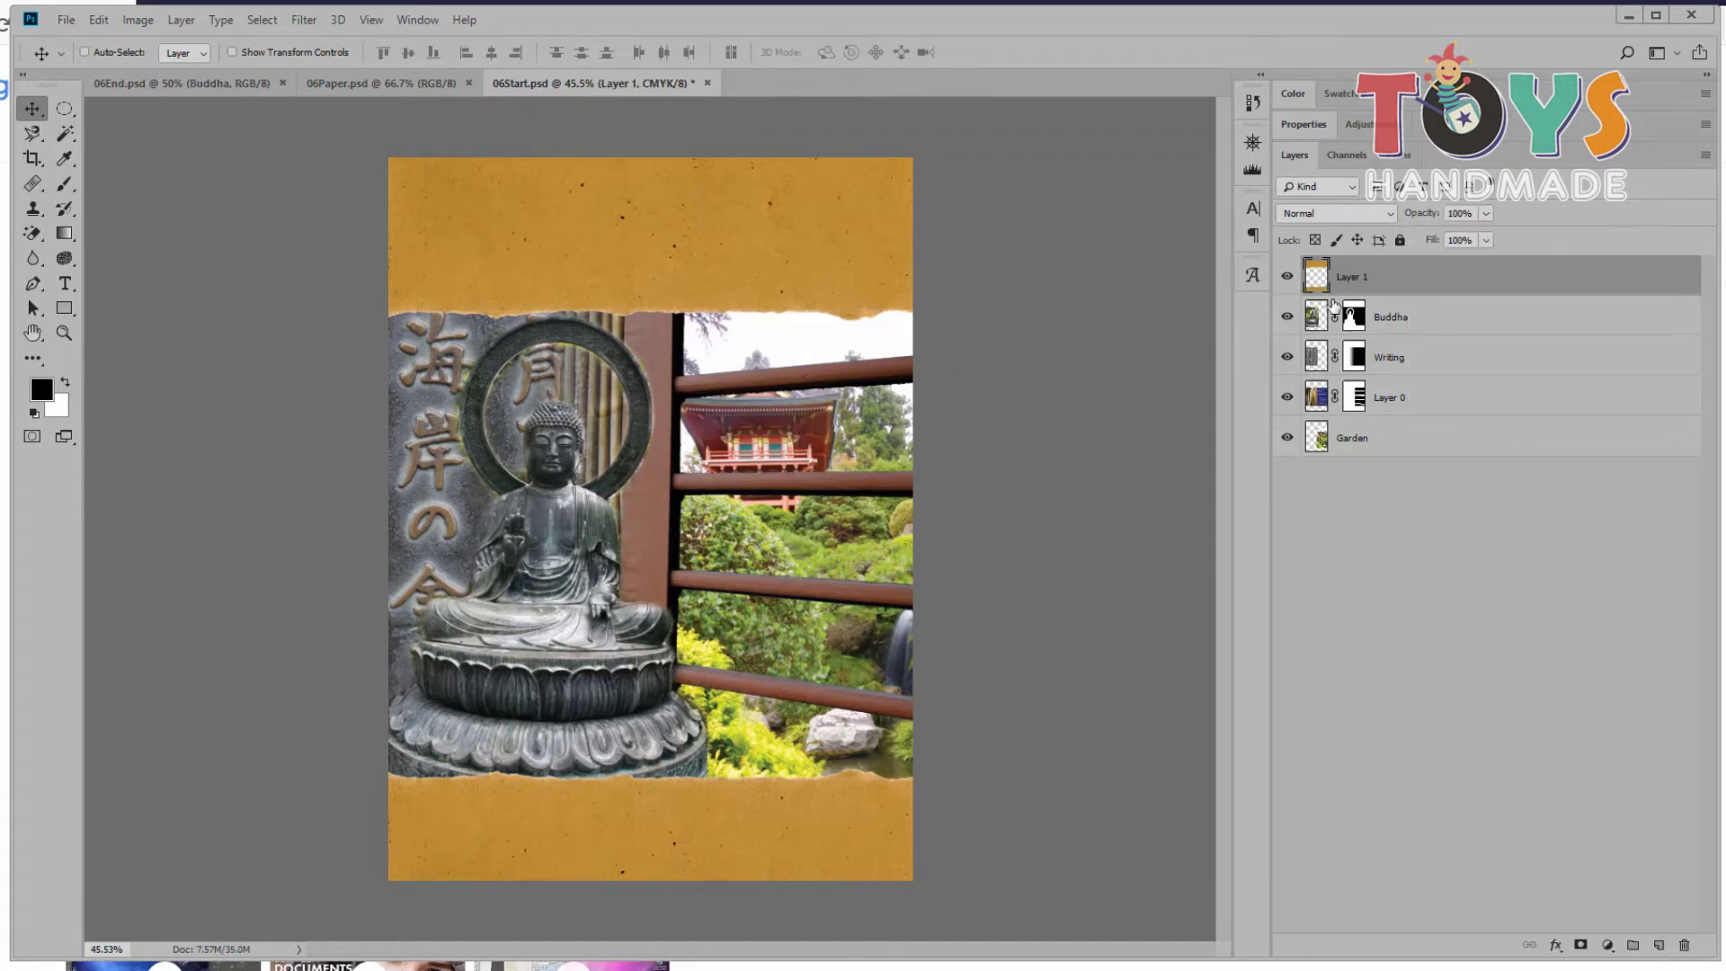
click(1287, 276)
Step: Add a Hue/Saturation adjustment layer with Hue at -77, tinting the whole collage red
click(1606, 945)
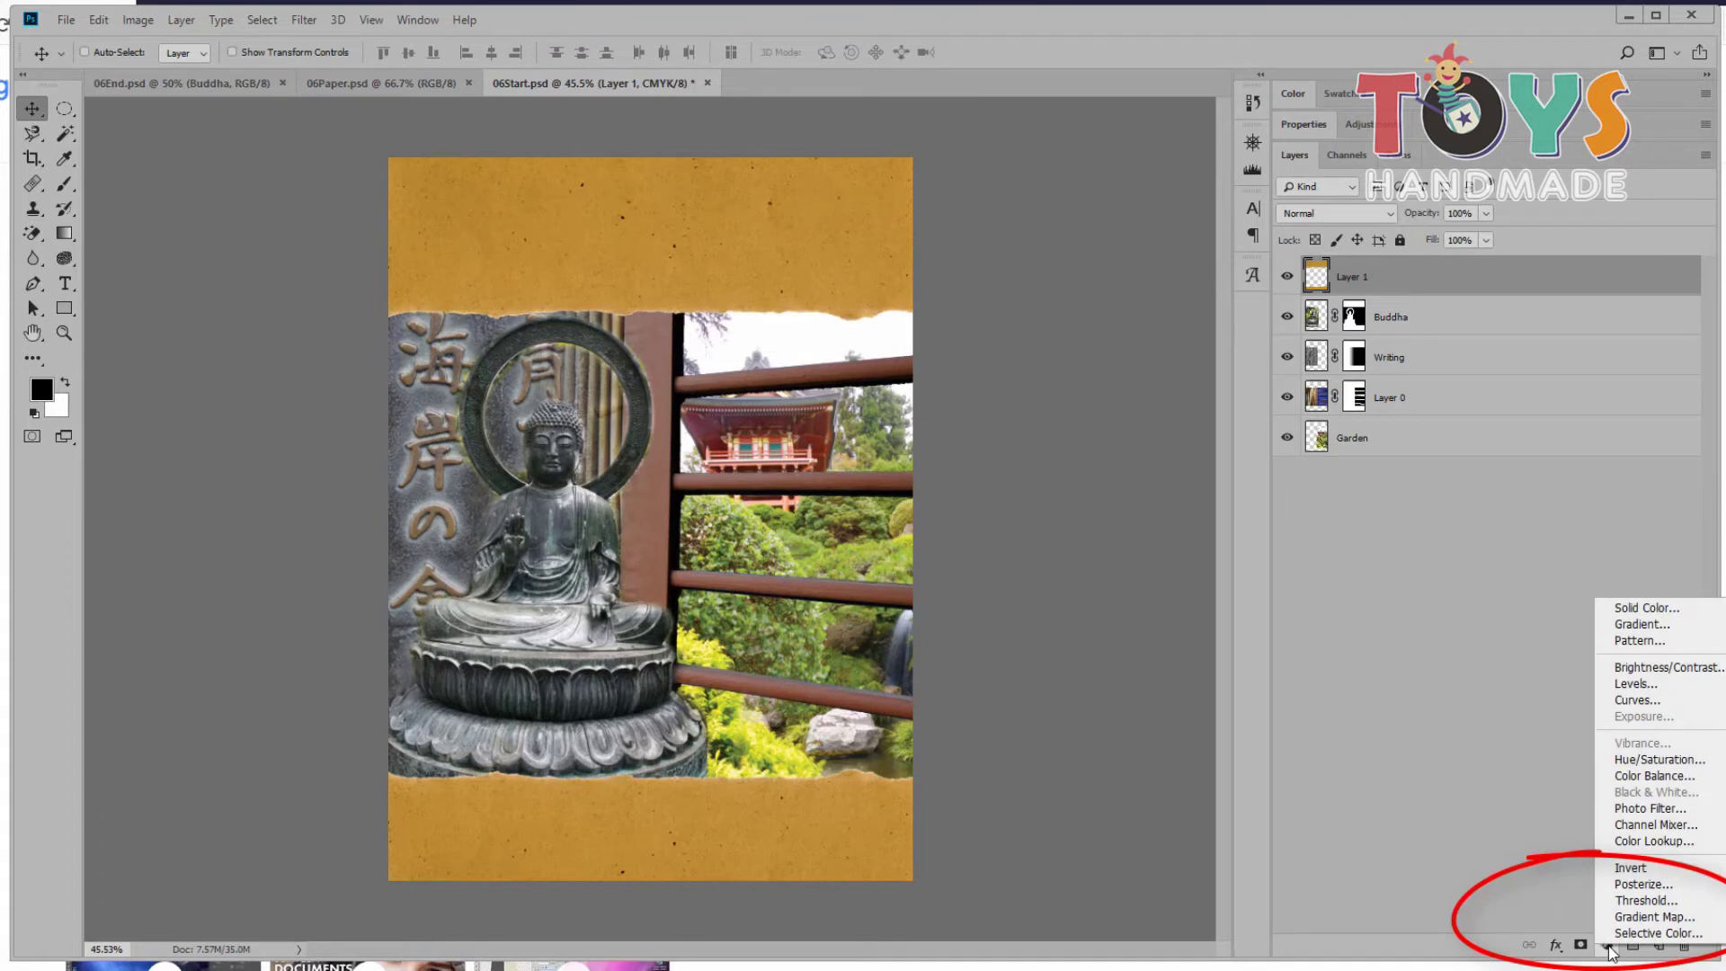
click(1650, 766)
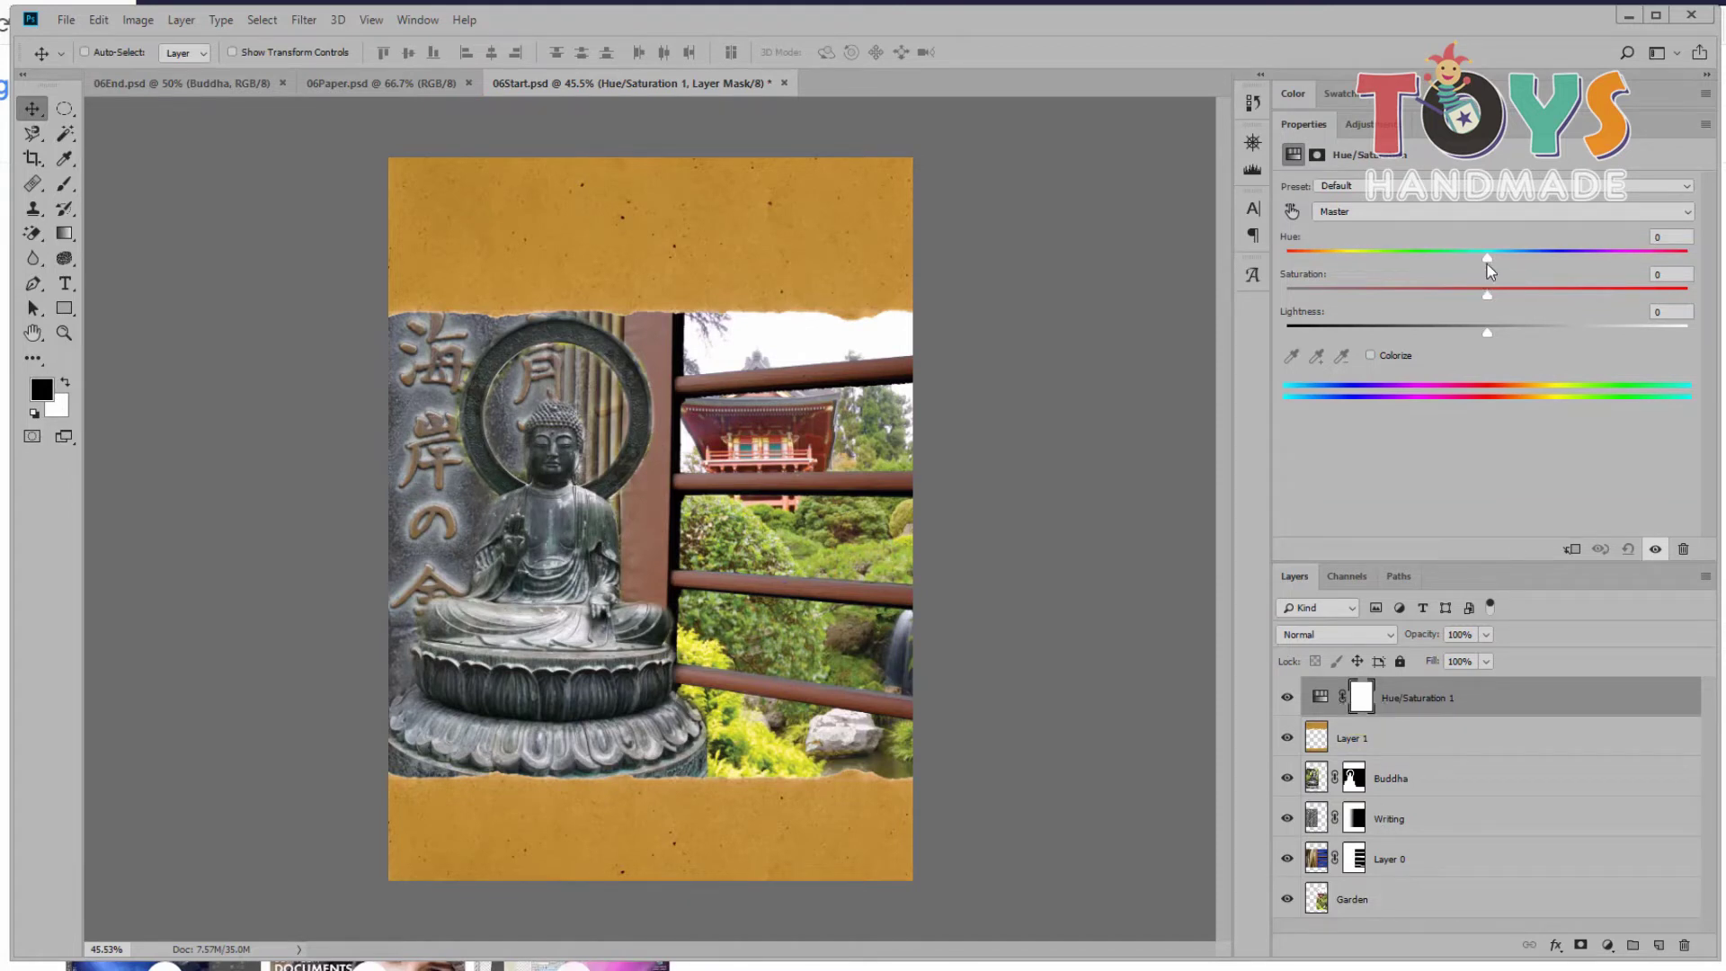
mouse_move(1488, 259)
mouse_down()
mouse_move(1443, 261)
mouse_move(1528, 274)
mouse_move(1371, 261)
mouse_move(1637, 257)
mouse_up()
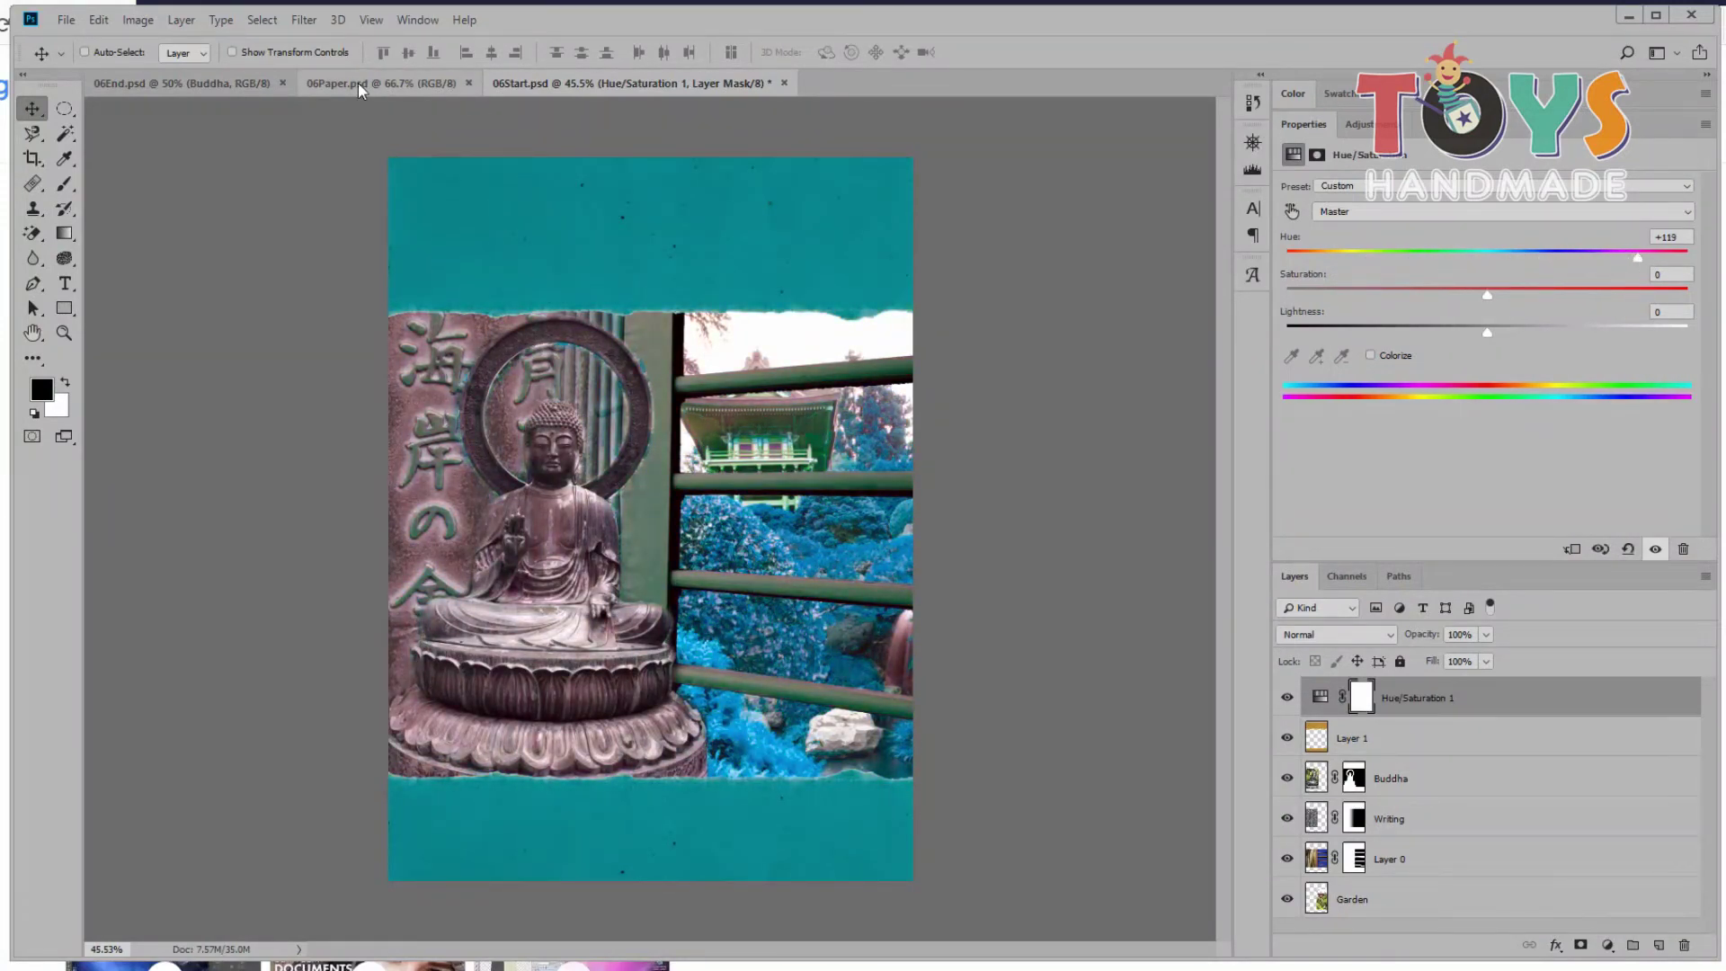
click(240, 82)
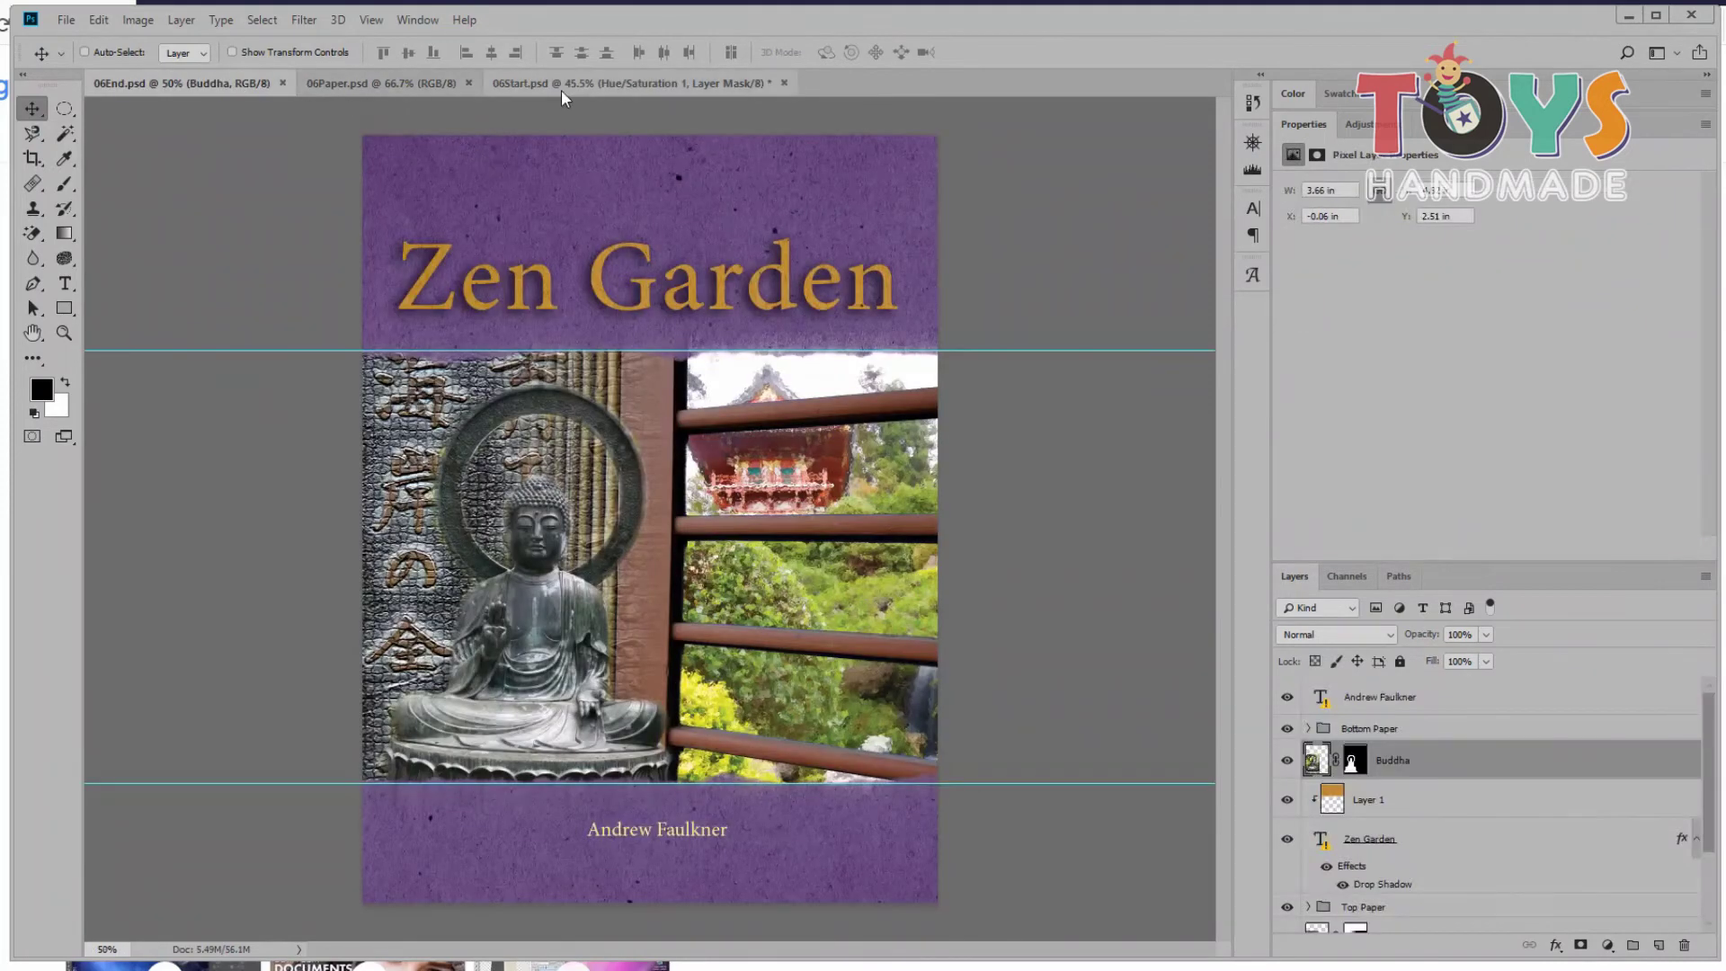
click(582, 83)
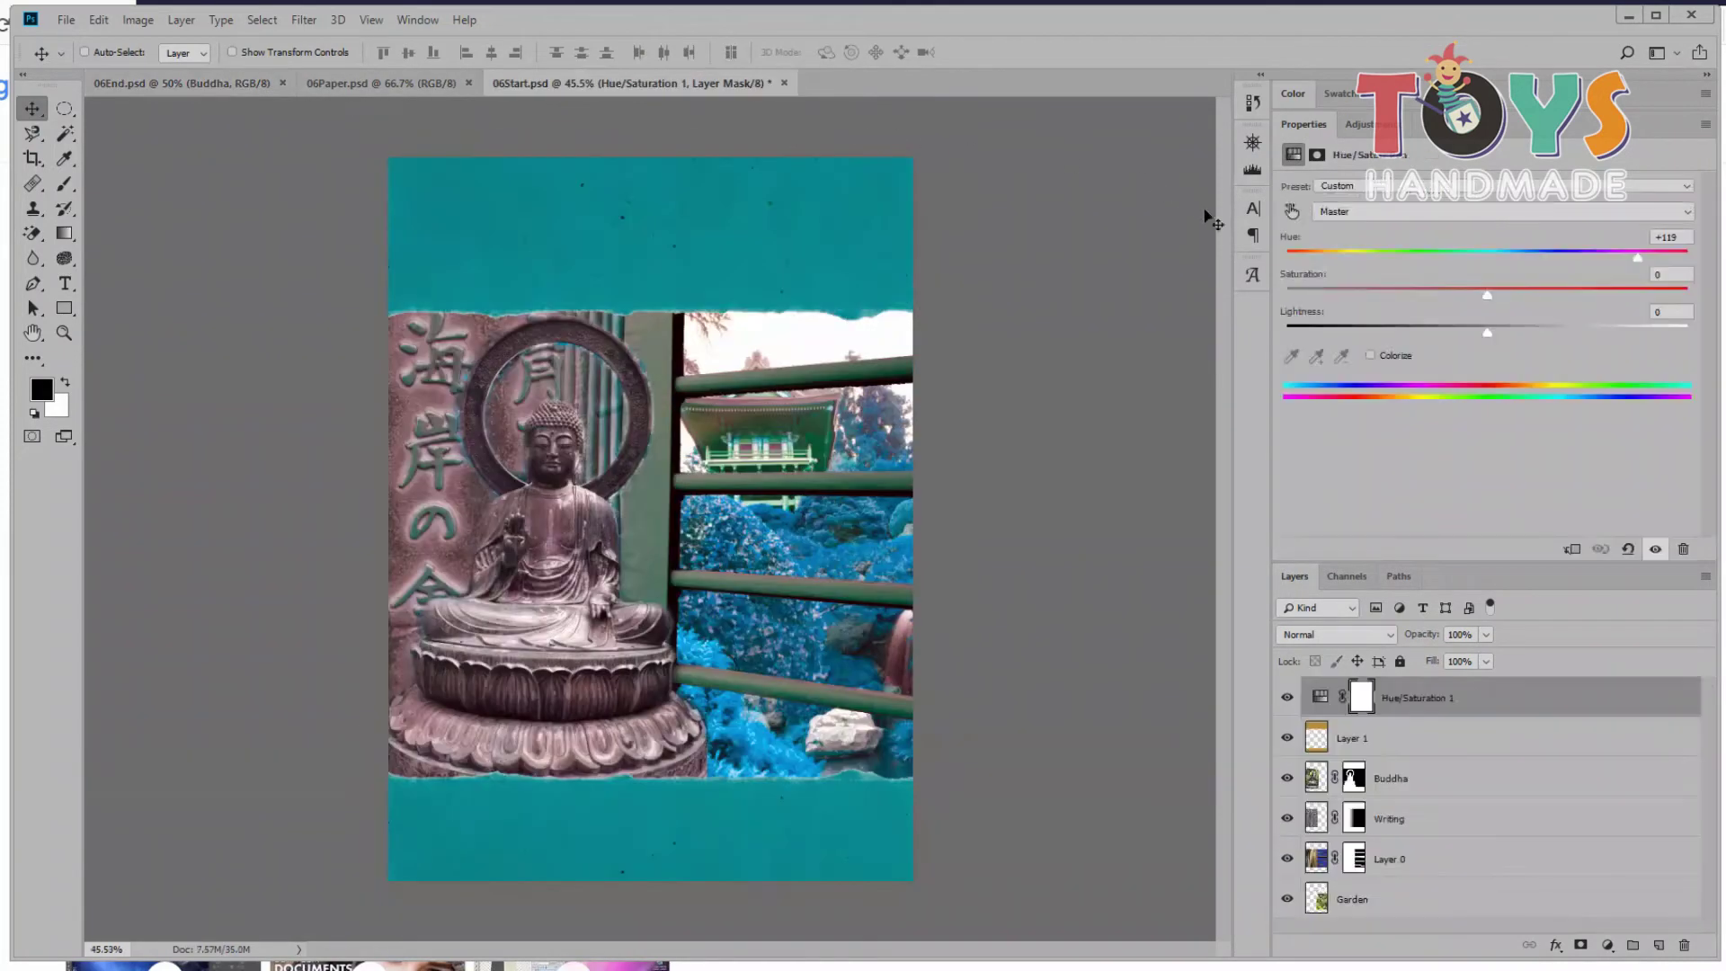
mouse_move(1638, 257)
mouse_down()
mouse_move(1668, 273)
mouse_move(1449, 258)
mouse_move(1325, 272)
mouse_move(1373, 274)
mouse_up()
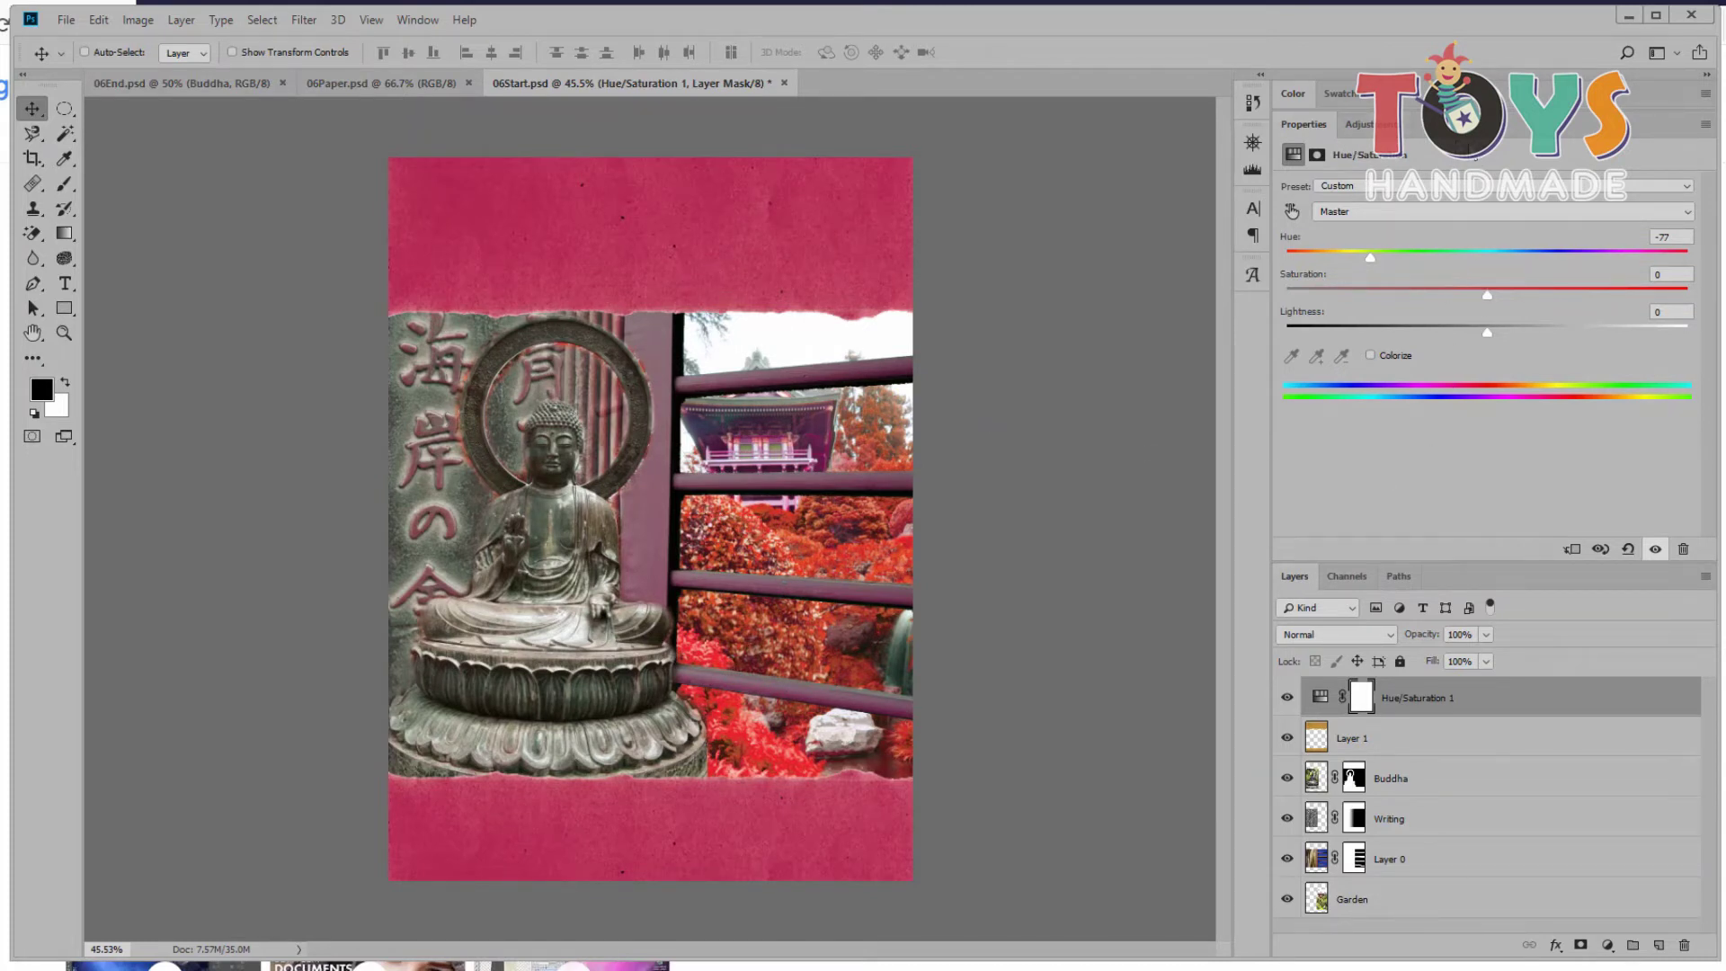
double_click(1456, 124)
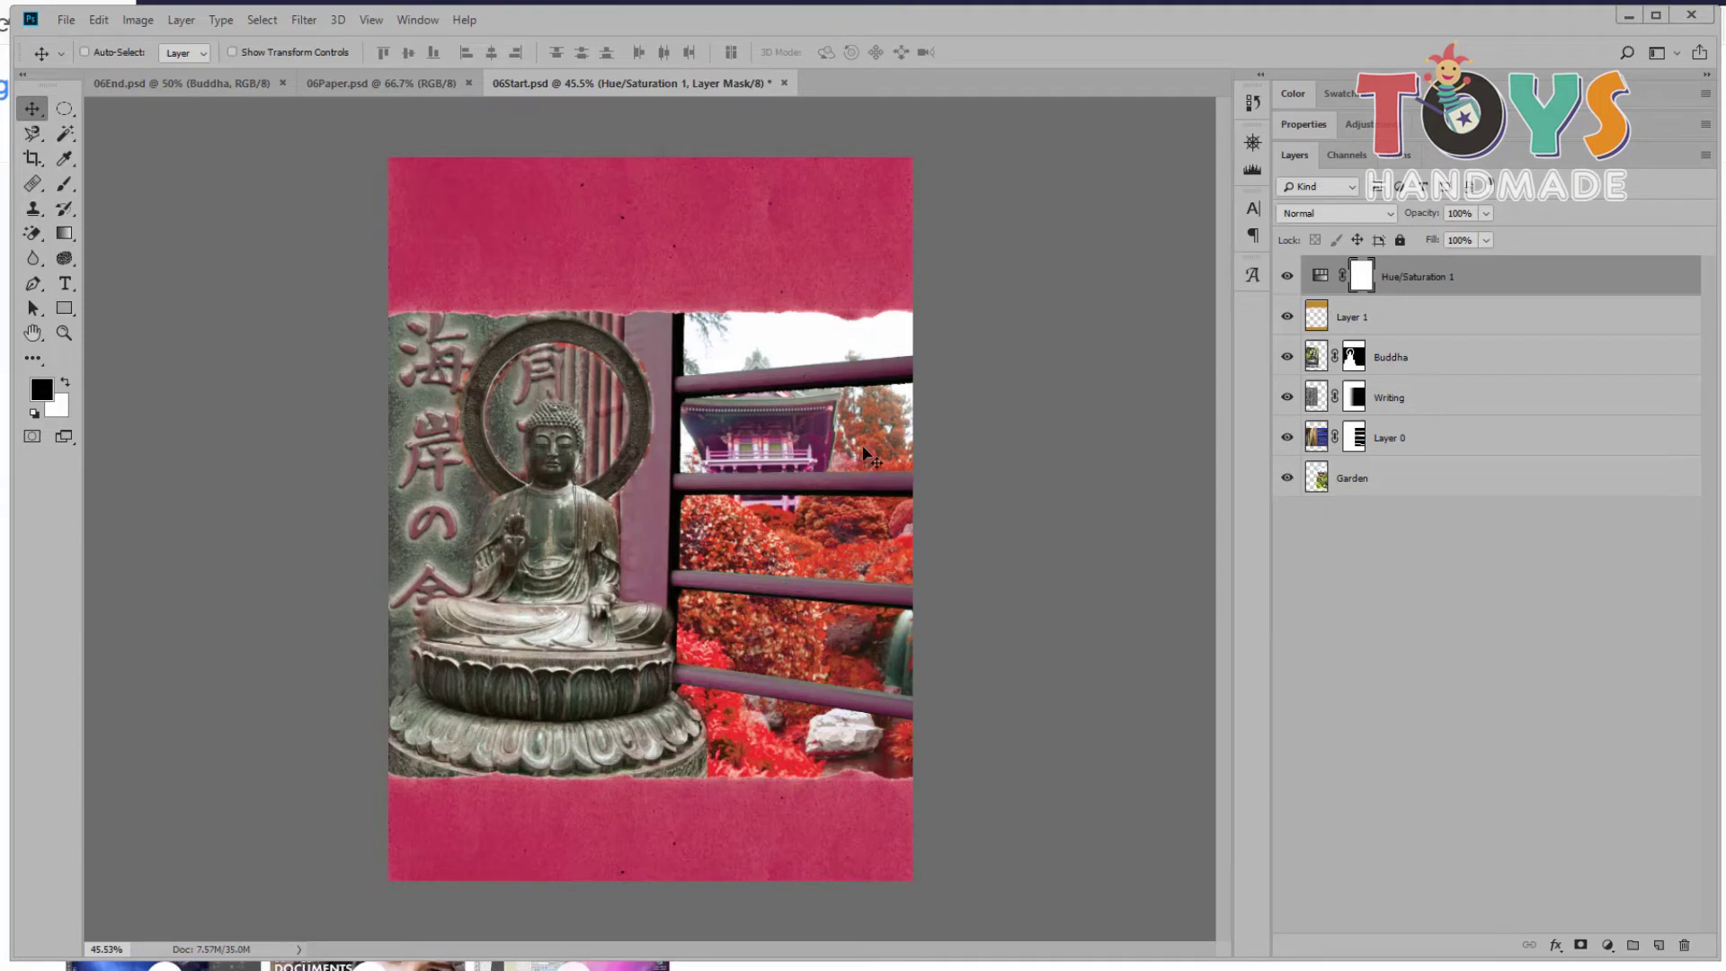
click(1286, 319)
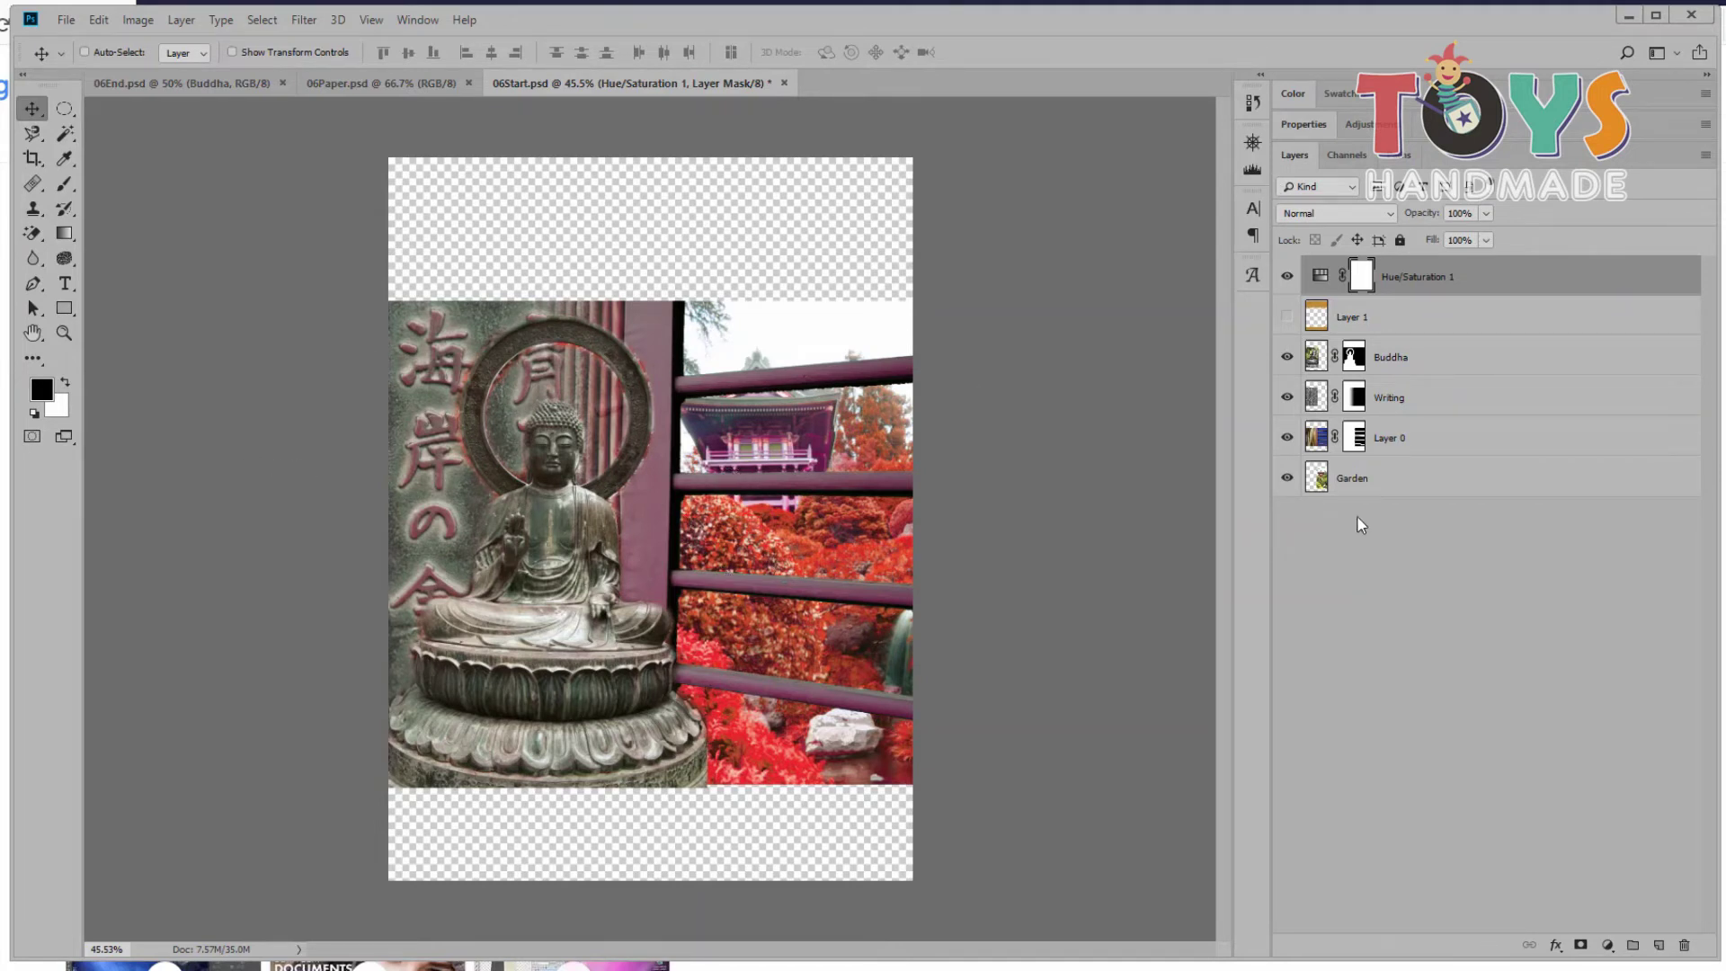
Step: Clip Hue/Saturation 1 to paper Layer 1 so only the torn strips turn pink
click(1286, 316)
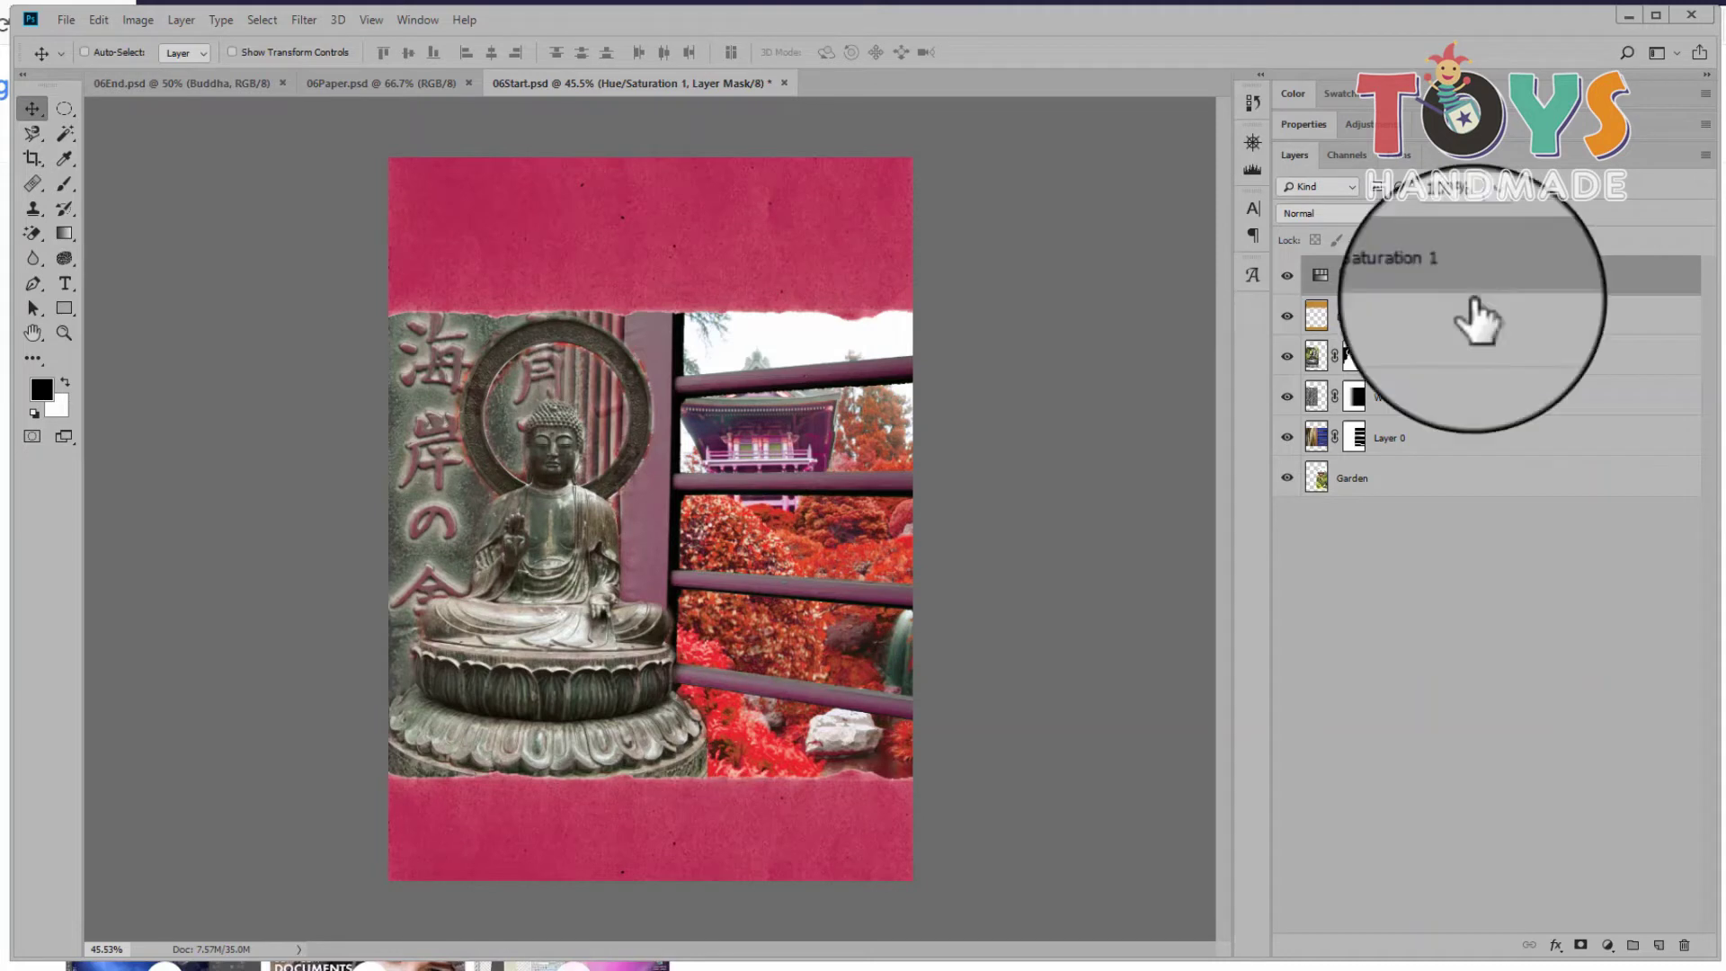
alt+click(1414, 295)
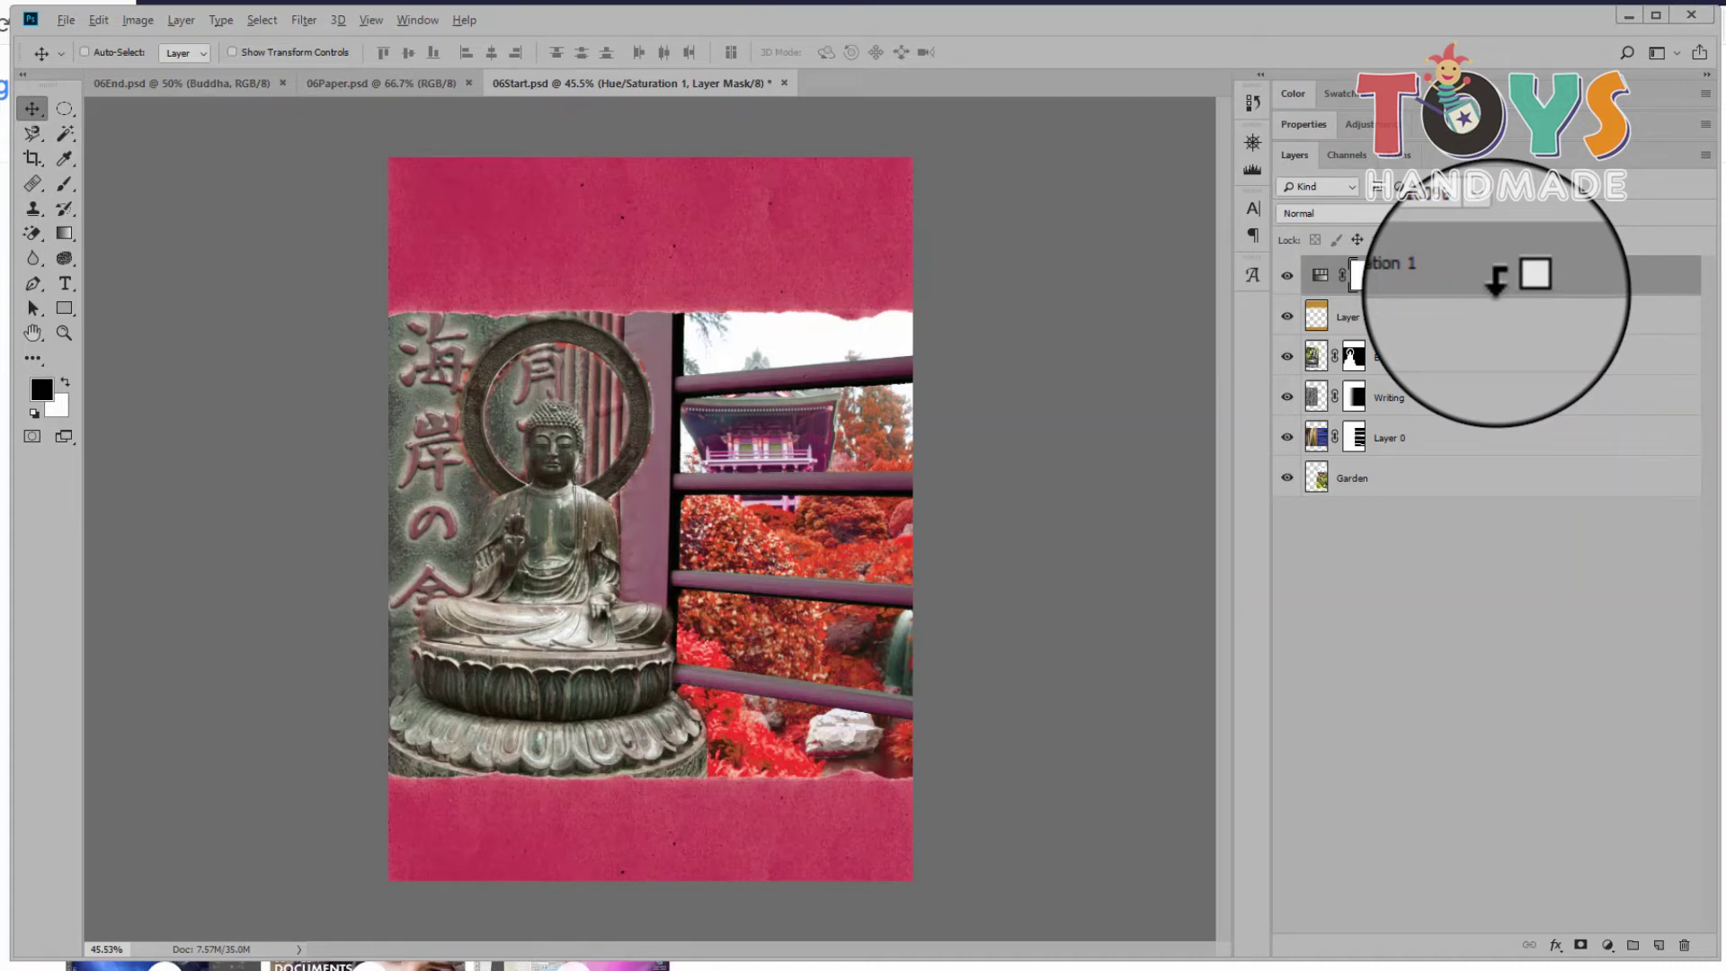
alt+click(1497, 293)
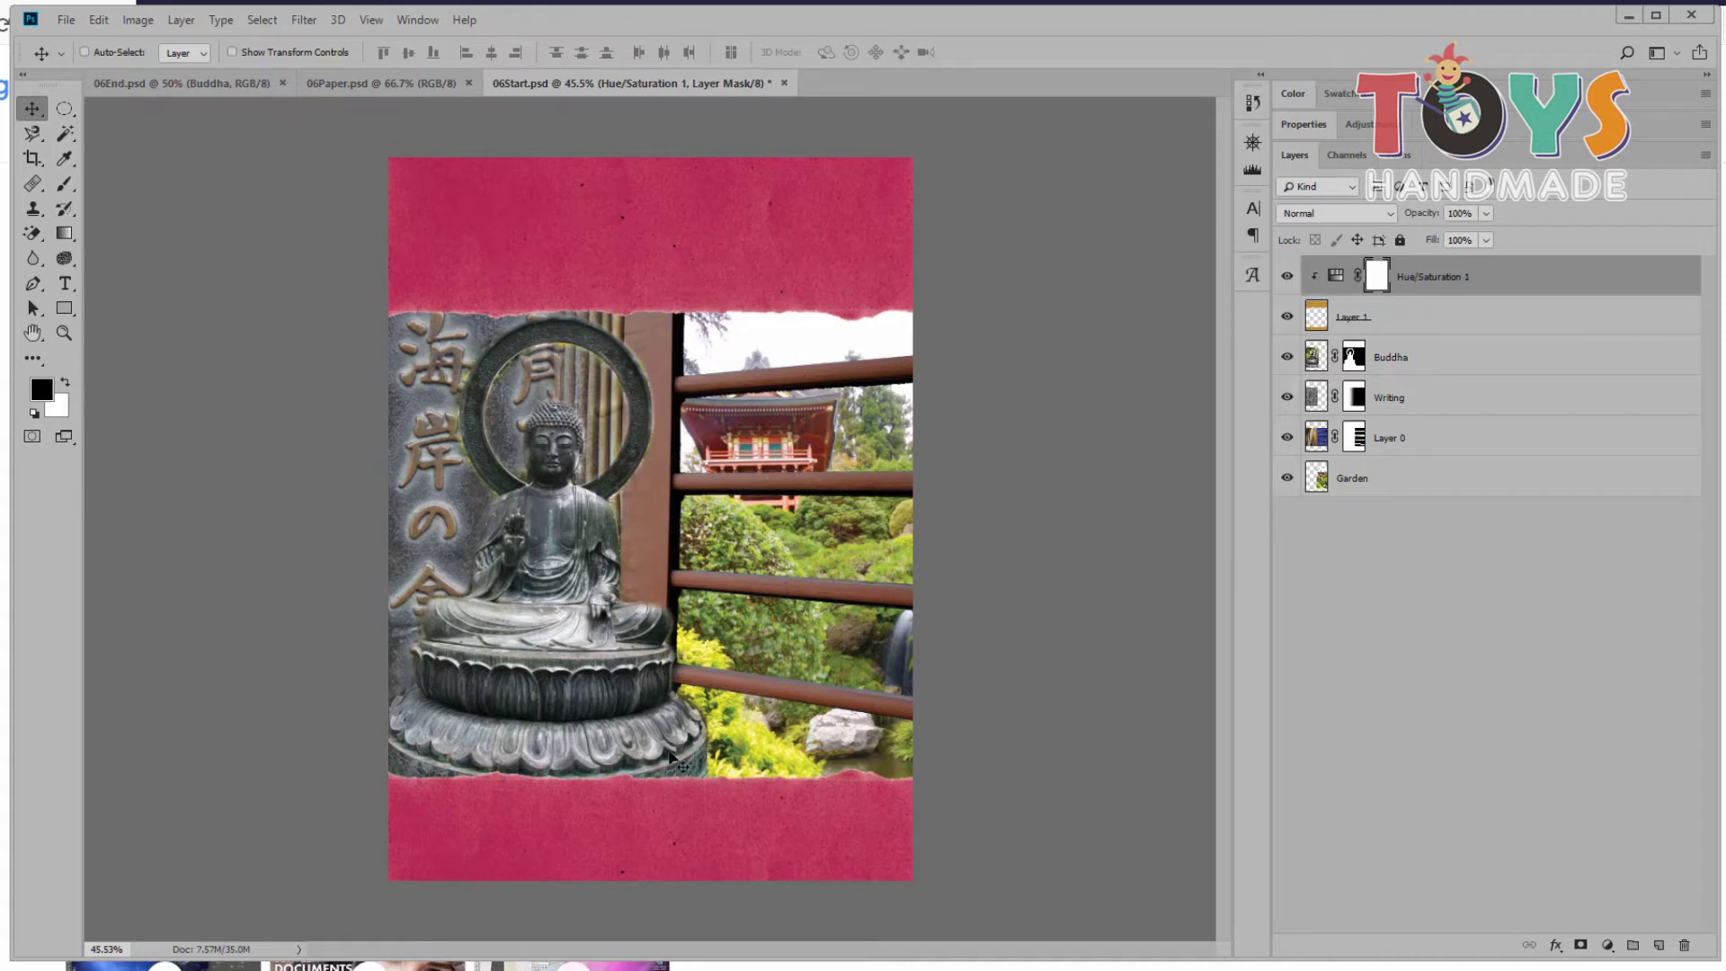
click(1287, 317)
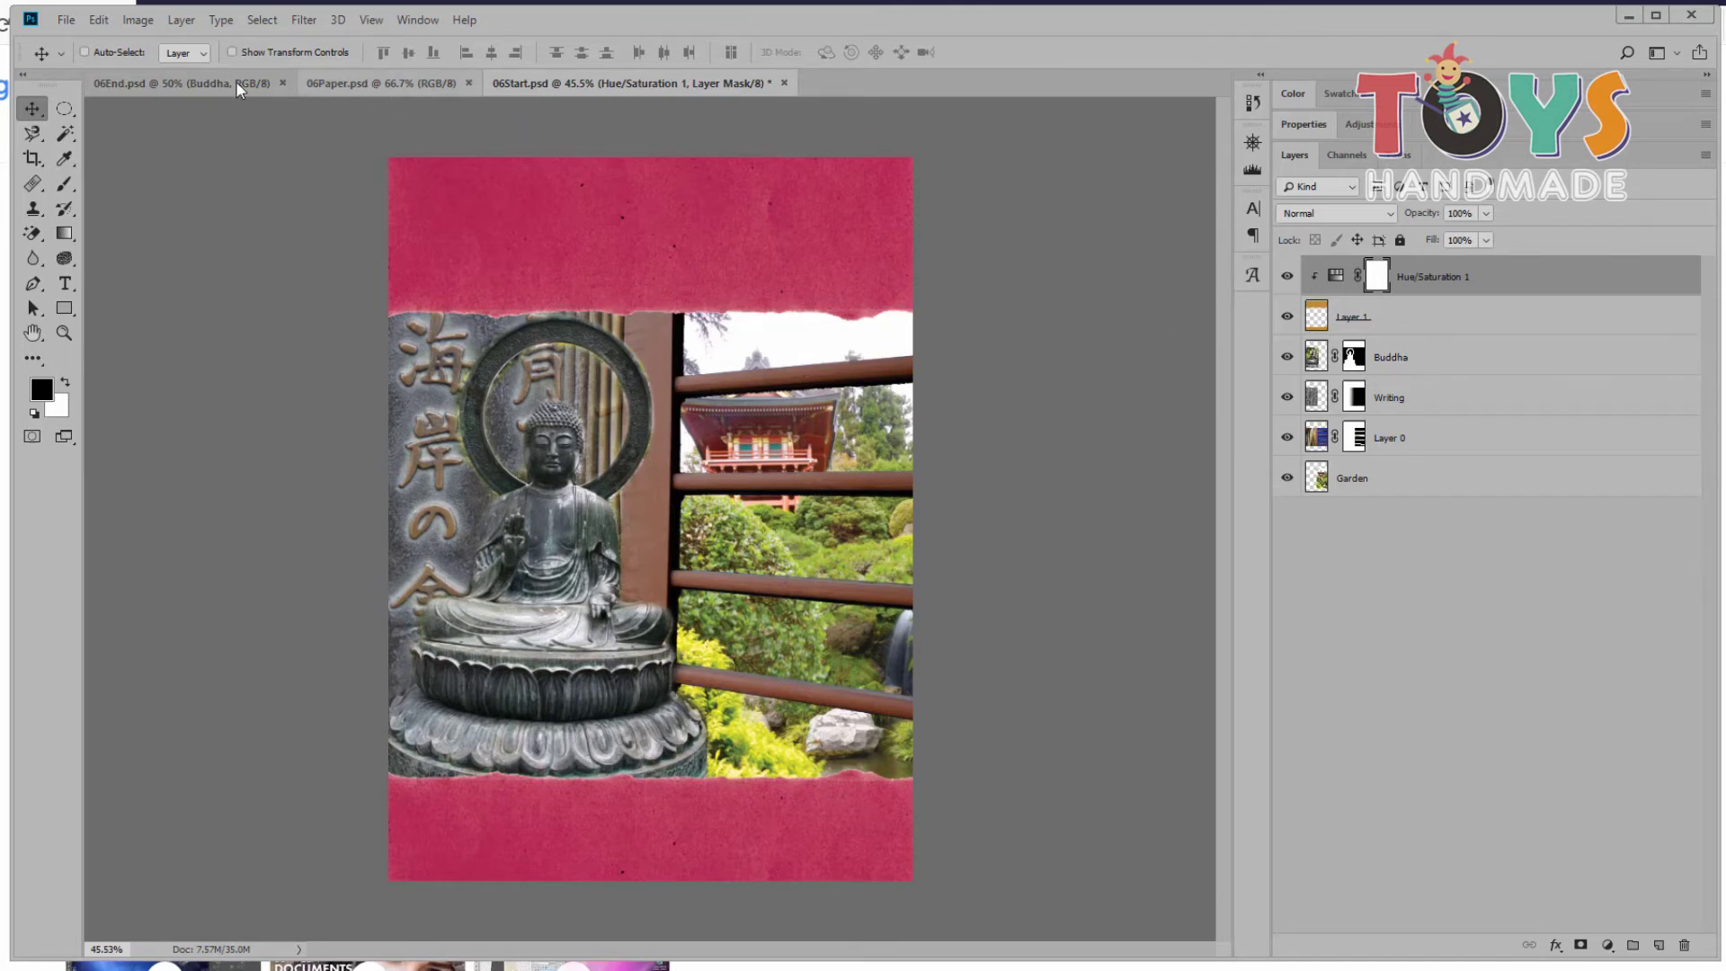
Step: Add a 'zen' text layer on the top pink paper strip
click(192, 83)
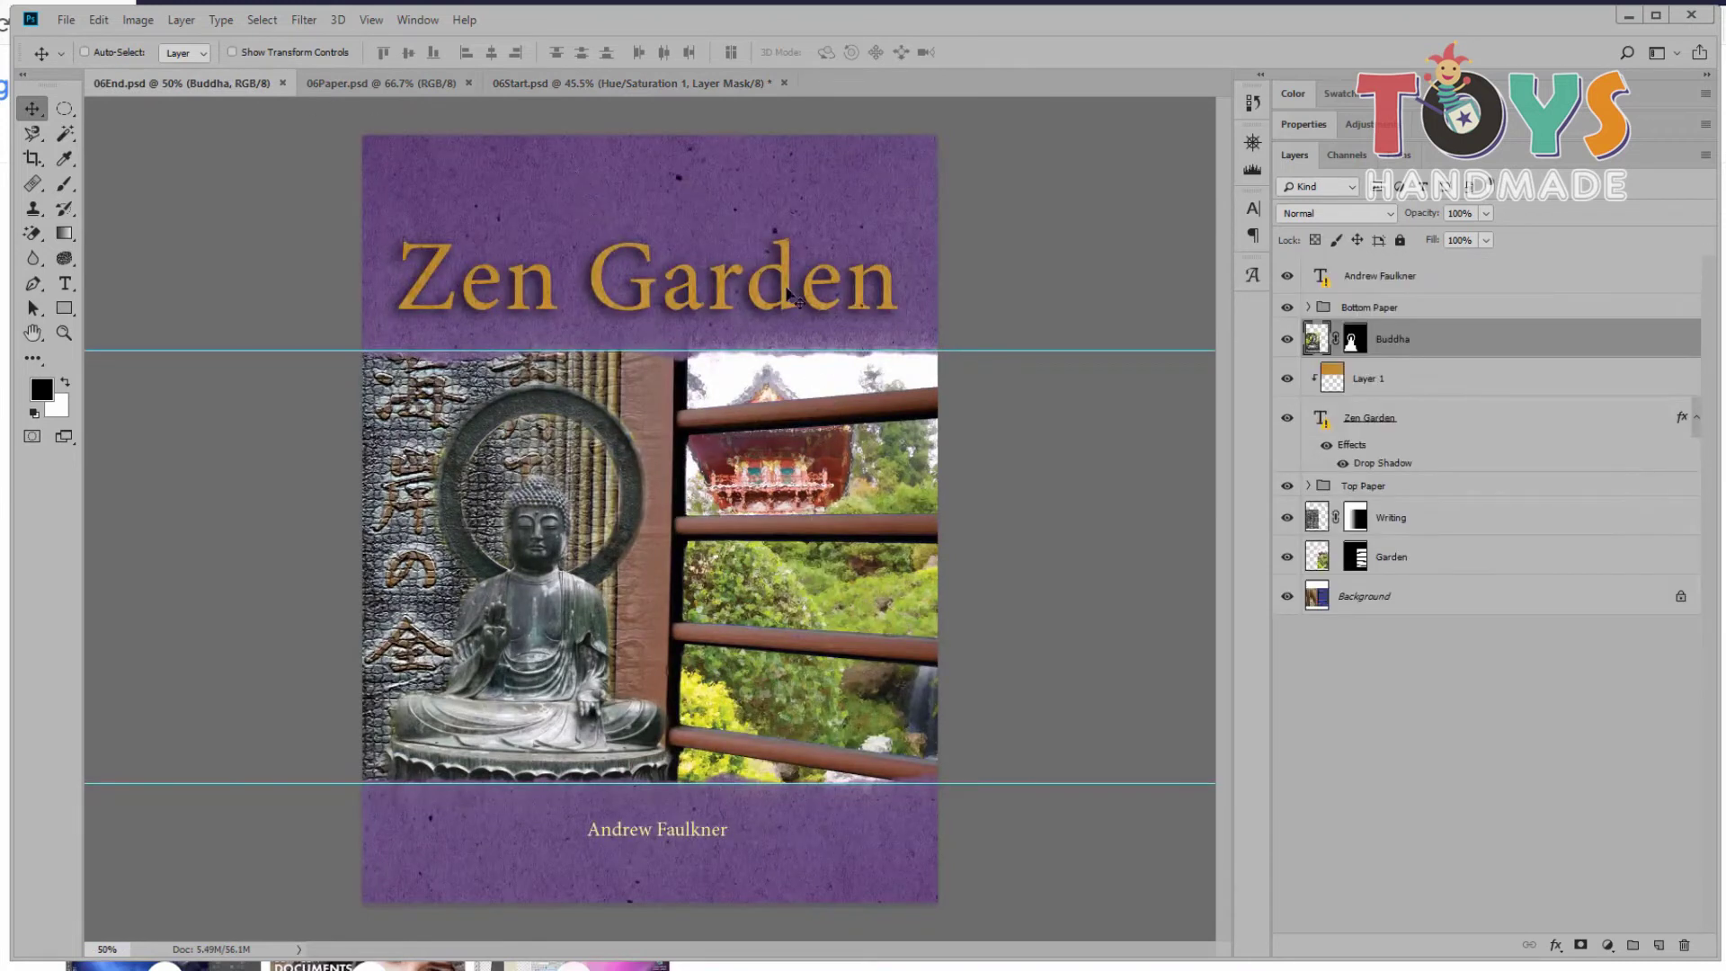
click(687, 89)
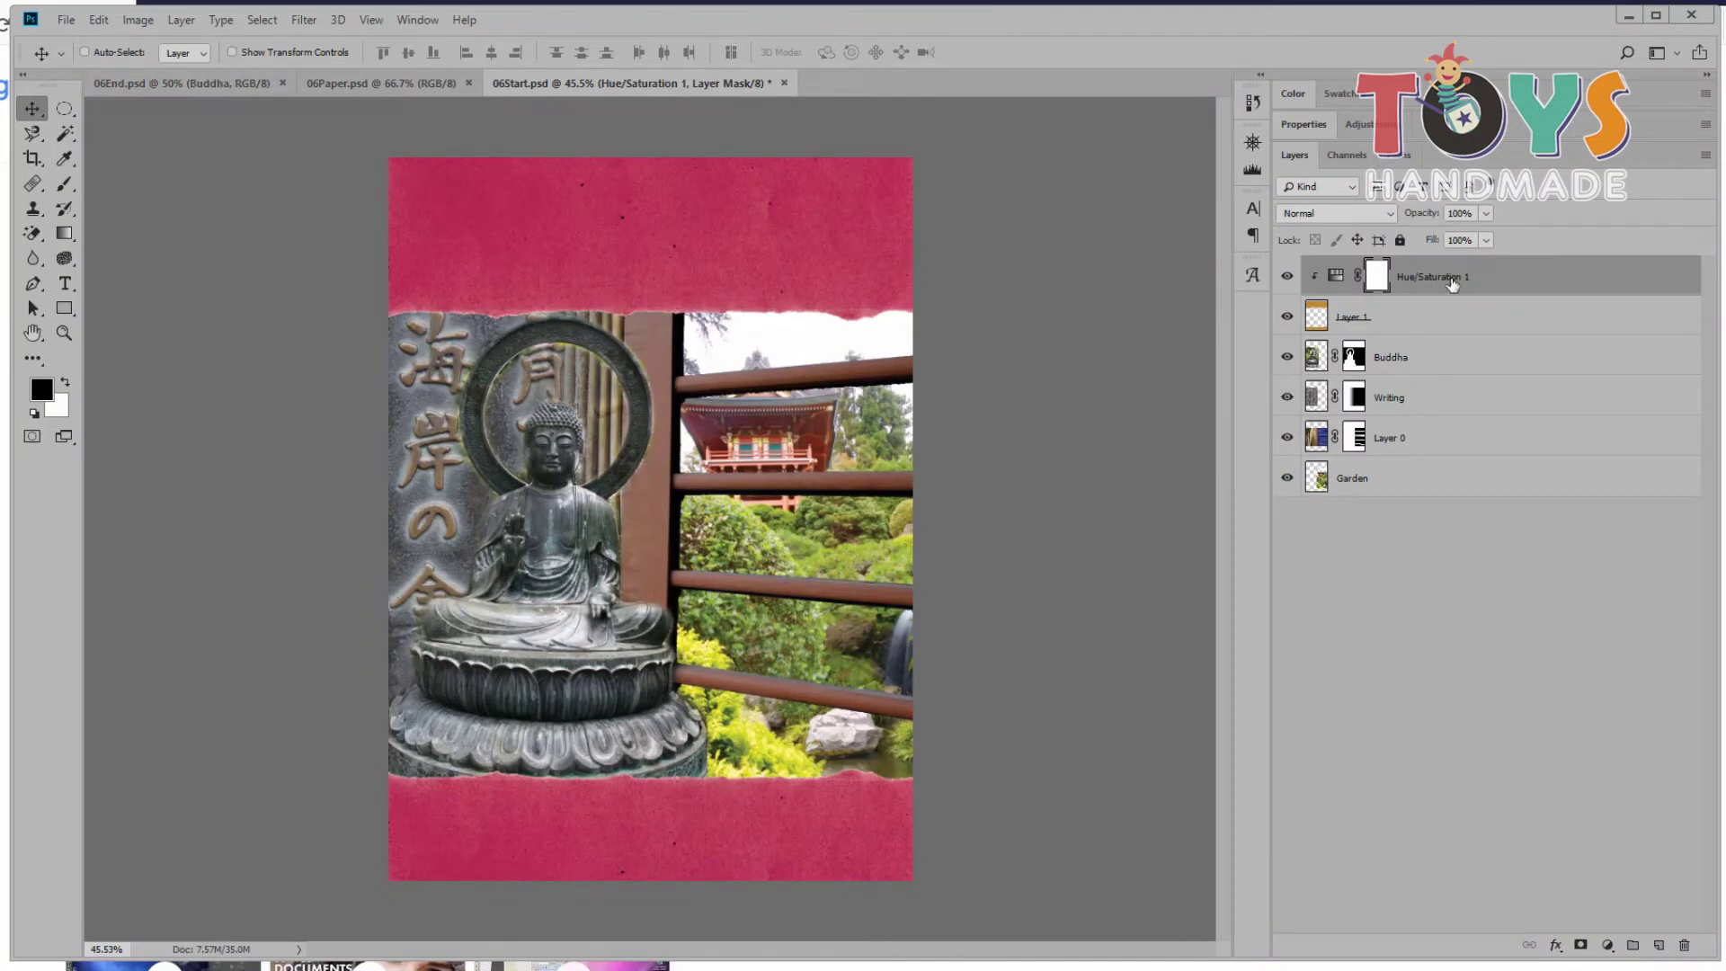
key(t)
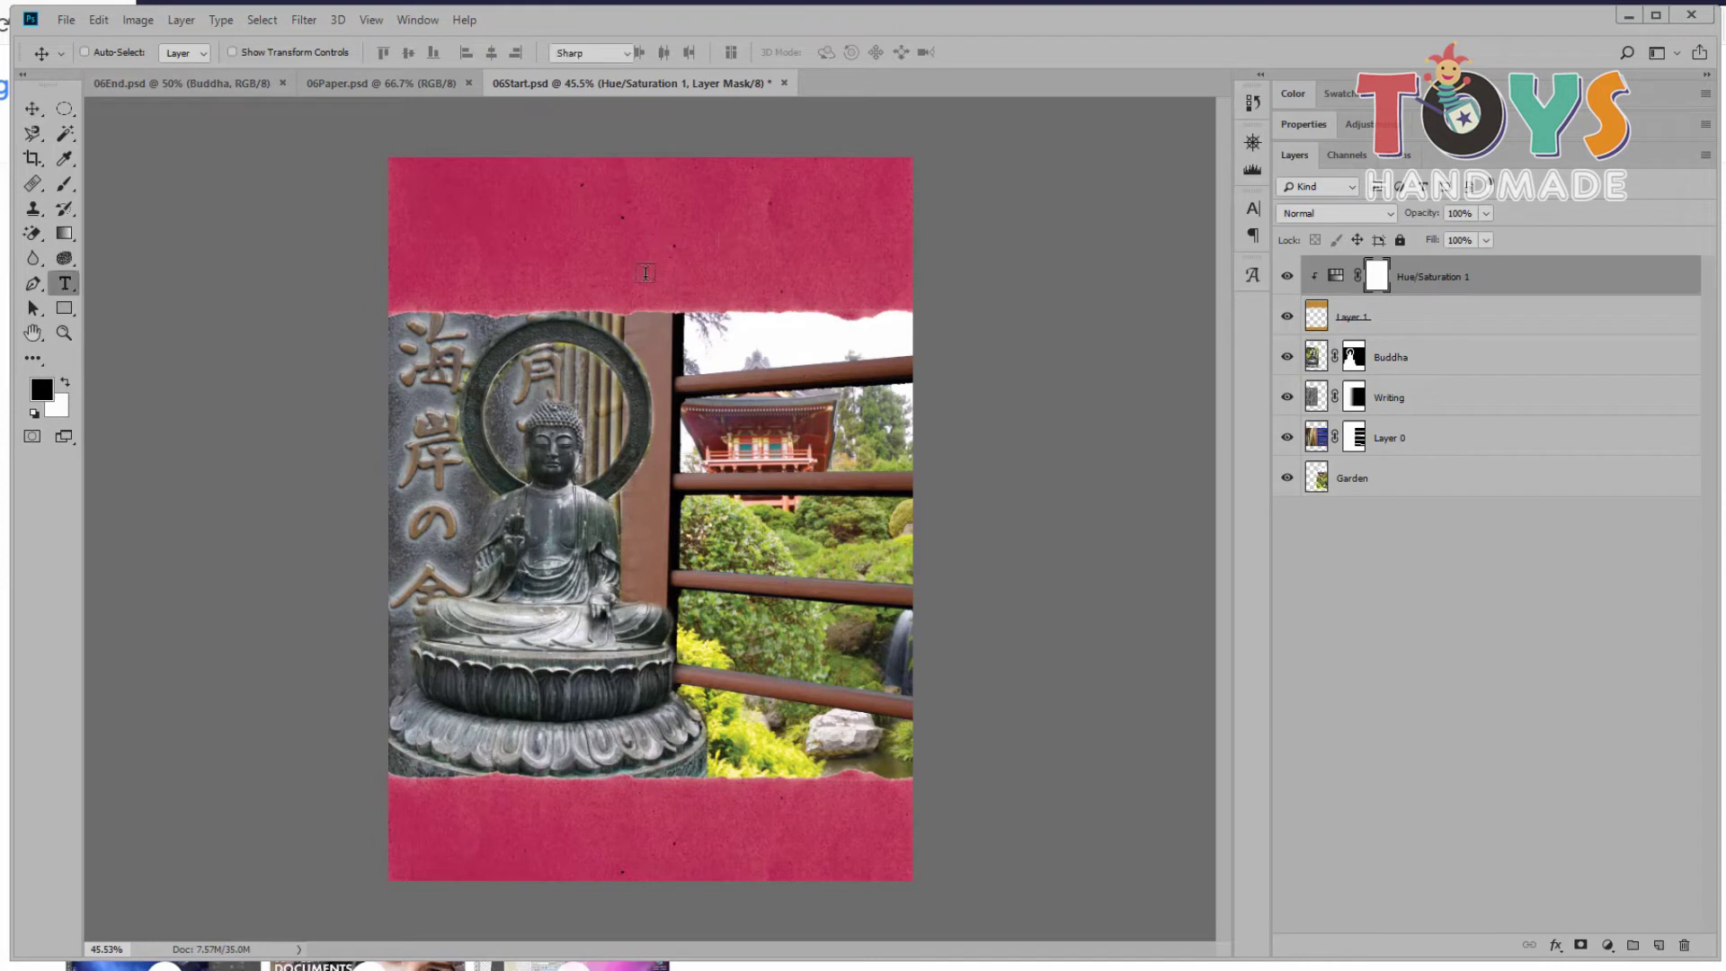
click(612, 253)
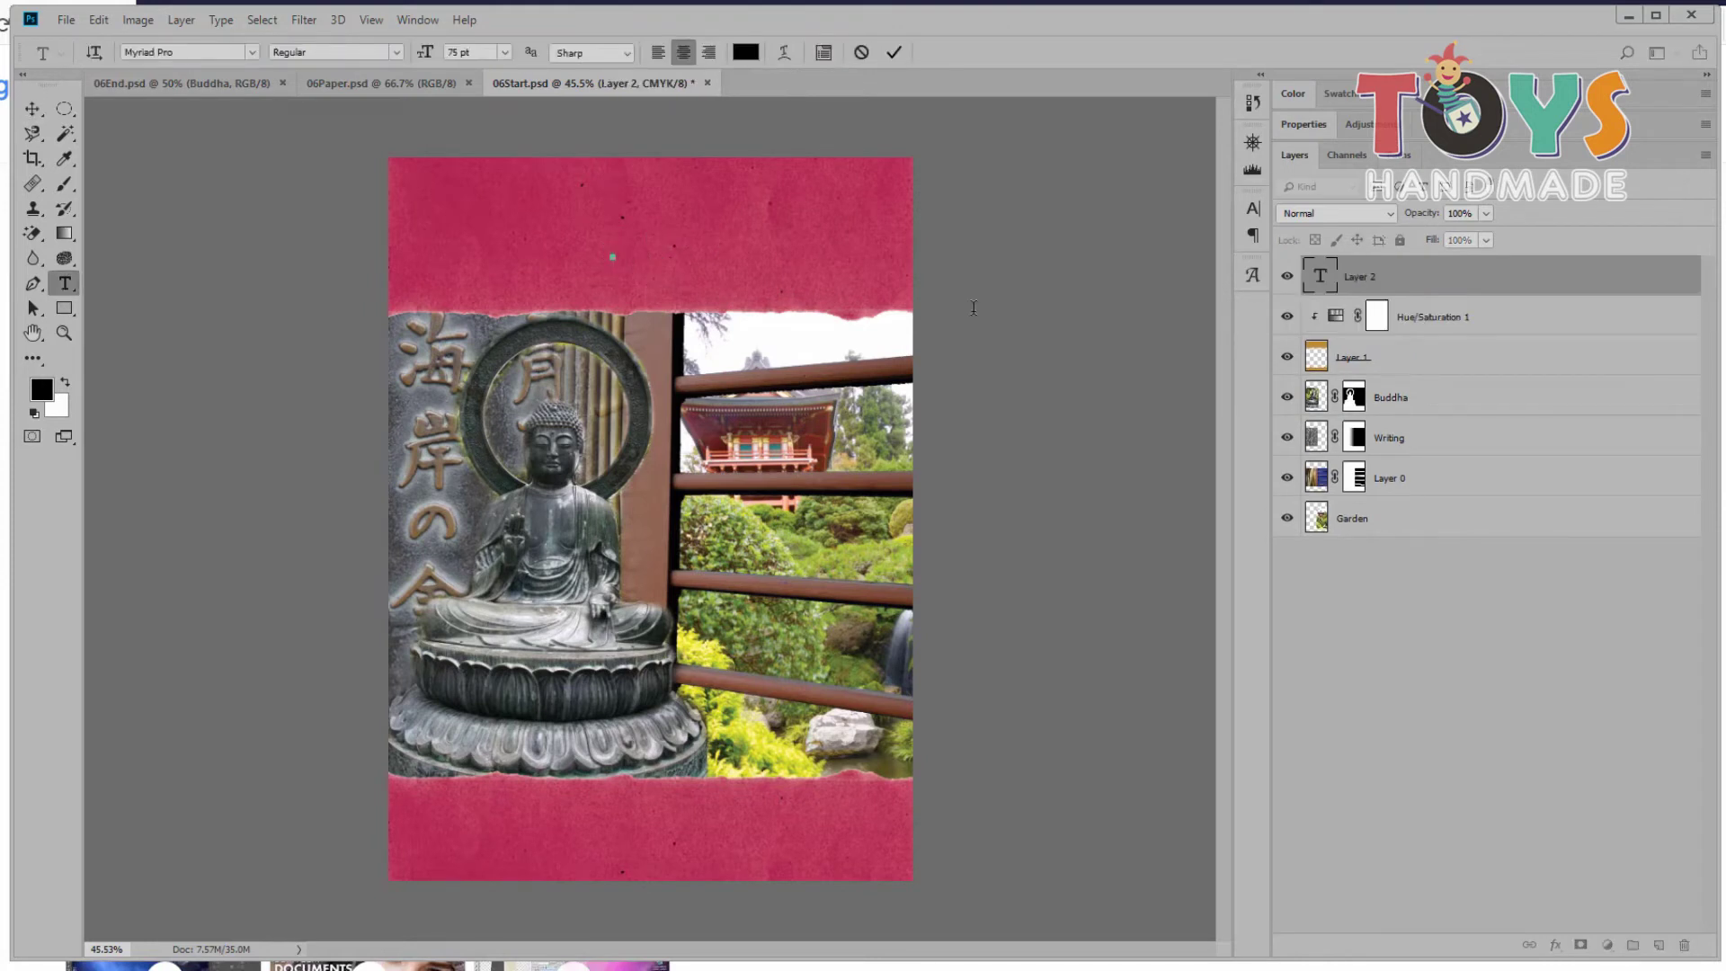
text(ئىث)
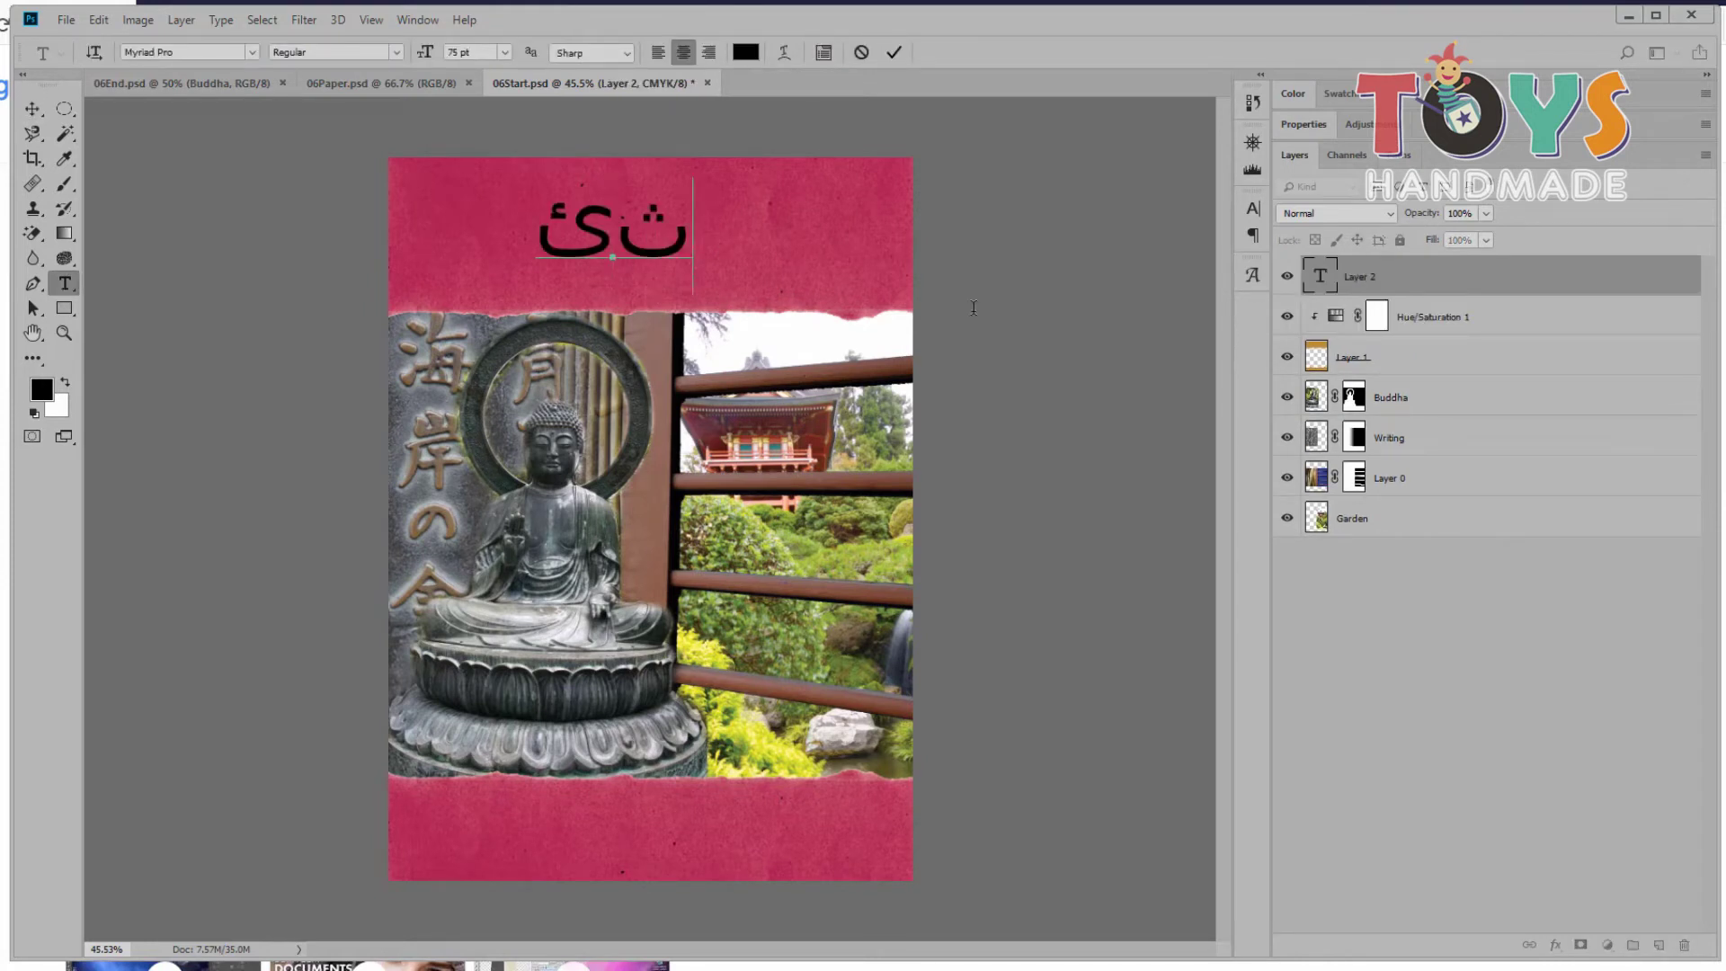
key(BackSpace)
key(BackSpace)
key(BackSpace)
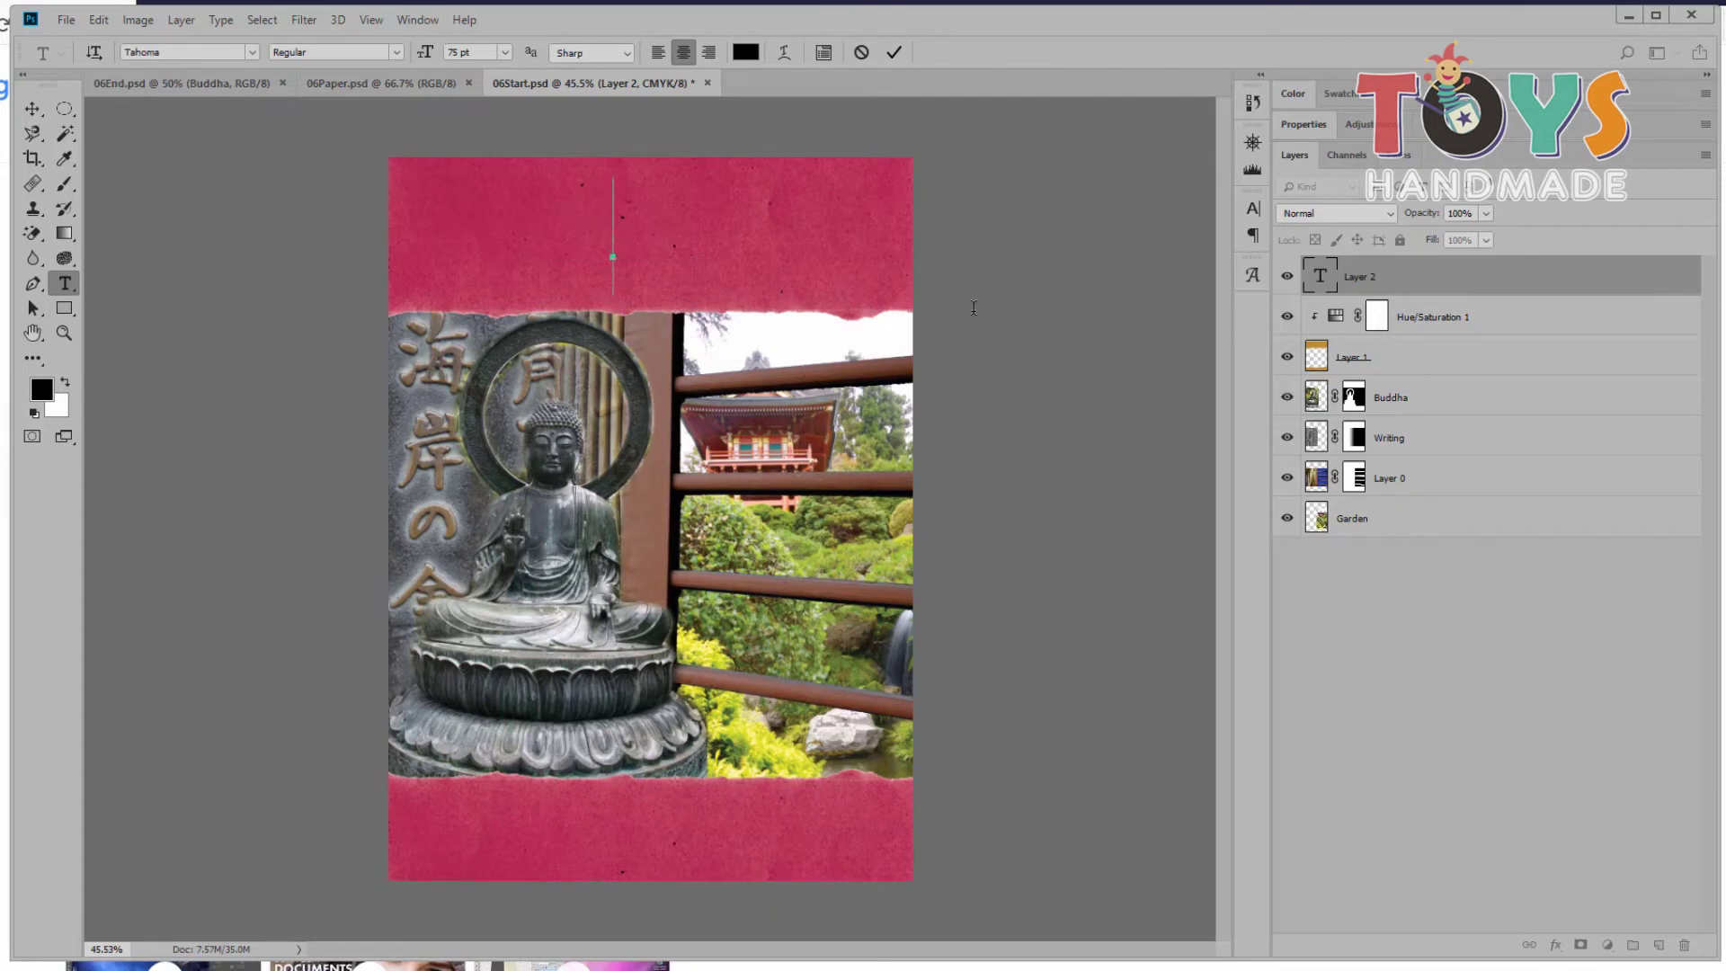
text(ze)
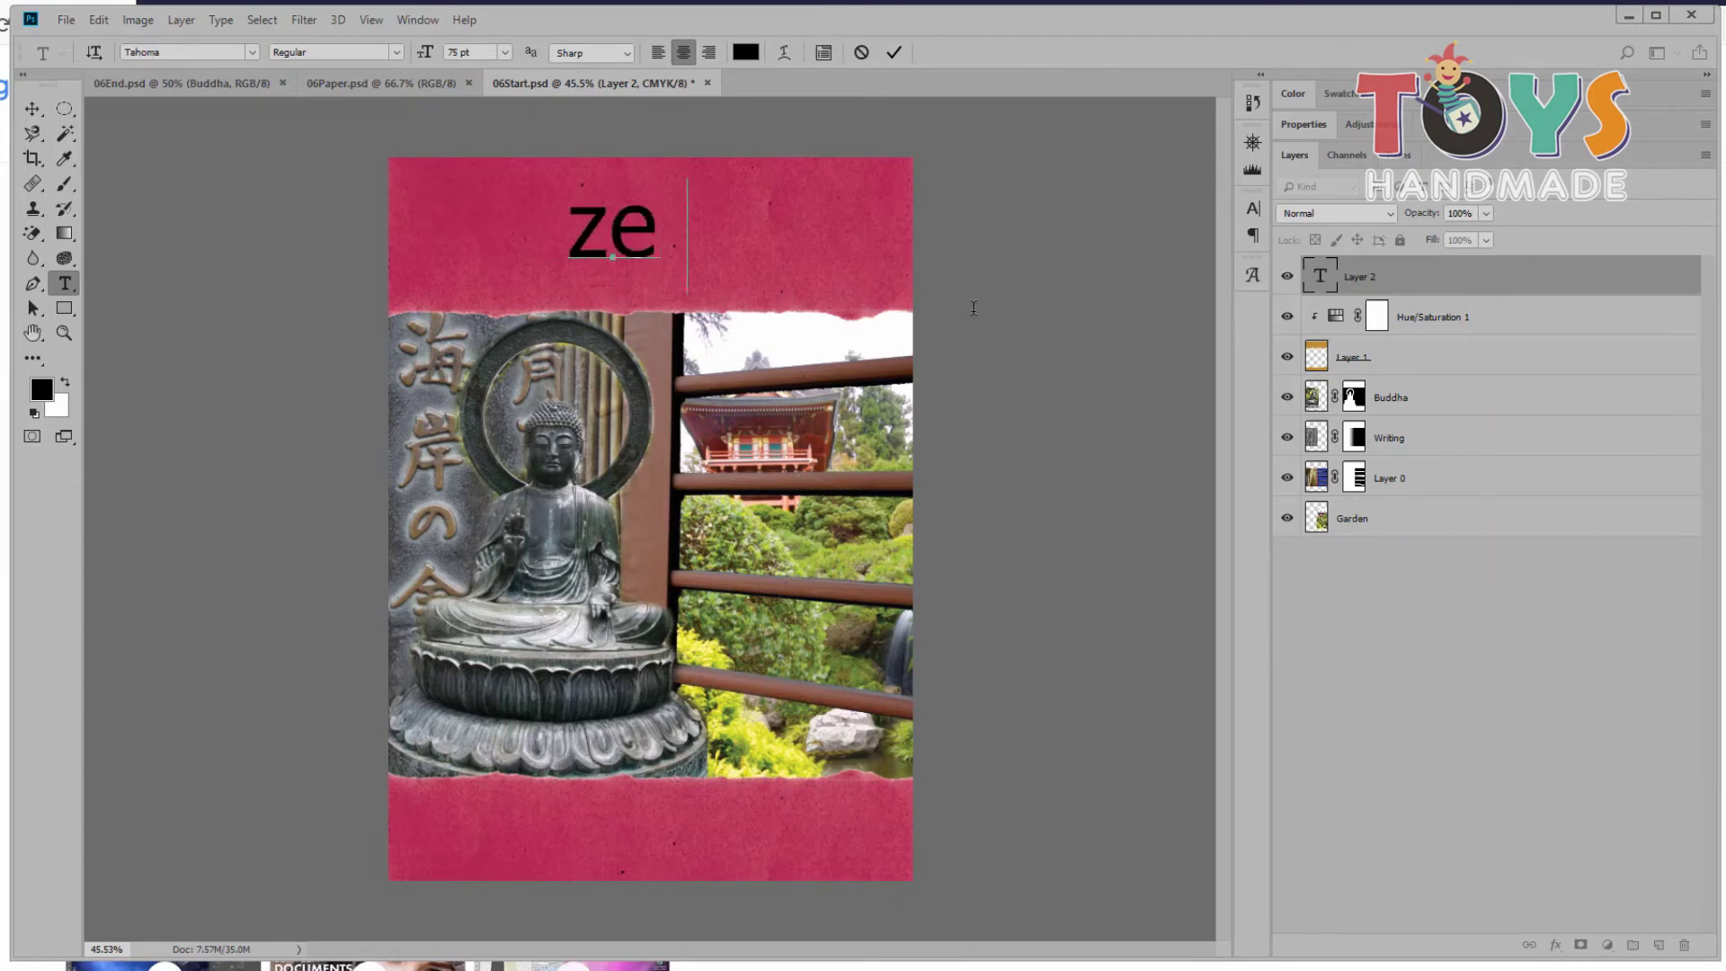
text(n)
key(ctrl+Return)
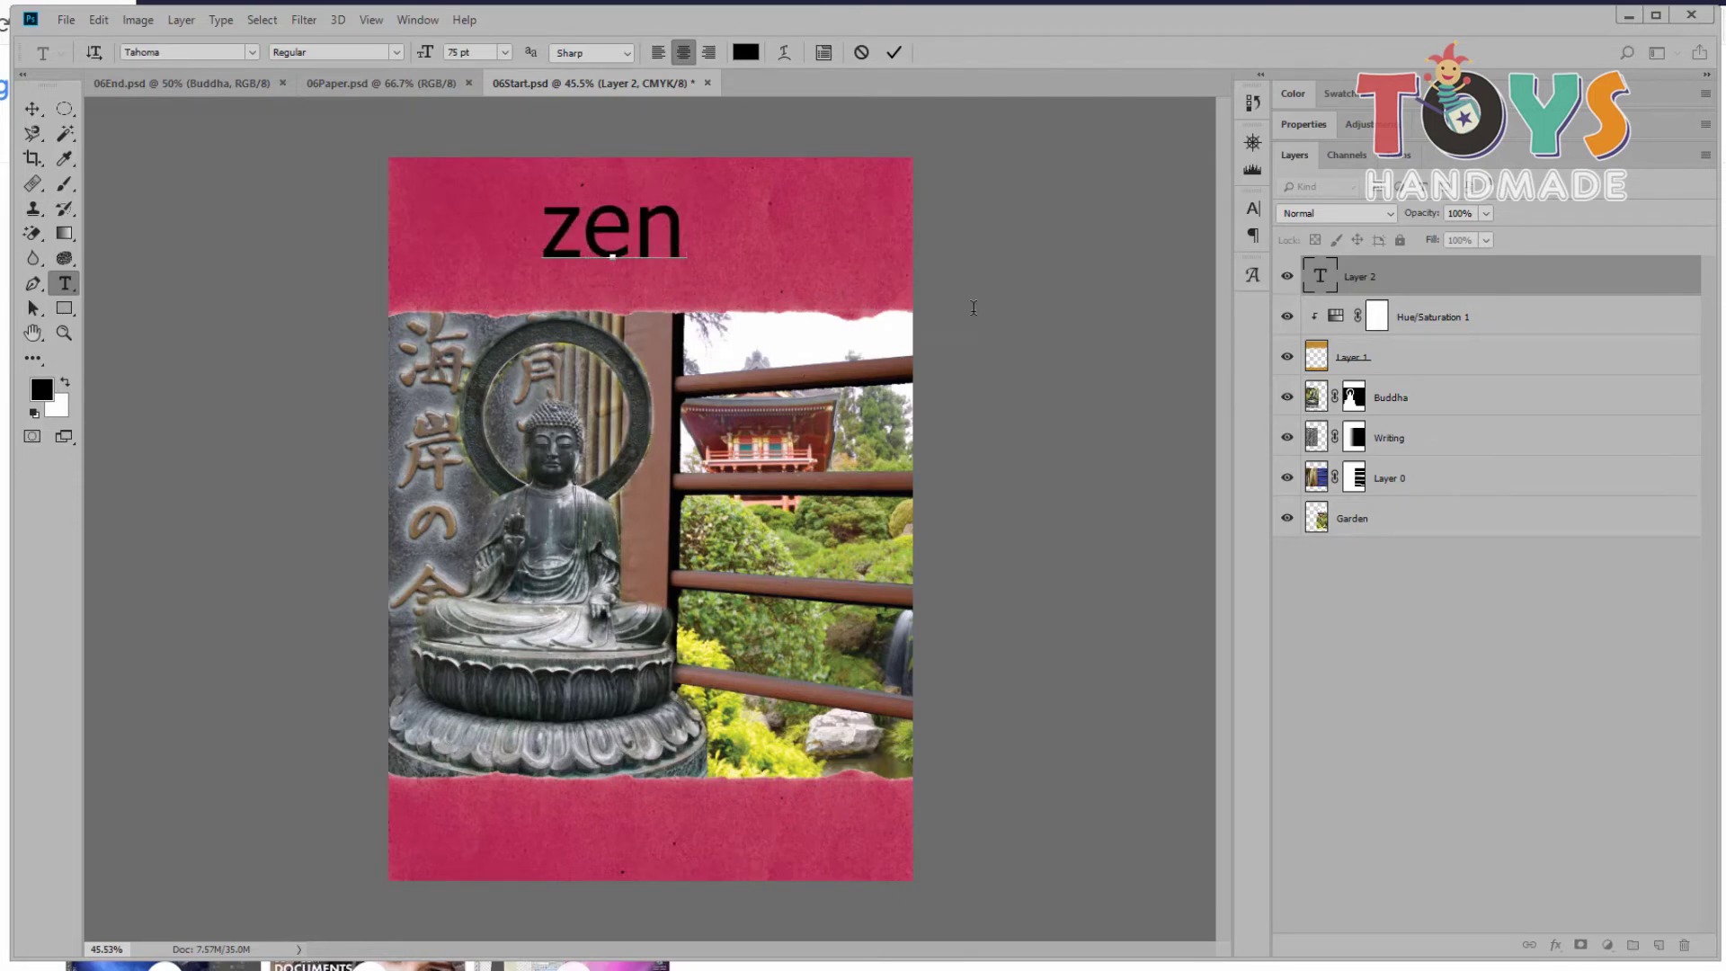
Step: Centre the zen title on the top strip and scale it to about 139%
key(v)
drag(614, 263, 670, 283)
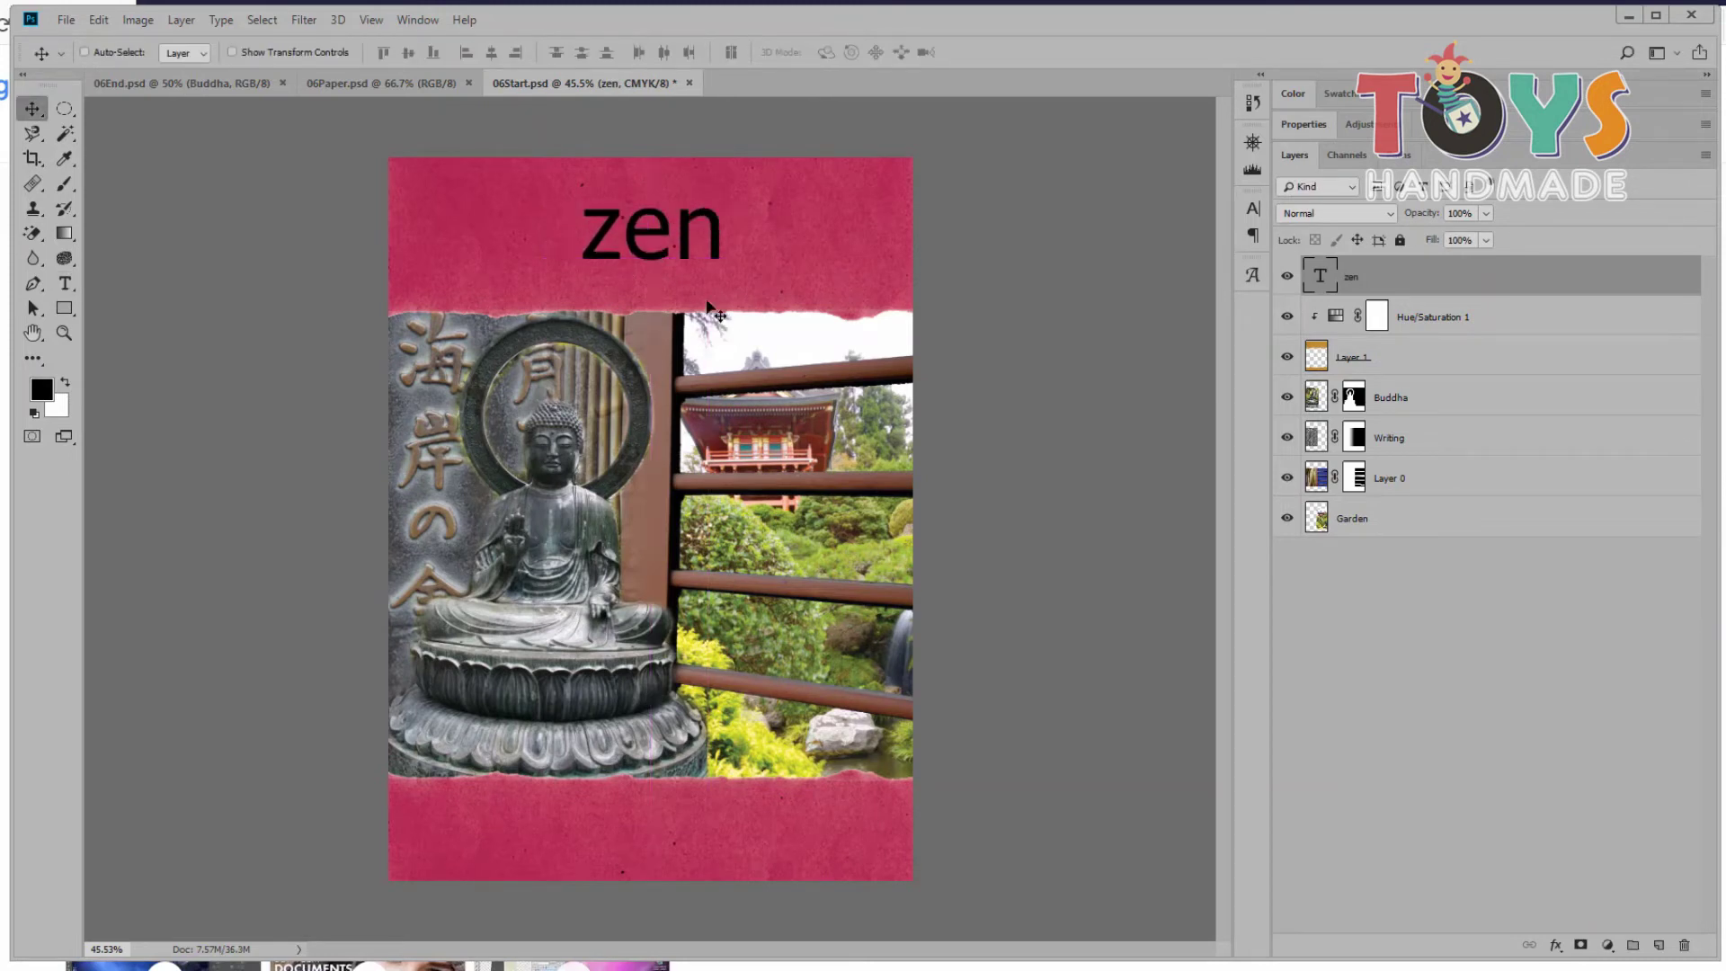
key(ctrl+t)
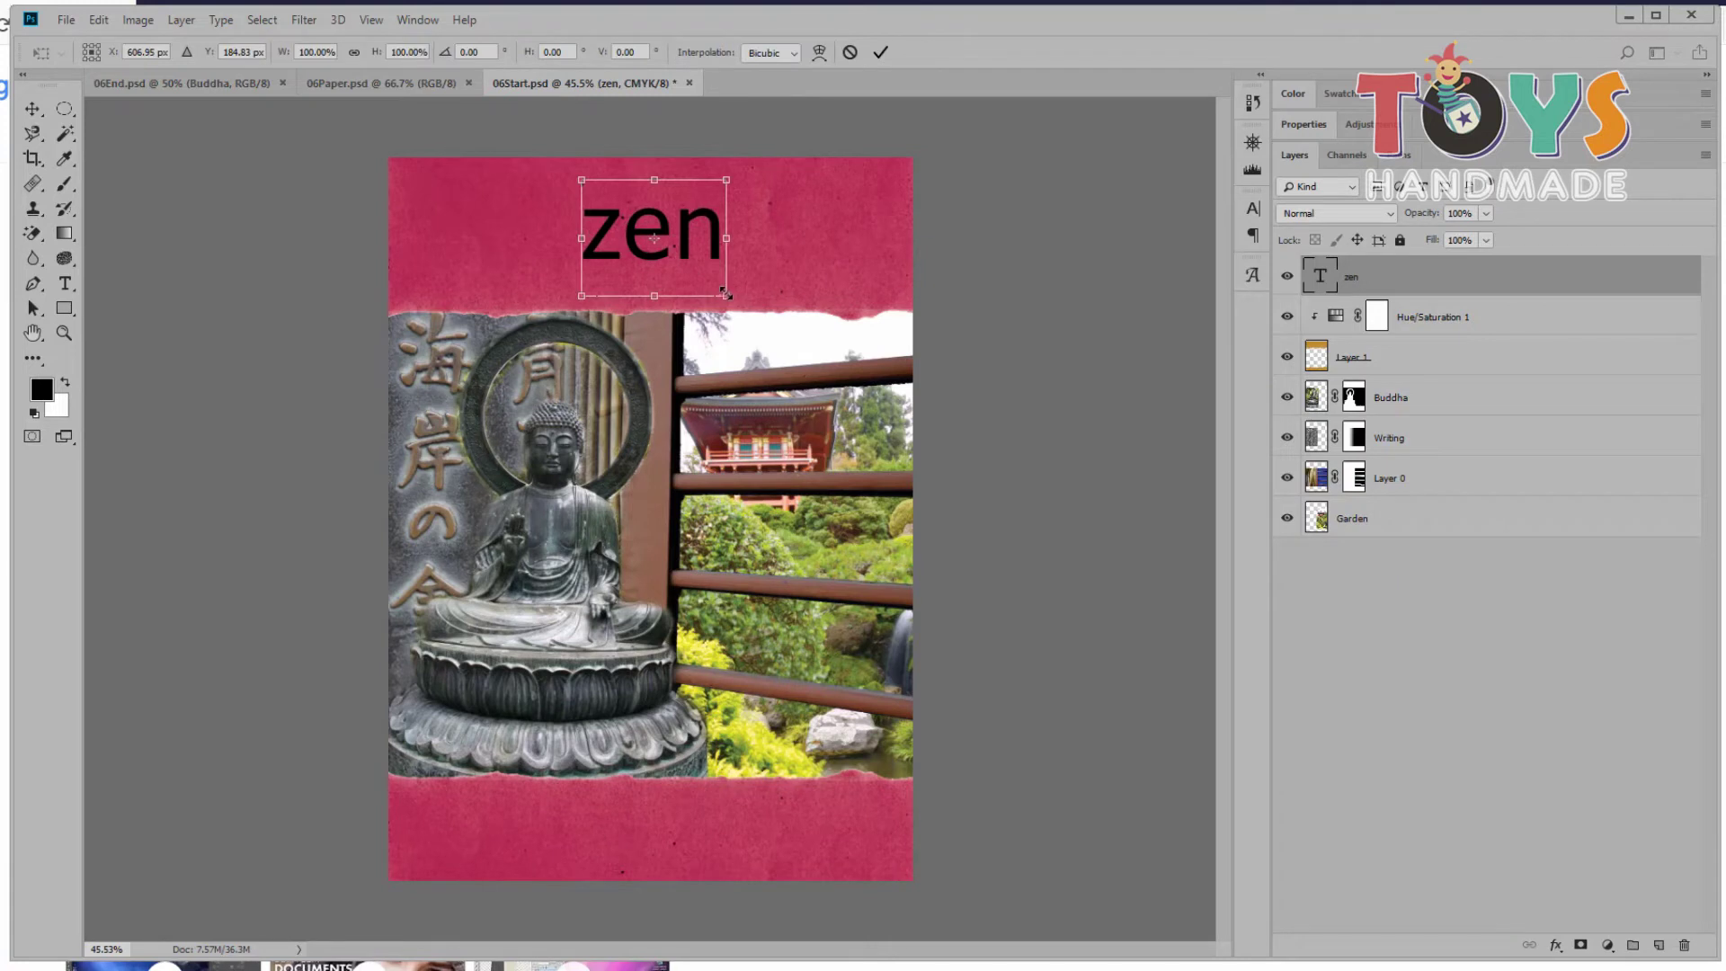
drag(724, 285, 751, 309)
key(Return)
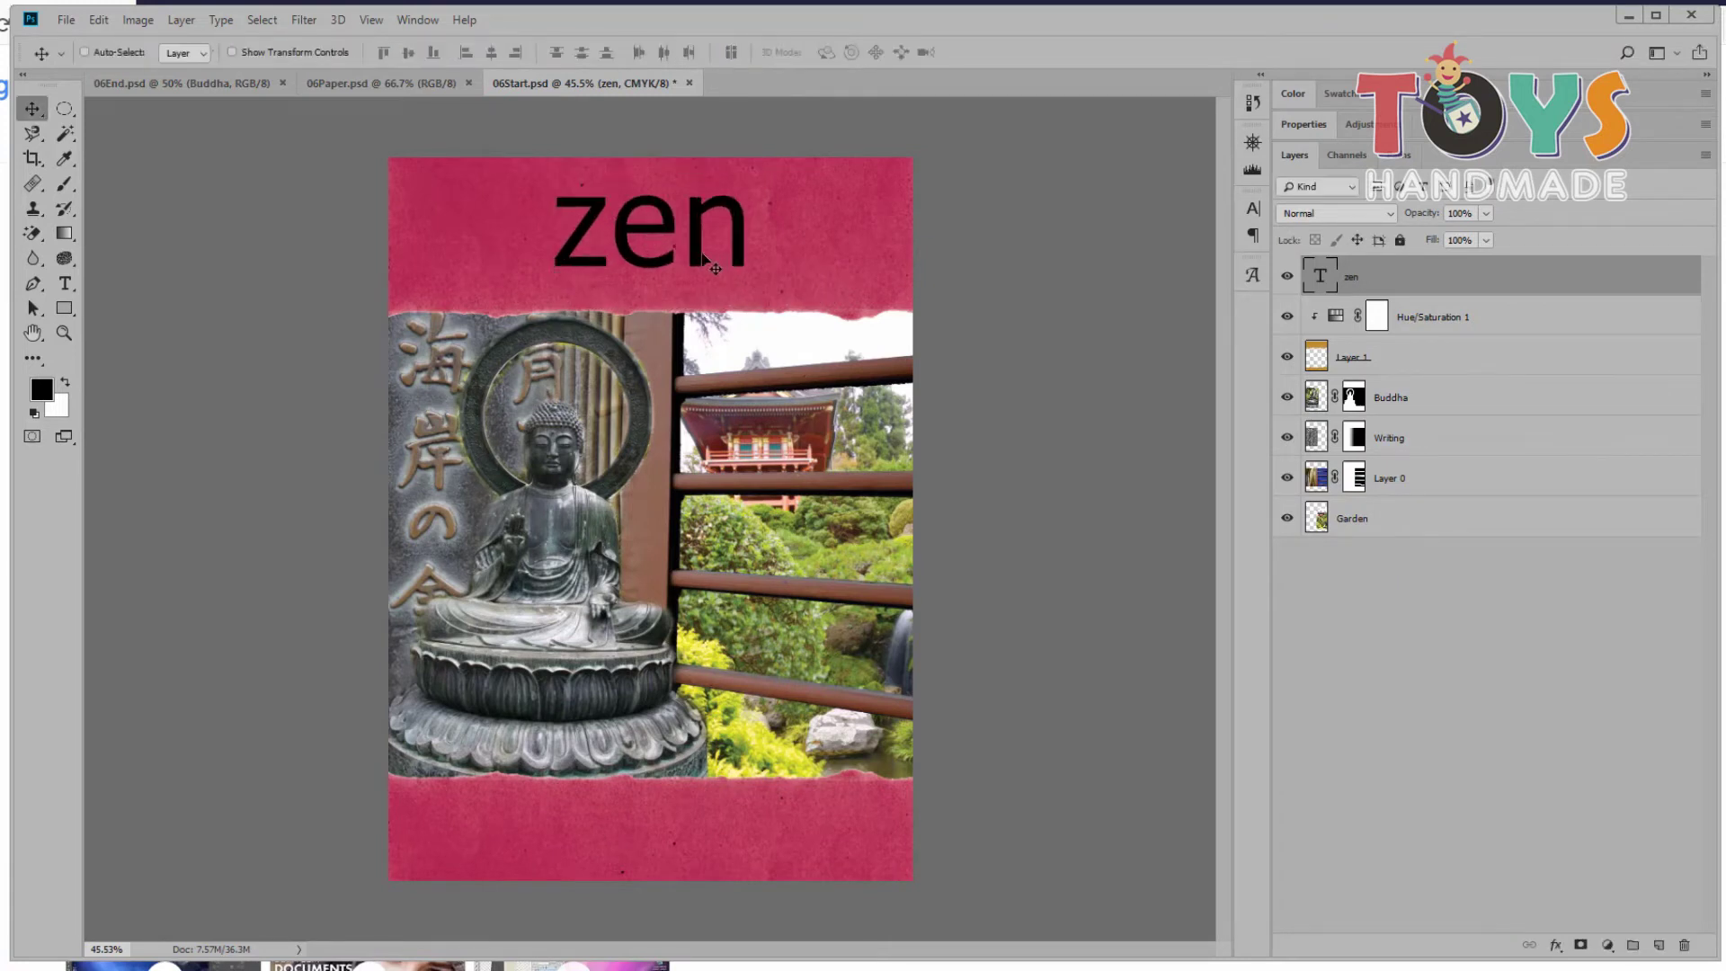
drag(715, 251, 699, 260)
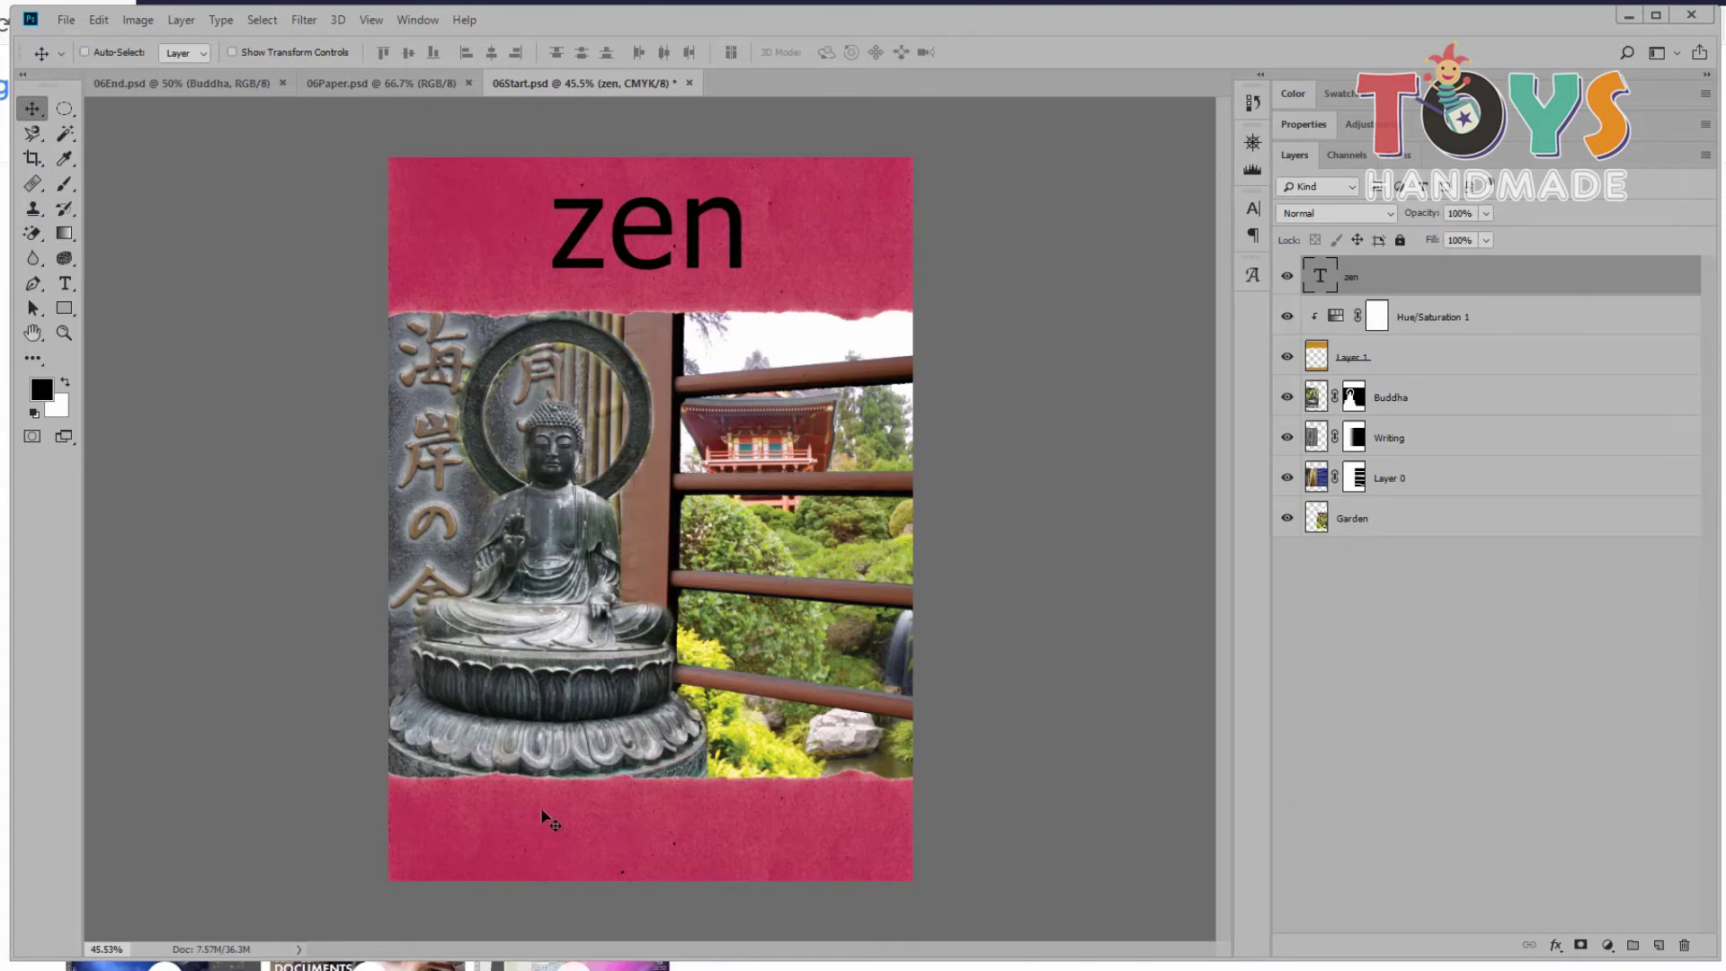
key(t)
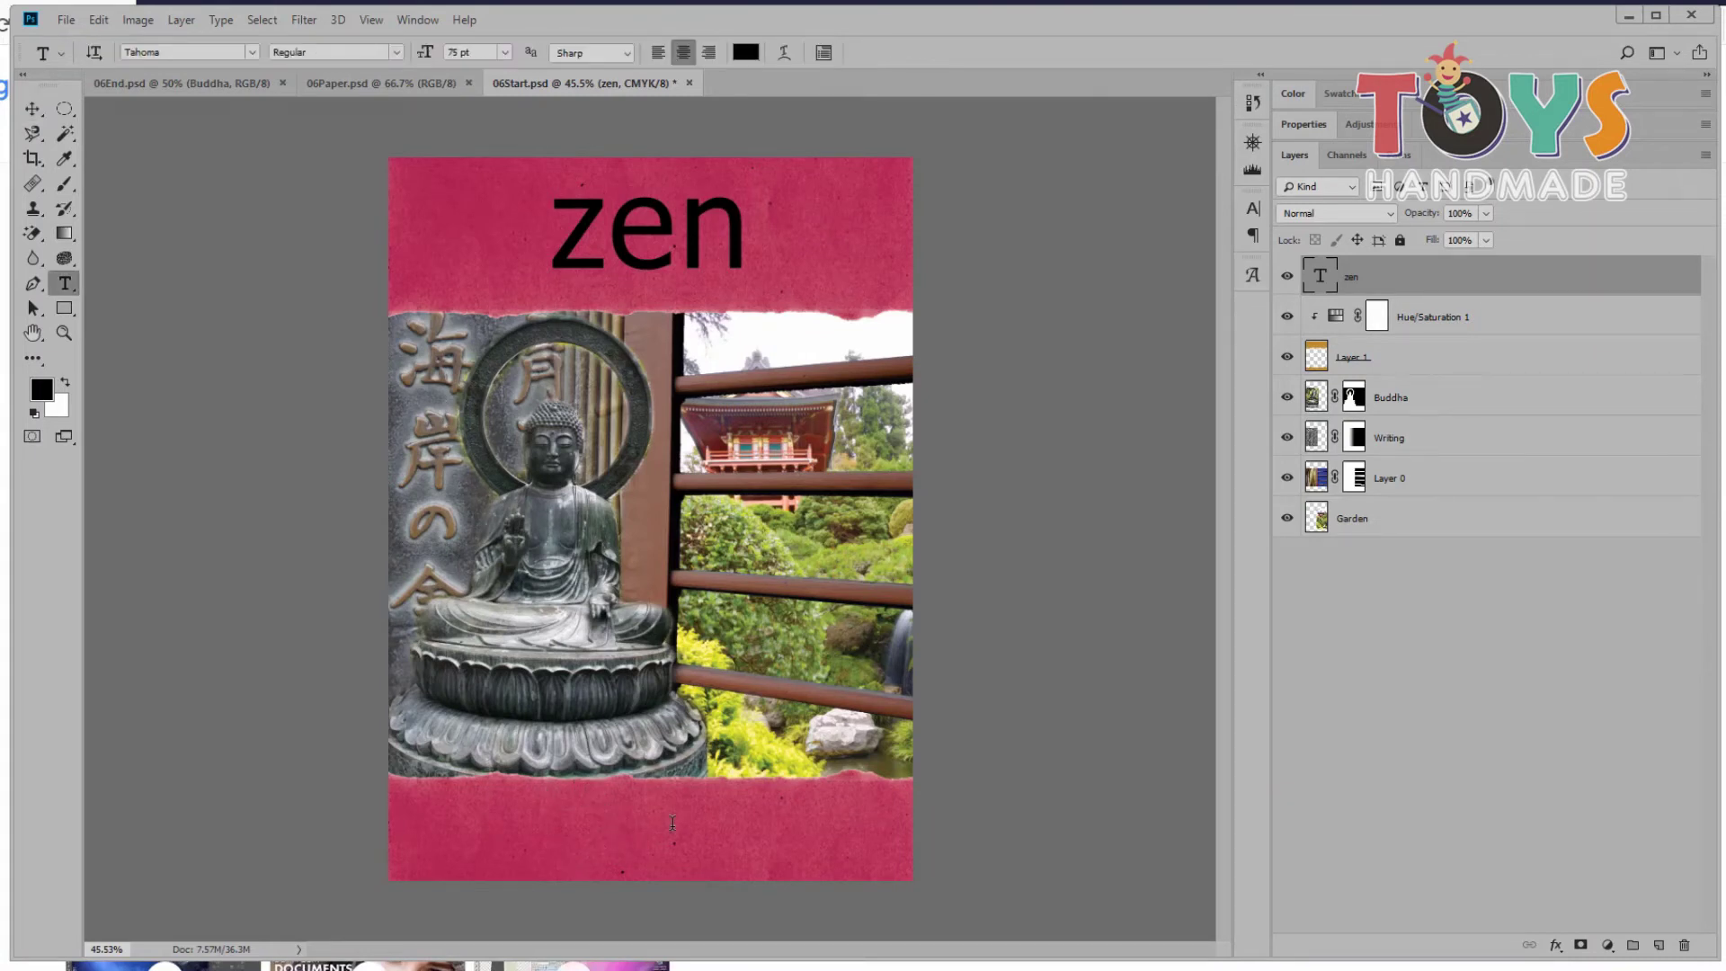
Step: Type the author's name on the bottom paper strip and set it to 18 pt
click(620, 825)
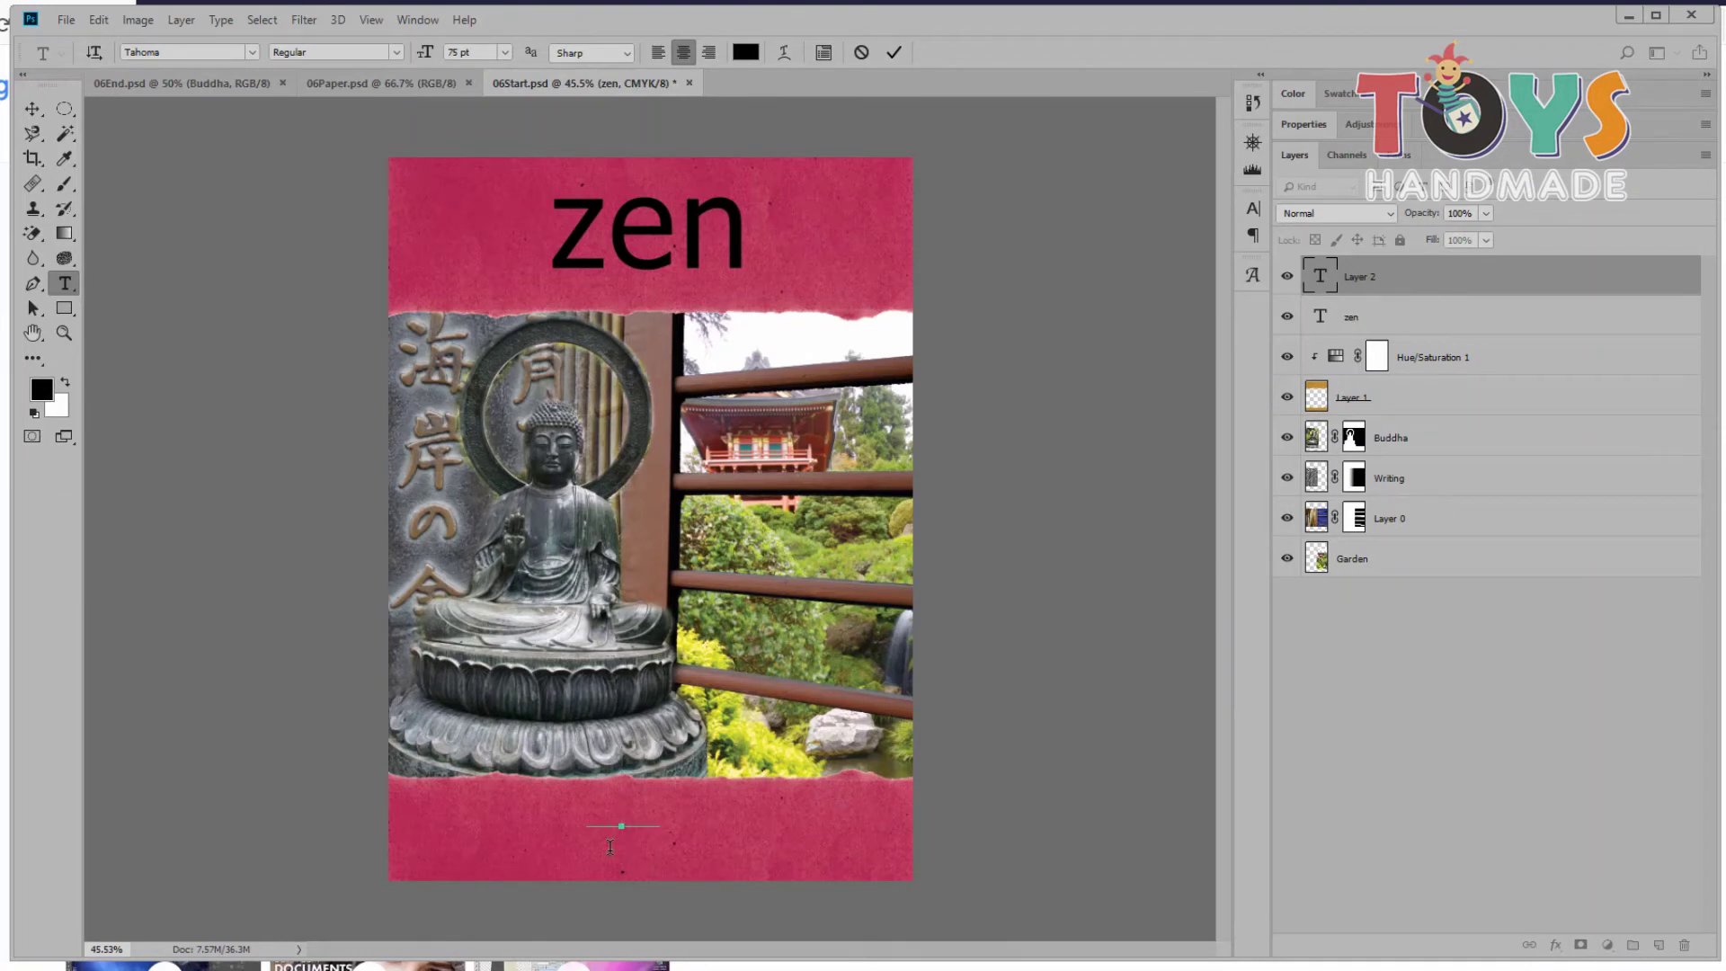
text(Moha)
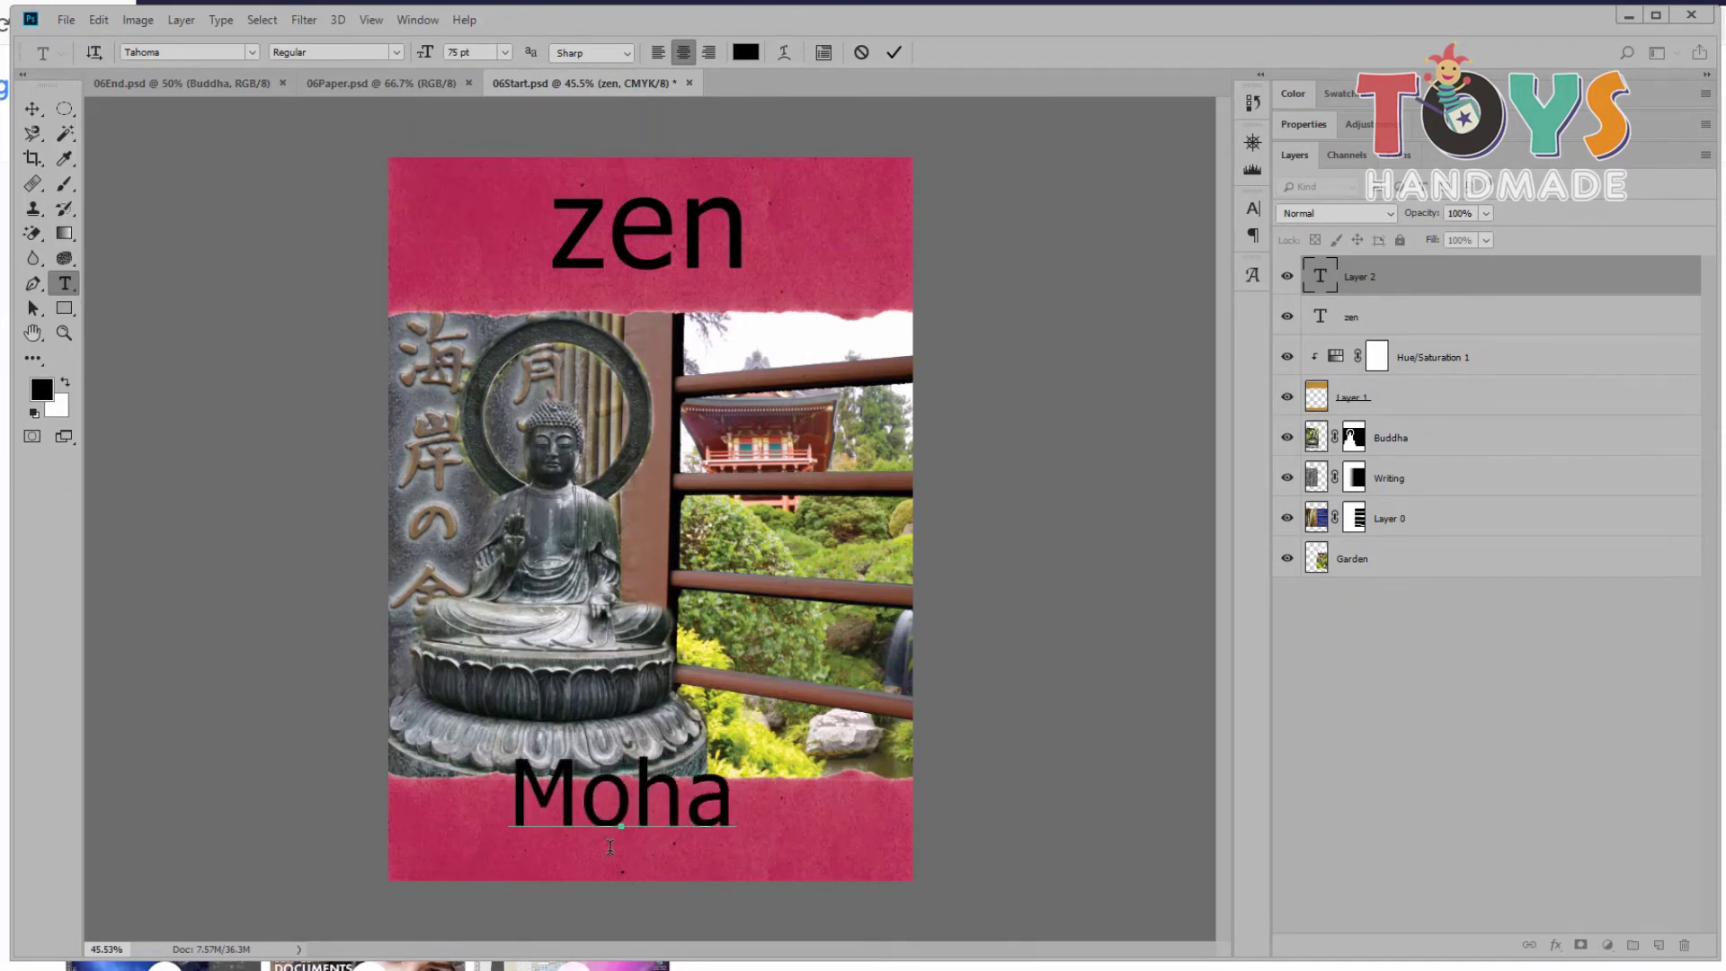
text(mmad)
key(ctrl+Return)
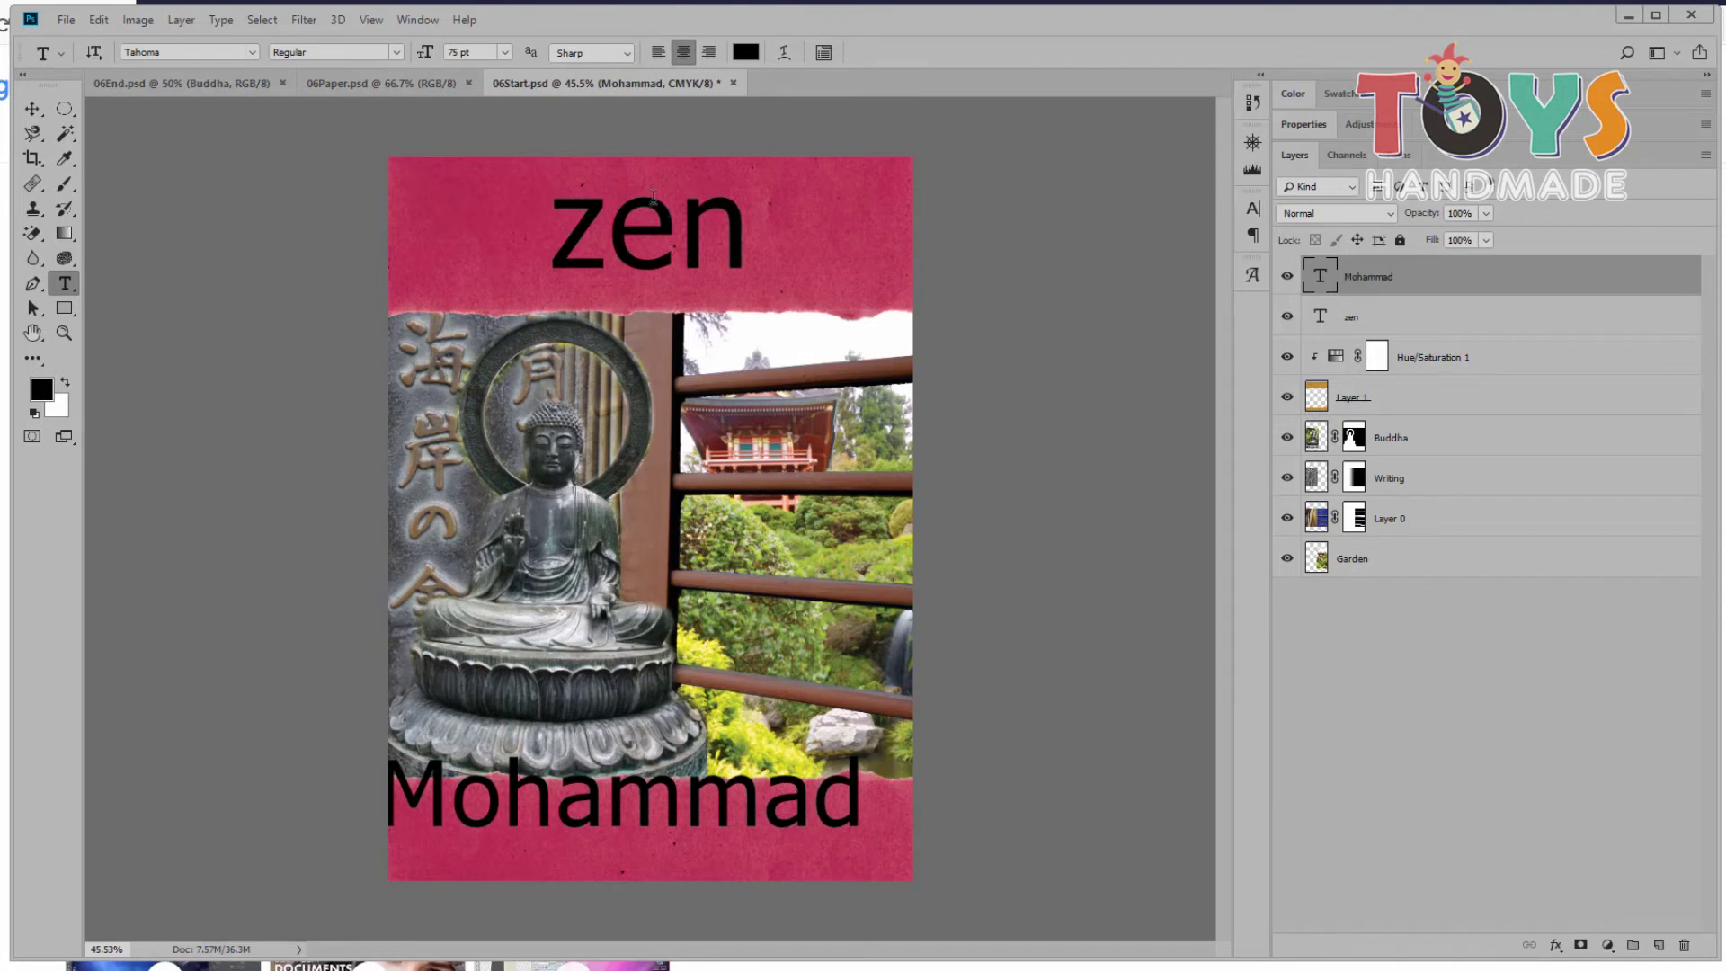
click(501, 56)
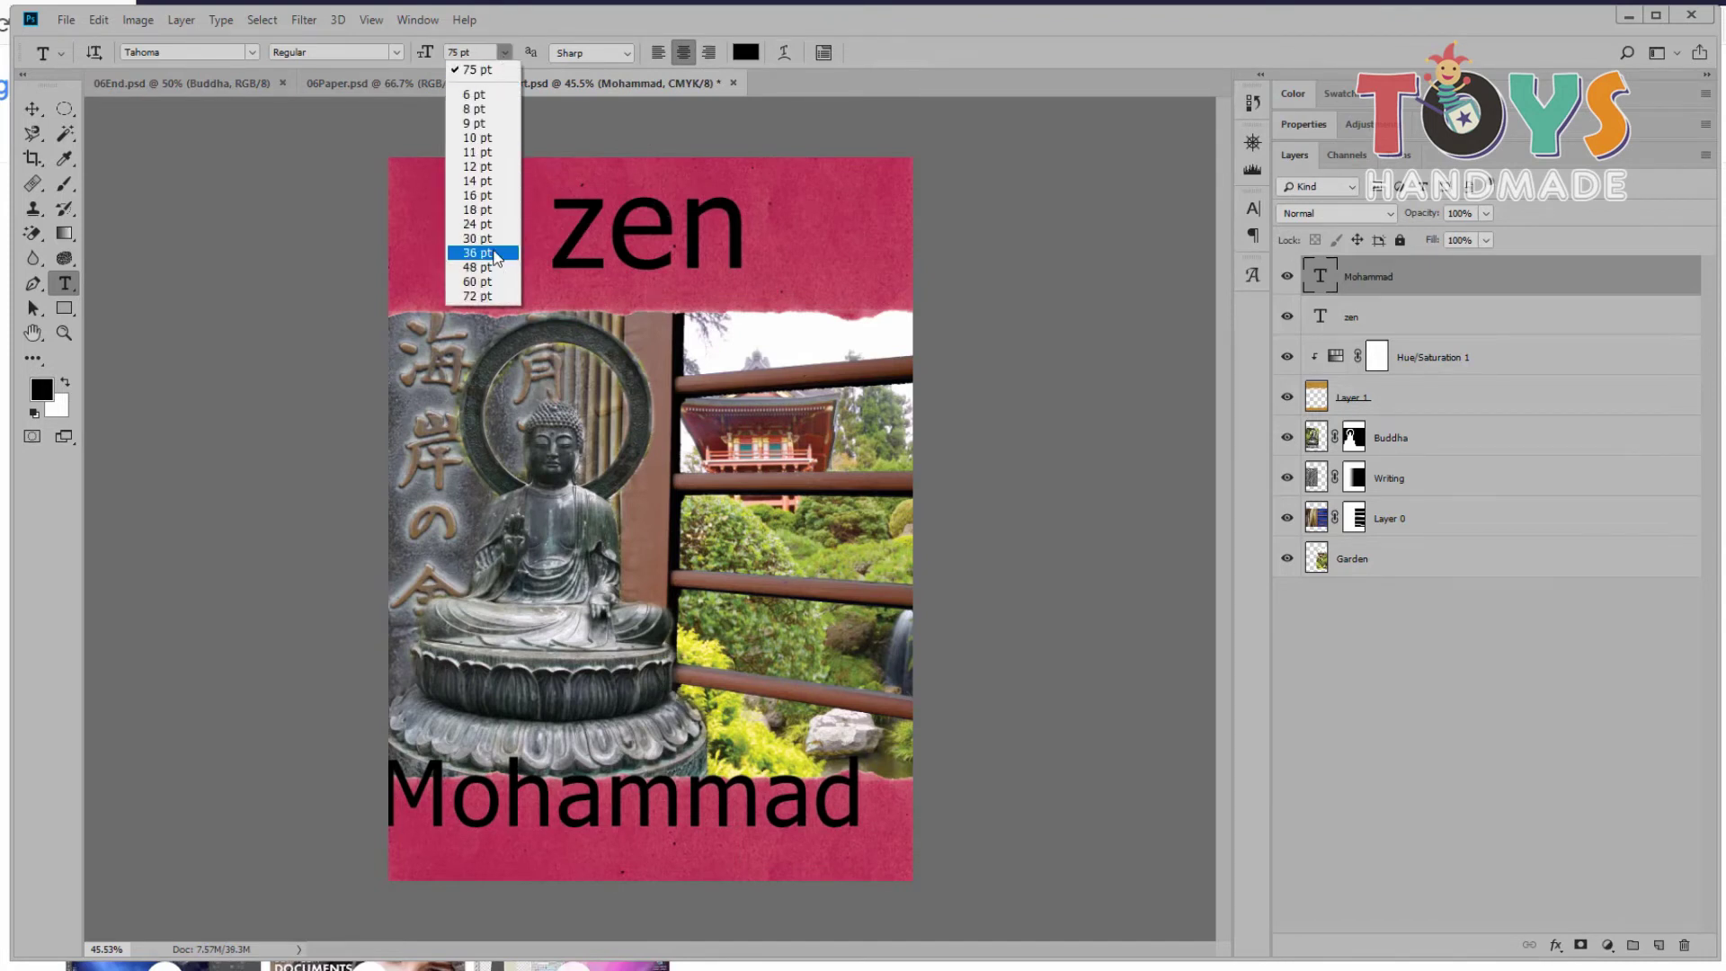
click(483, 212)
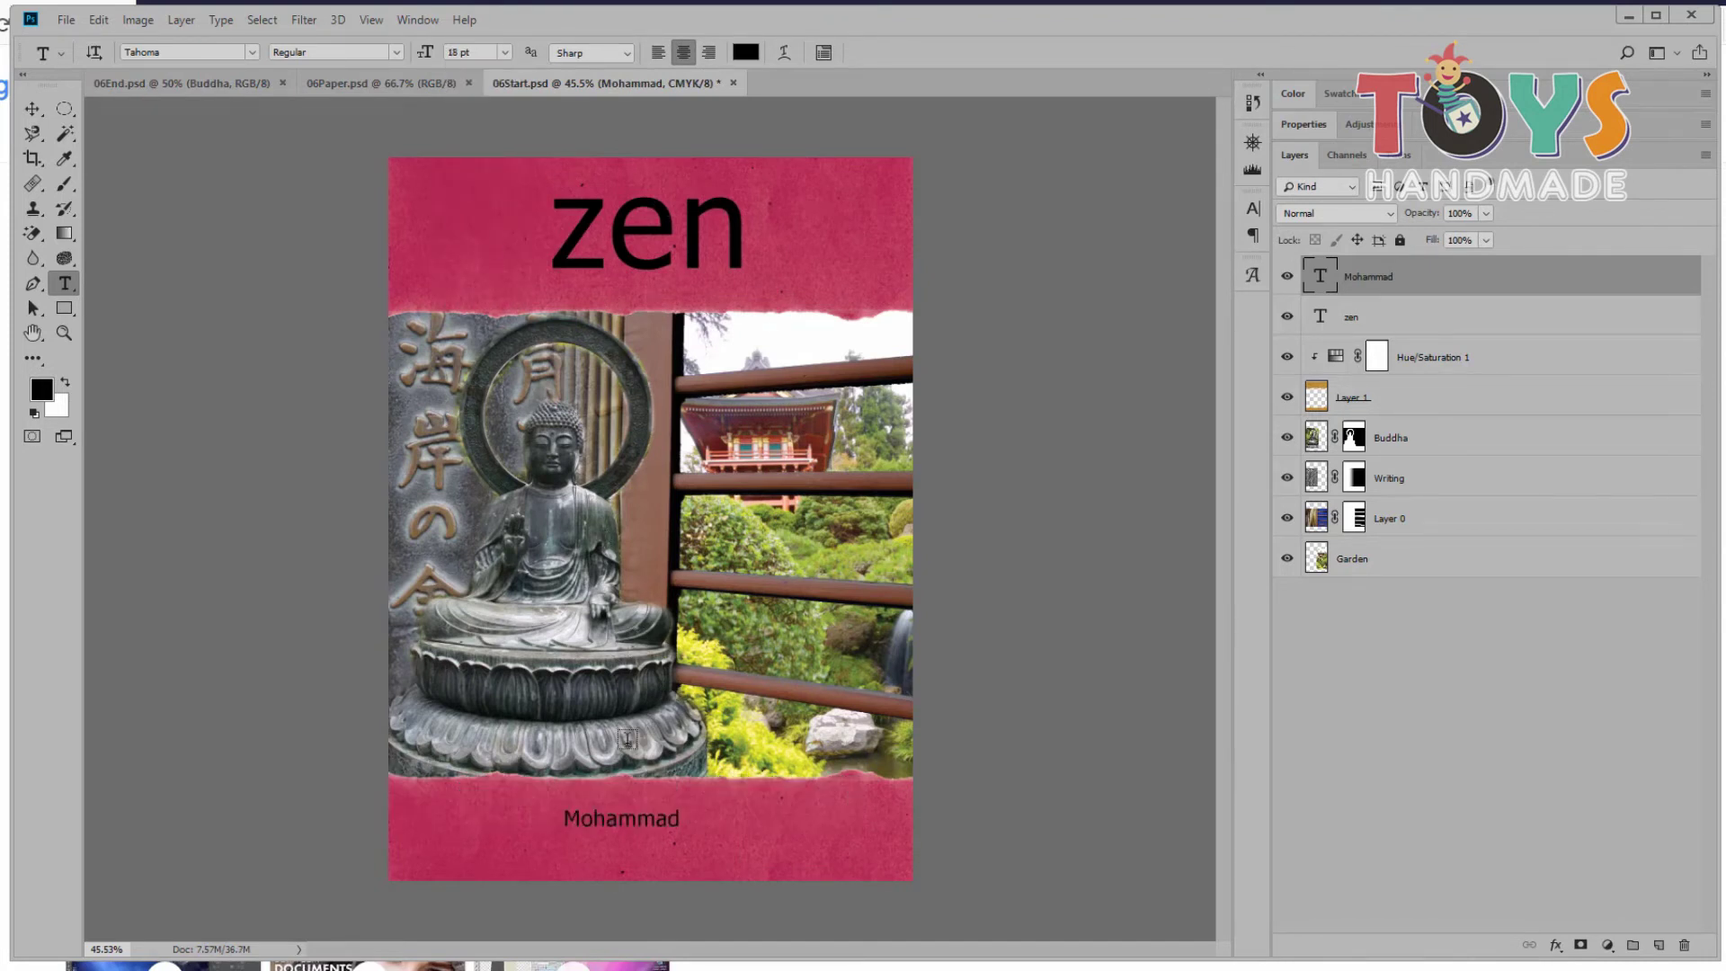
click(36, 110)
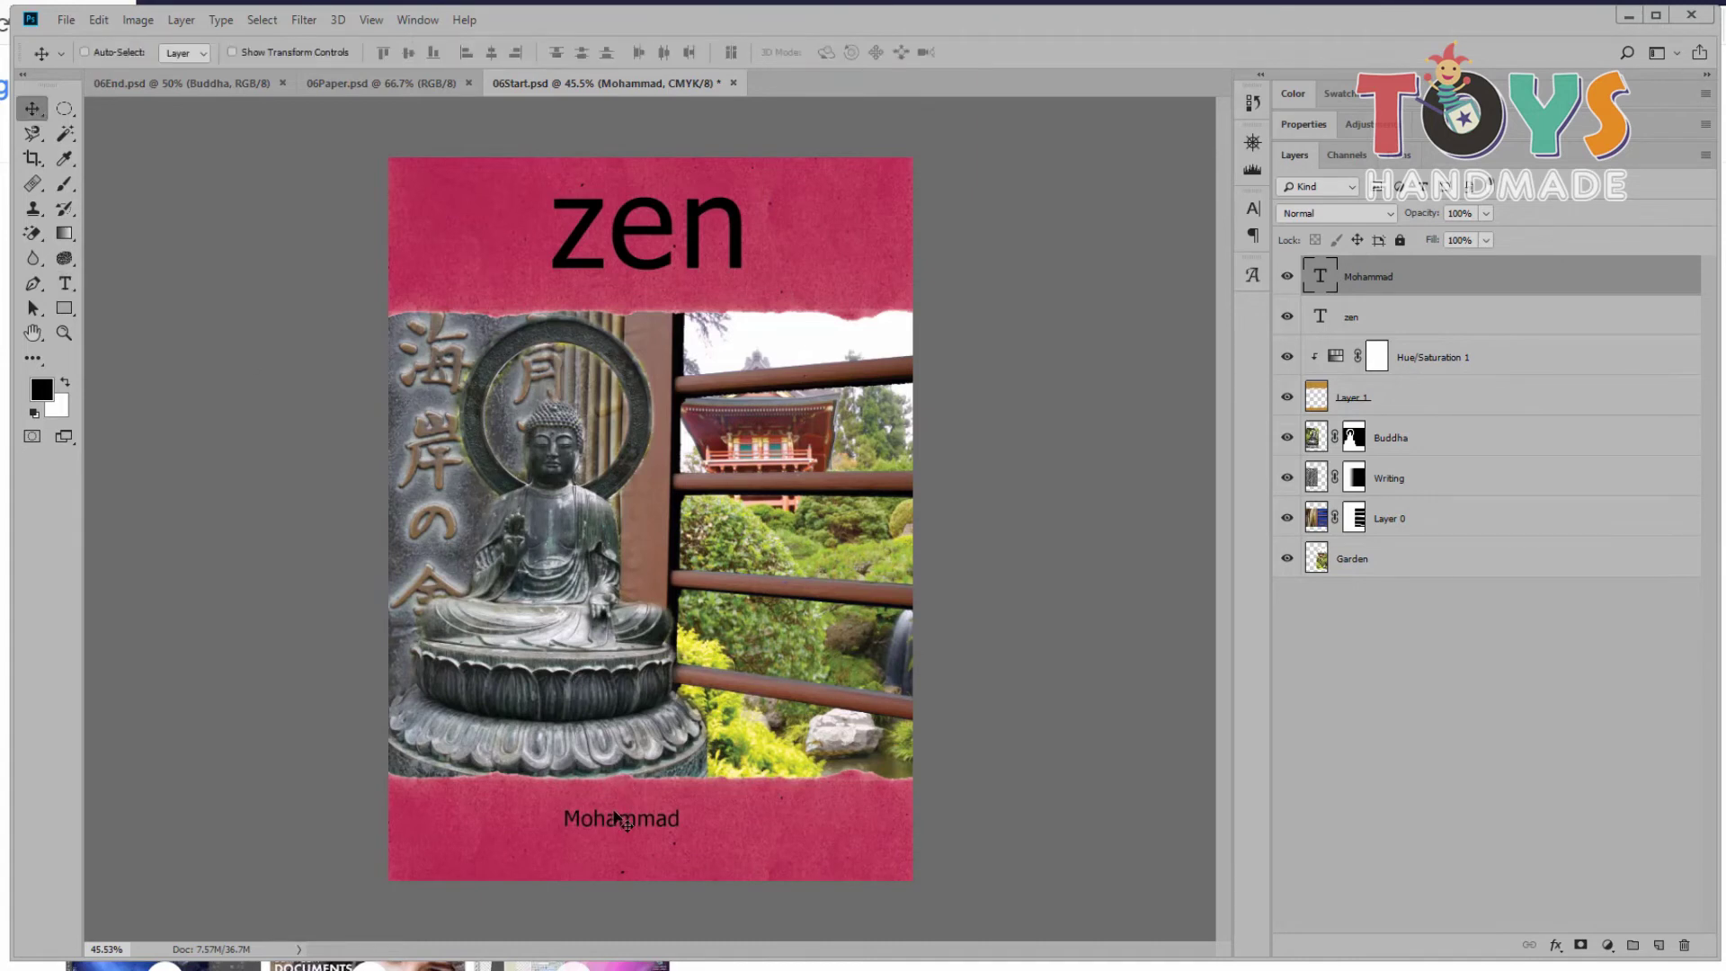
Step: Drag the author's name right to centre it beneath the zen title
drag(619, 817, 647, 812)
Step: Make the Garden layer active from the layer context menu and show the Filter menu
right_click(821, 440)
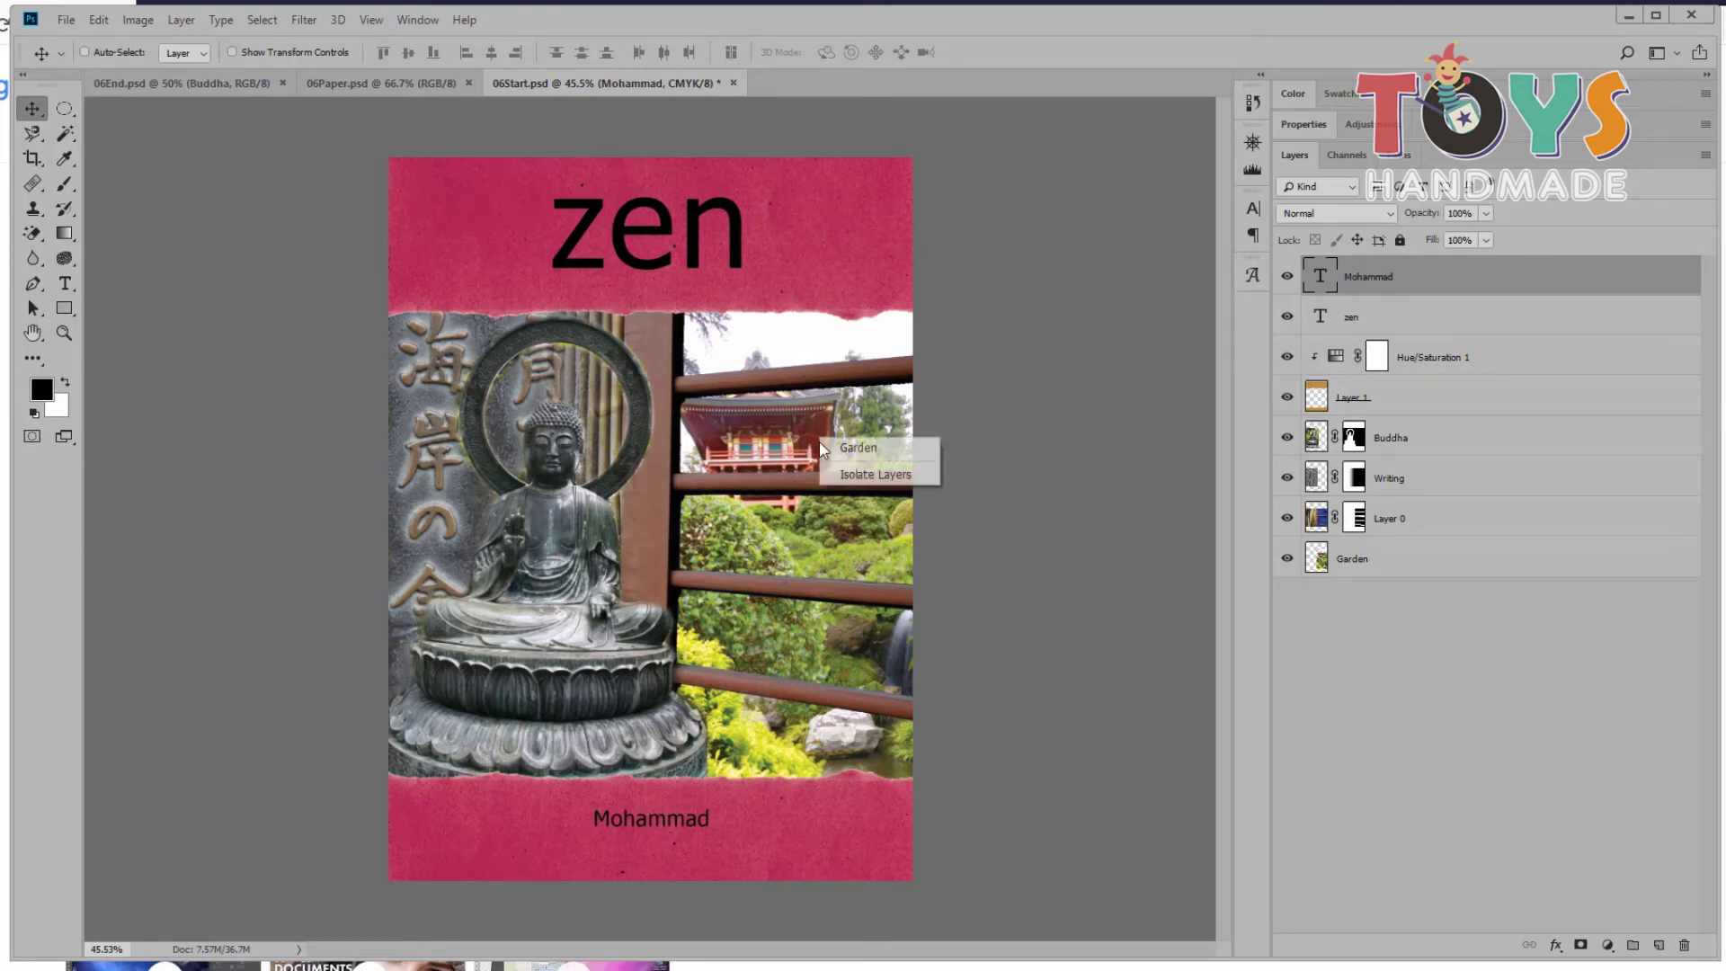
click(853, 448)
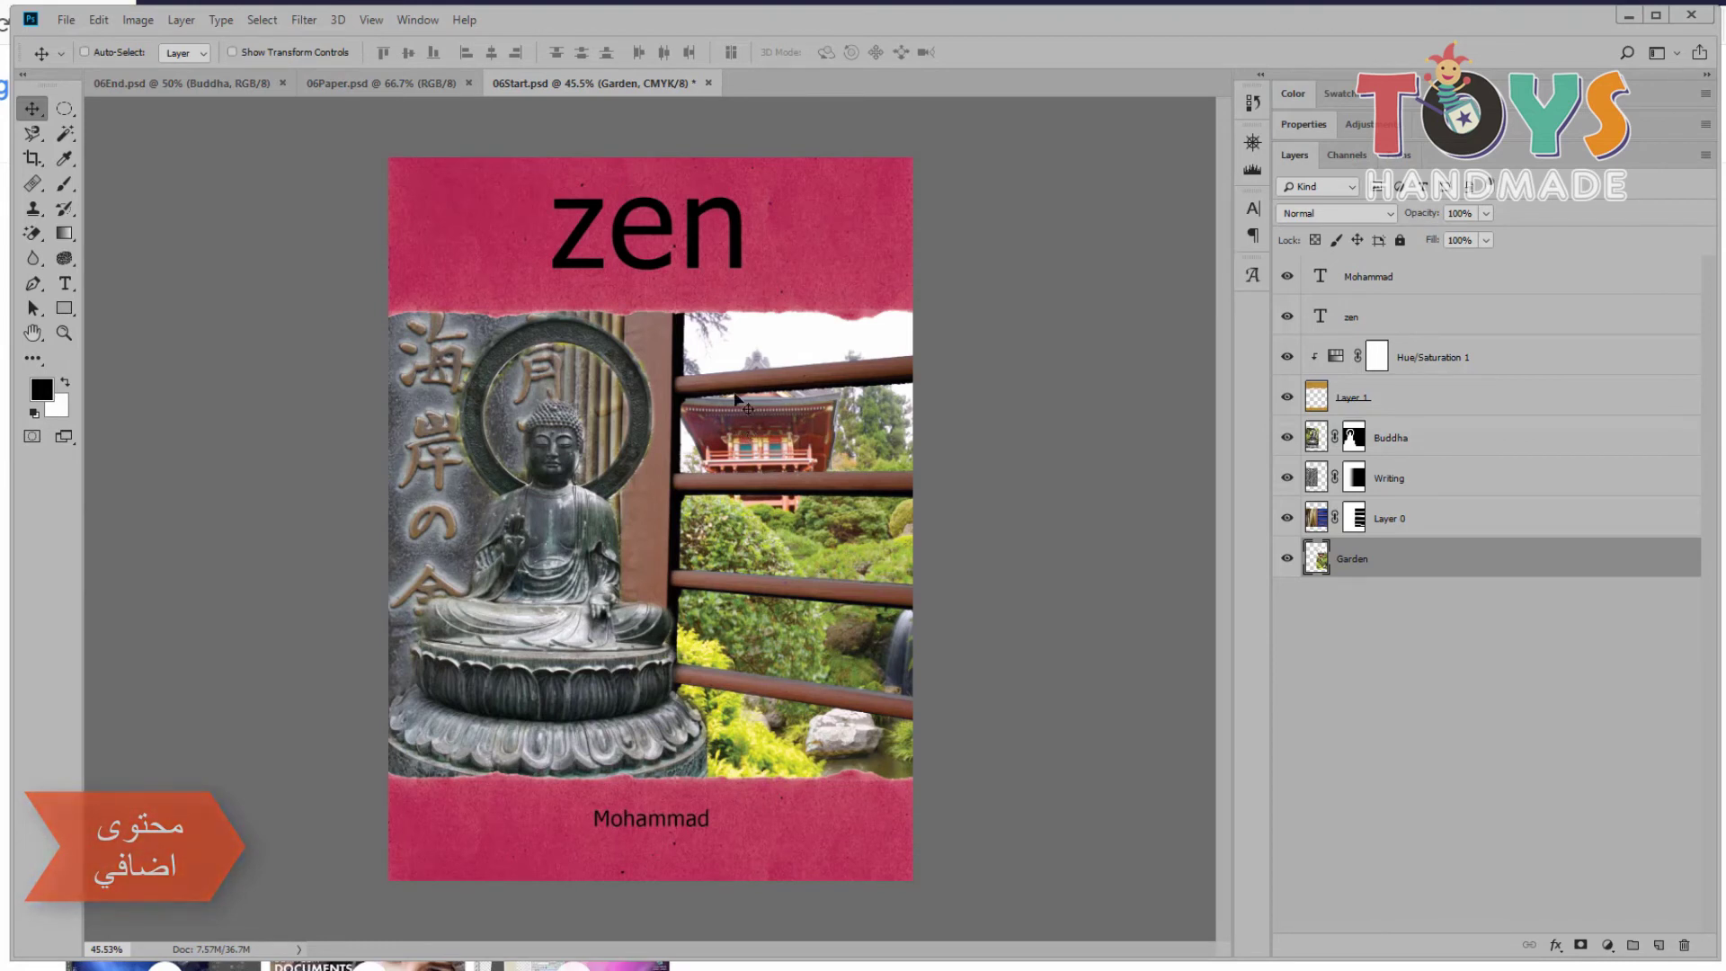
click(302, 22)
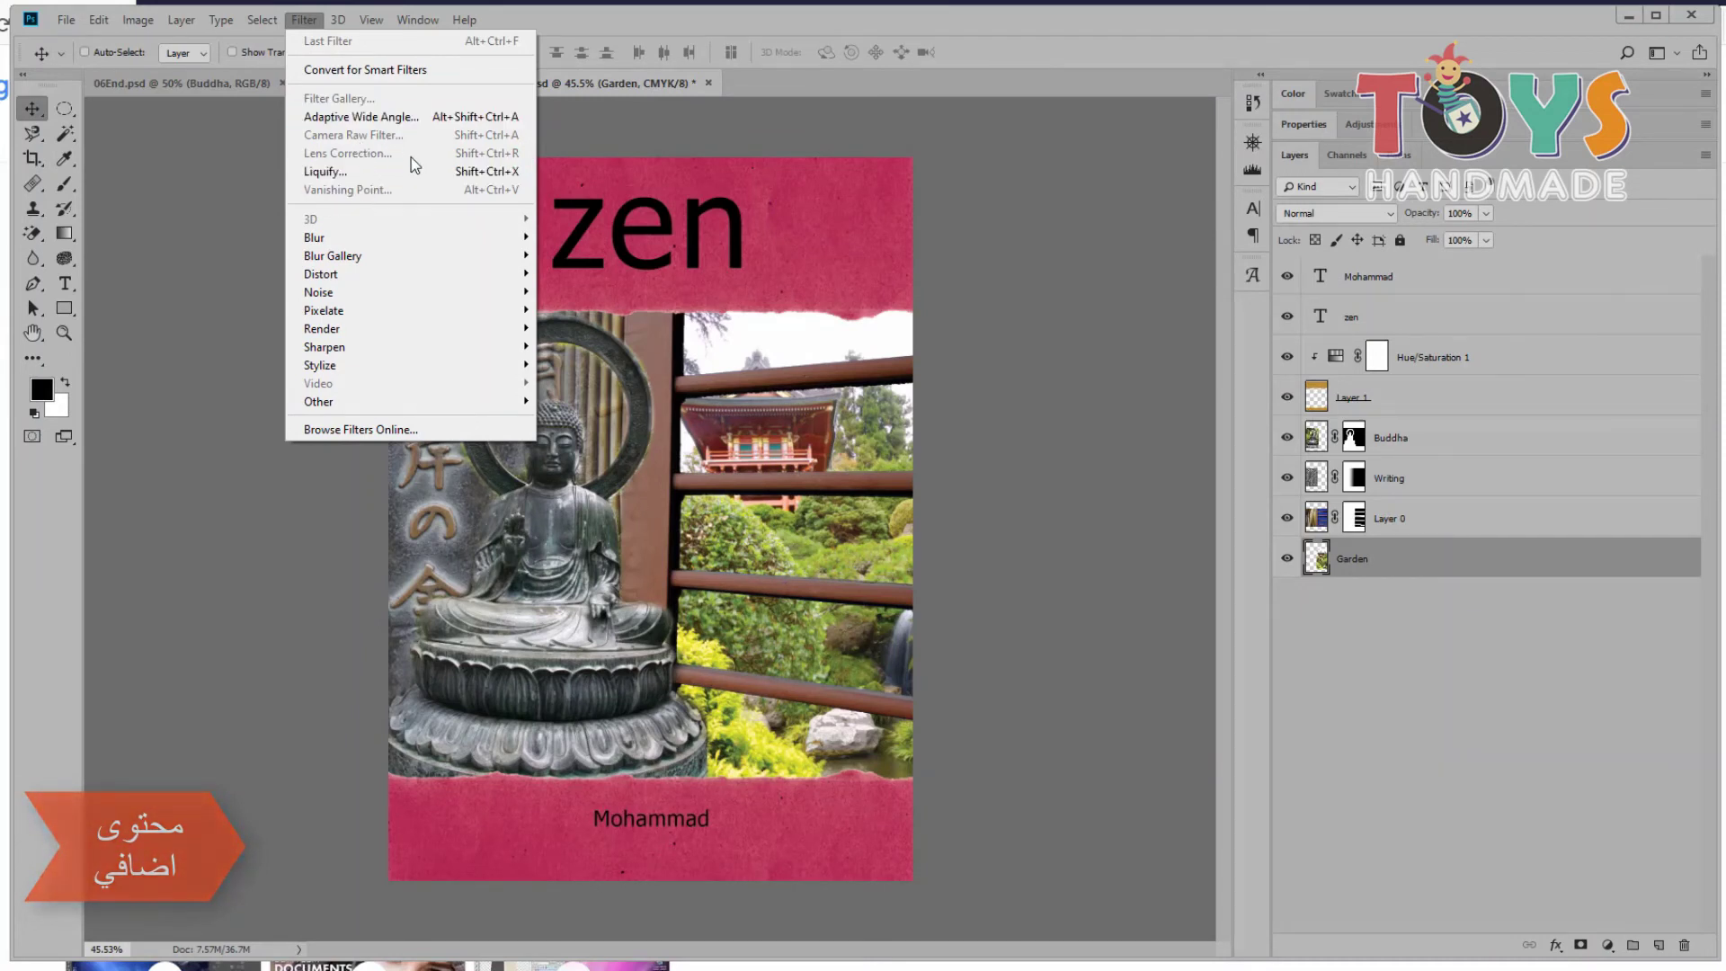
Step: Dismiss the Filter menu and show the Image > Mode choices, with CMYK Color current
click(298, 24)
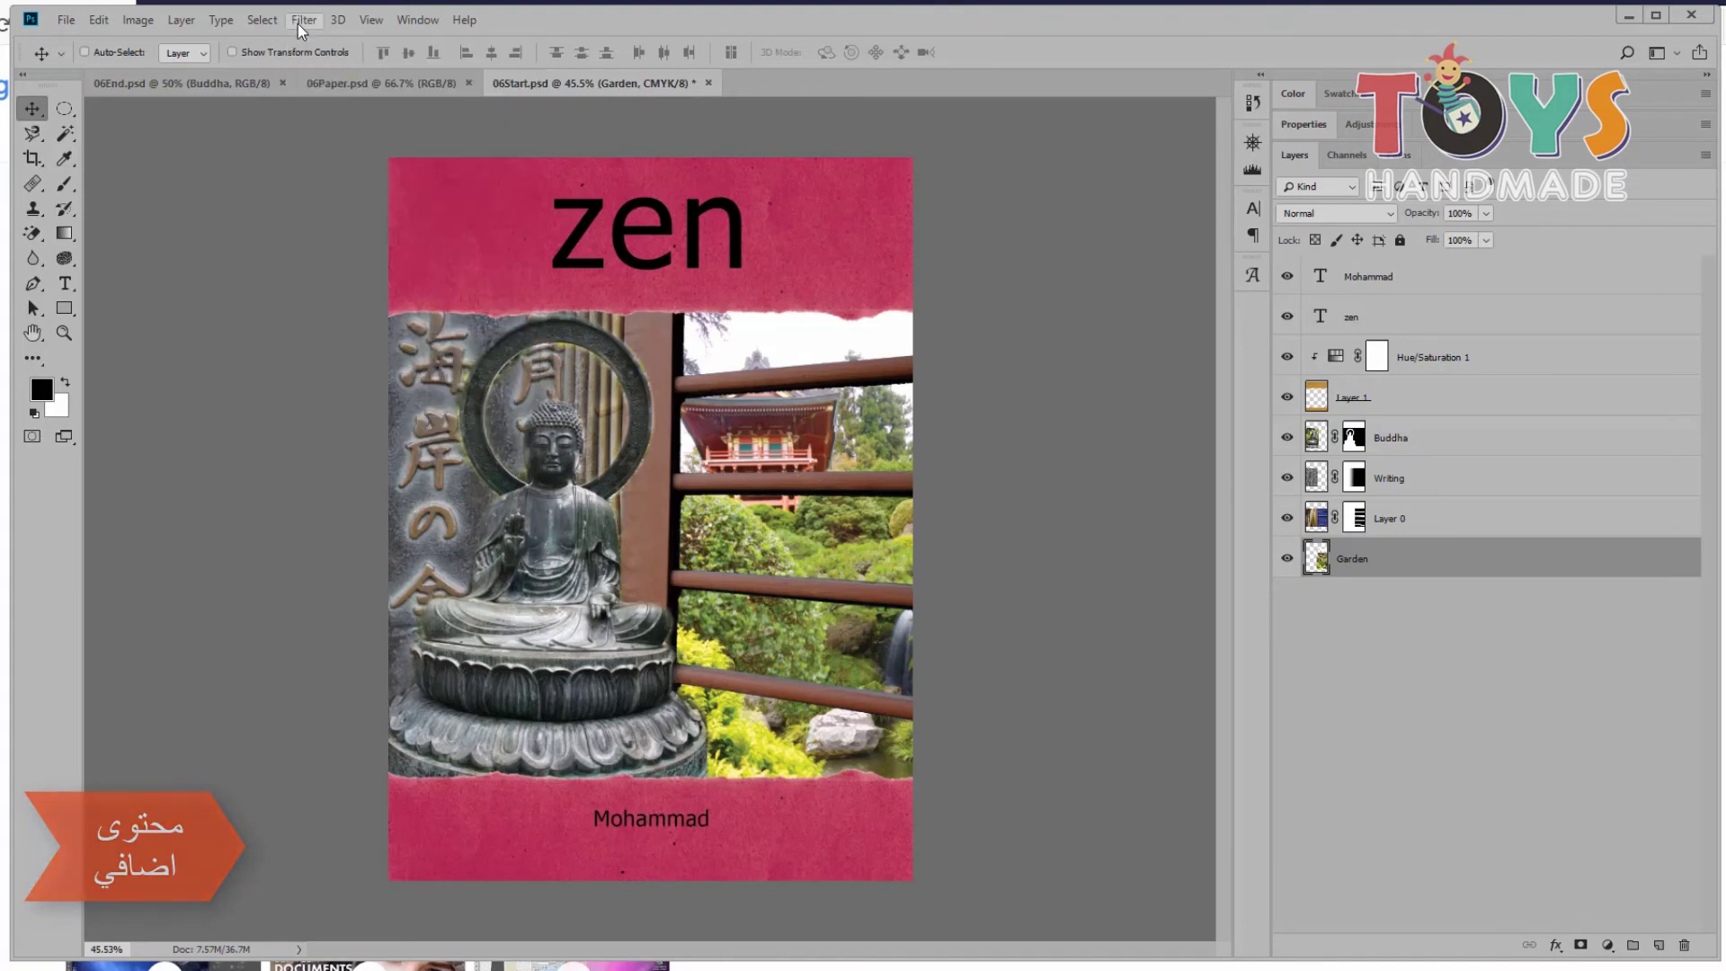
click(298, 24)
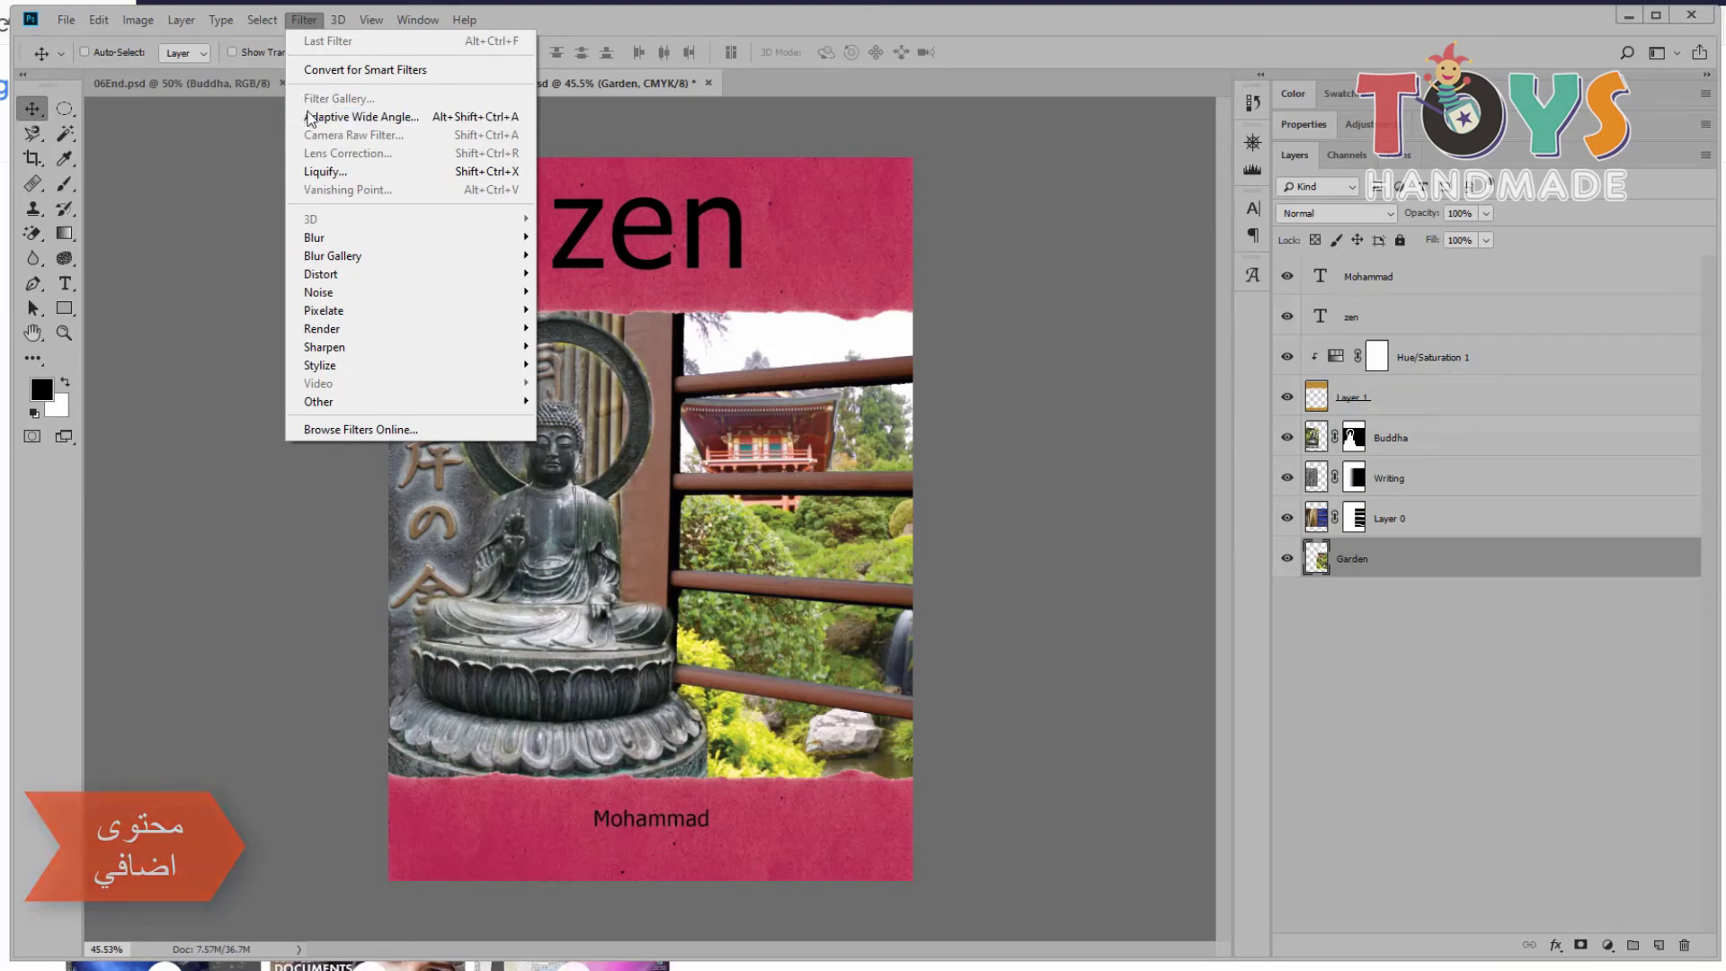
click(298, 22)
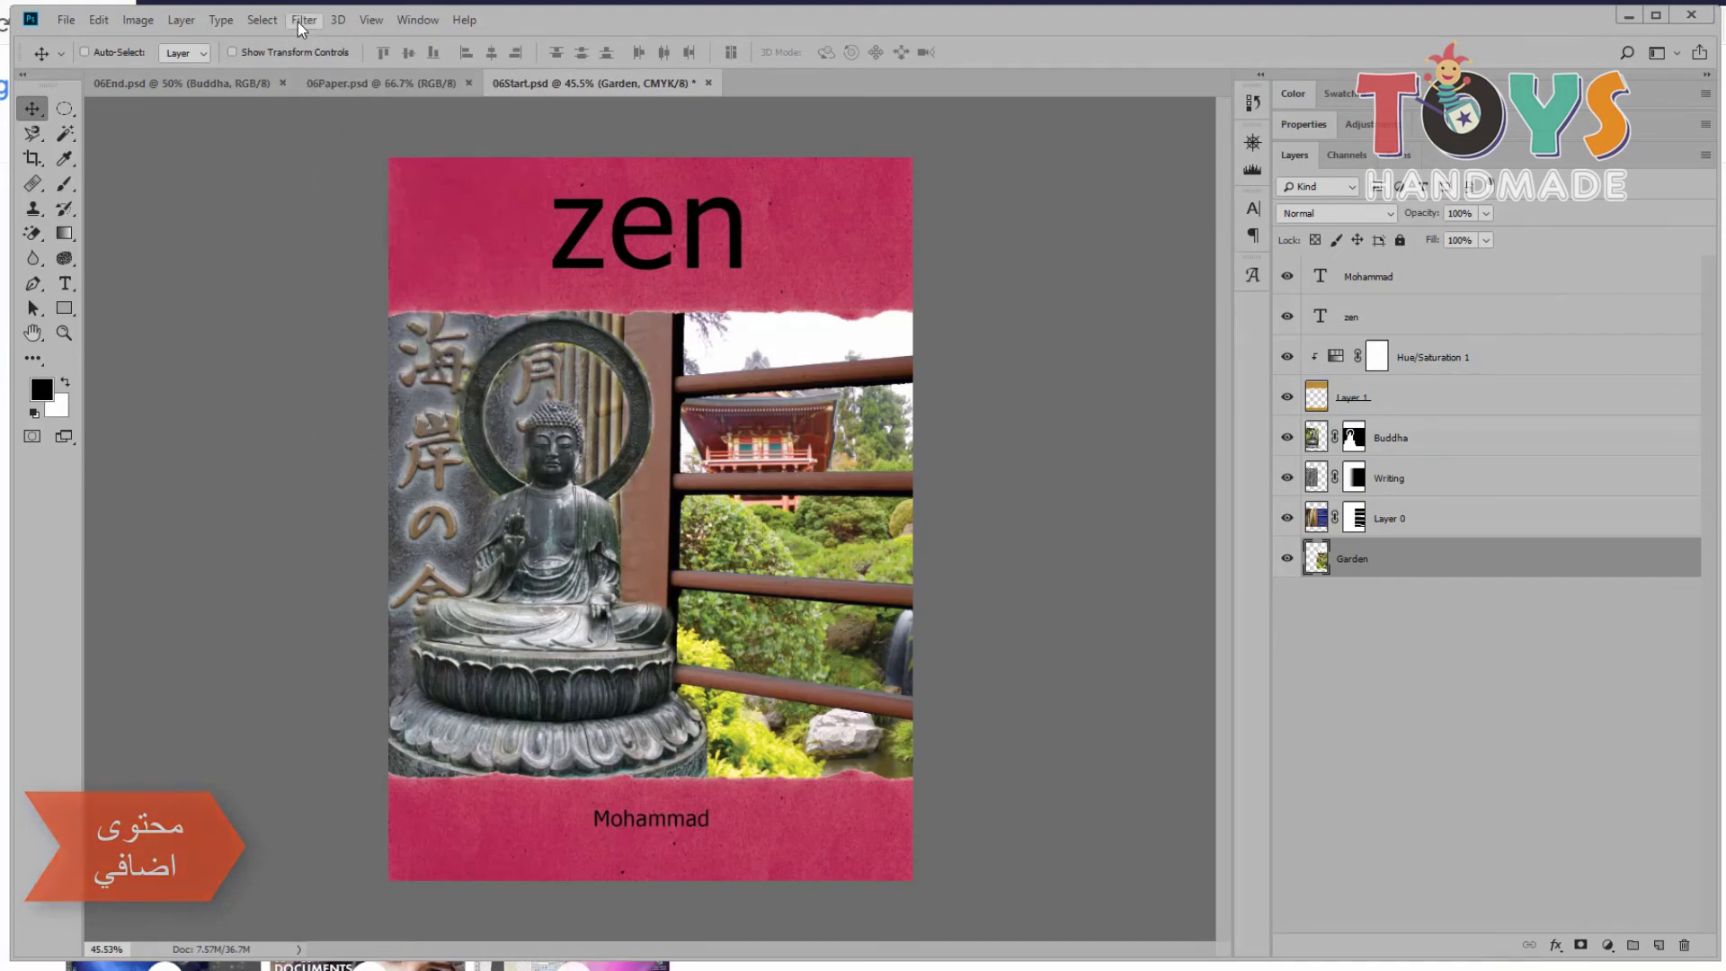
click(138, 21)
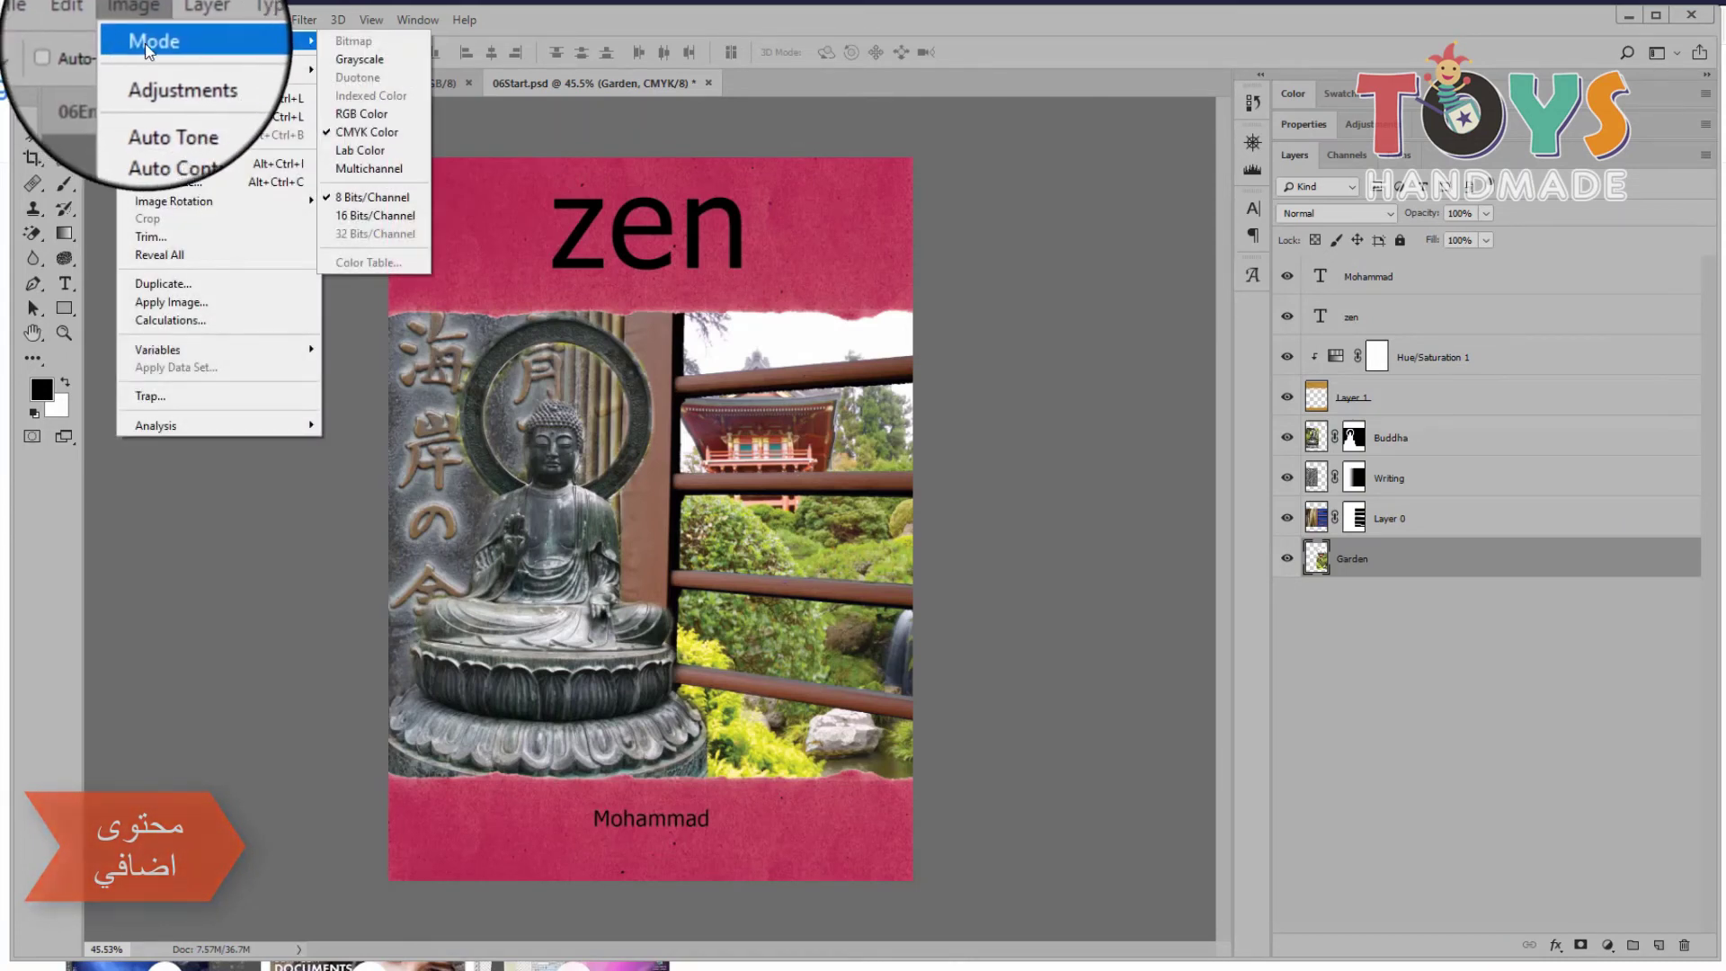
mouse_move(151, 41)
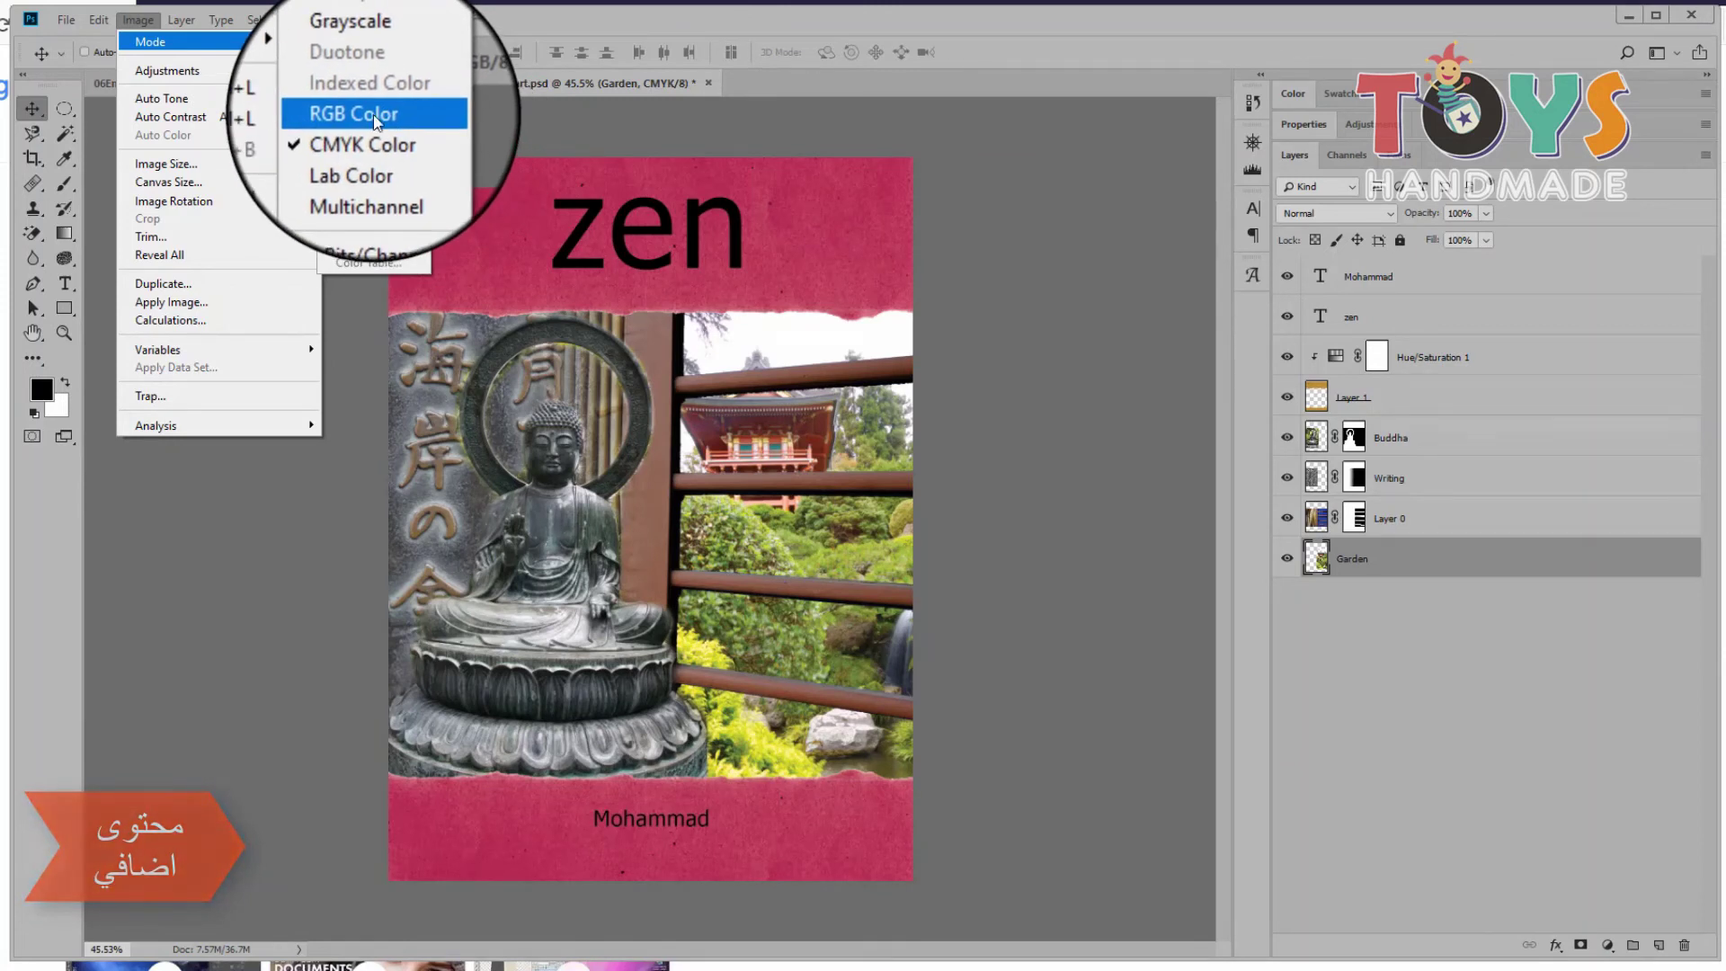
Step: Convert 06Start.psd to RGB Color, accepting that the Hue/Saturation layer is discarded
click(374, 114)
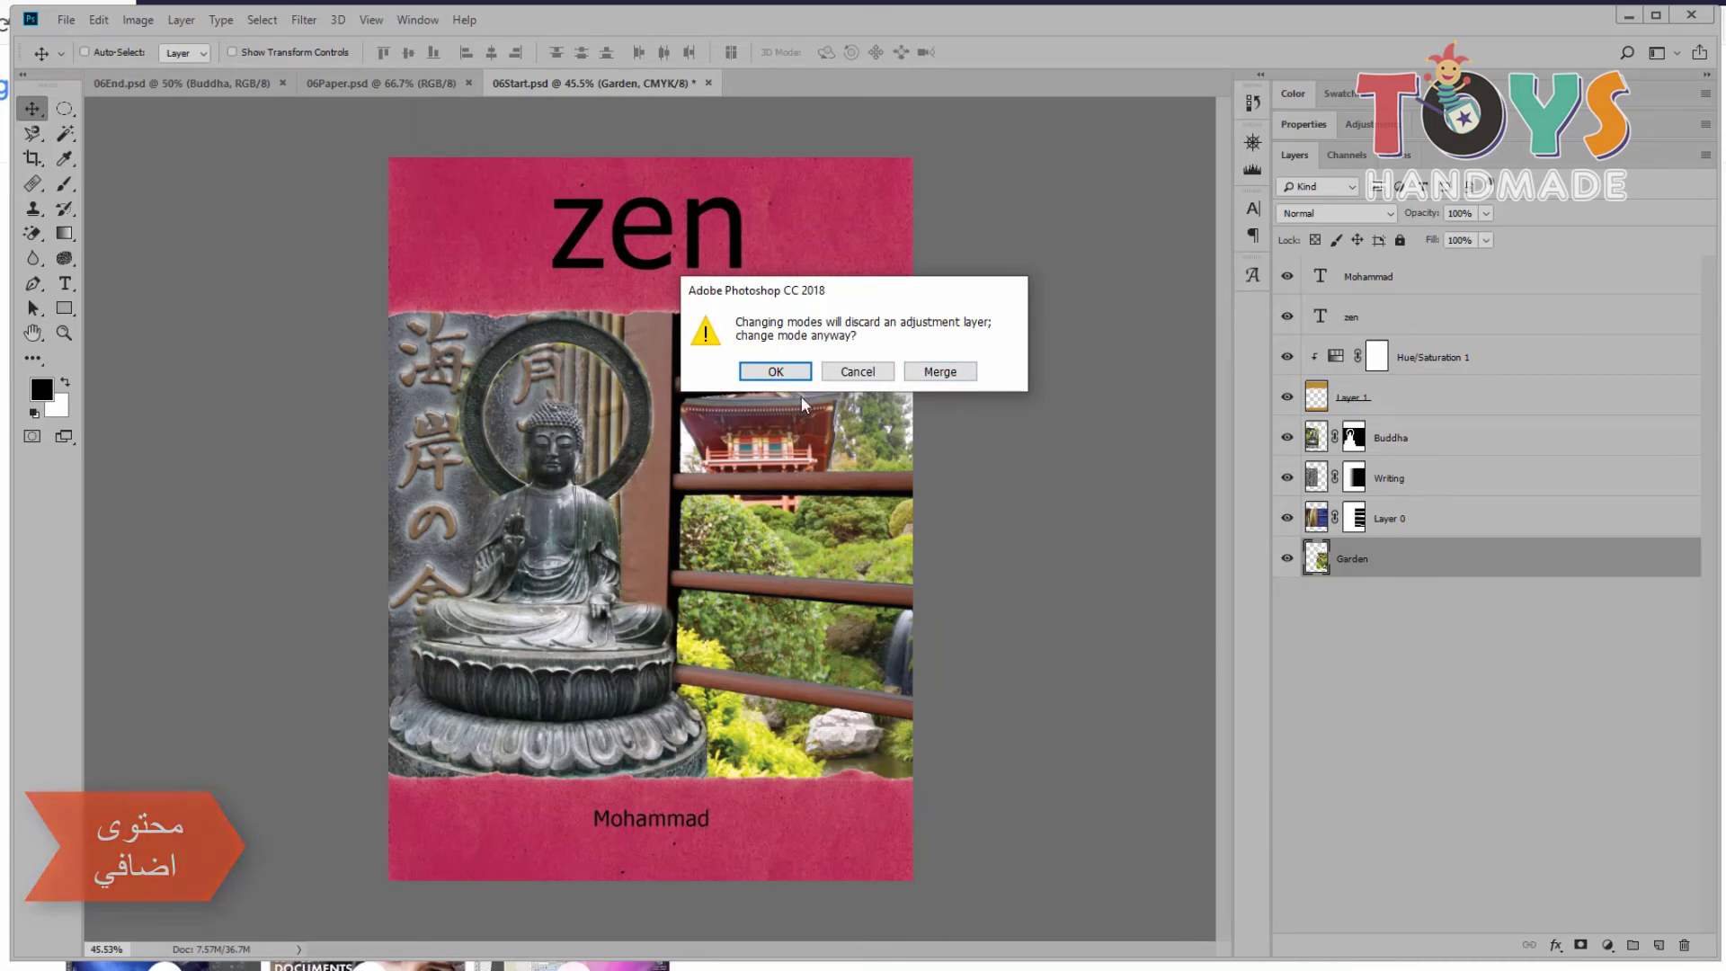
click(777, 372)
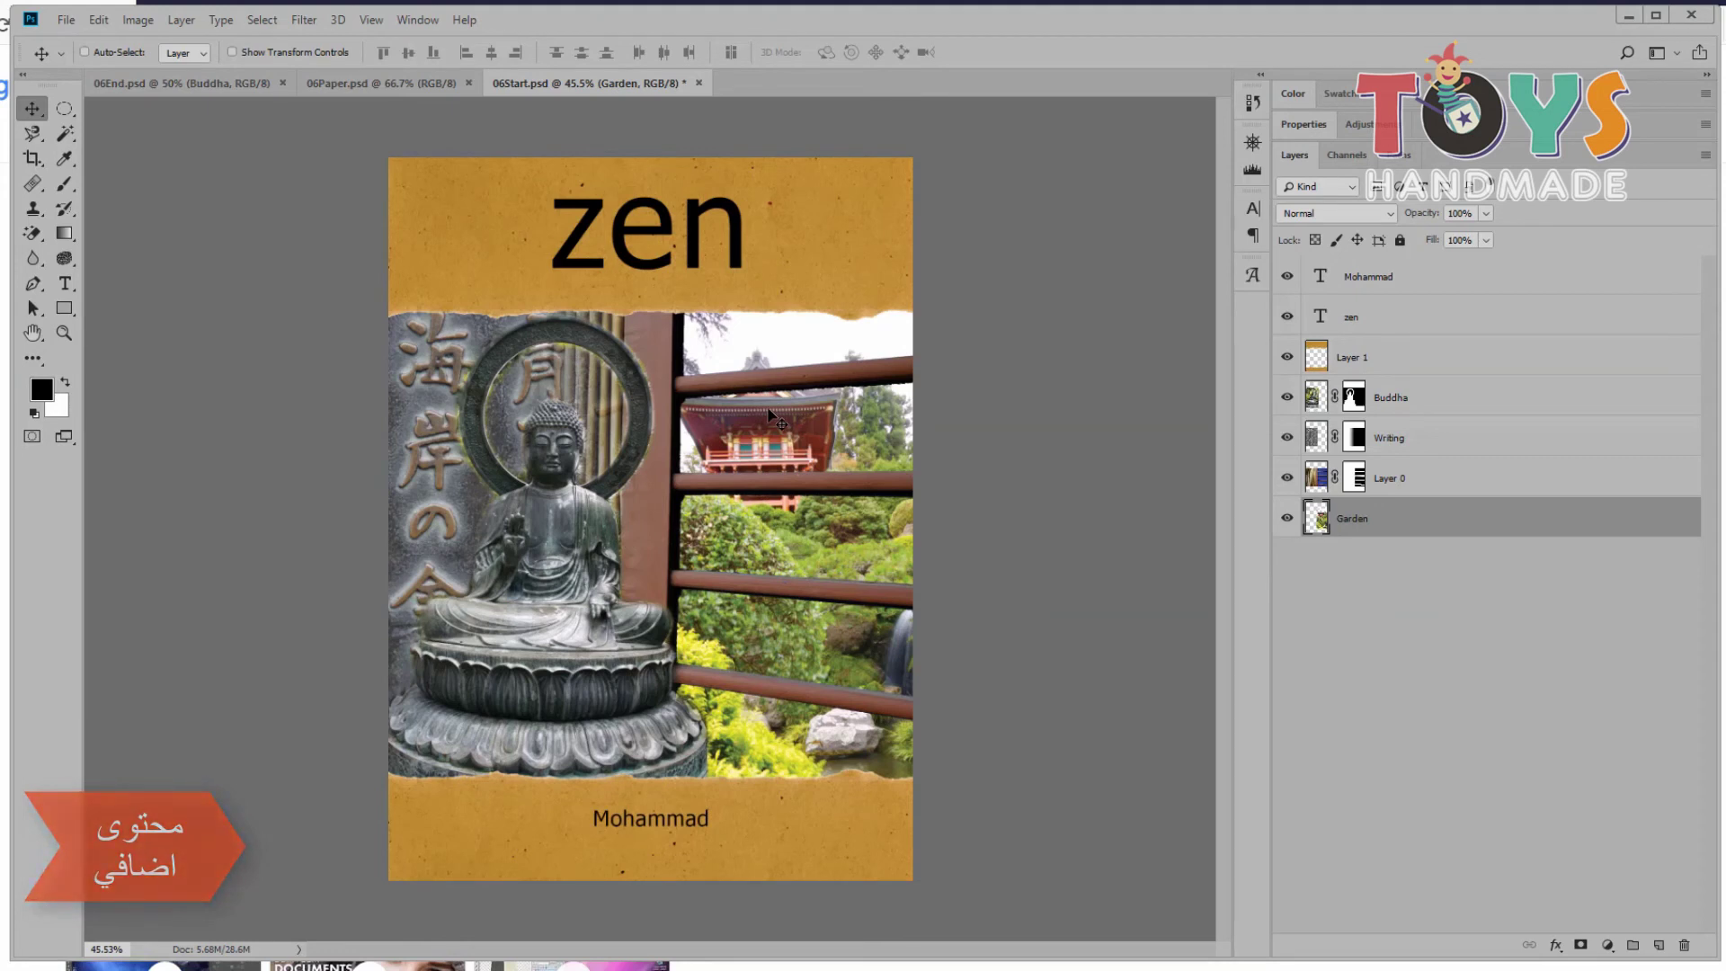
Step: Add a Hue/Saturation adjustment above Layer 1 with Hue -75, turning the paper pink
click(1474, 278)
click(1420, 358)
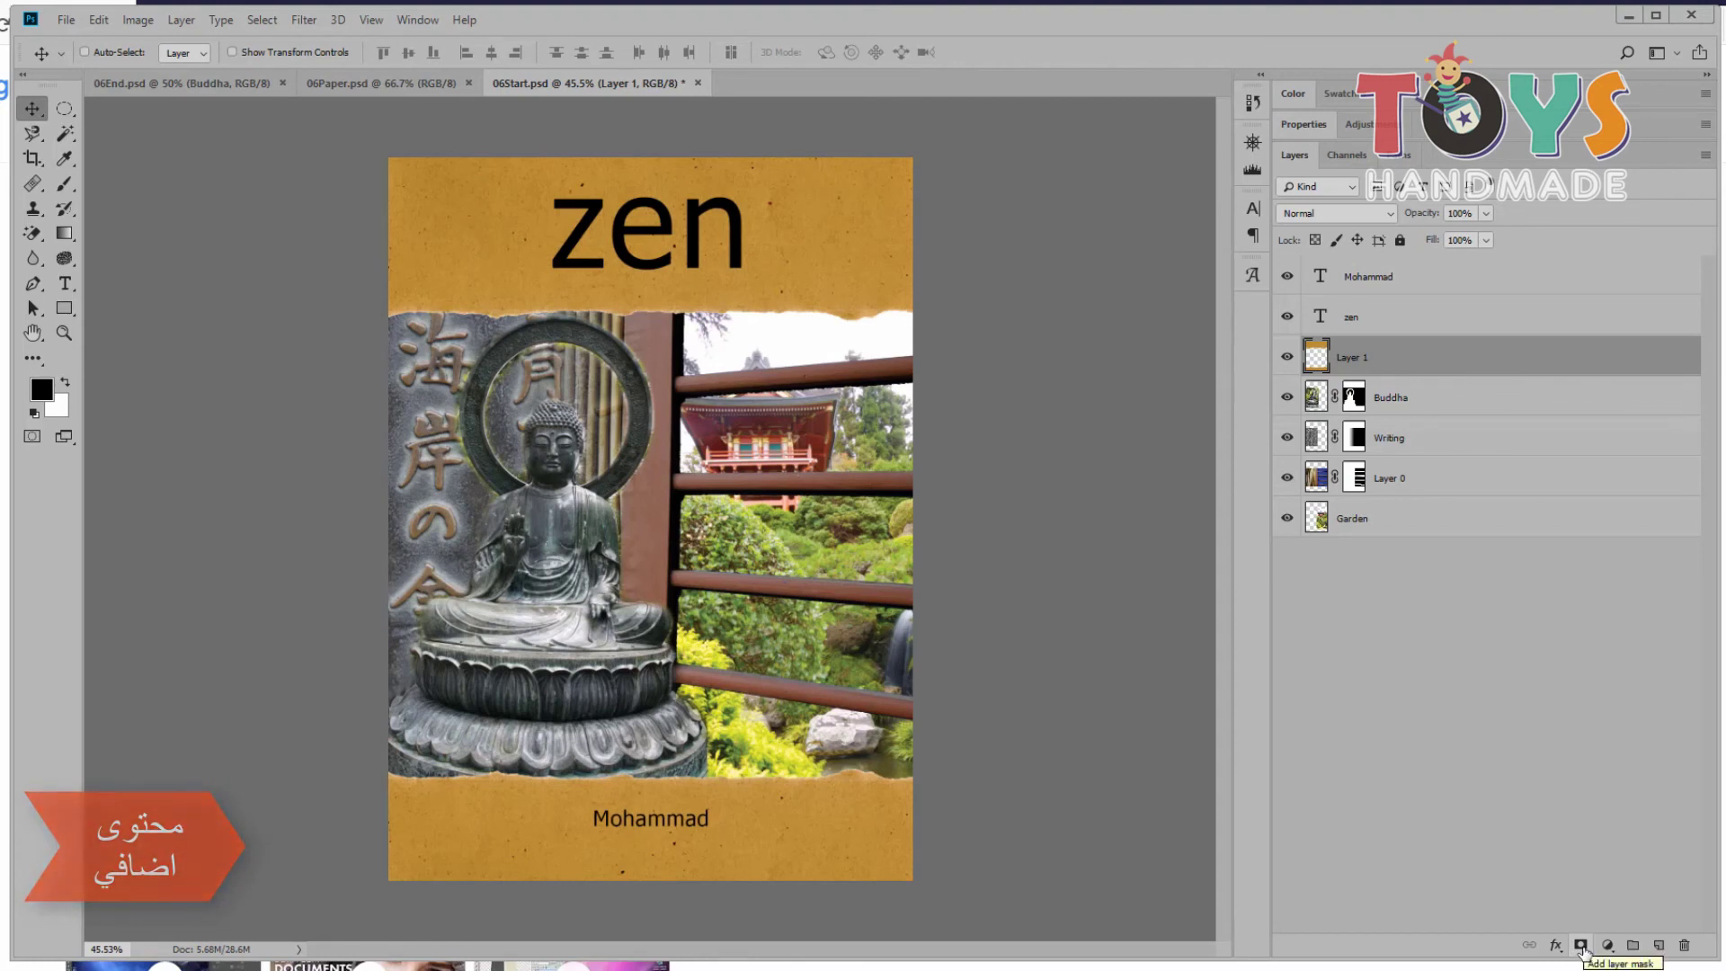
click(1607, 945)
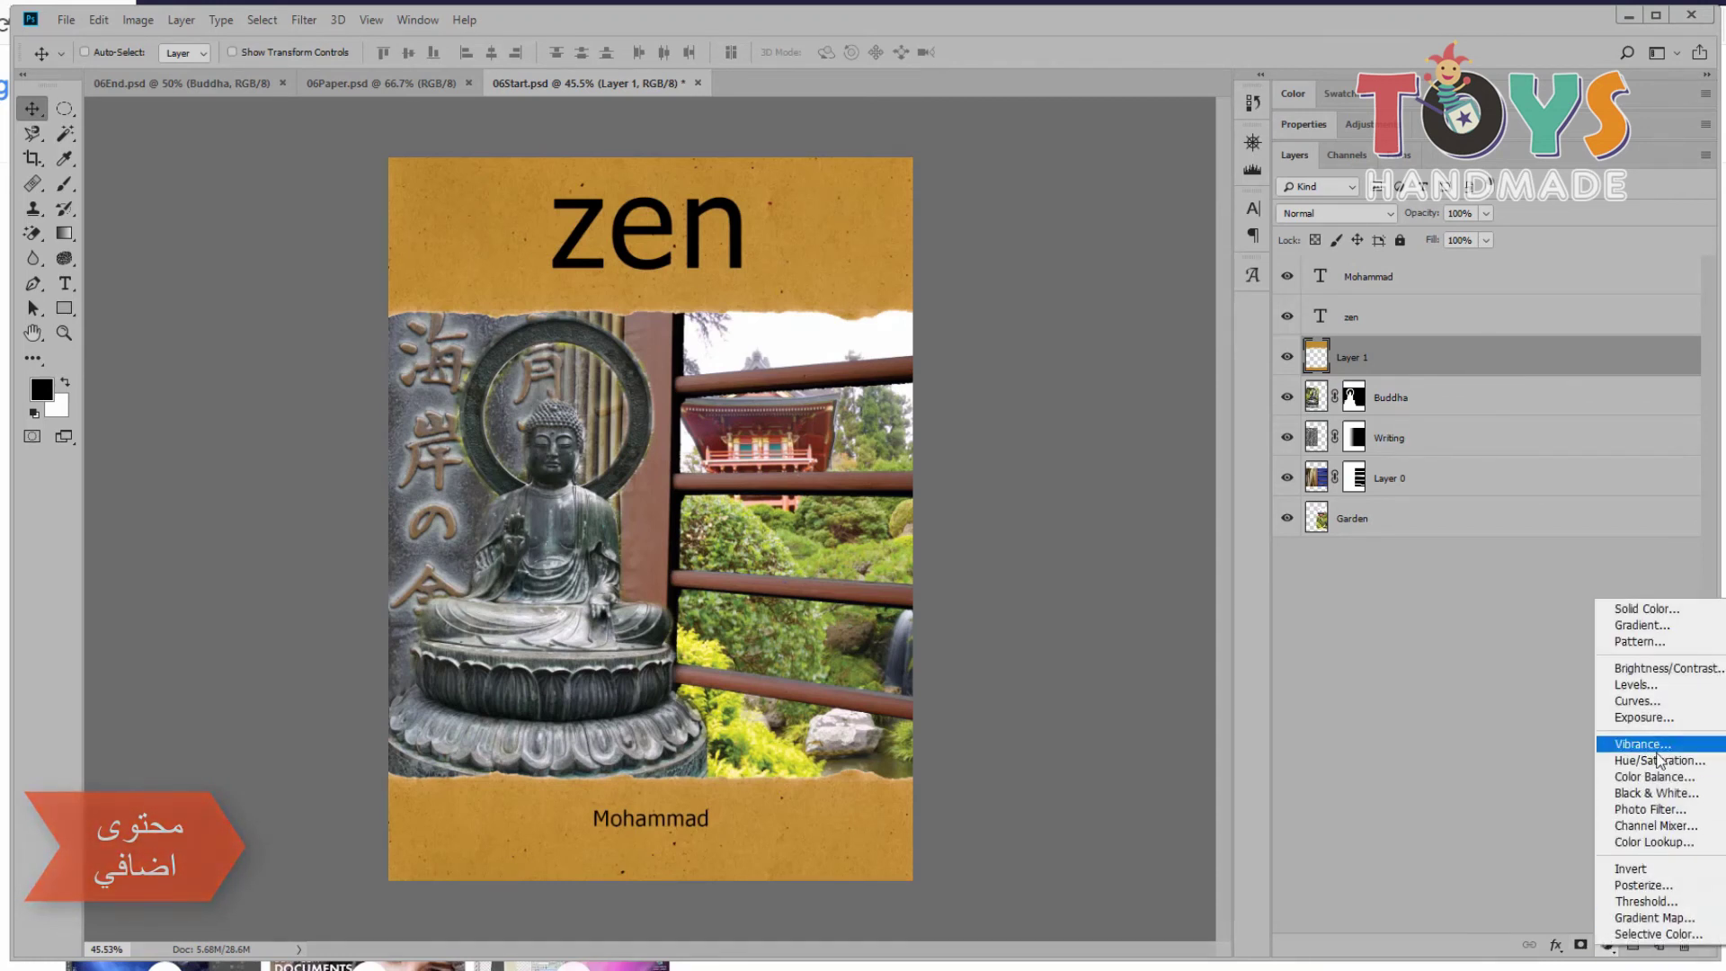
click(1659, 760)
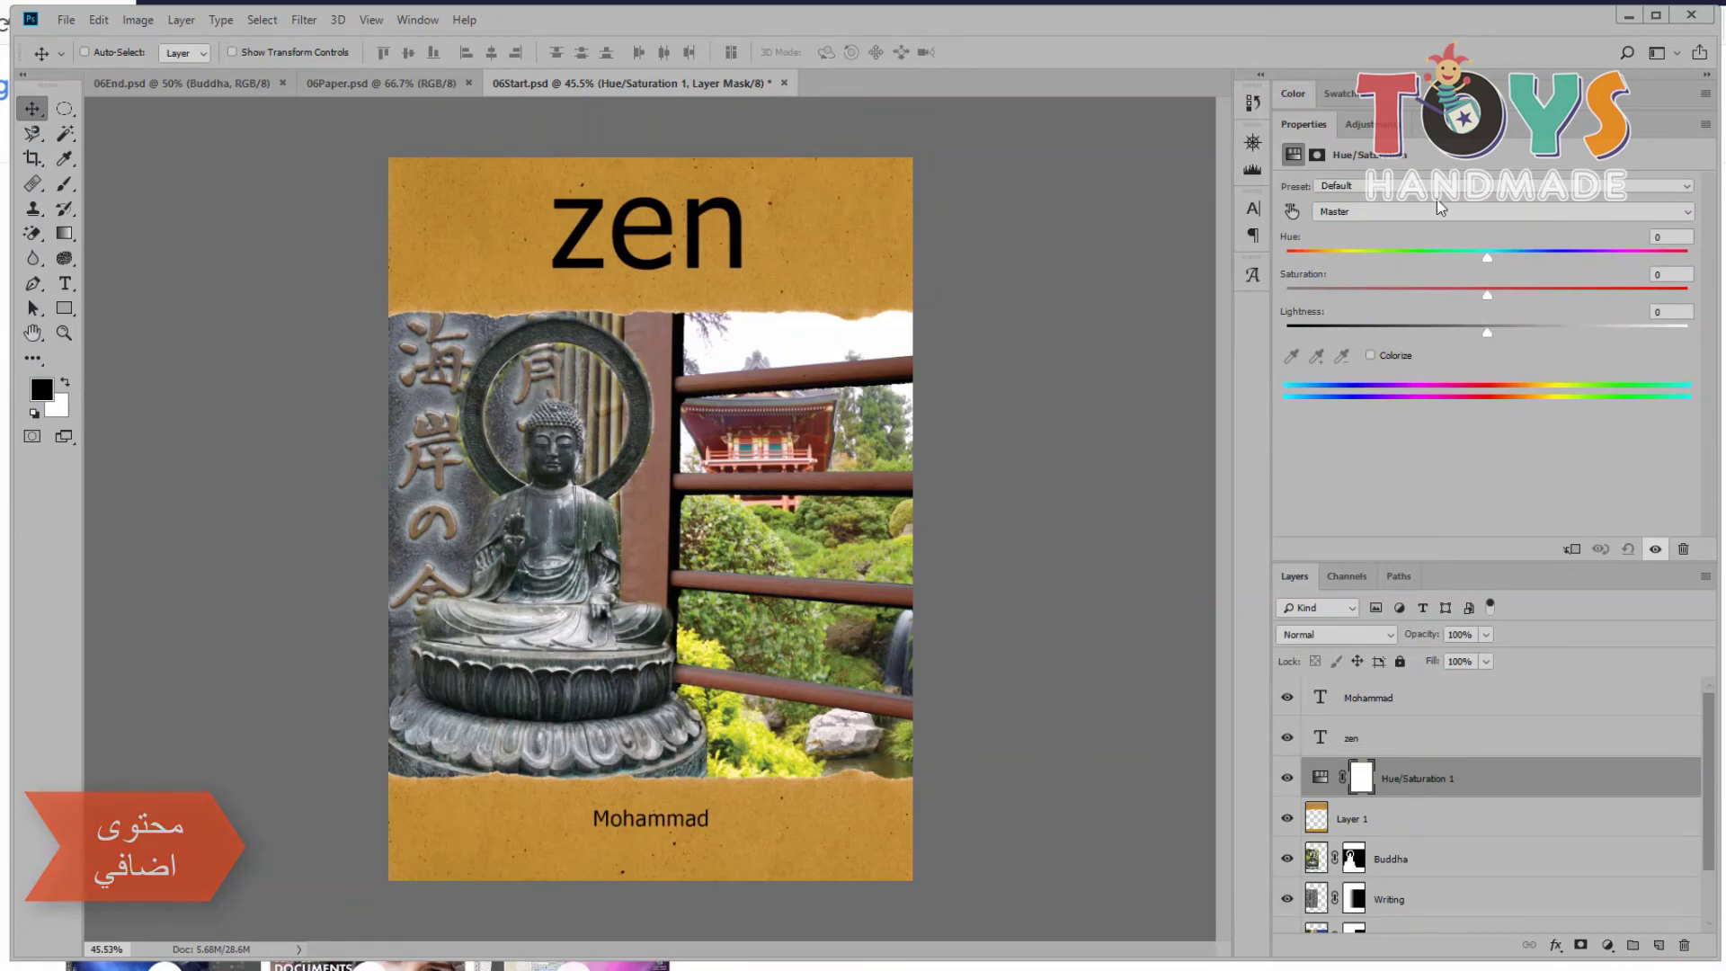
mouse_move(1488, 254)
mouse_down()
mouse_move(1398, 257)
mouse_move(1407, 235)
mouse_move(1355, 226)
mouse_move(1371, 242)
mouse_up()
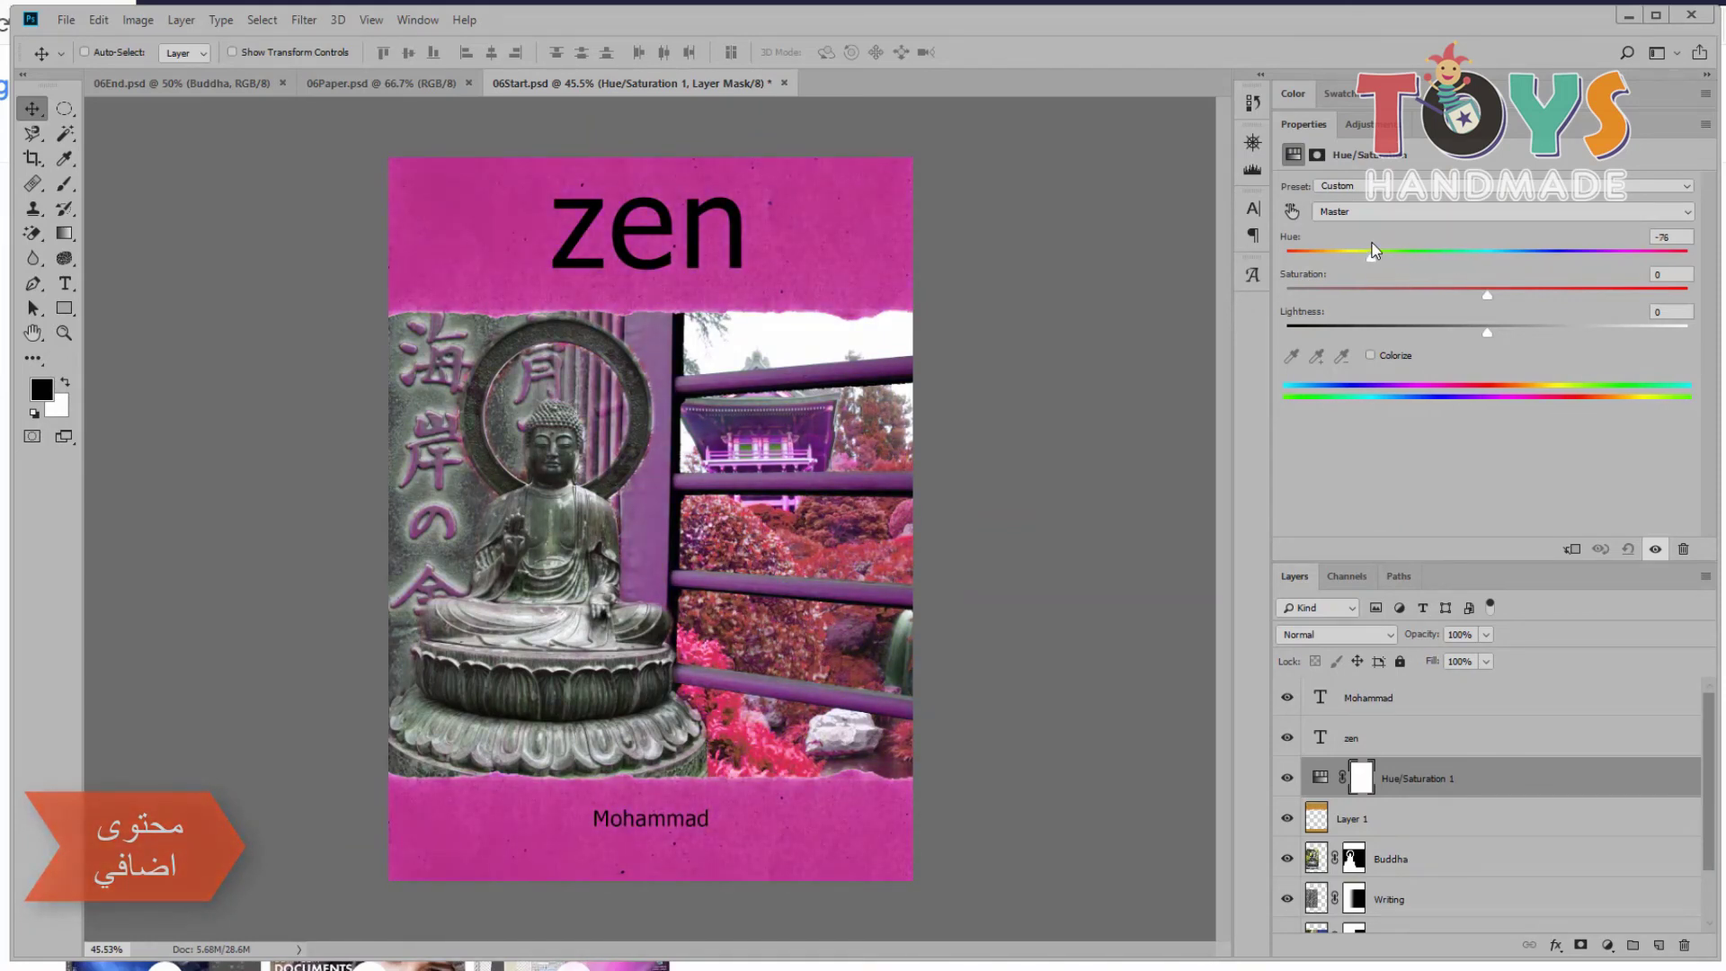
Step: Clip Hue/Saturation 1 to Layer 1 so only the torn paper is recolored
double_click(1525, 126)
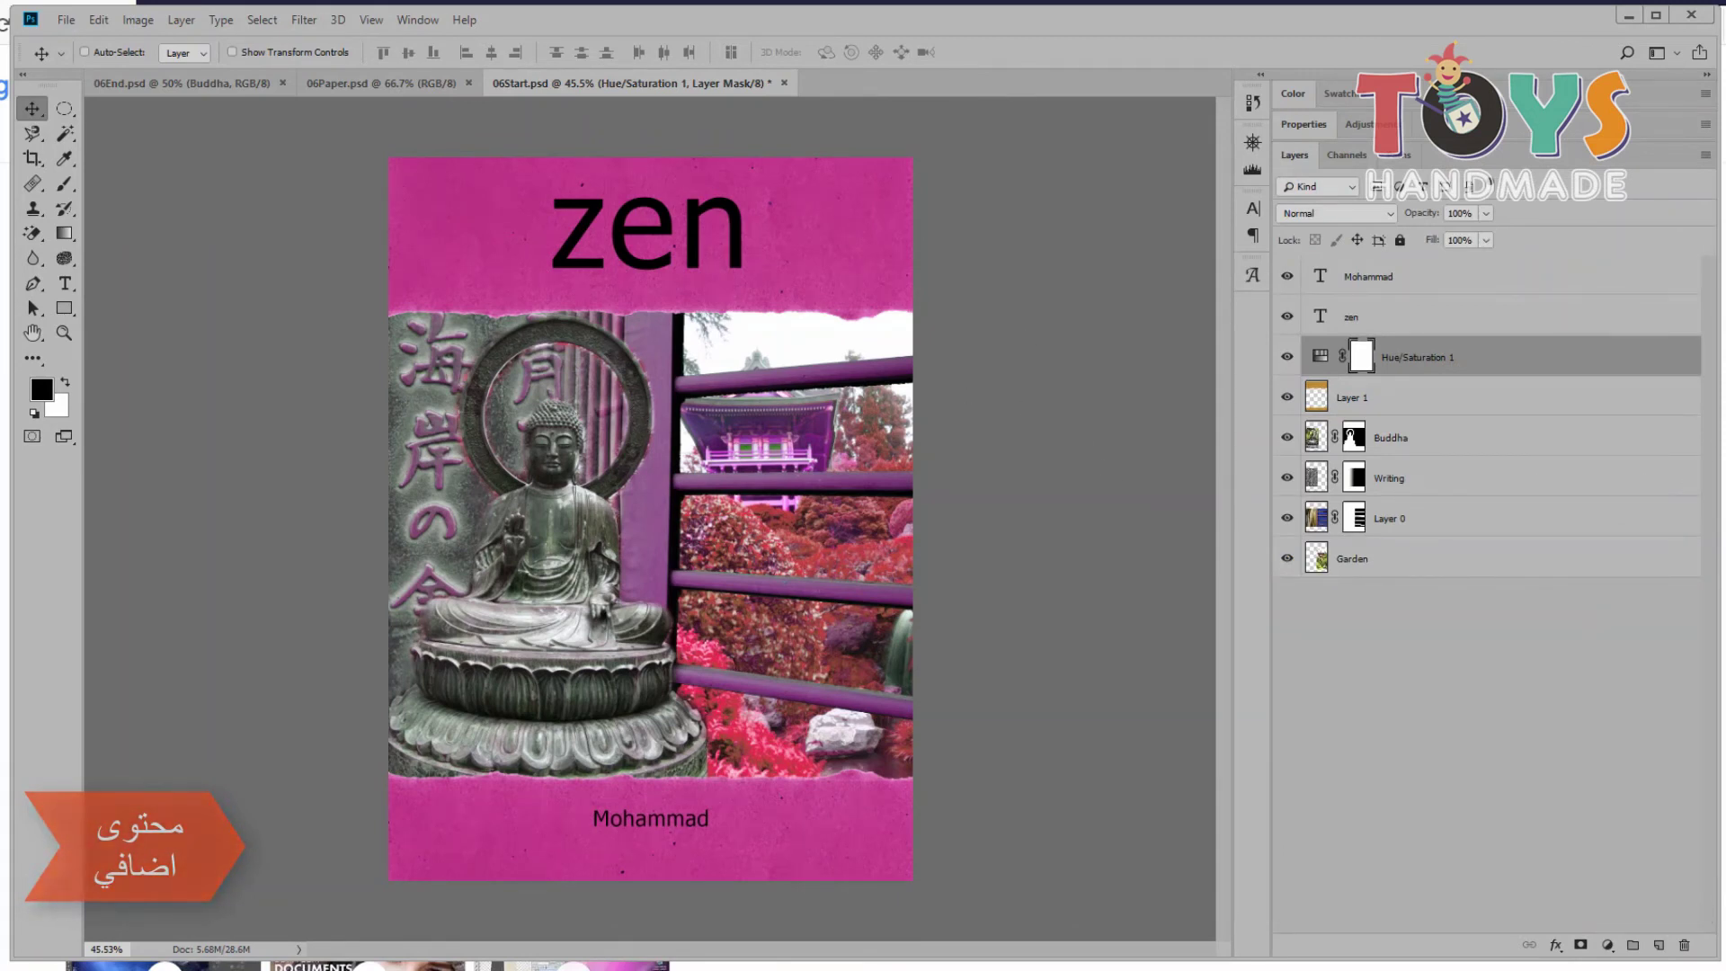
drag(1367, 446, 1646, 370)
alt+click(1647, 370)
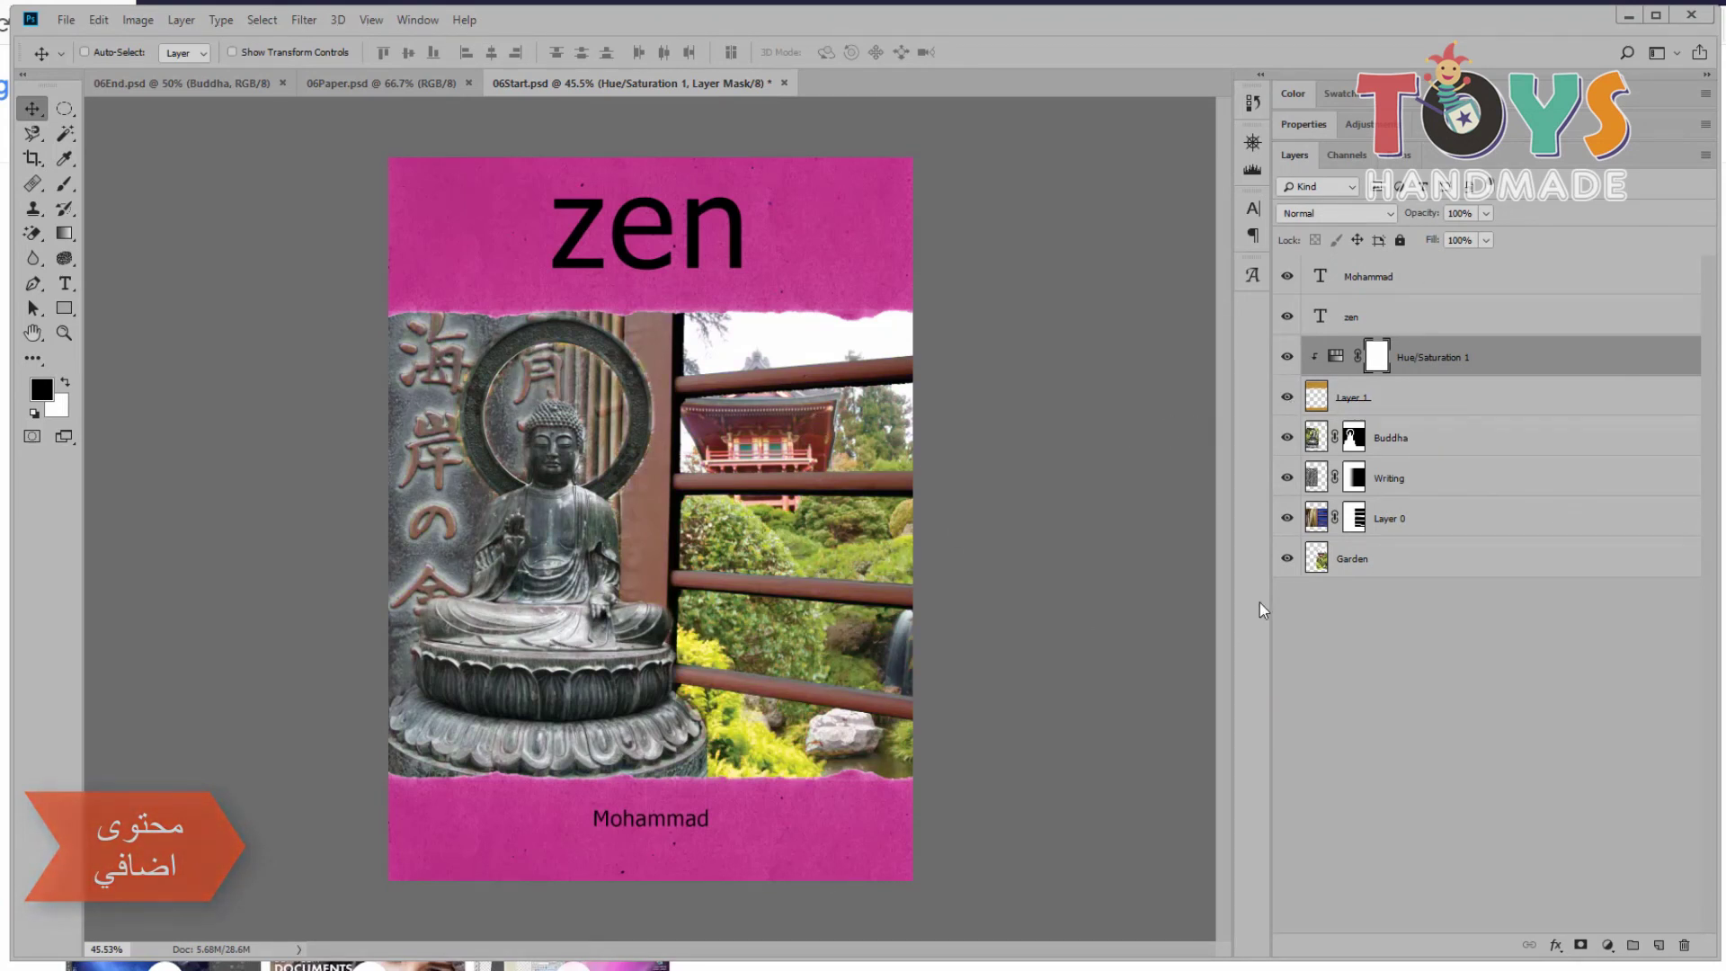
Step: Select the Garden layer and open the Filter Gallery, shifting its window left
click(1370, 558)
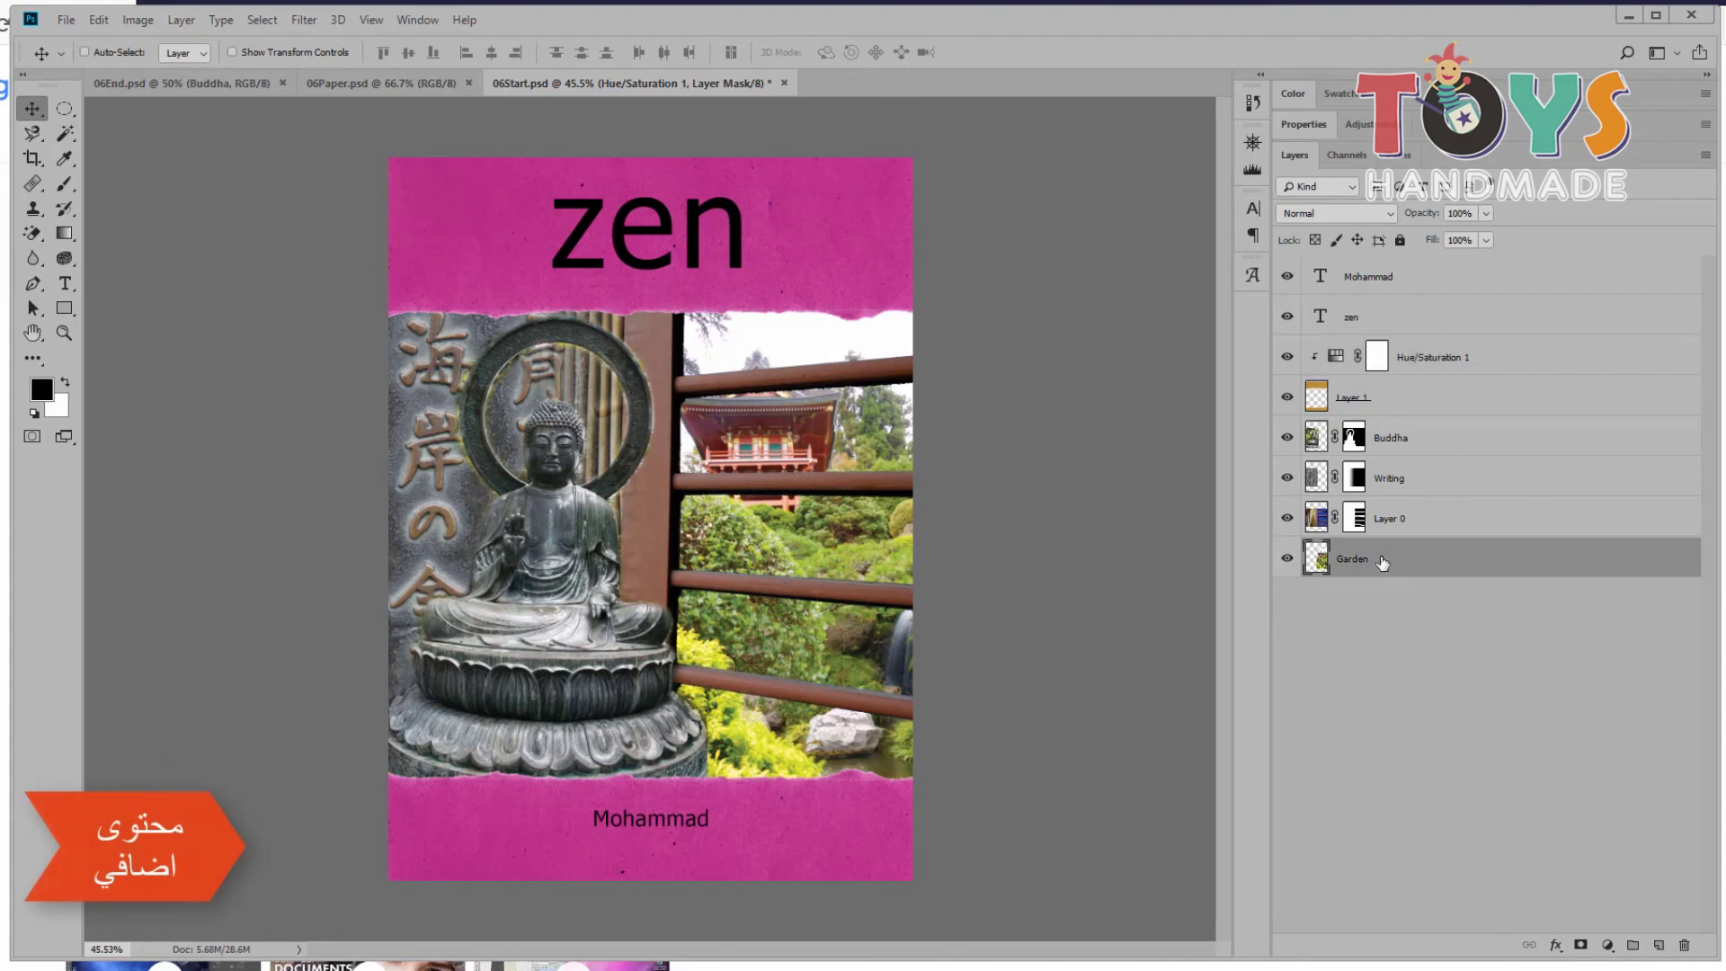
click(304, 20)
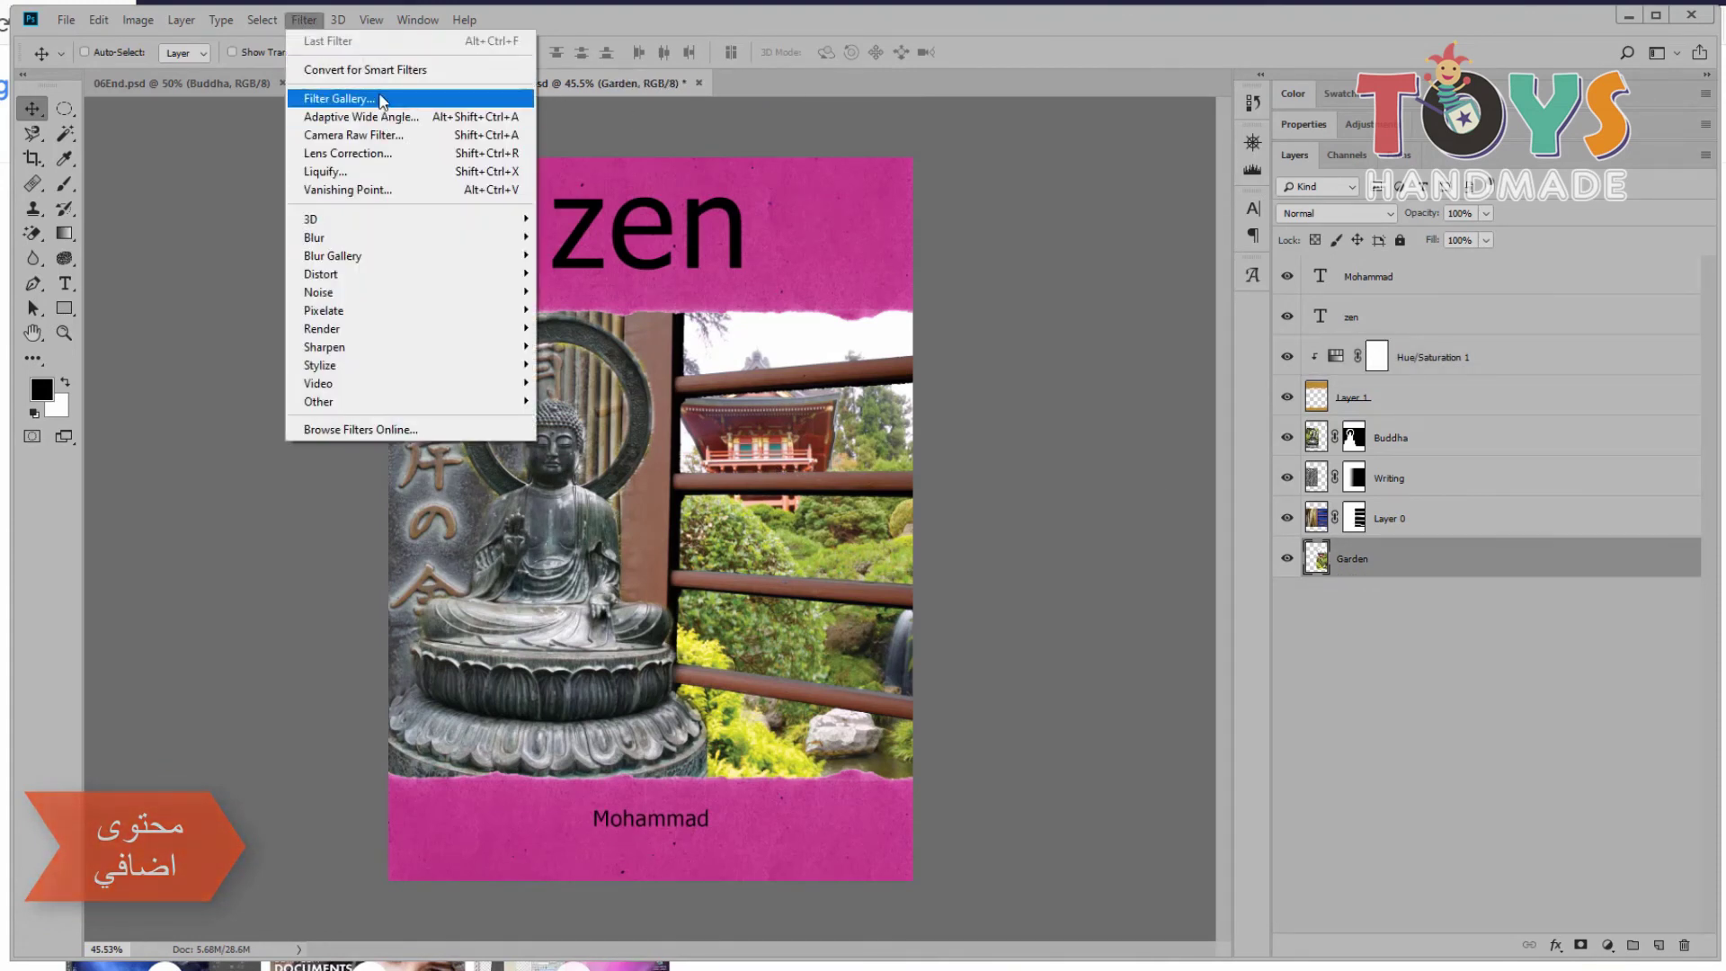
click(393, 98)
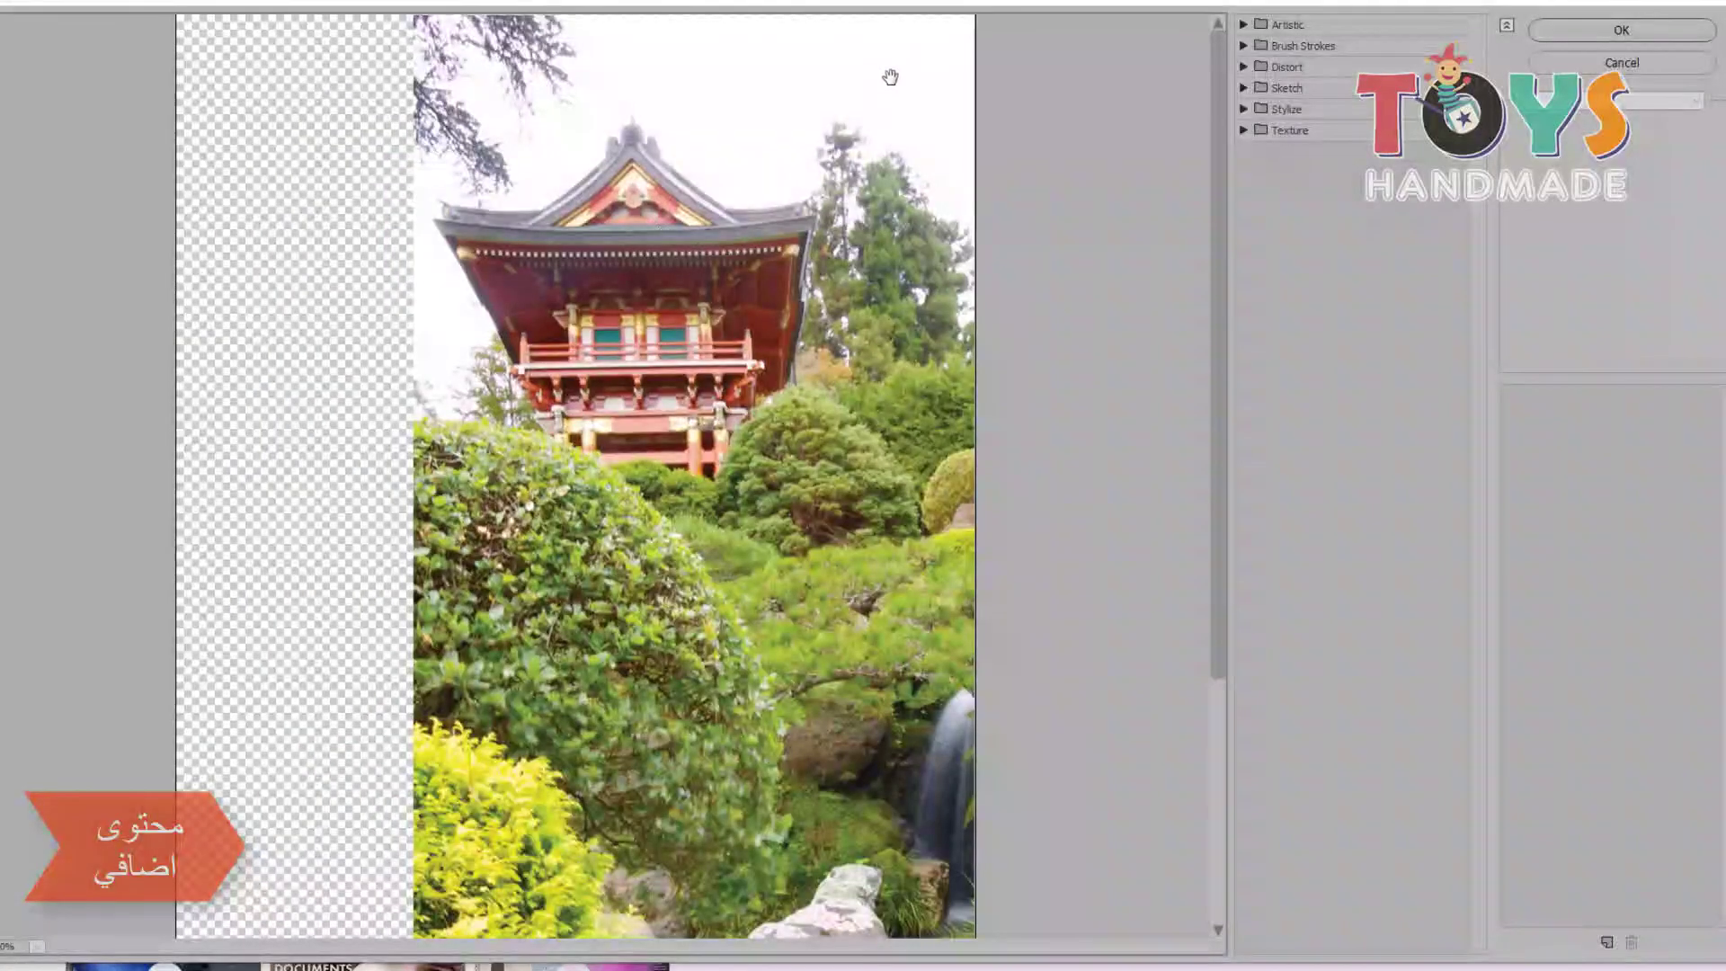
mouse_move(939, 9)
mouse_down()
mouse_move(856, 13)
mouse_move(902, 20)
mouse_up()
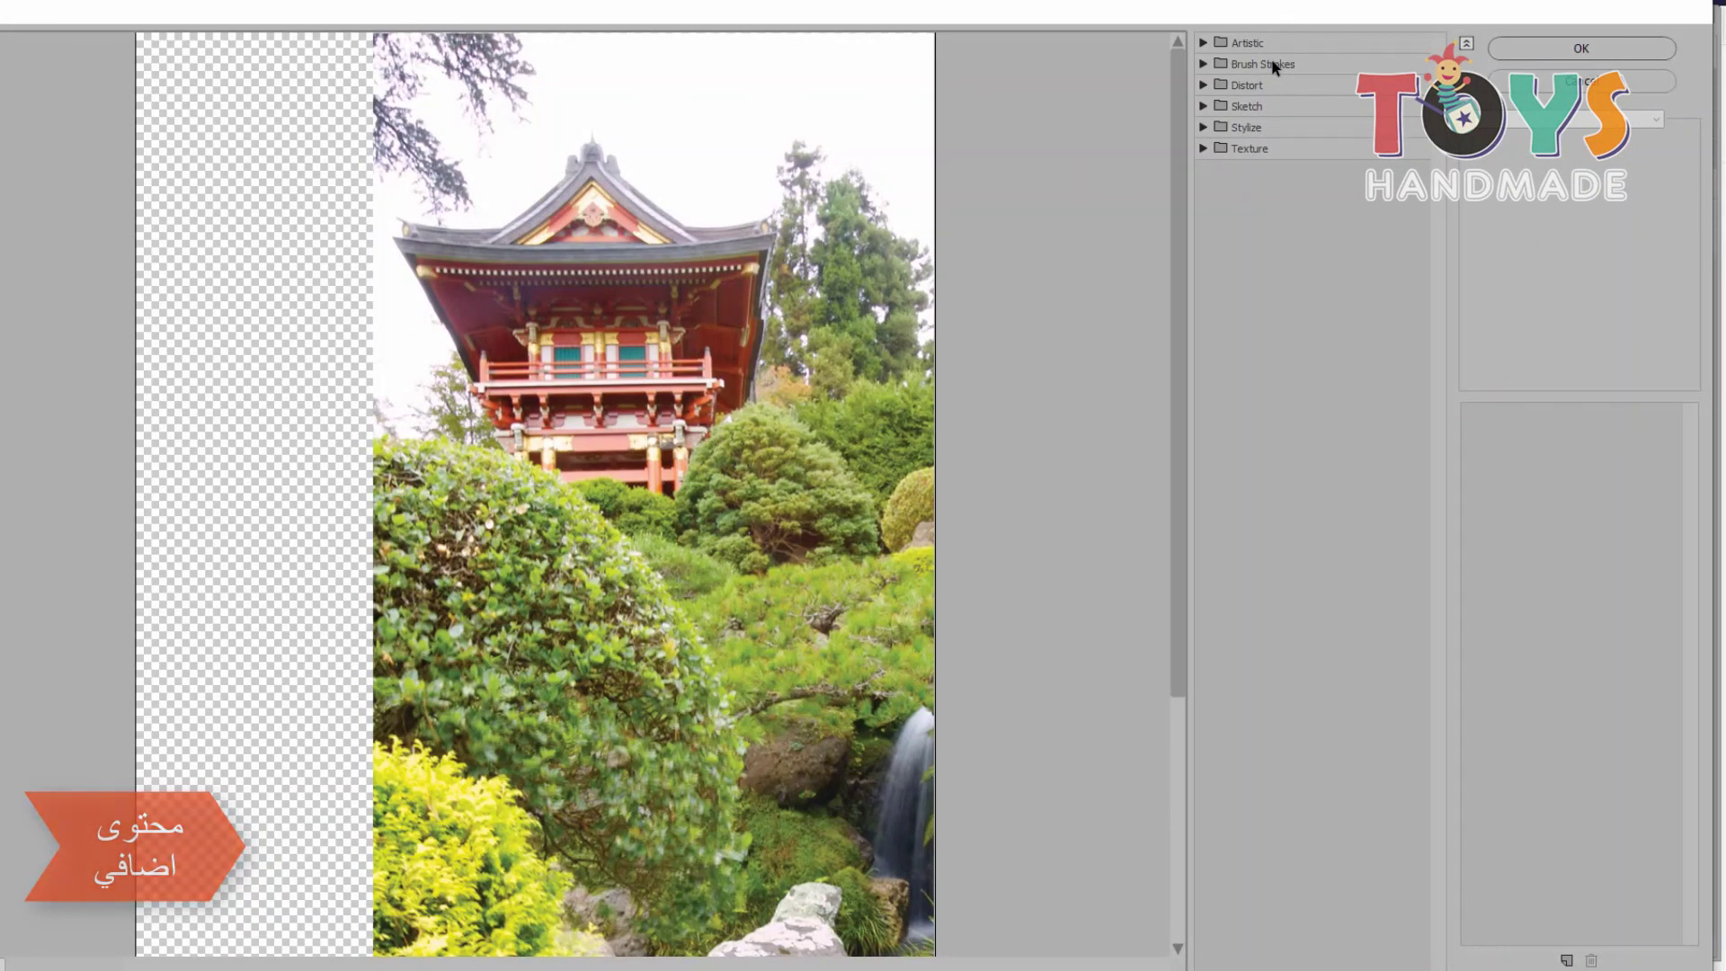
Step: Apply Distort > Glass to the garden with adjusted distortion and smoothness 2
click(1211, 43)
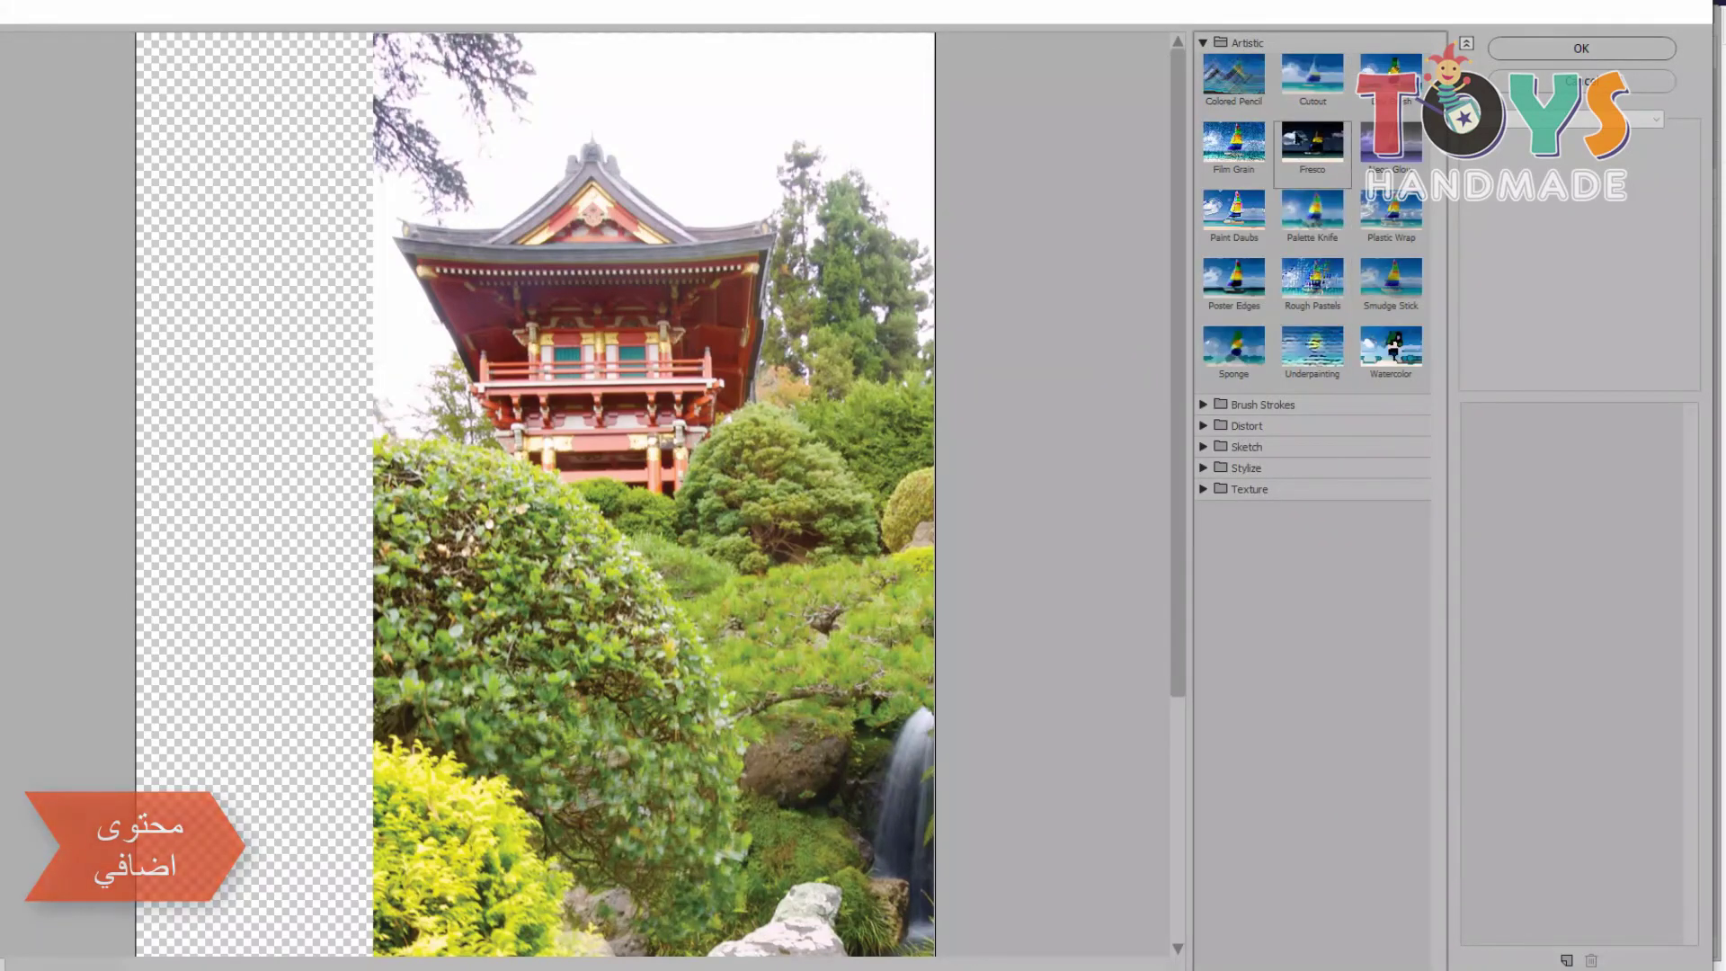
click(1267, 90)
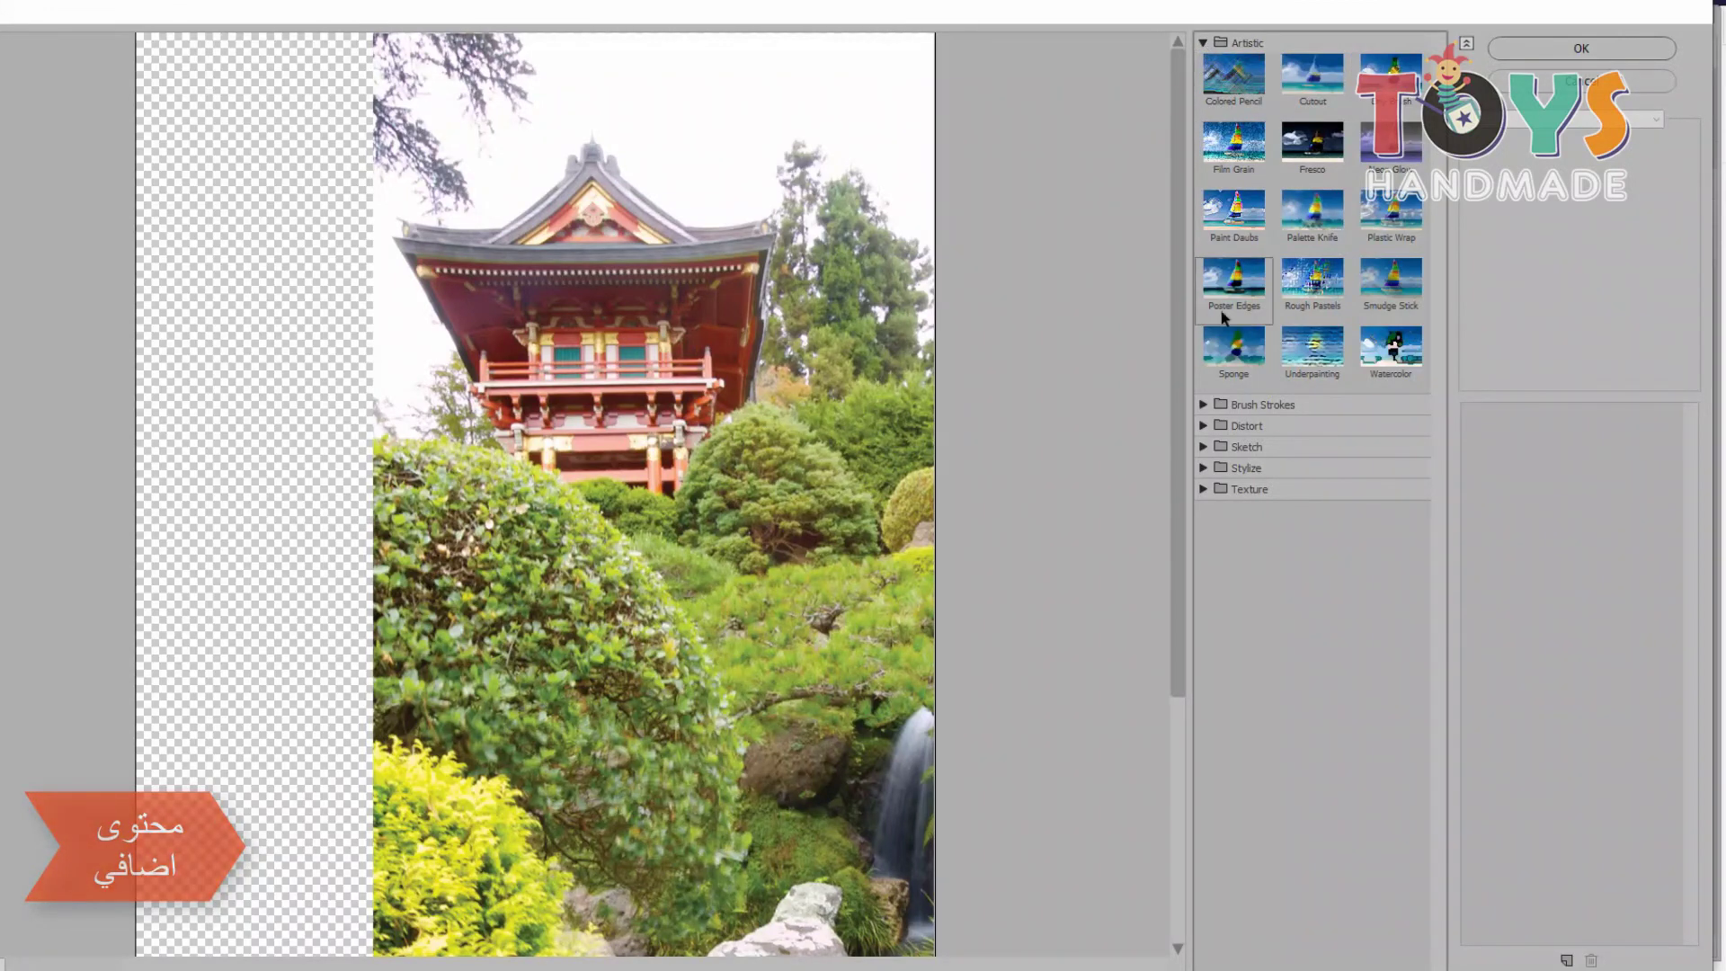
click(1205, 406)
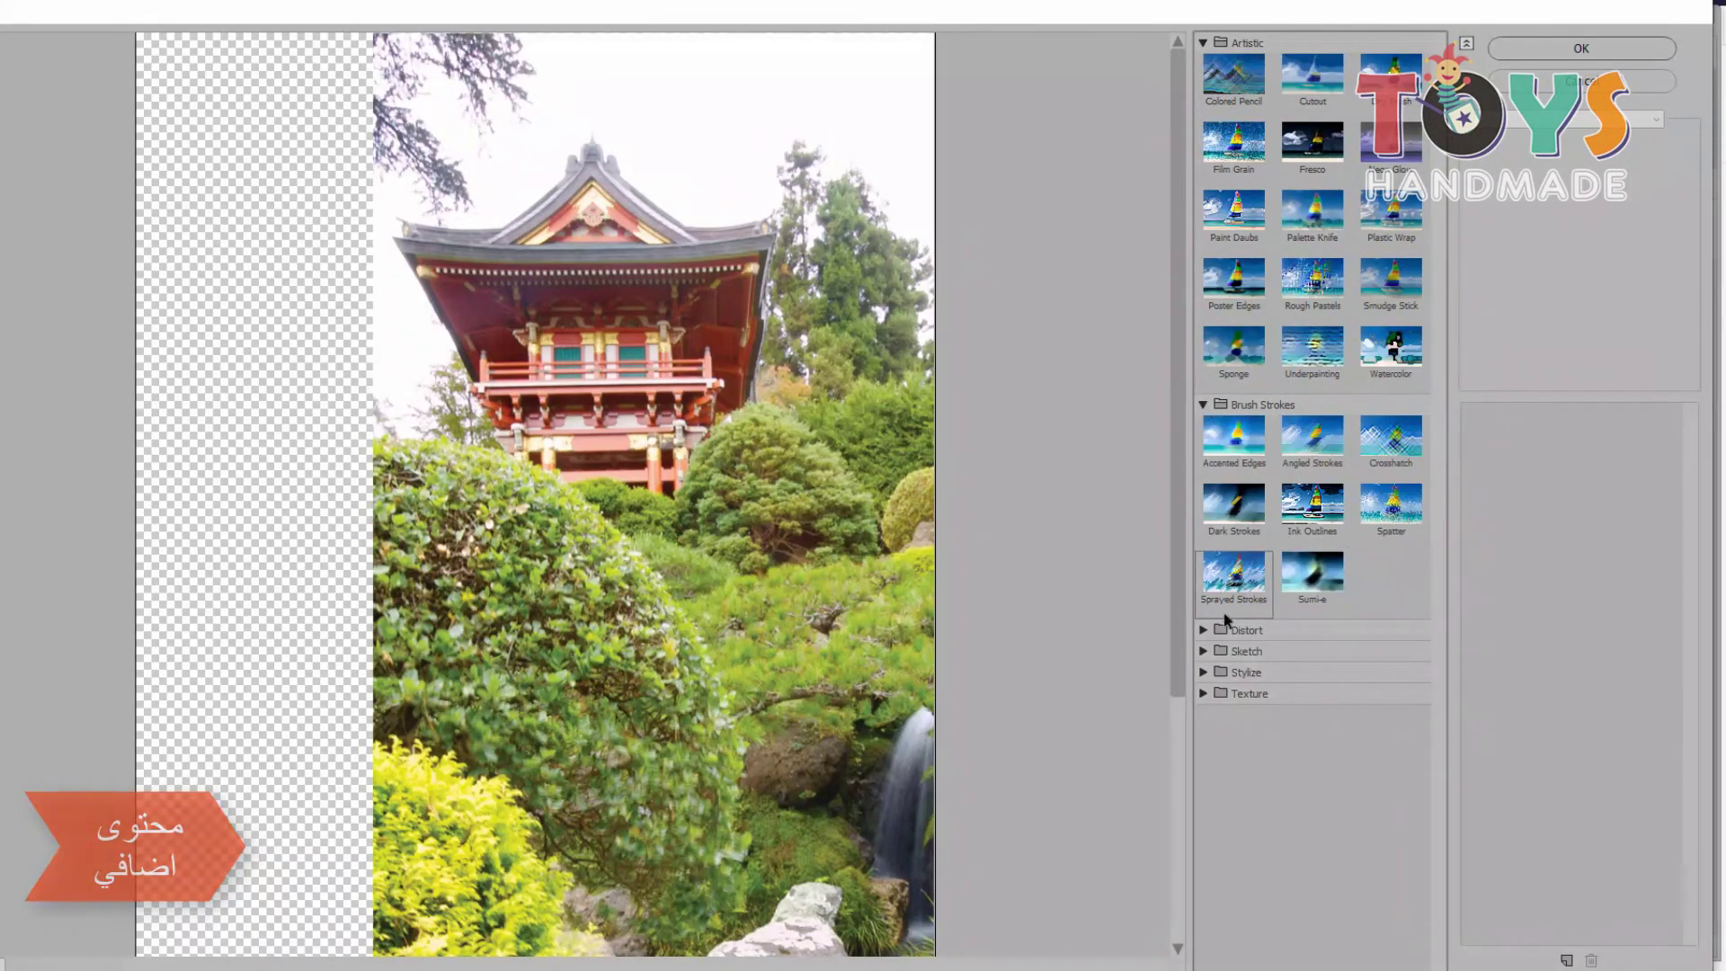
click(1200, 630)
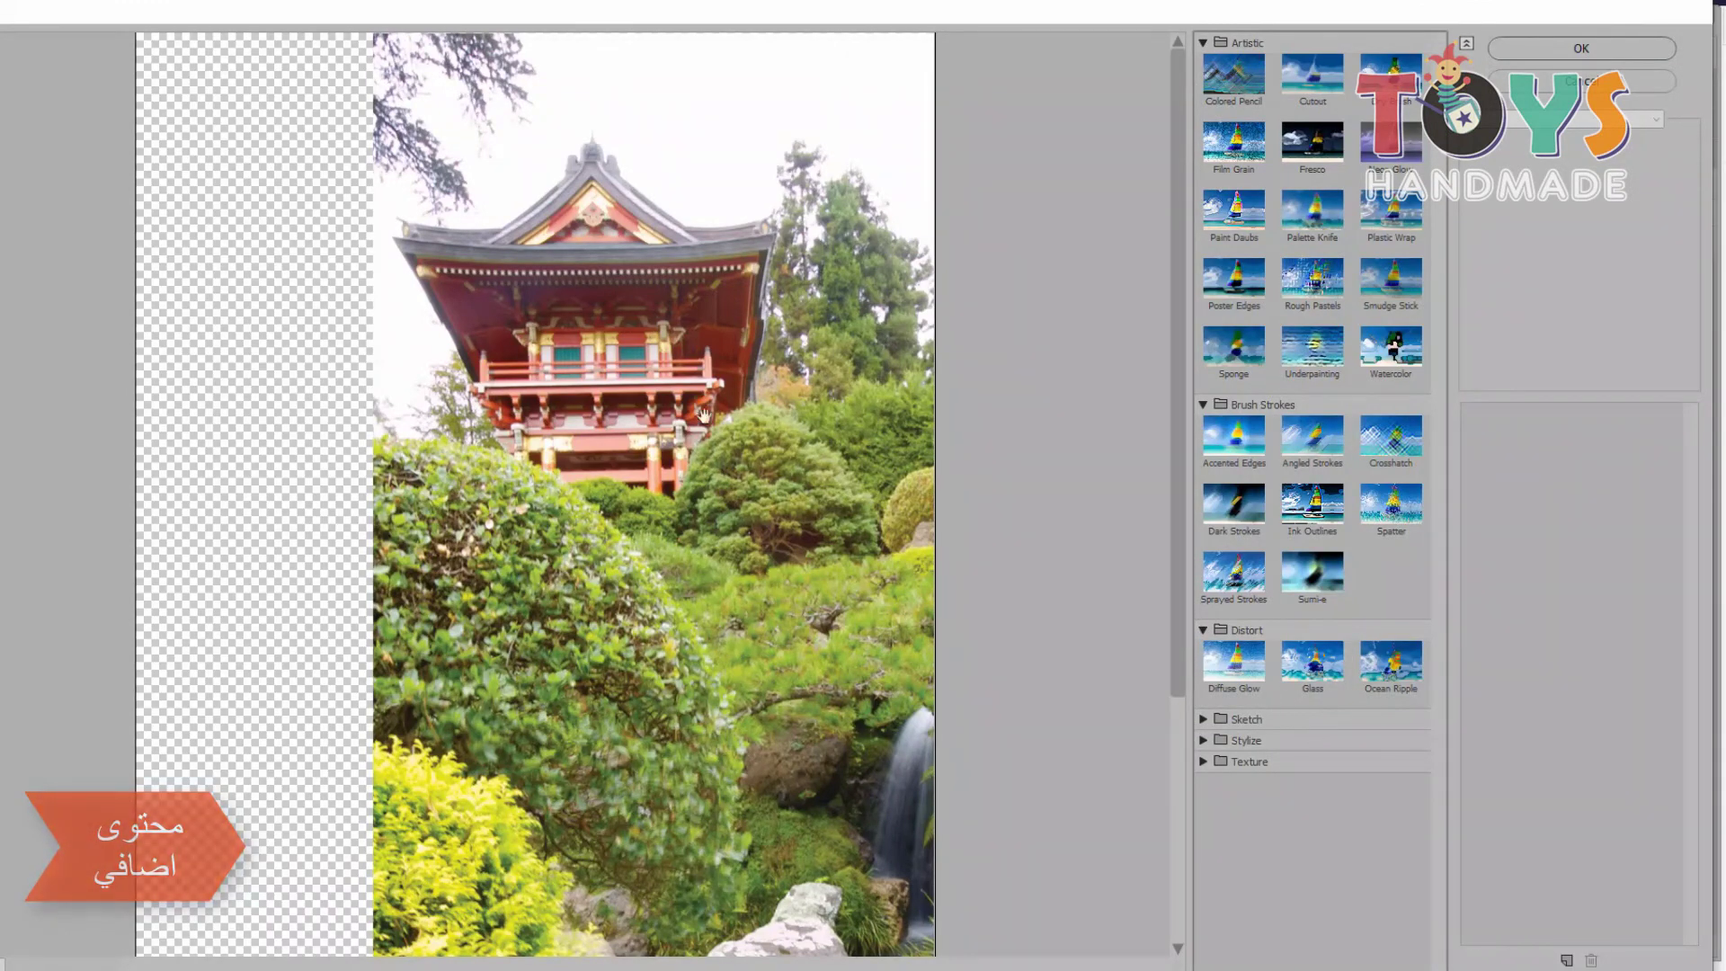
click(1305, 667)
click(1317, 672)
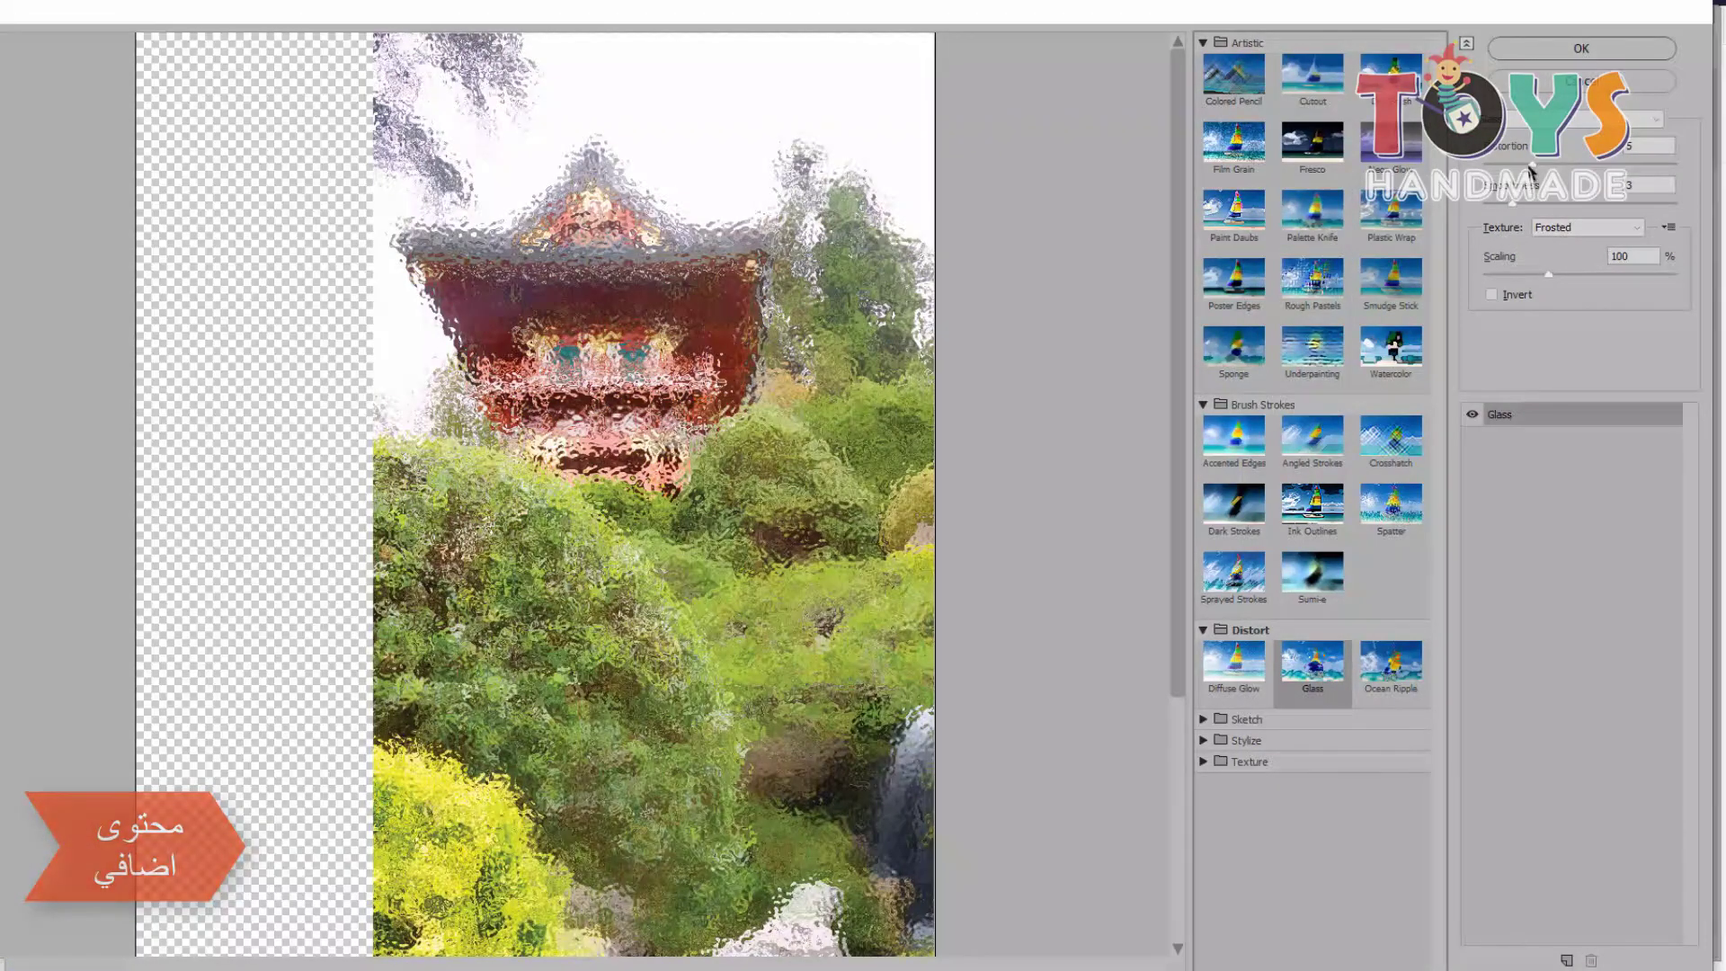
drag(1531, 168, 1490, 169)
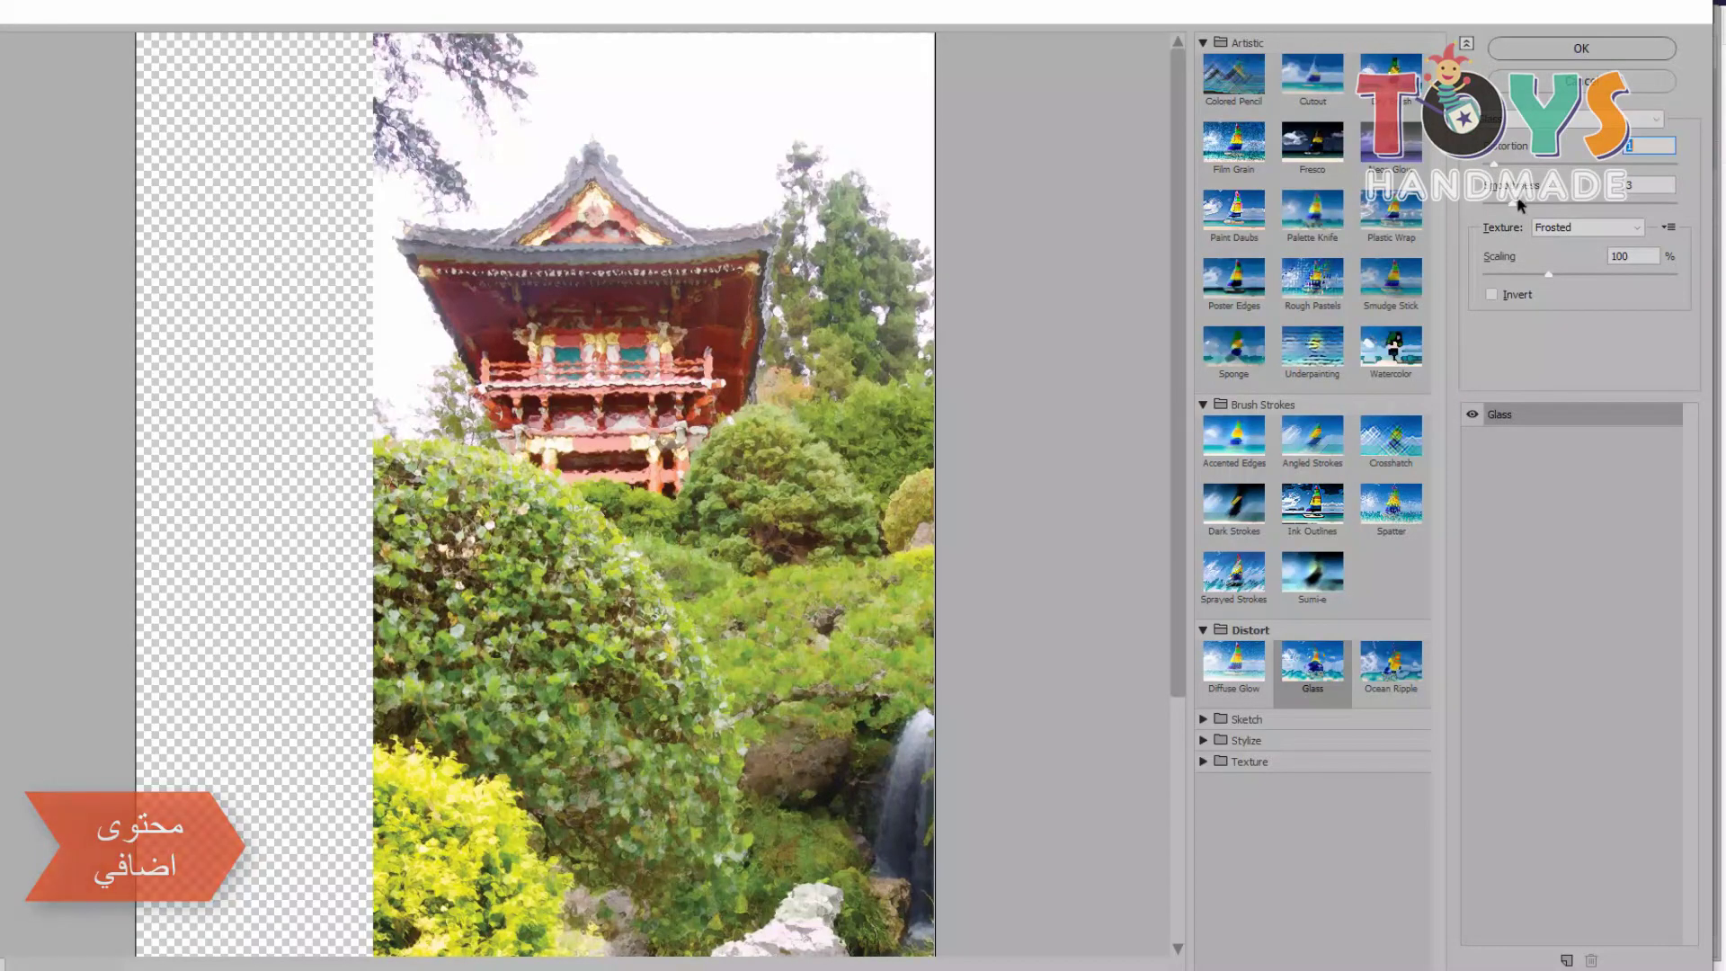
mouse_move(1513, 201)
mouse_down()
mouse_move(1499, 202)
mouse_move(1528, 205)
mouse_up()
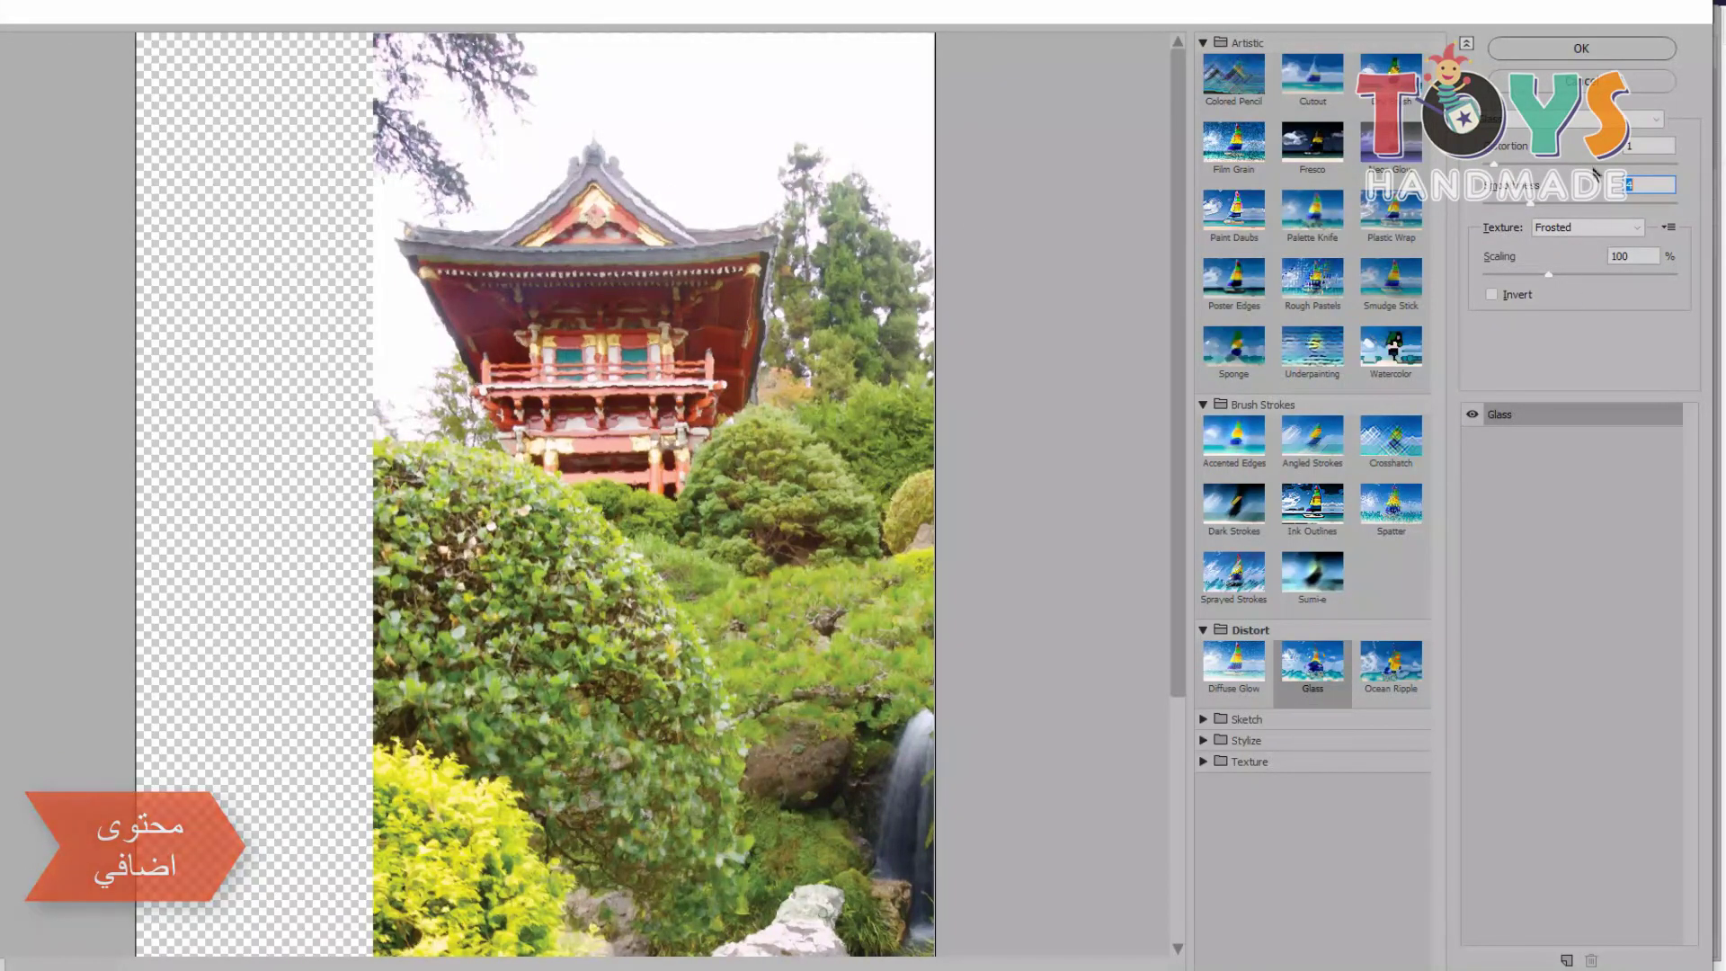
click(1580, 50)
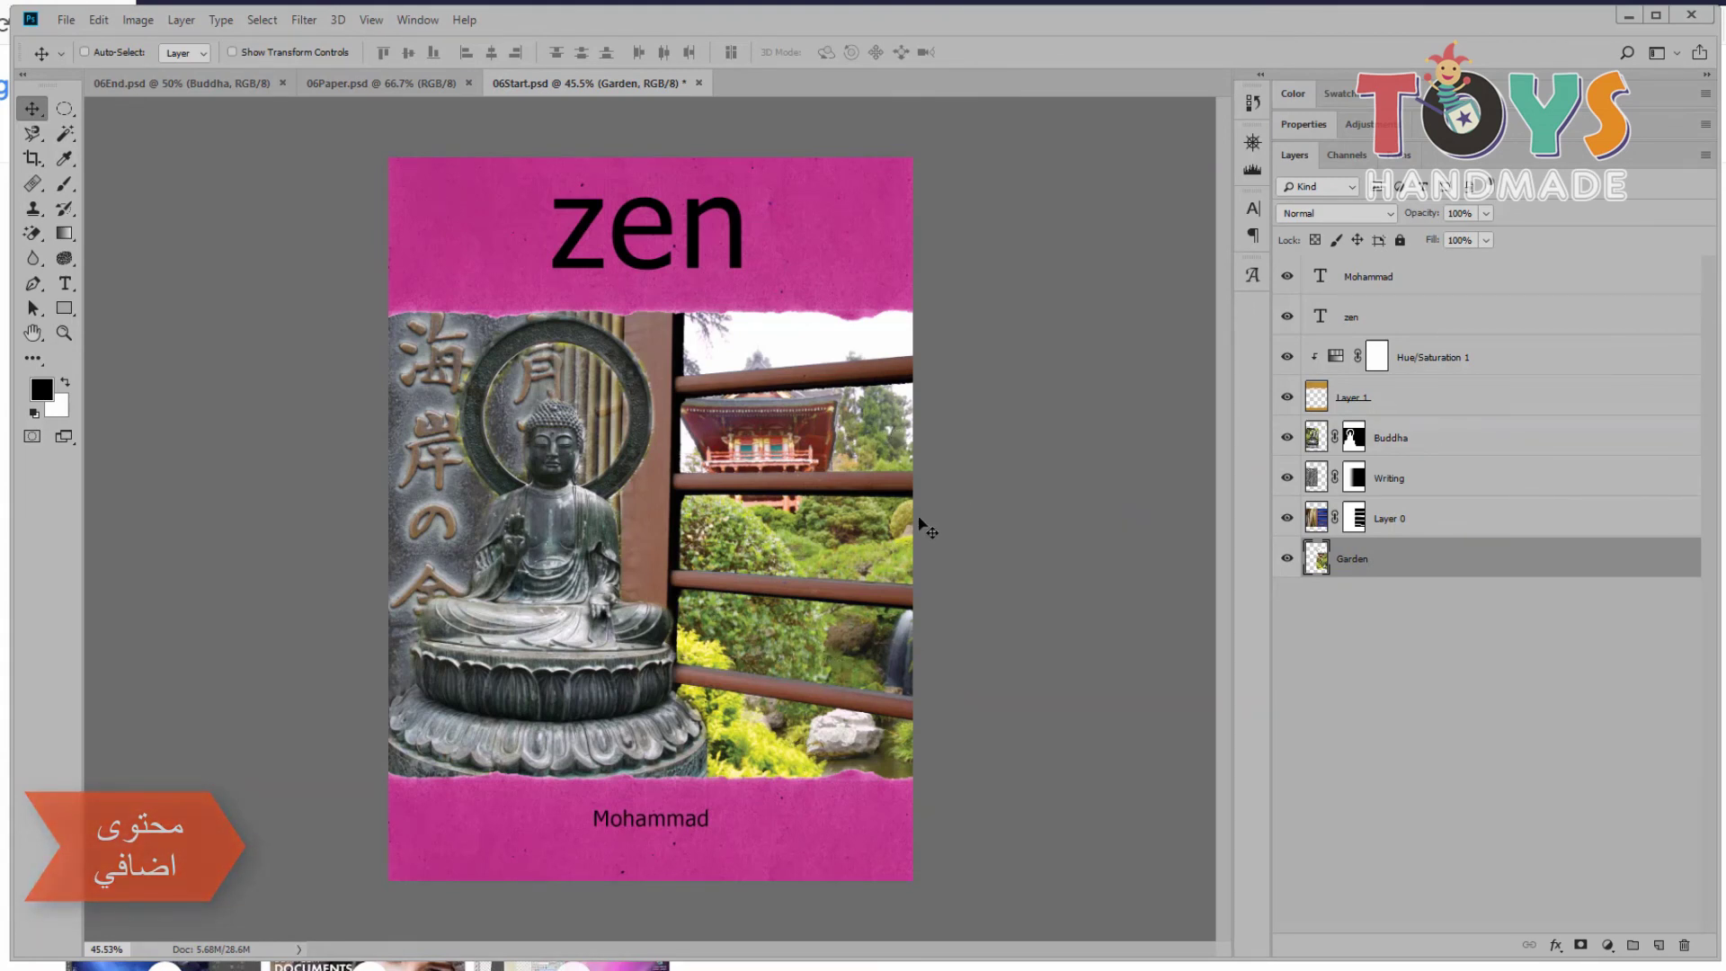
Step: Select the Writing layer and briefly compare against the finished 06End.psd cover
click(1454, 482)
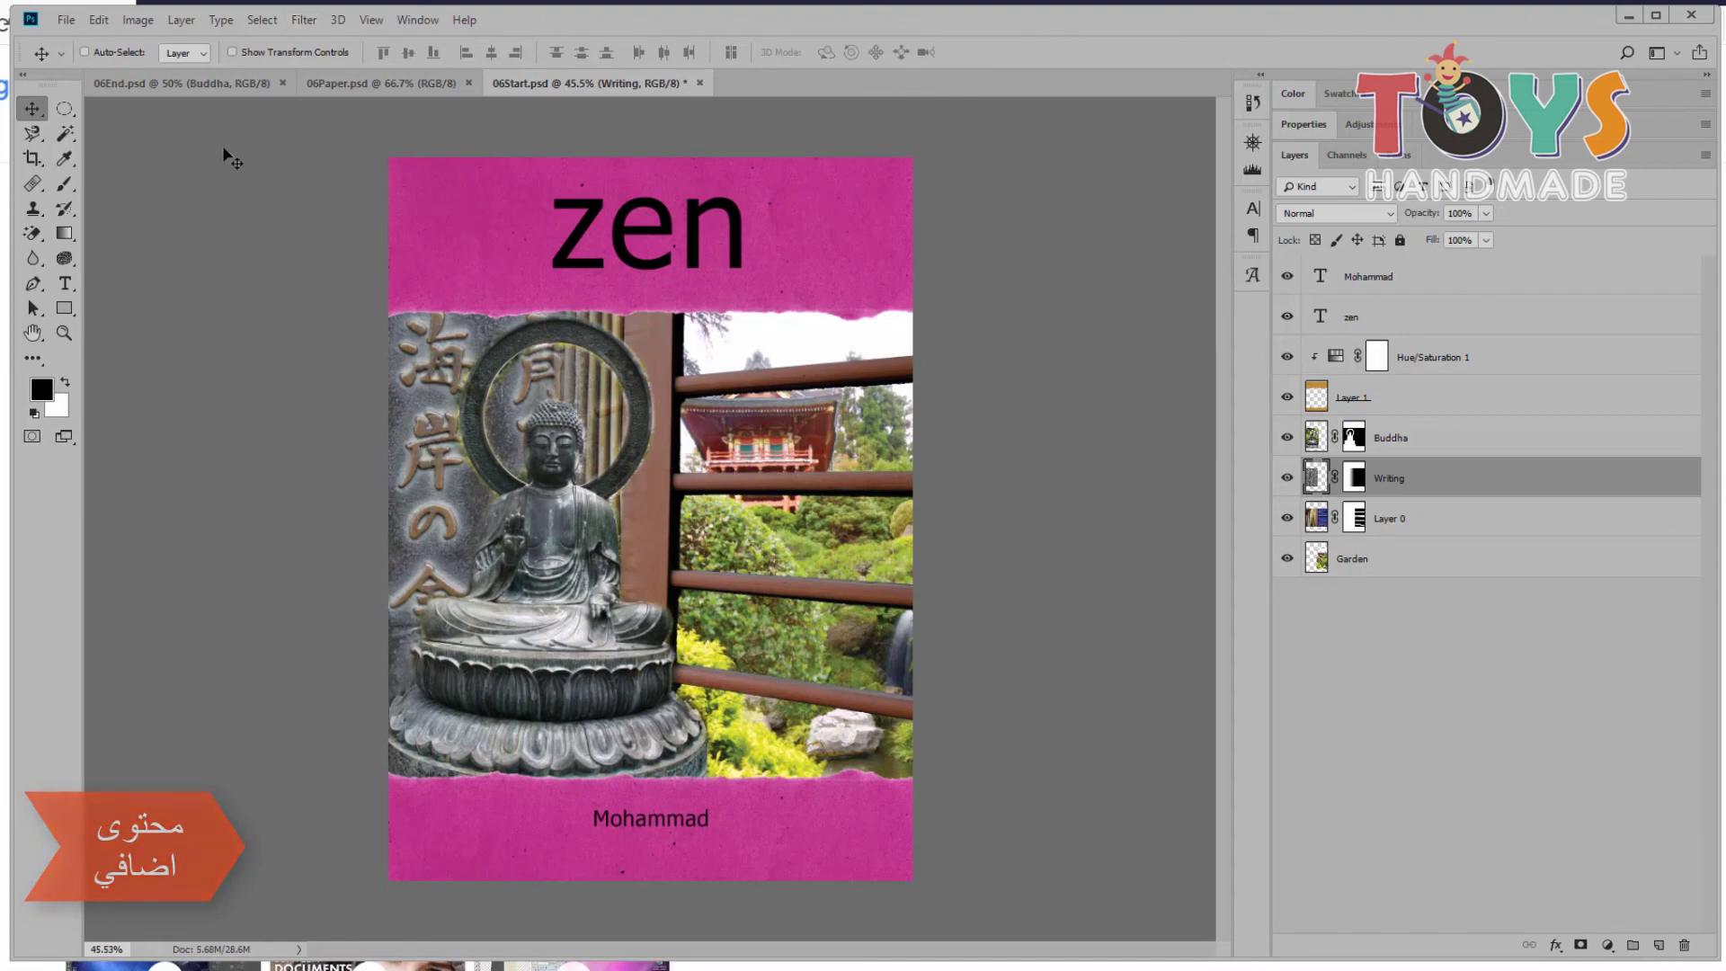
click(190, 83)
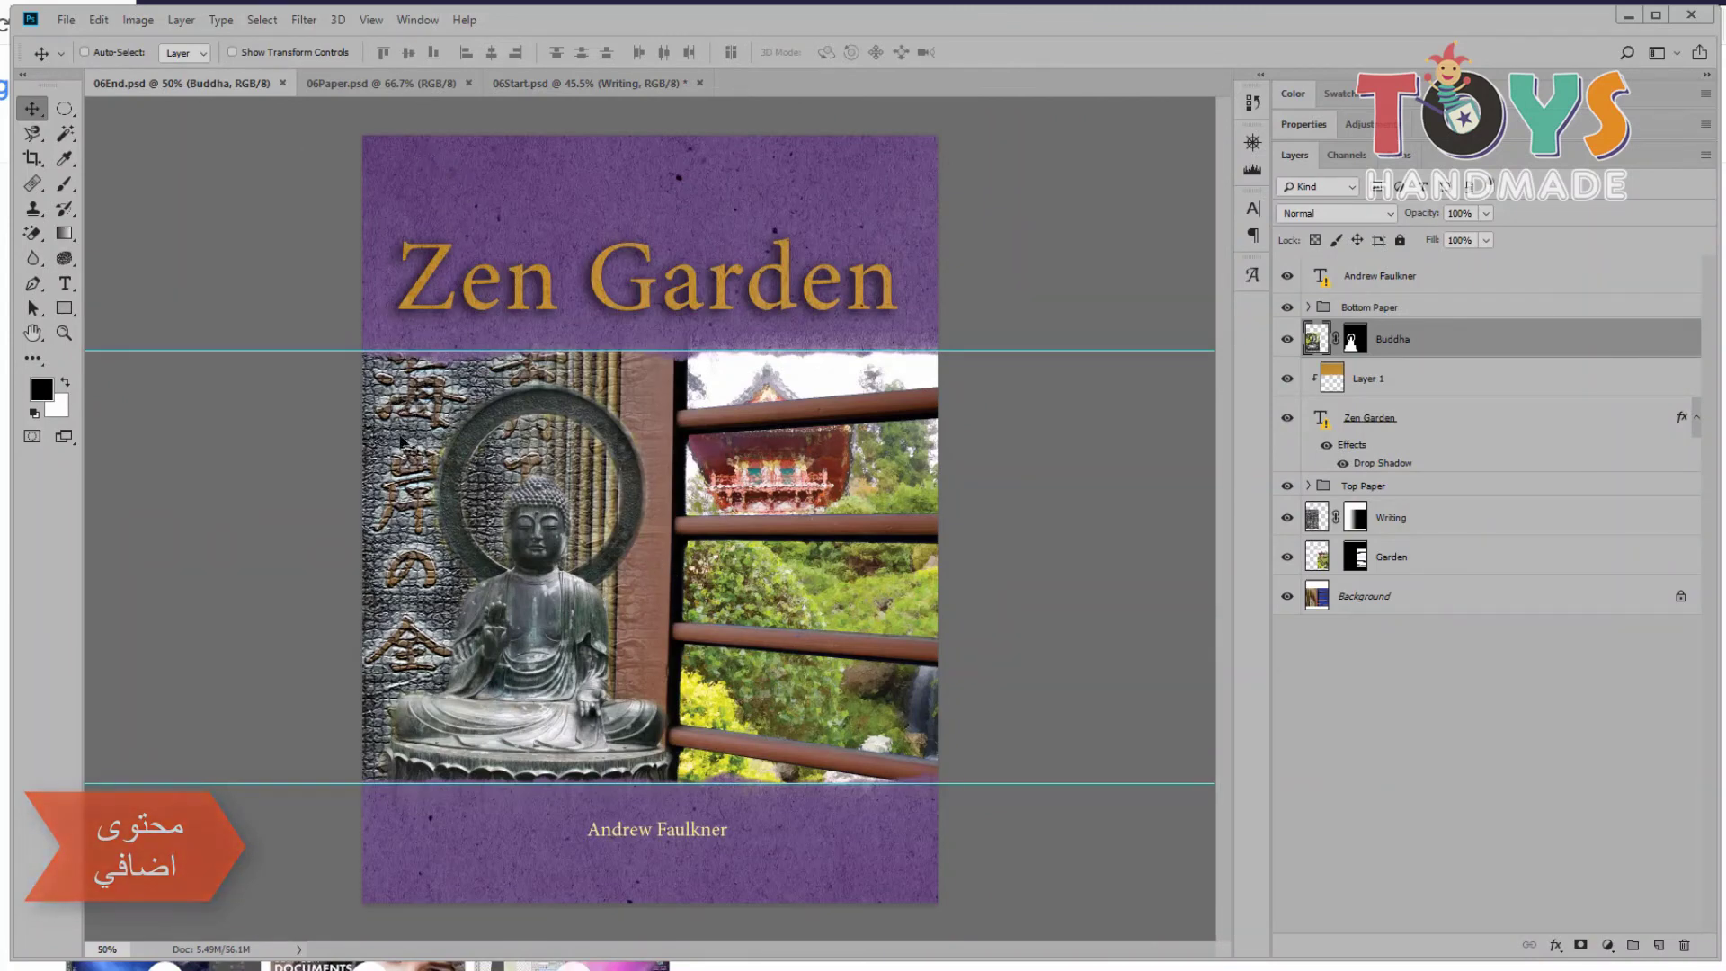
click(504, 84)
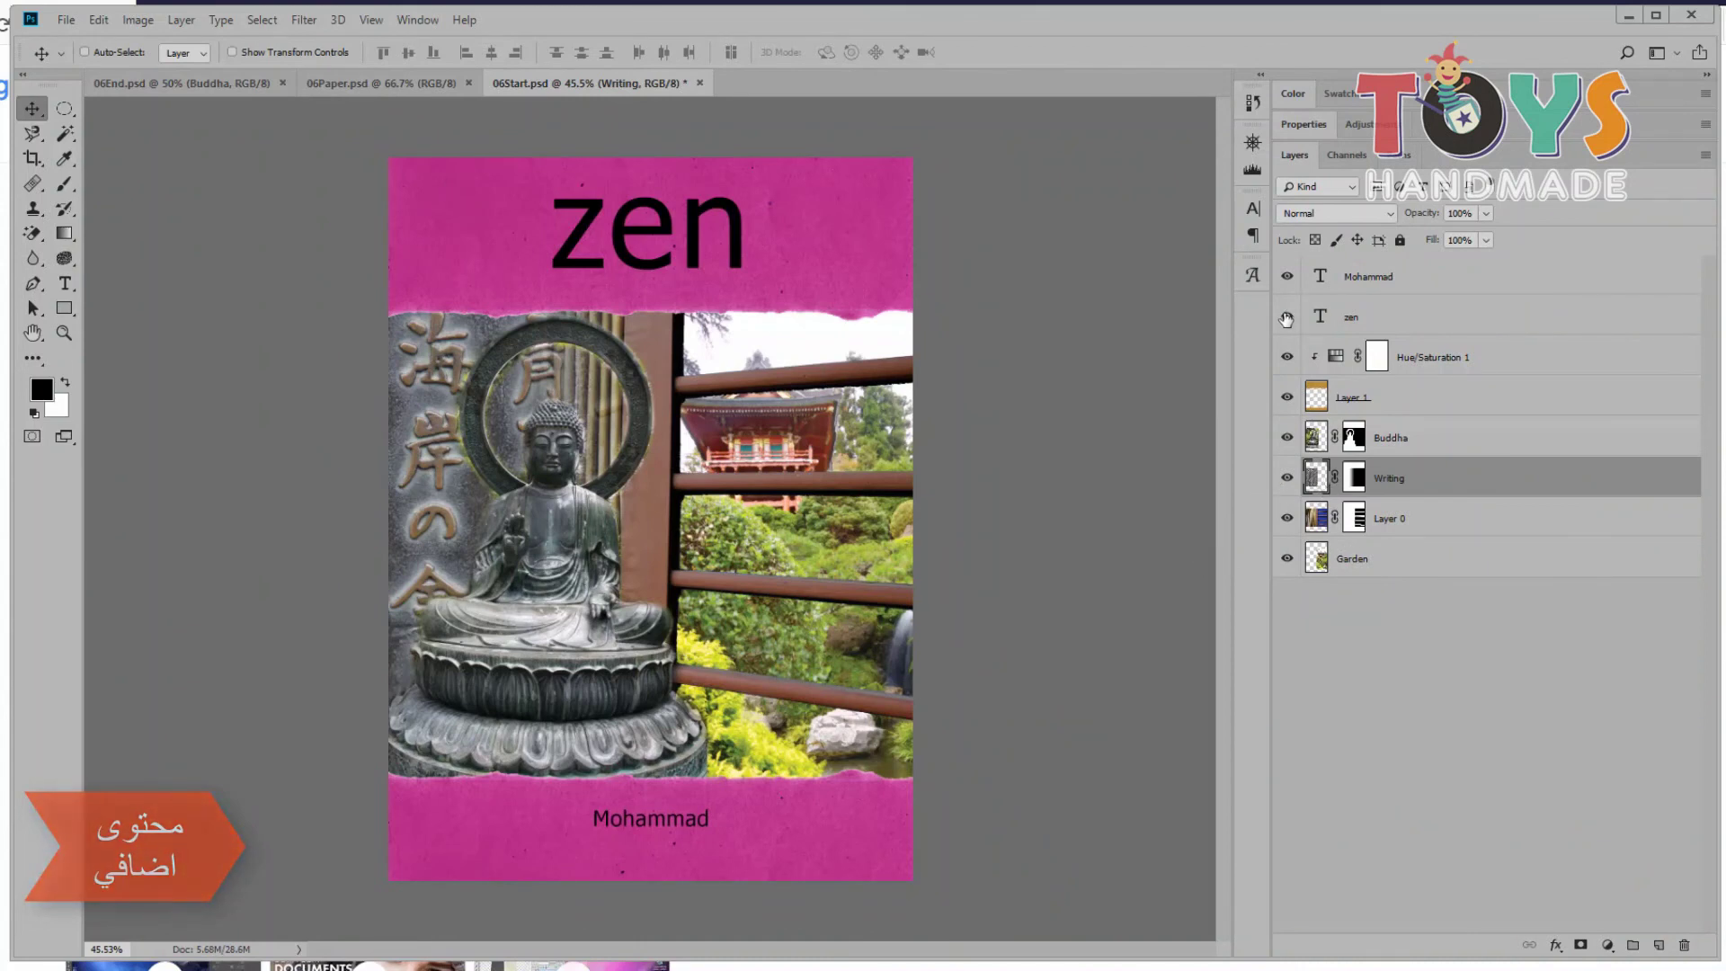
Step: Apply the Texture > Mosaic Tiles filter from the Filter Gallery to the Writing layer
click(297, 19)
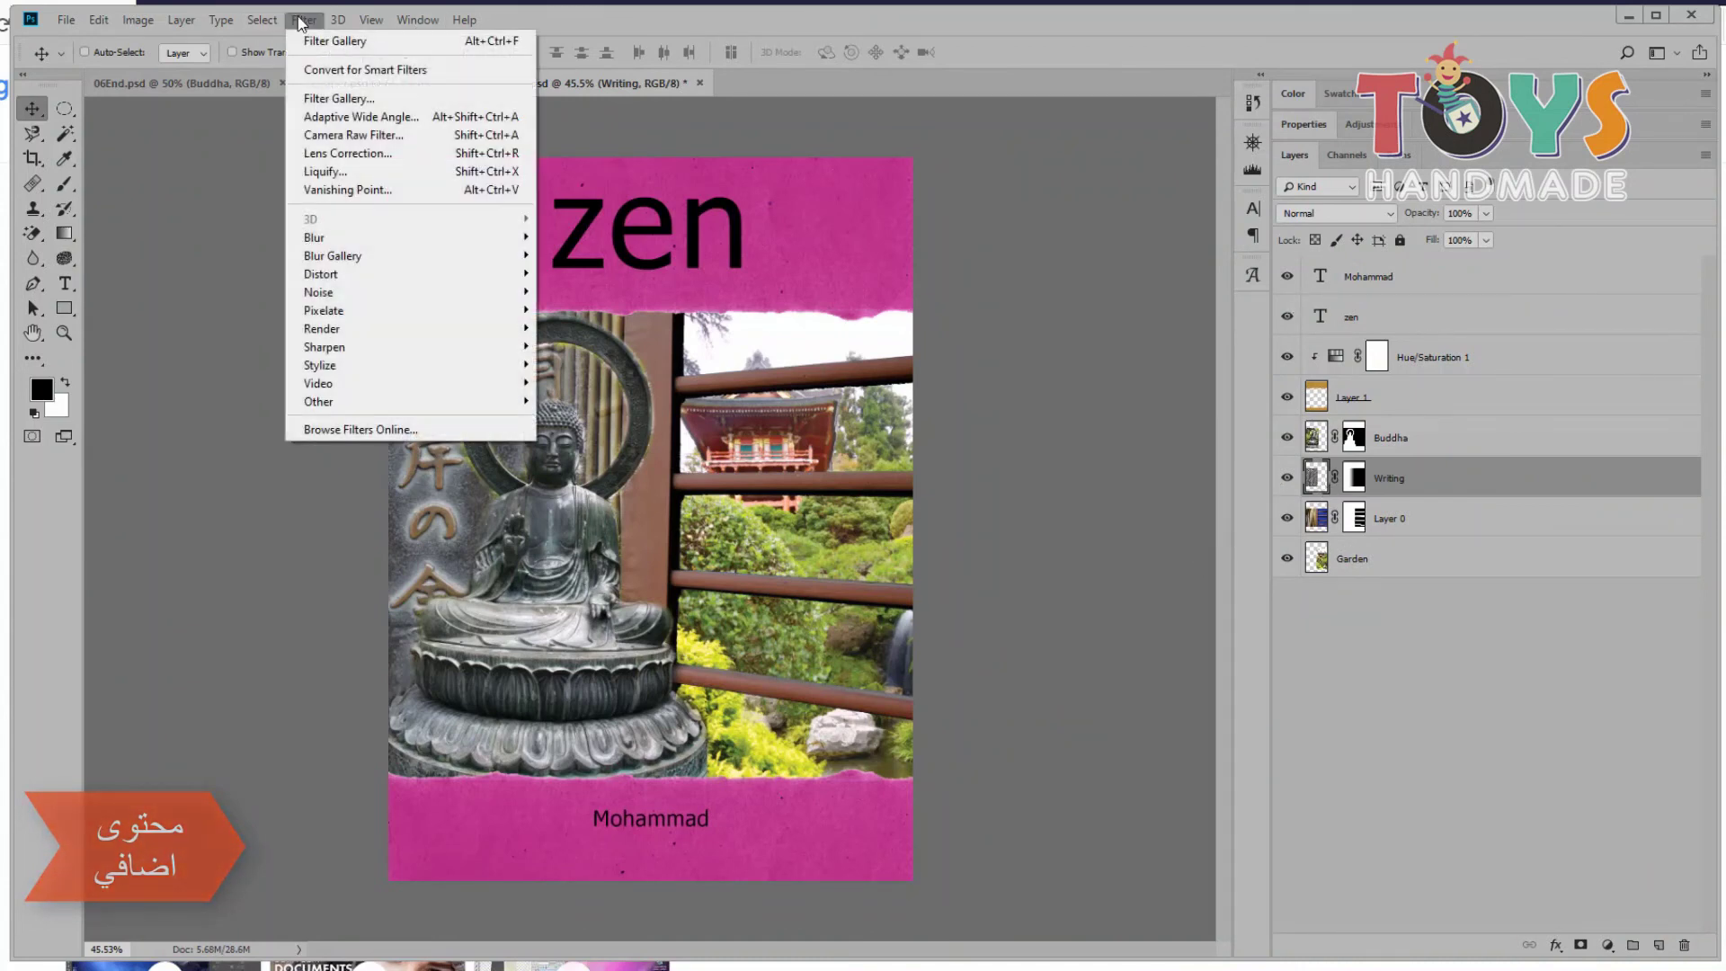
click(345, 95)
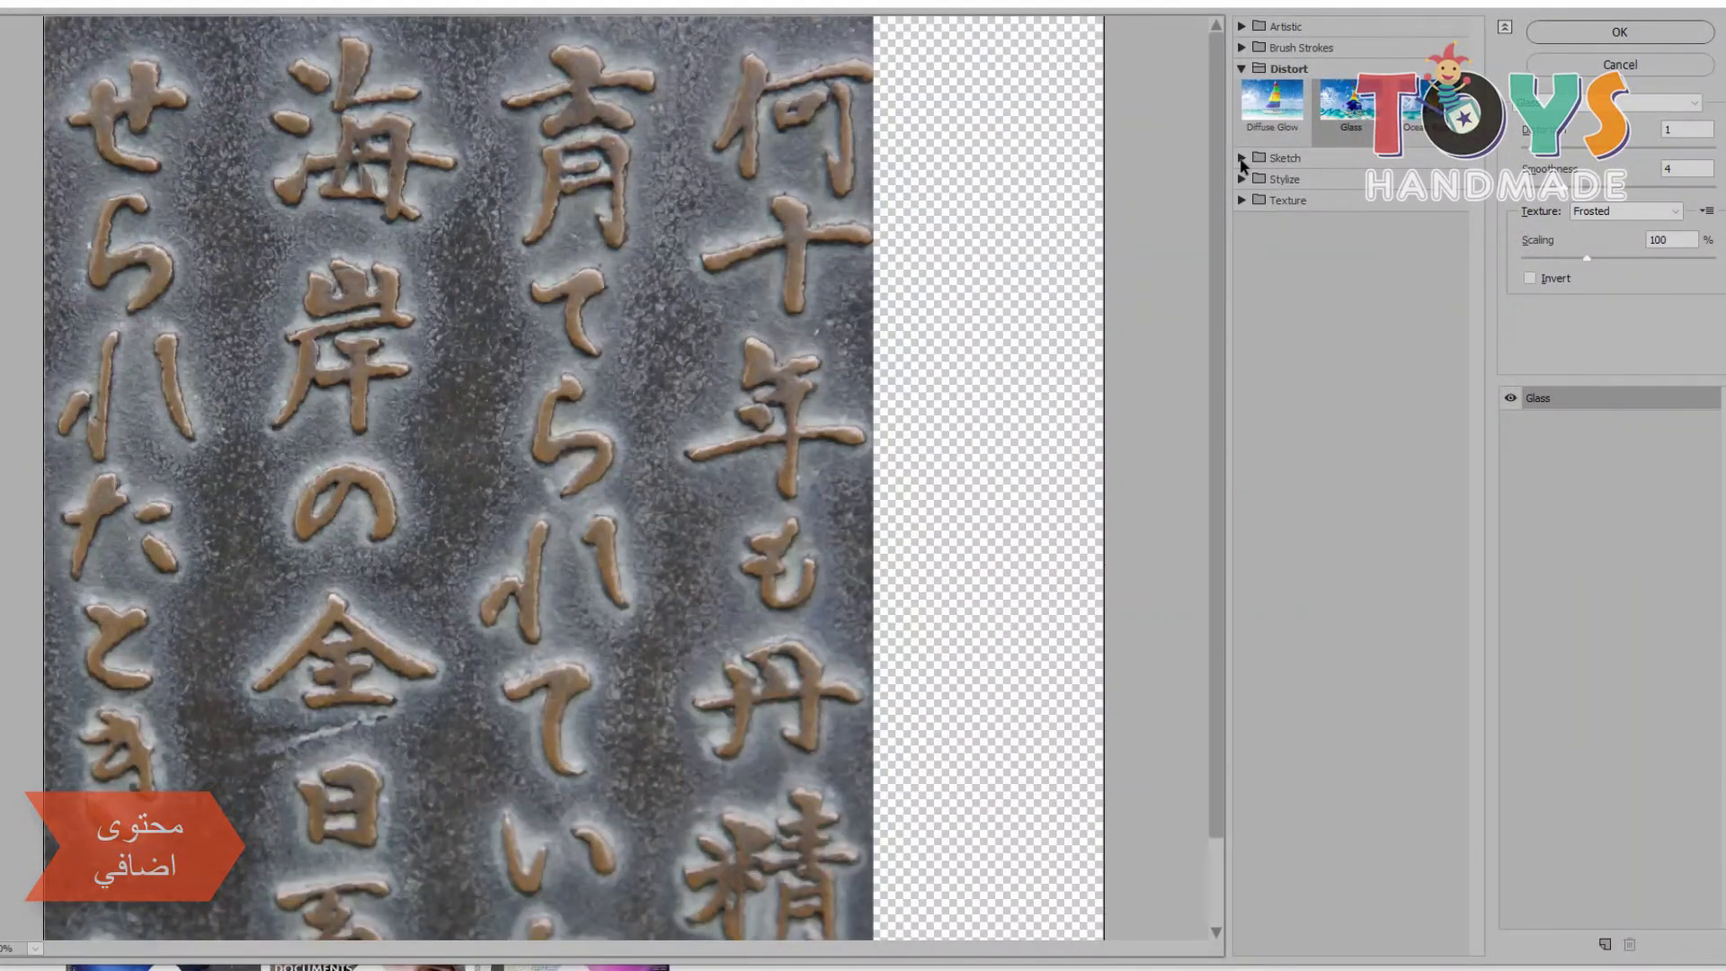
click(1241, 69)
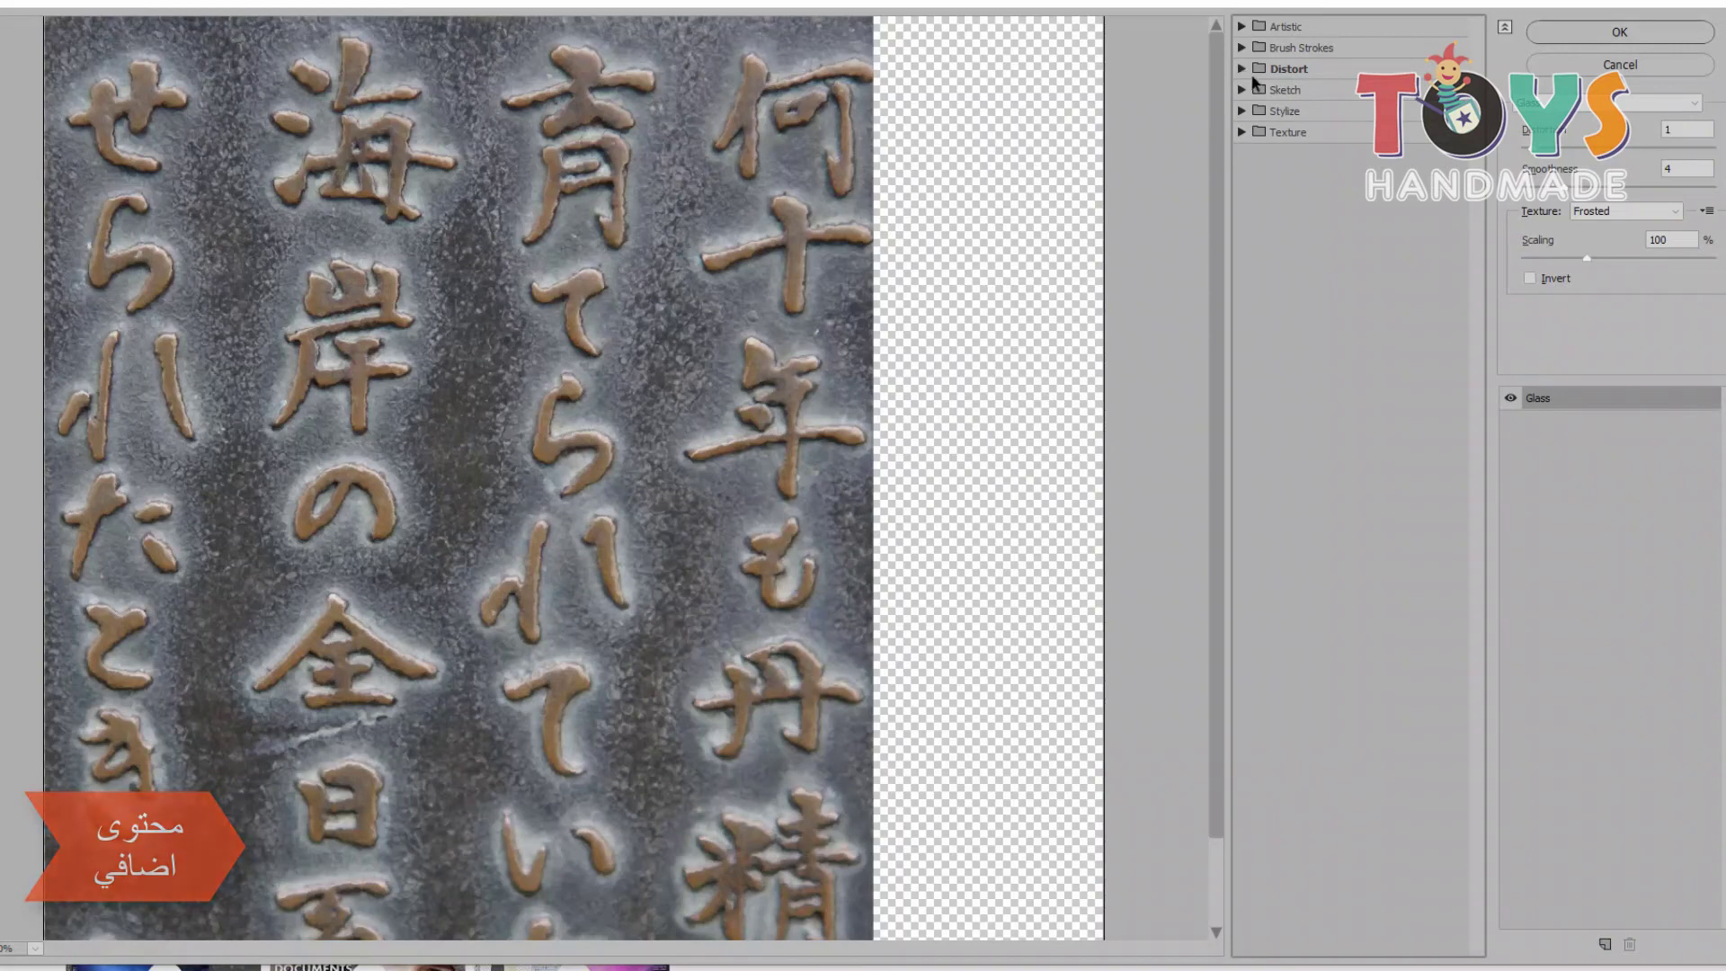
click(1242, 133)
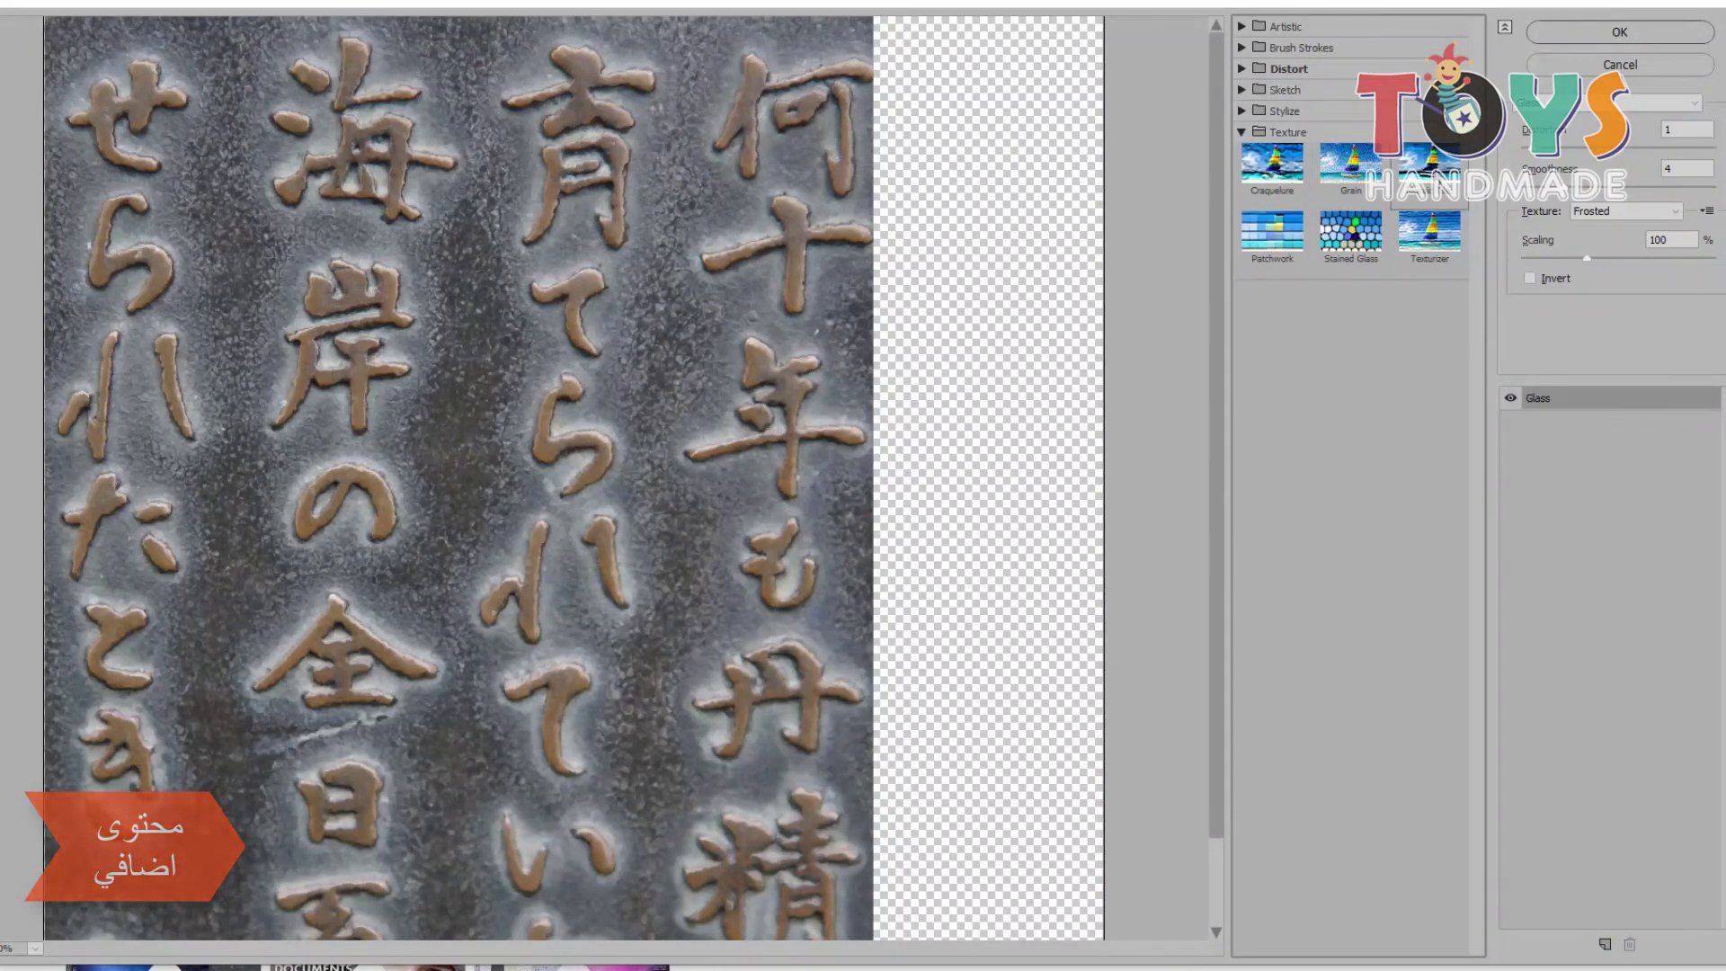
click(1429, 164)
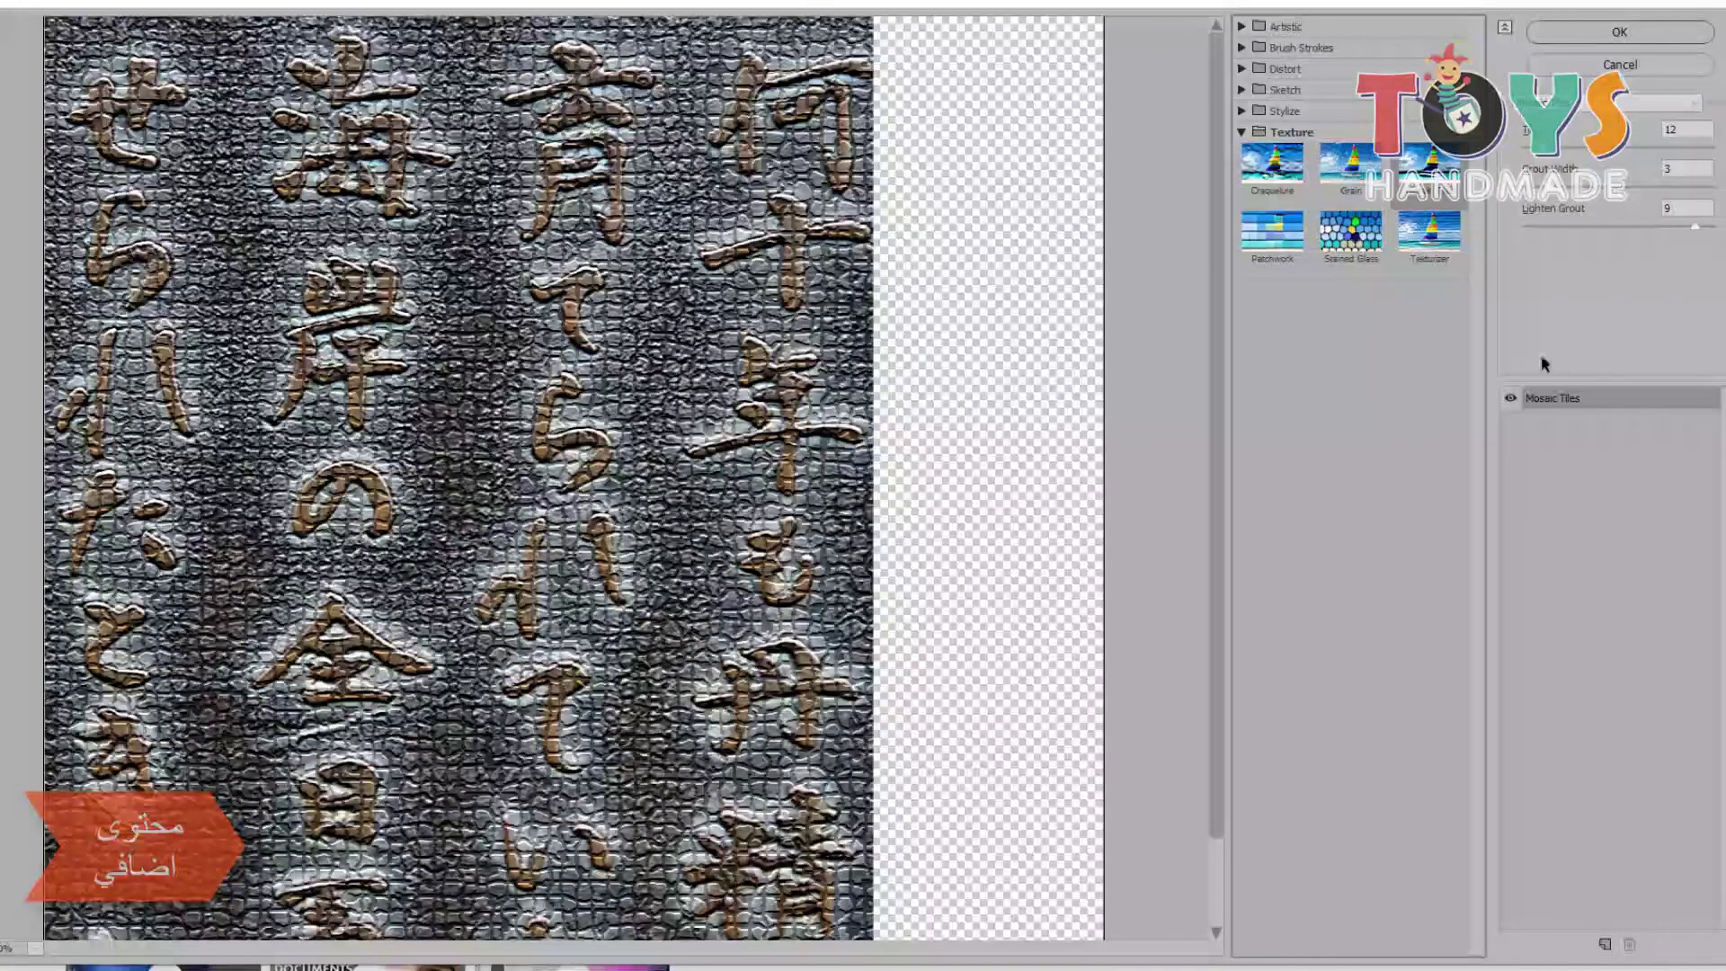
click(1611, 31)
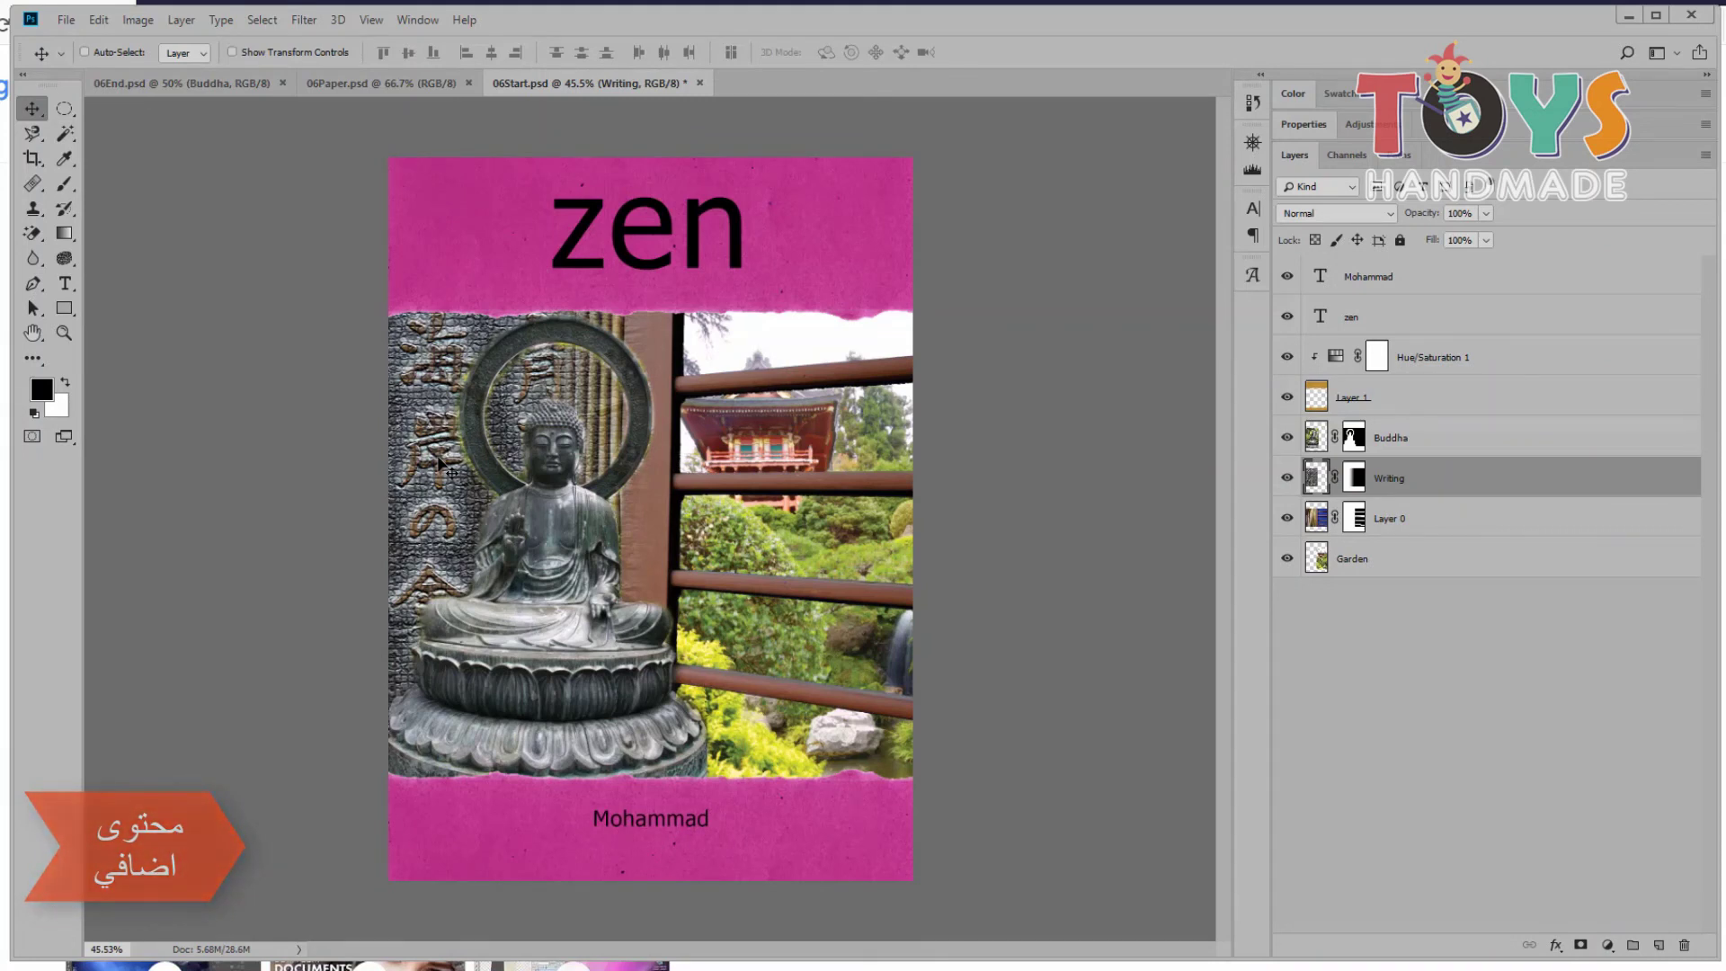
click(1379, 572)
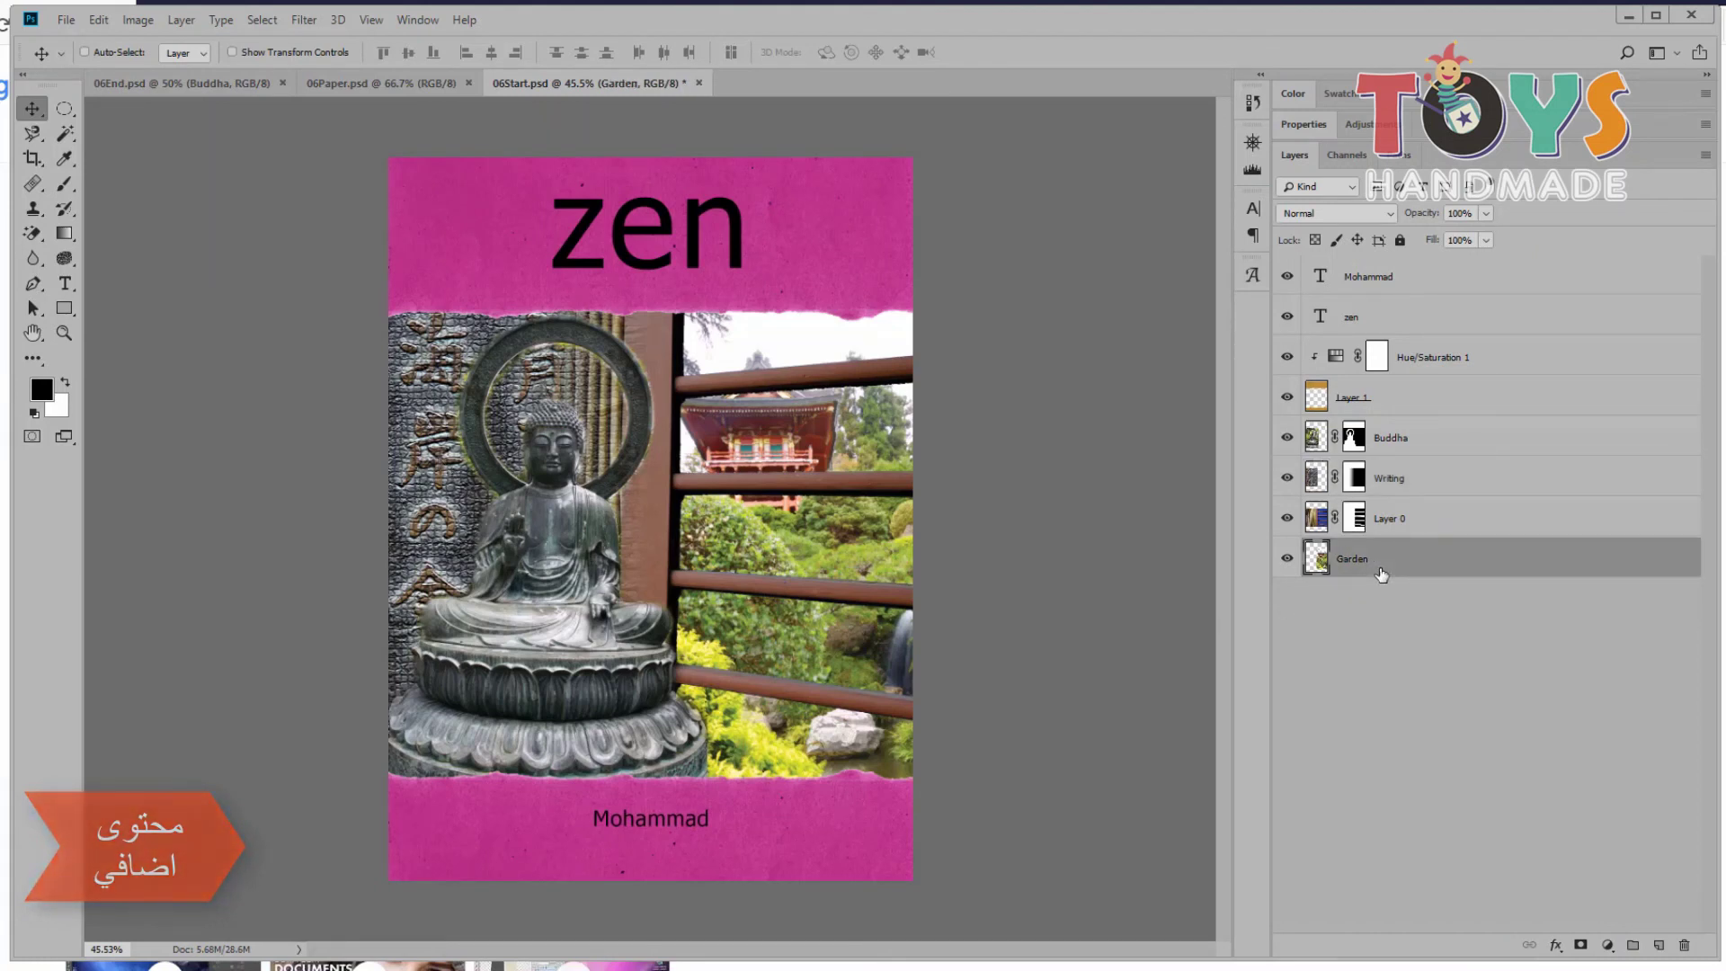